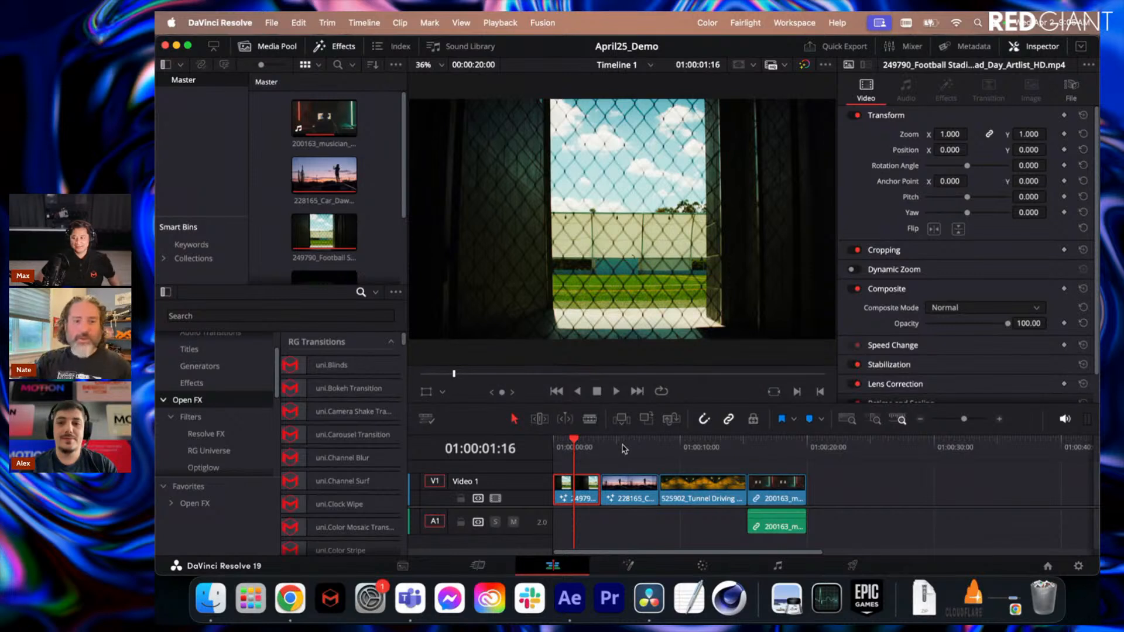
Park the playhead at 01:00:01:10 on the football stadium clip and open its composition in Fusion.
left_click_drag(577, 446, 572, 443)
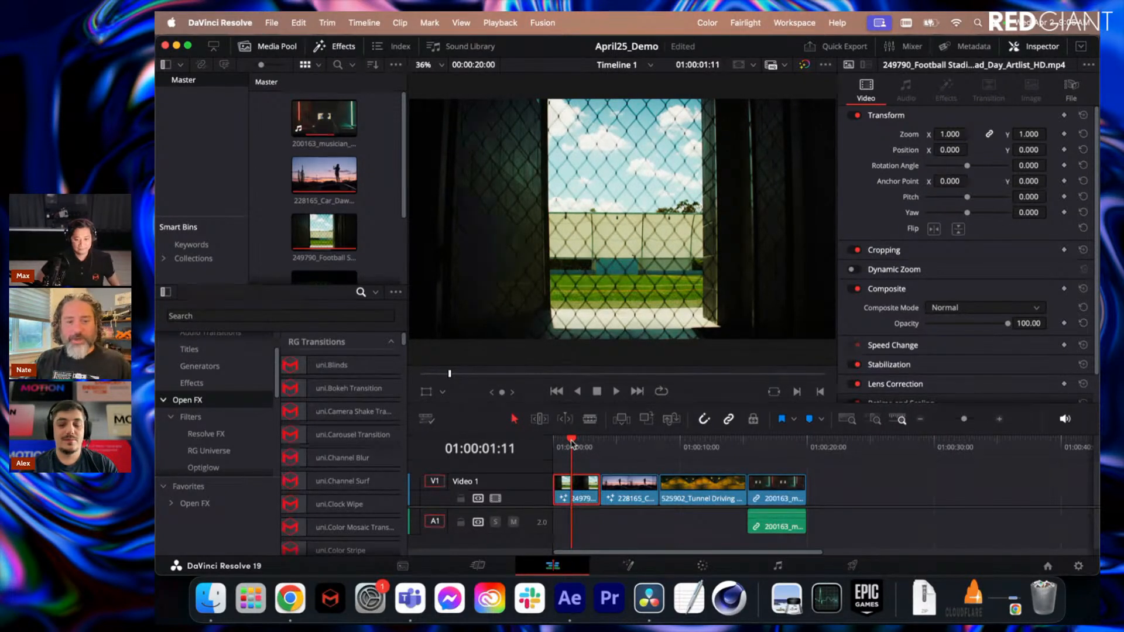
left_click_drag(572, 443, 572, 443)
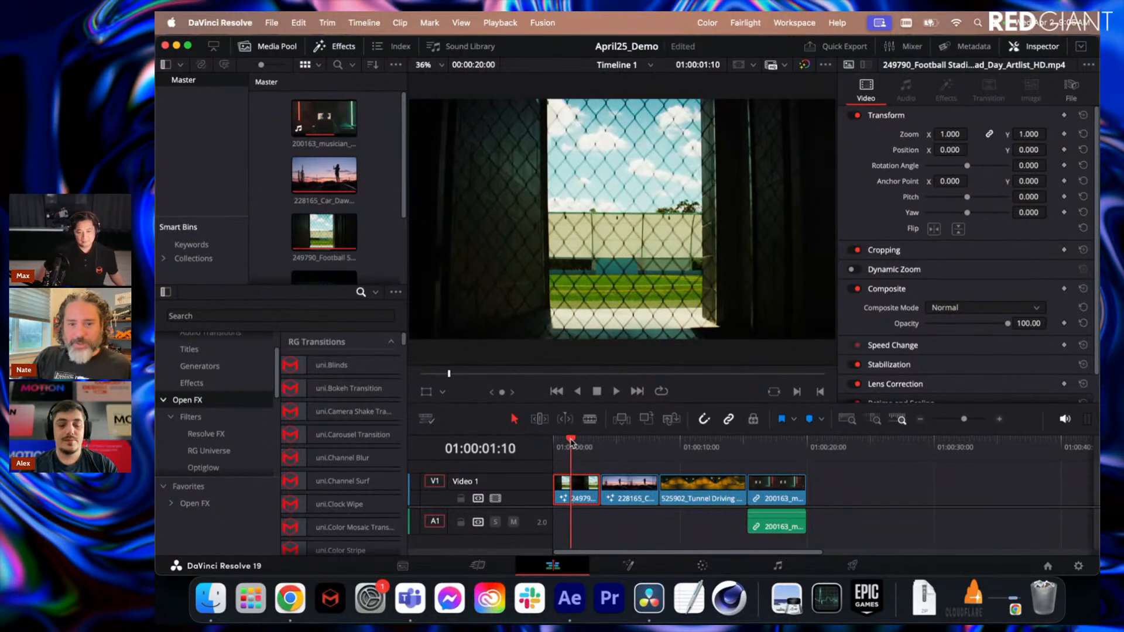
left_click(629, 566)
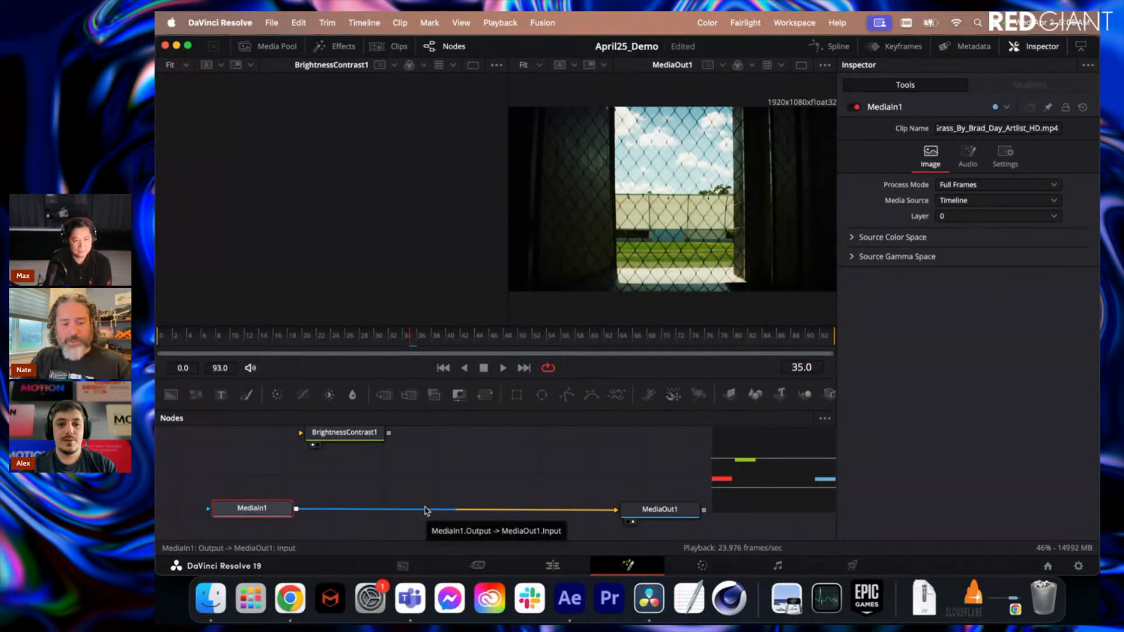
Add a Real Lens Flares node directly after MediaIn1, found by searching the tools for "real".
left_click_drag(253, 507, 255, 508)
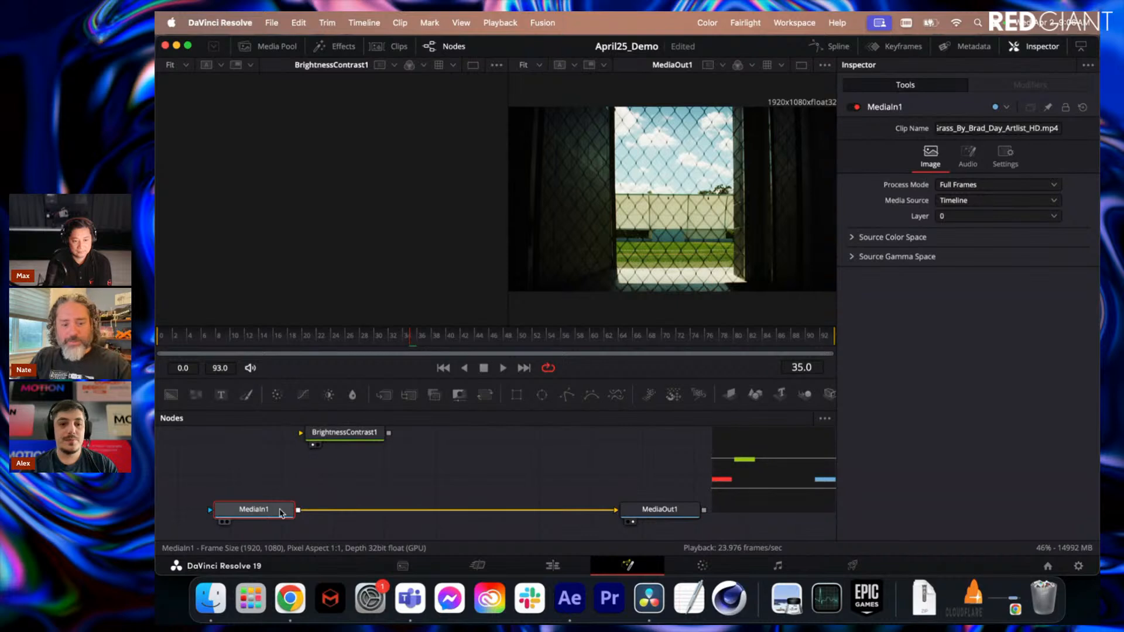
key("shift+space")
type("real")
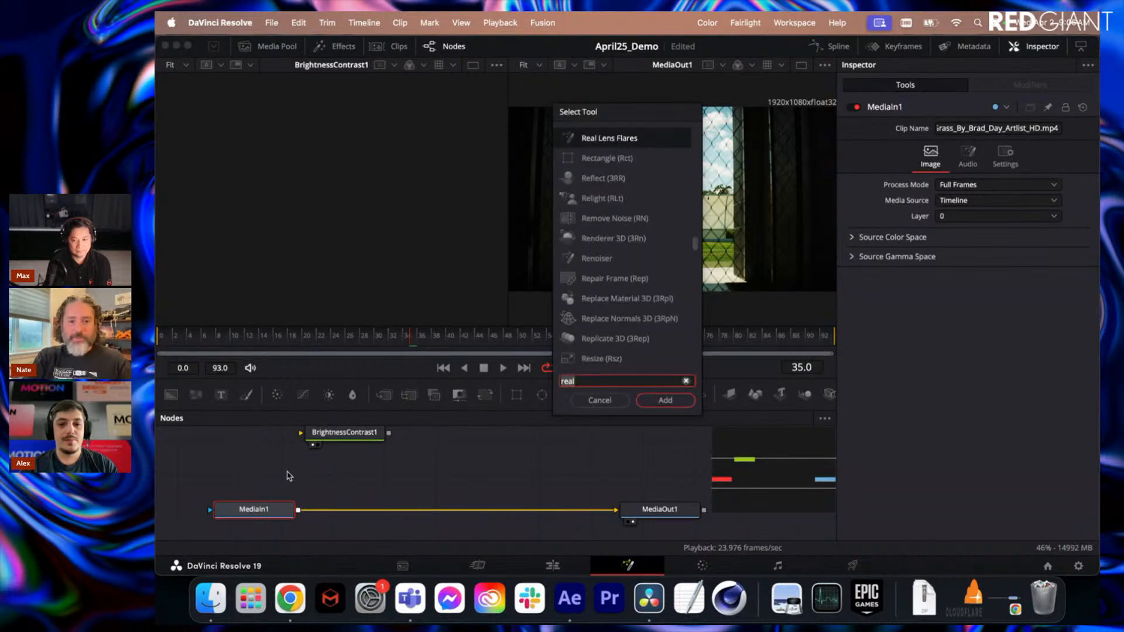
key("Return")
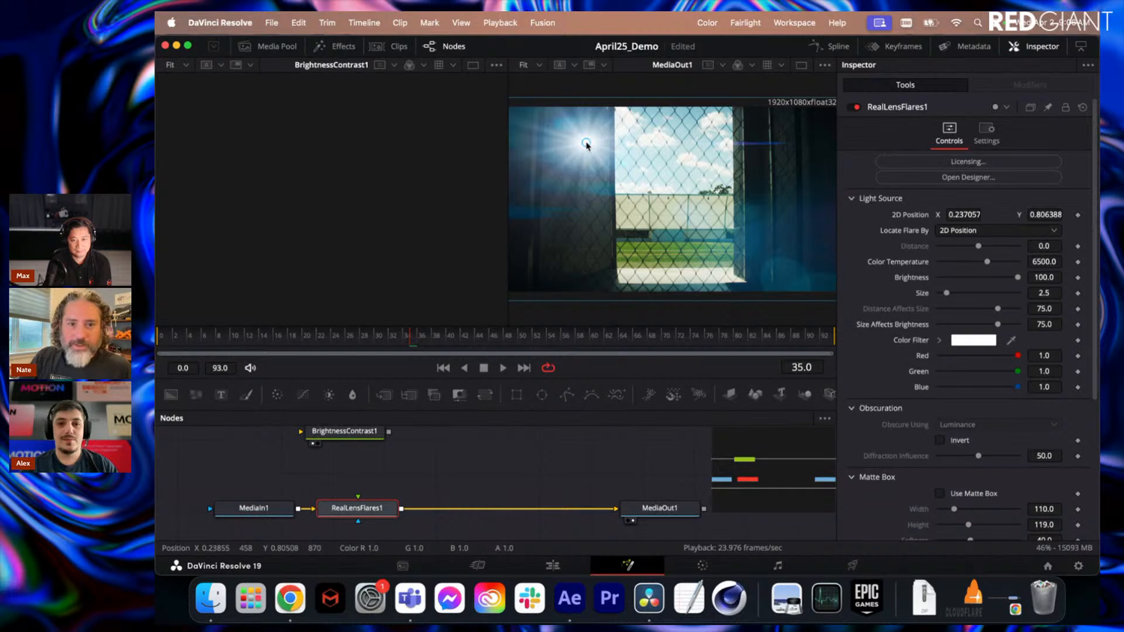
Place the RealLensFlares1 node midway between MediaIn1 and MediaOut1, and move its light source around, ending at about X 0.303, Y 0.710.
left_click_drag(586, 142, 707, 166)
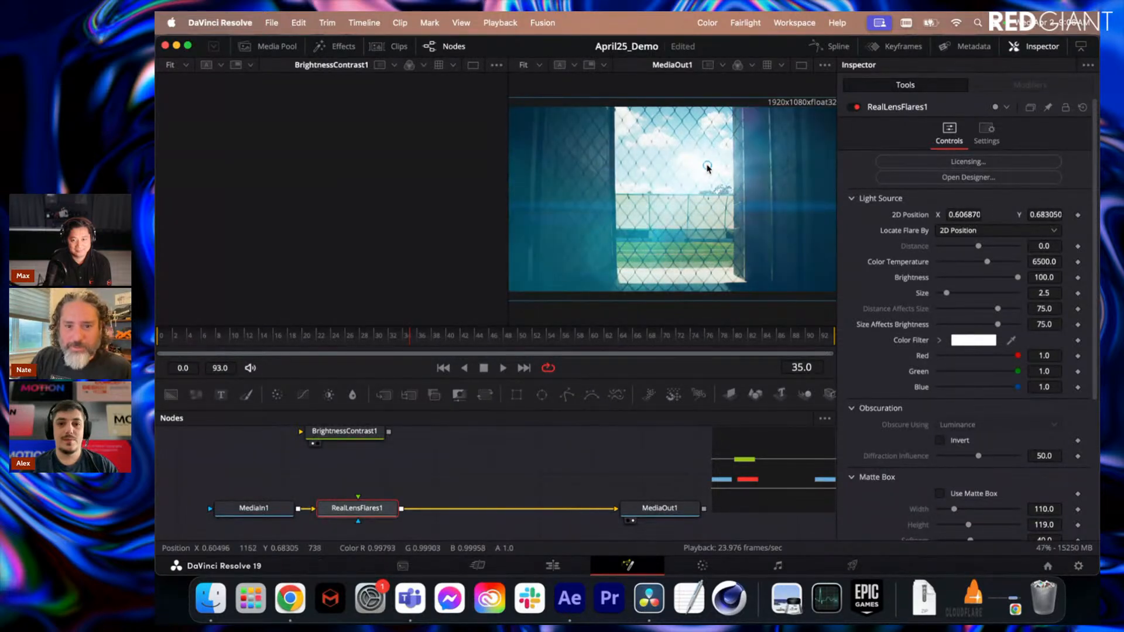
left_click_drag(373, 513, 471, 510)
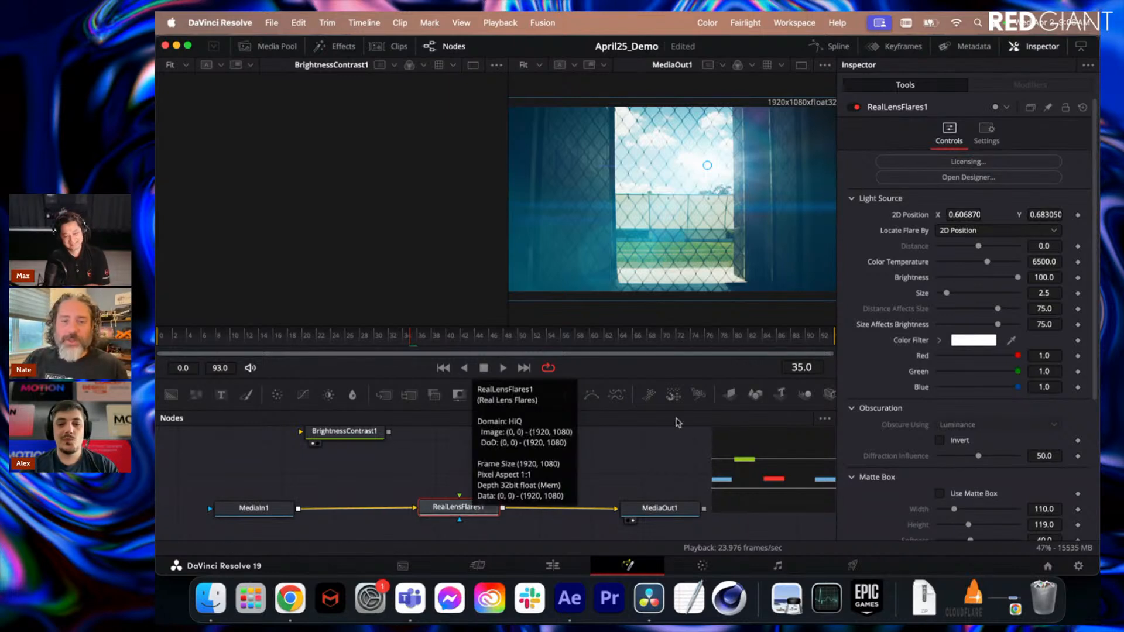
left_click_drag(710, 168, 650, 195)
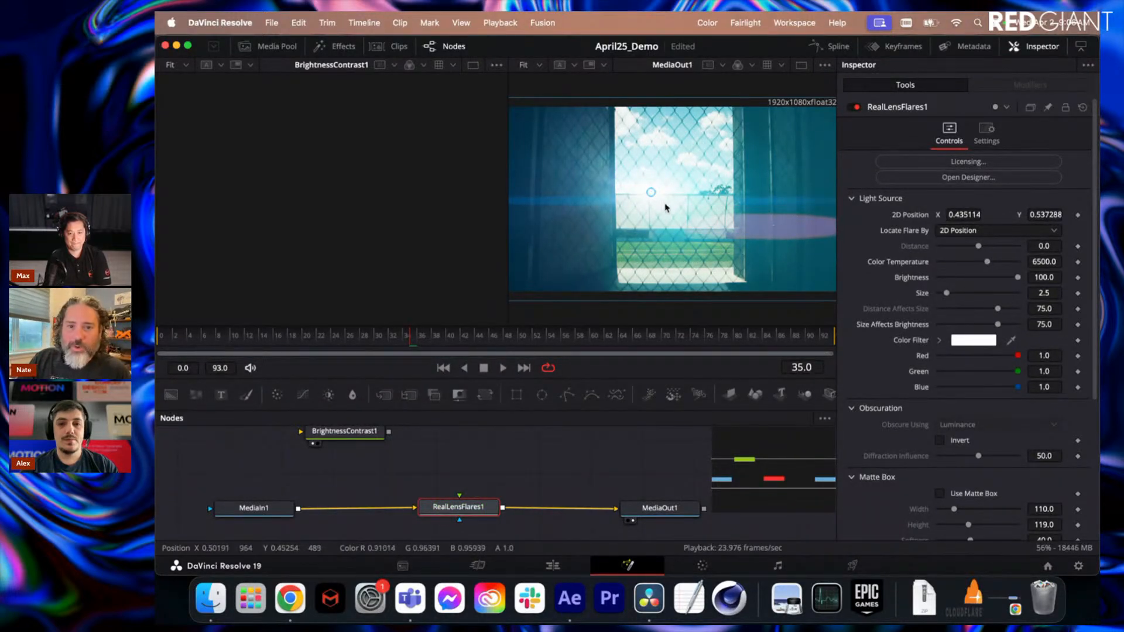
left_click_drag(652, 195, 649, 182)
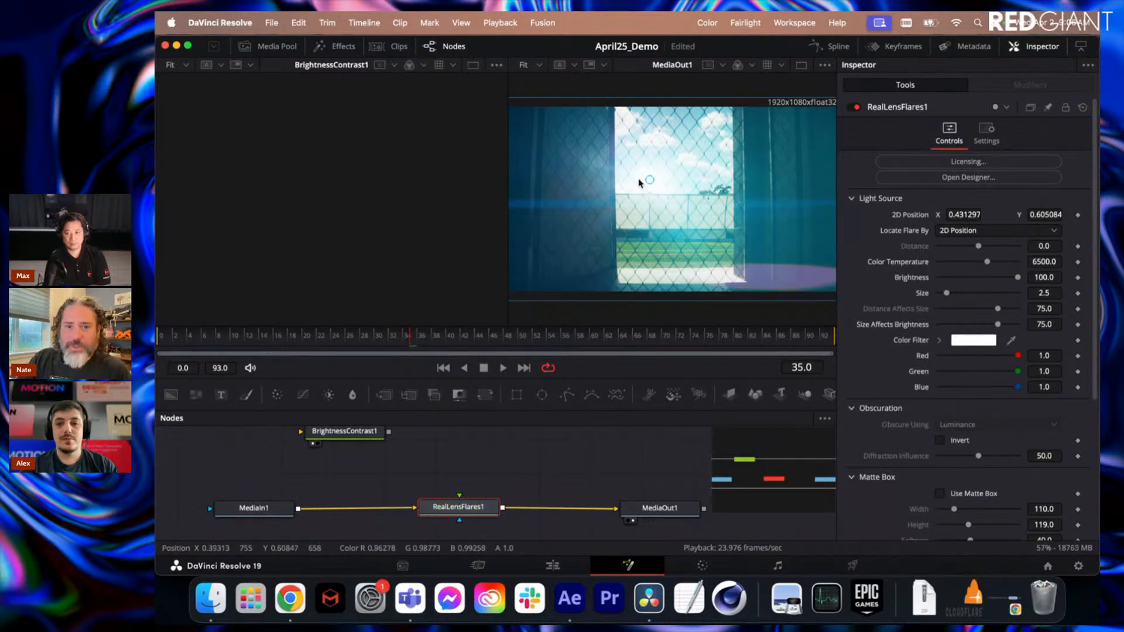
left_click_drag(648, 180, 745, 168)
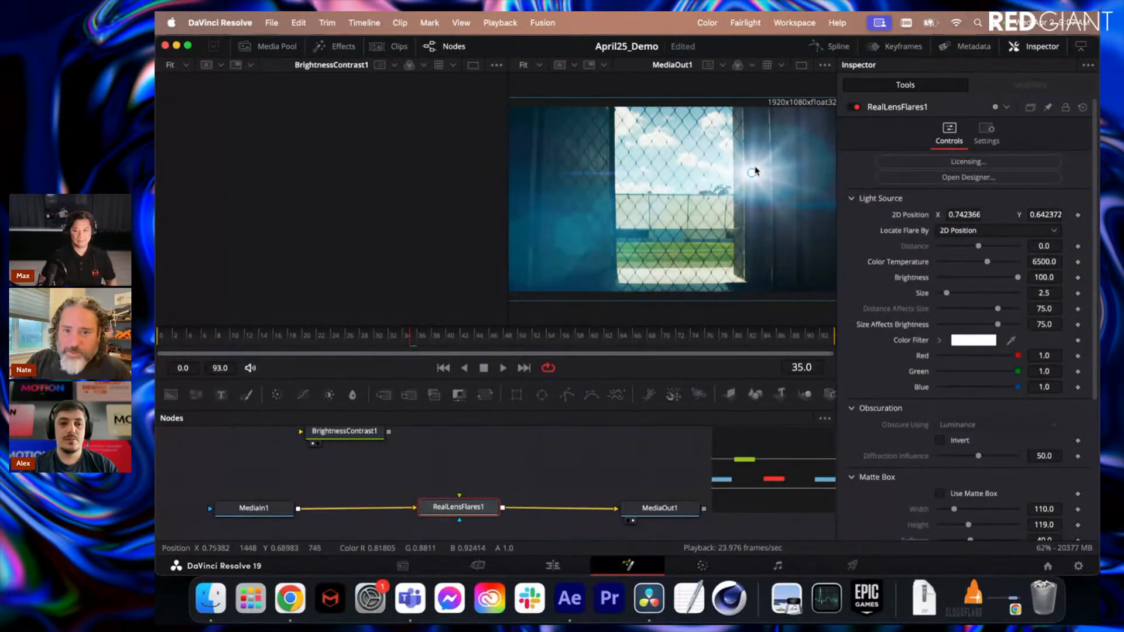
left_click_drag(753, 174, 607, 160)
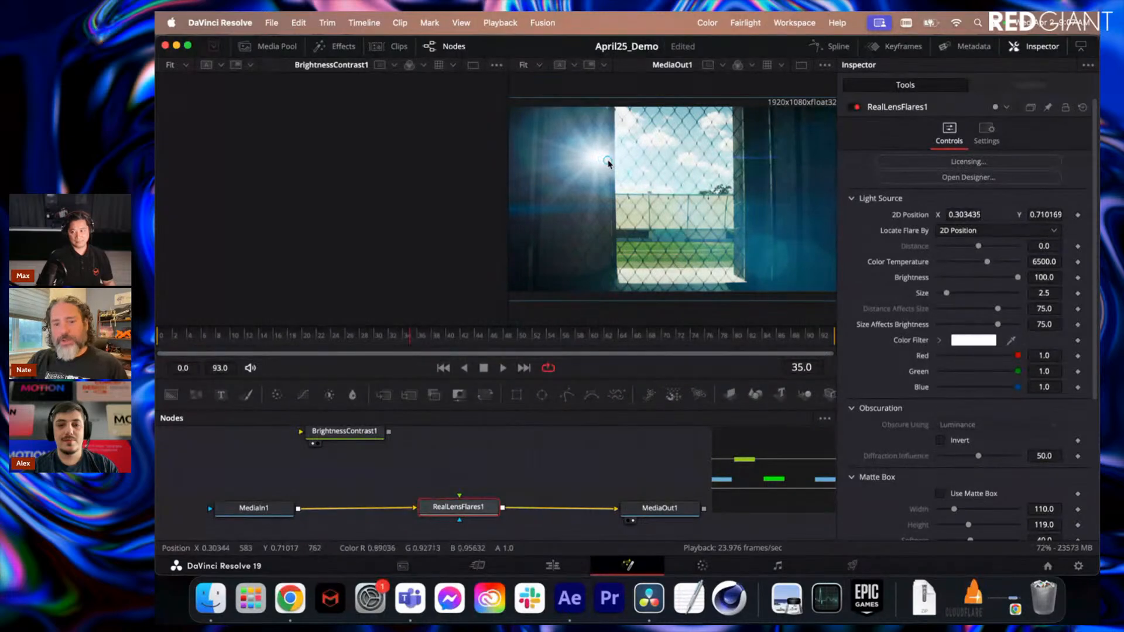
Open the lens flare designer and browse the lens flare preset categories from Core Projections and Dream State through Thriller.
left_click(975, 177)
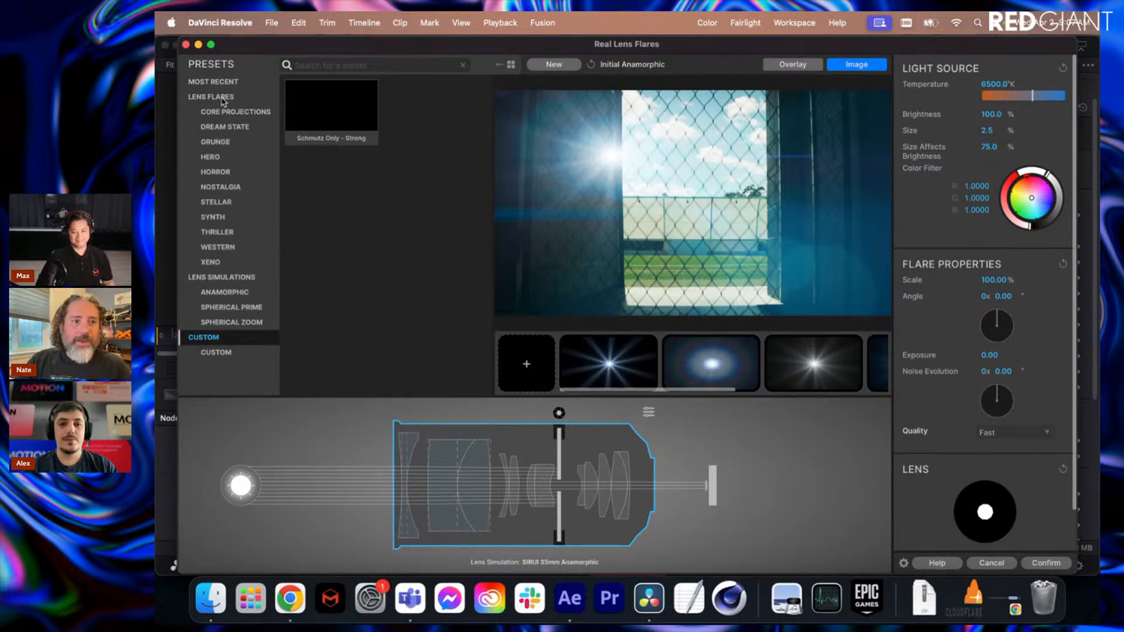
left_click(223, 100)
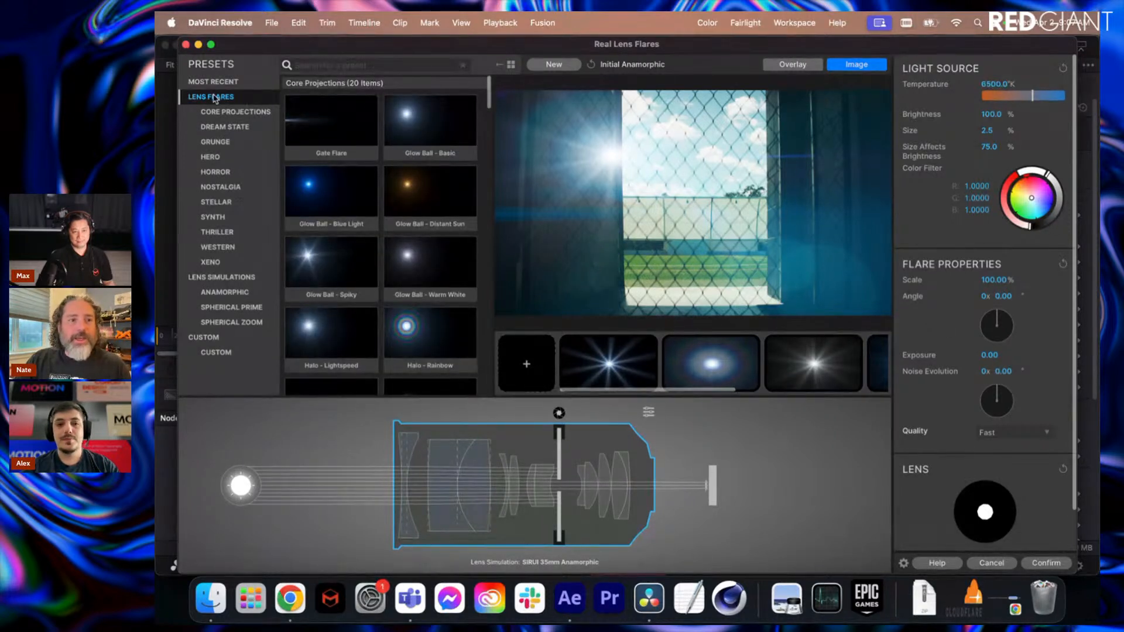
left_click(214, 128)
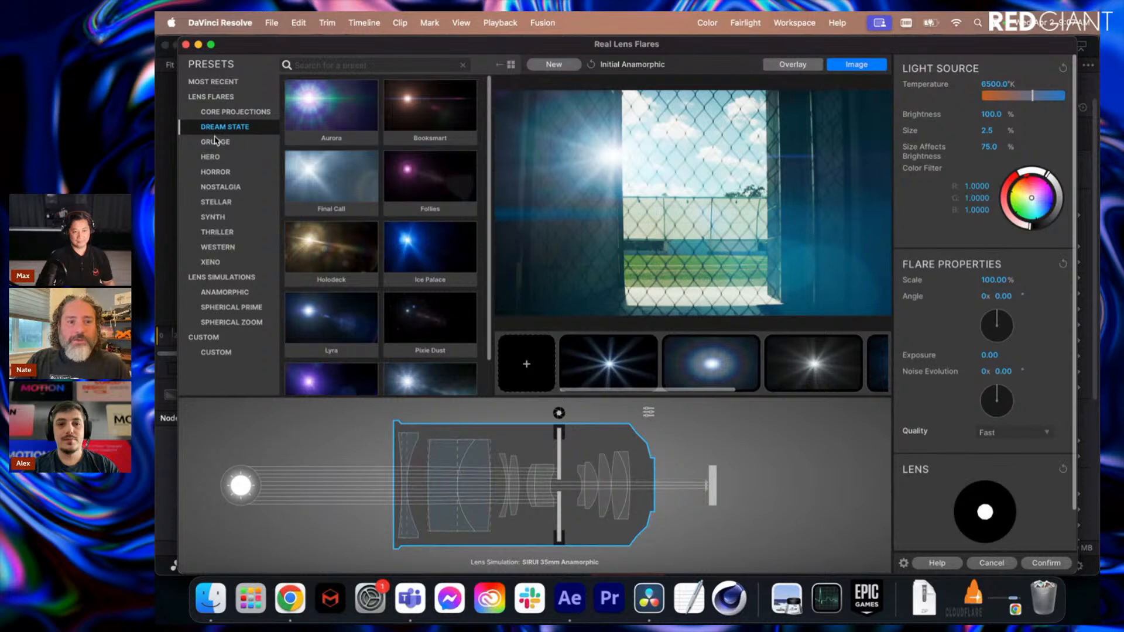
left_click(215, 143)
left_click(220, 157)
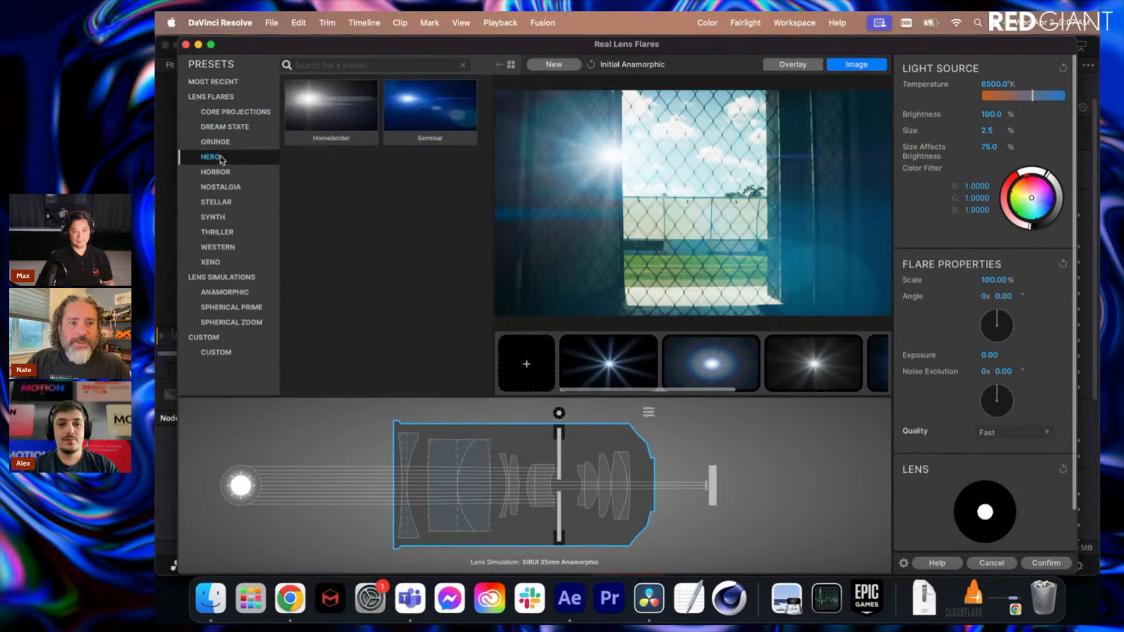
left_click(221, 173)
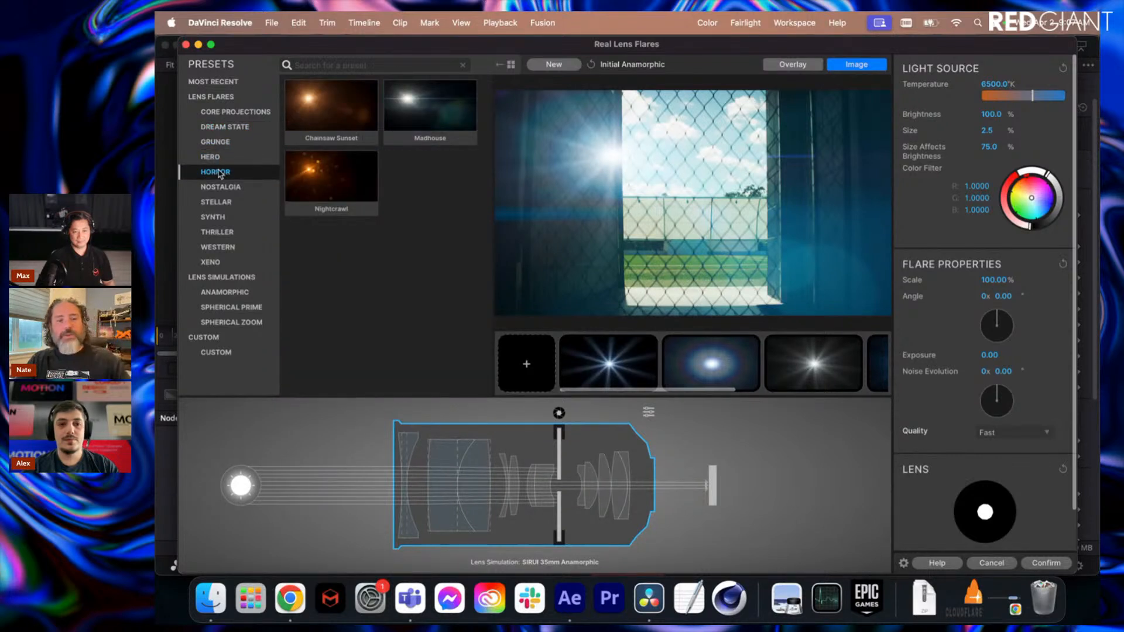
left_click(220, 187)
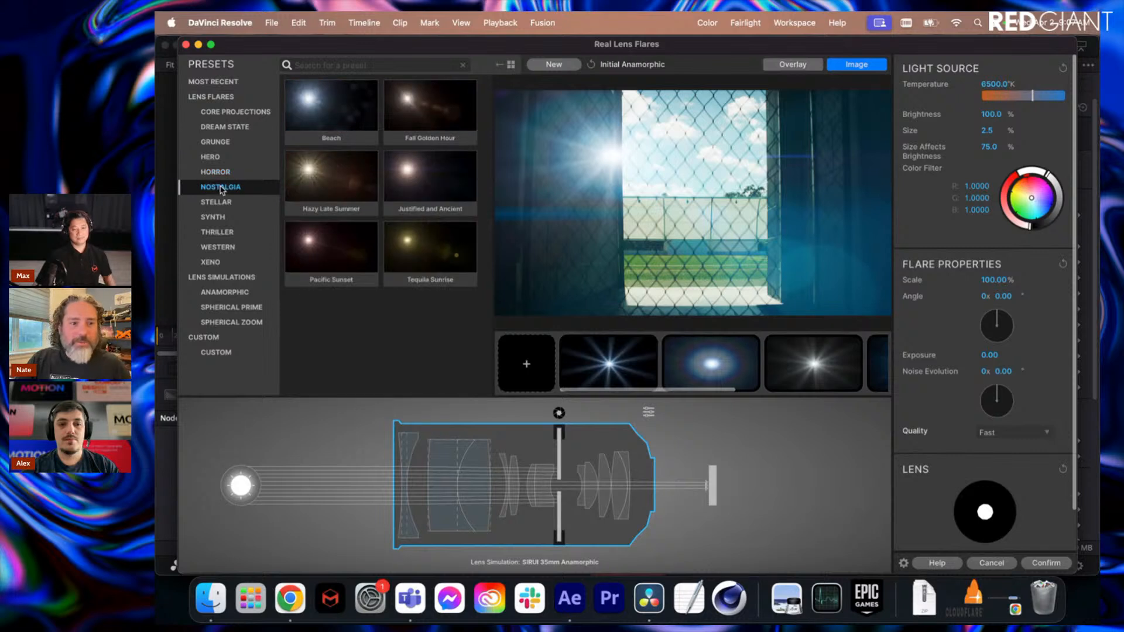
left_click(221, 203)
left_click(214, 218)
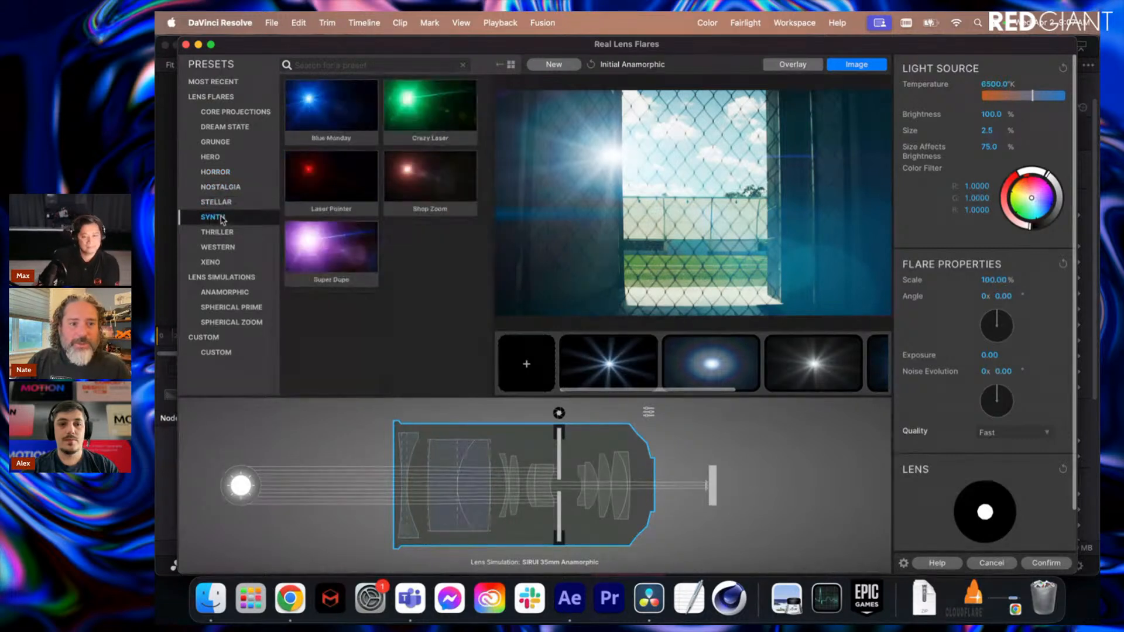
left_click(216, 233)
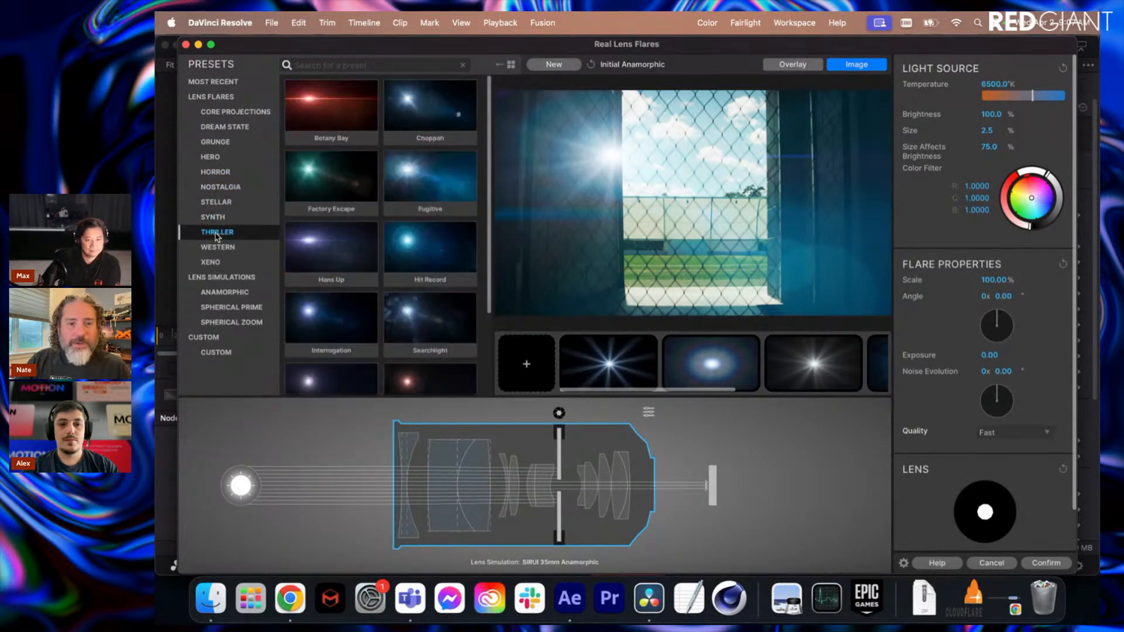
Try the Thriller presets Searchlight and Botany Bay, previewing the light source at several spots on the dark wall right of the gate opening.
left_click(410, 319)
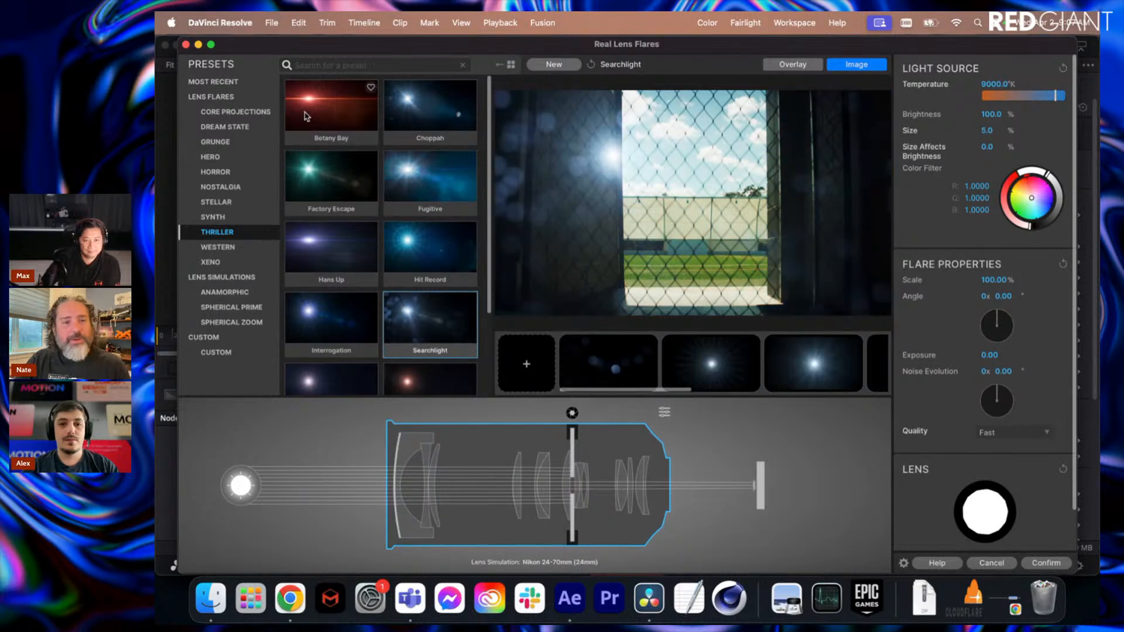
left_click(321, 110)
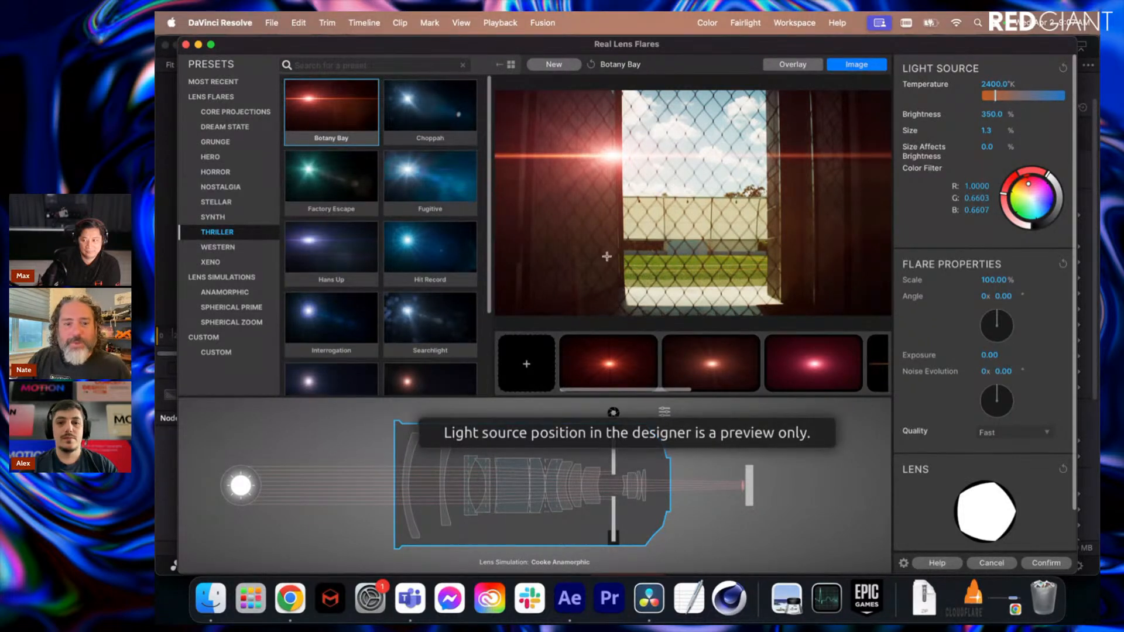
left_click(821, 142)
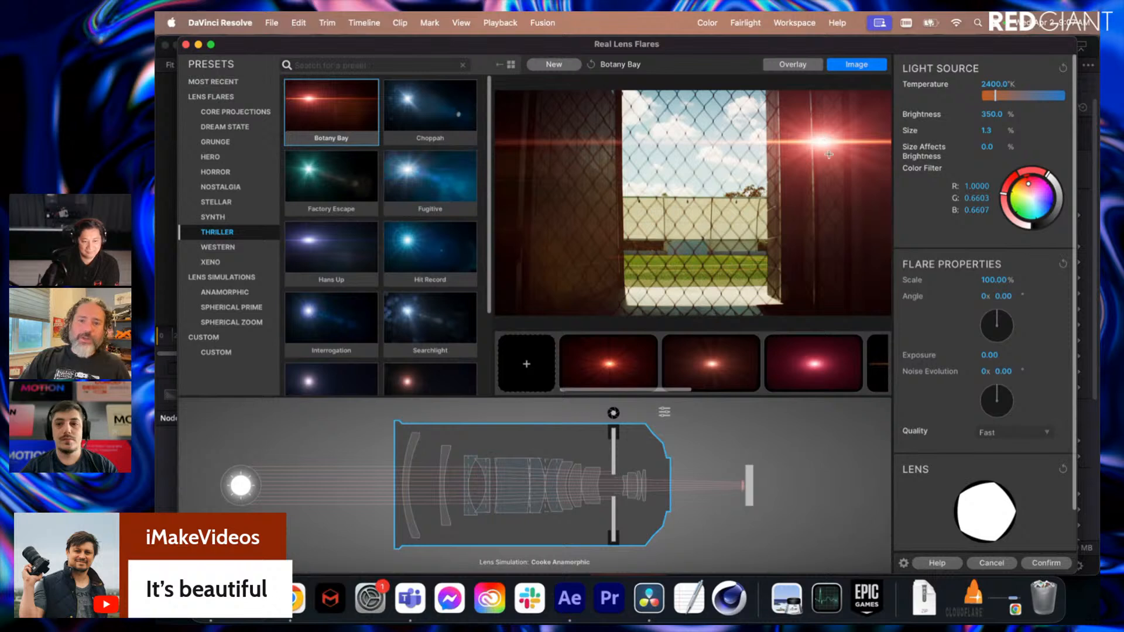
left_click_drag(822, 140, 831, 159)
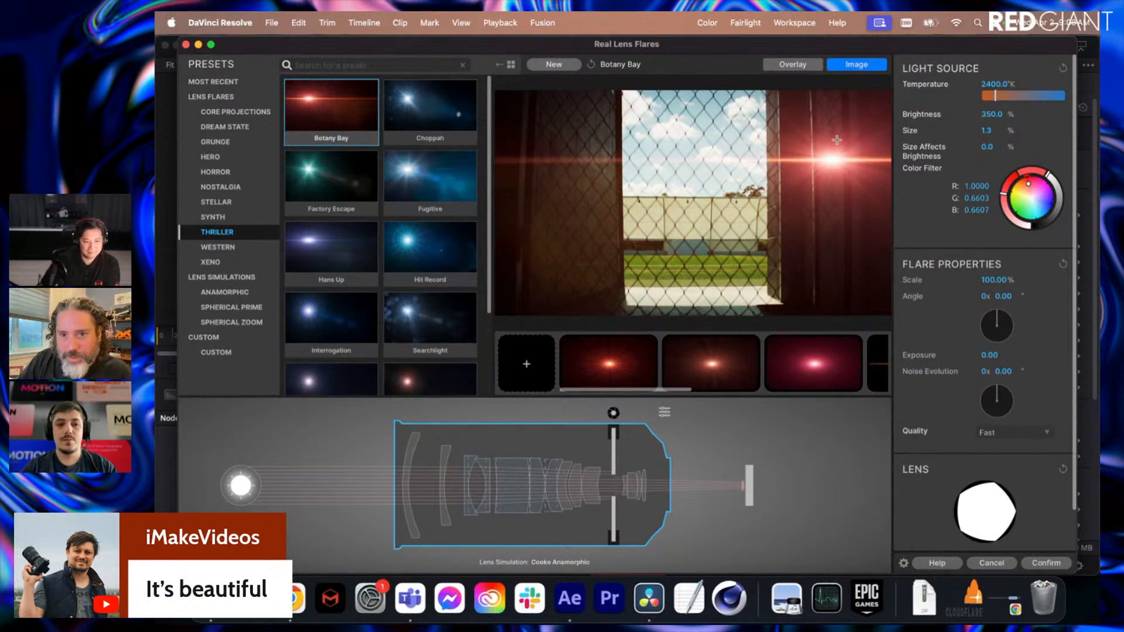
left_click_drag(837, 139, 840, 143)
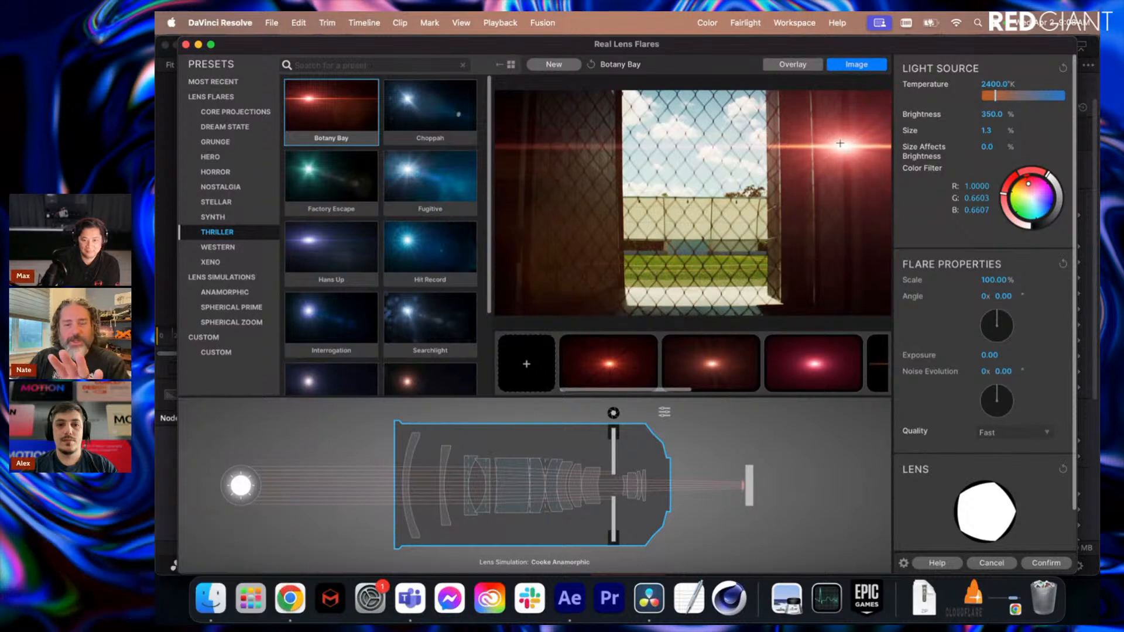
left_click(834, 187)
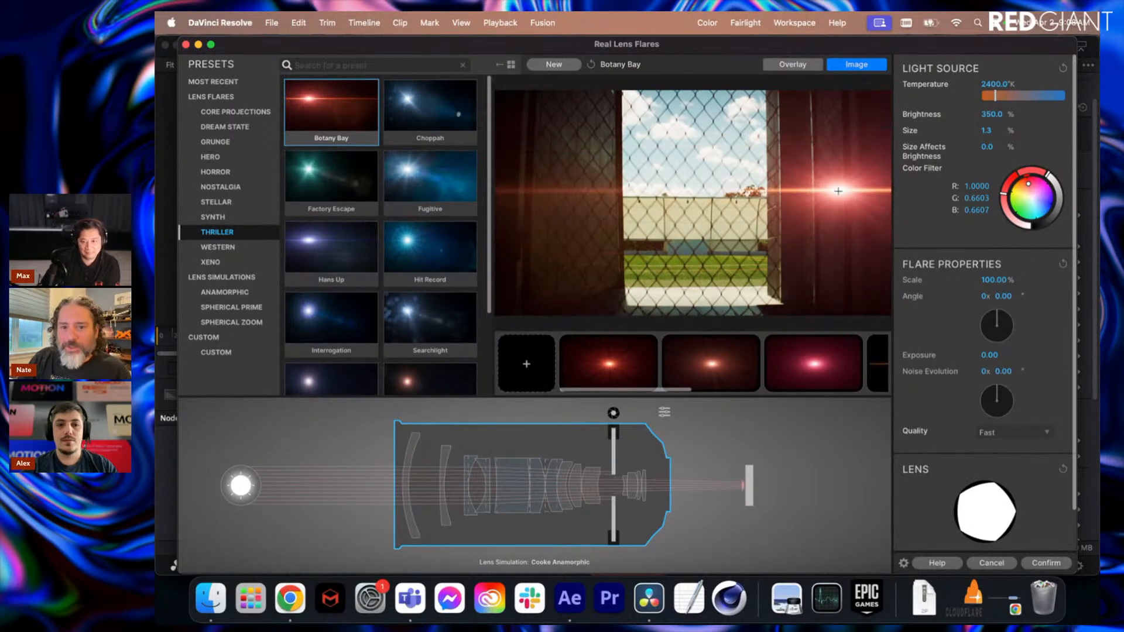
left_click(841, 144)
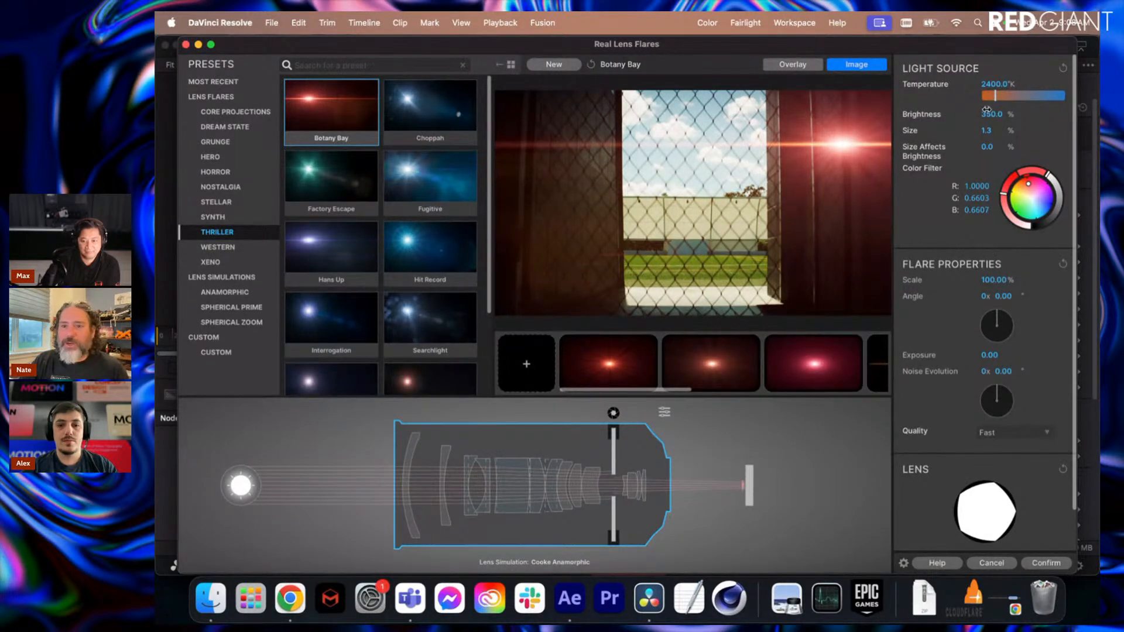
Apply the Fugitive preset and warm its light source by setting the temperature to about 2854 K.
left_click(433, 181)
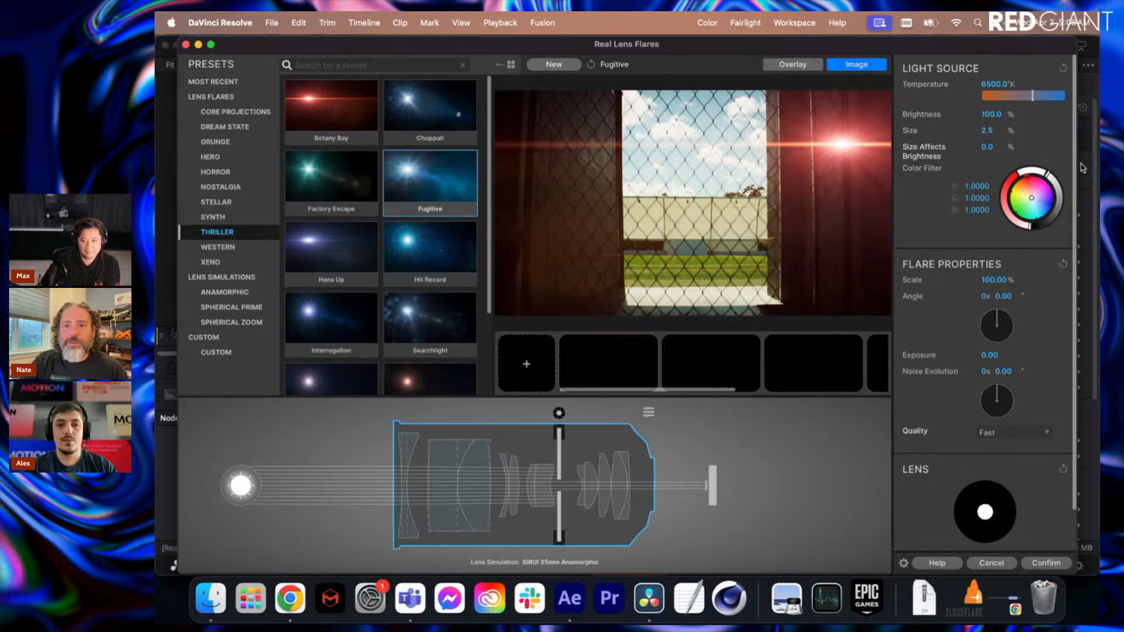
left_click_drag(1028, 98, 998, 98)
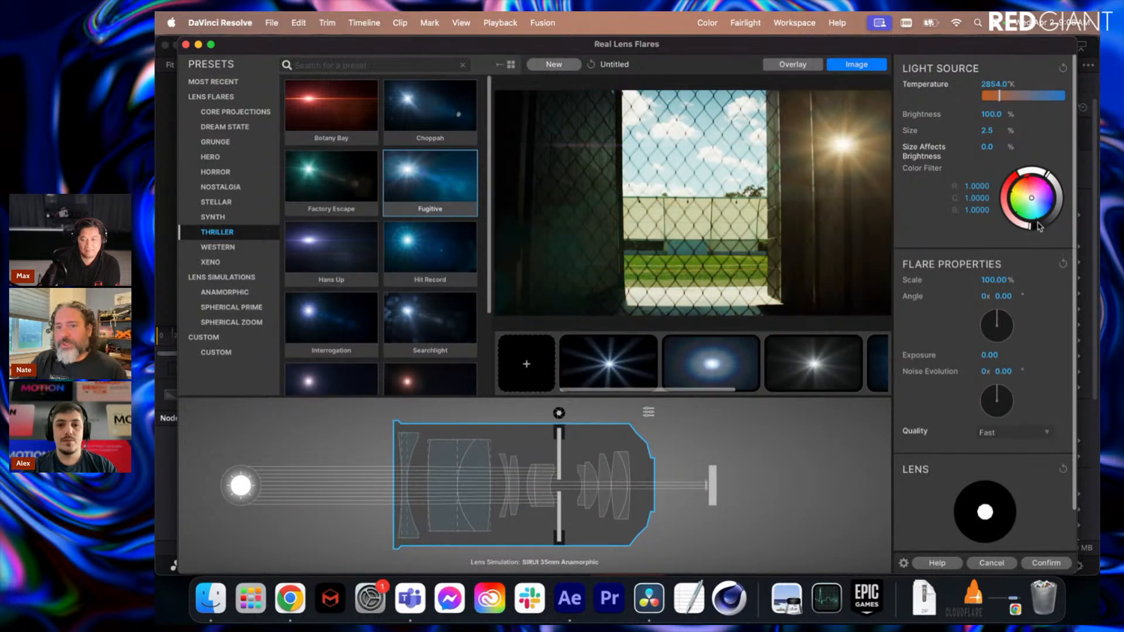
Examine the properties of the lens, the light source and individual spherical and anamorphic elements in the lens simulation diagram.
scroll(928, 326, "down", 2)
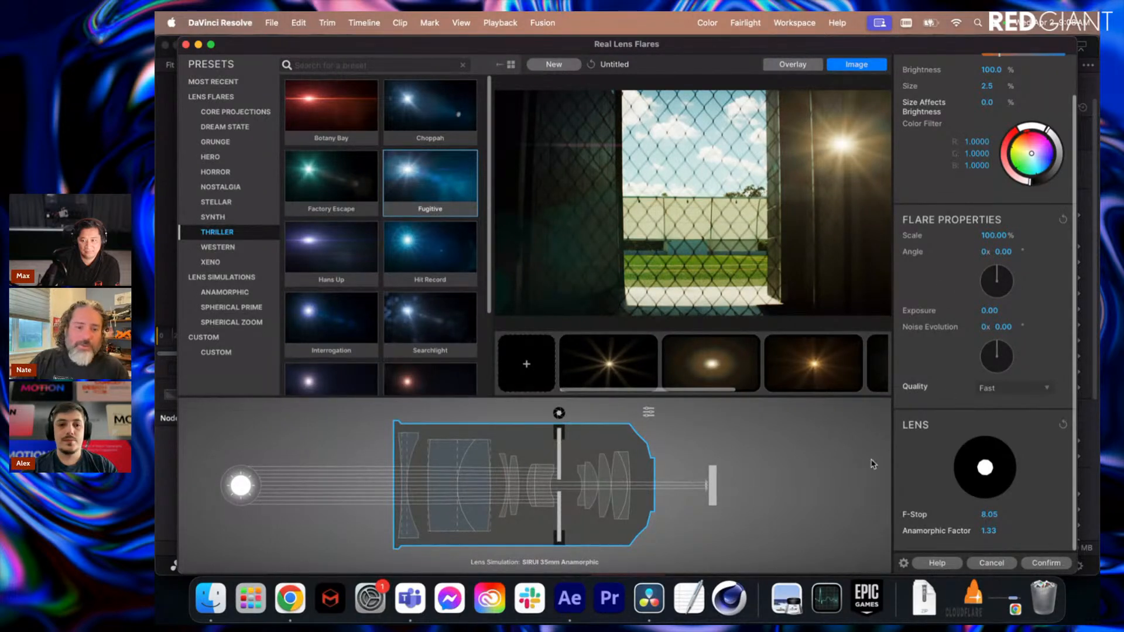
left_click(243, 493)
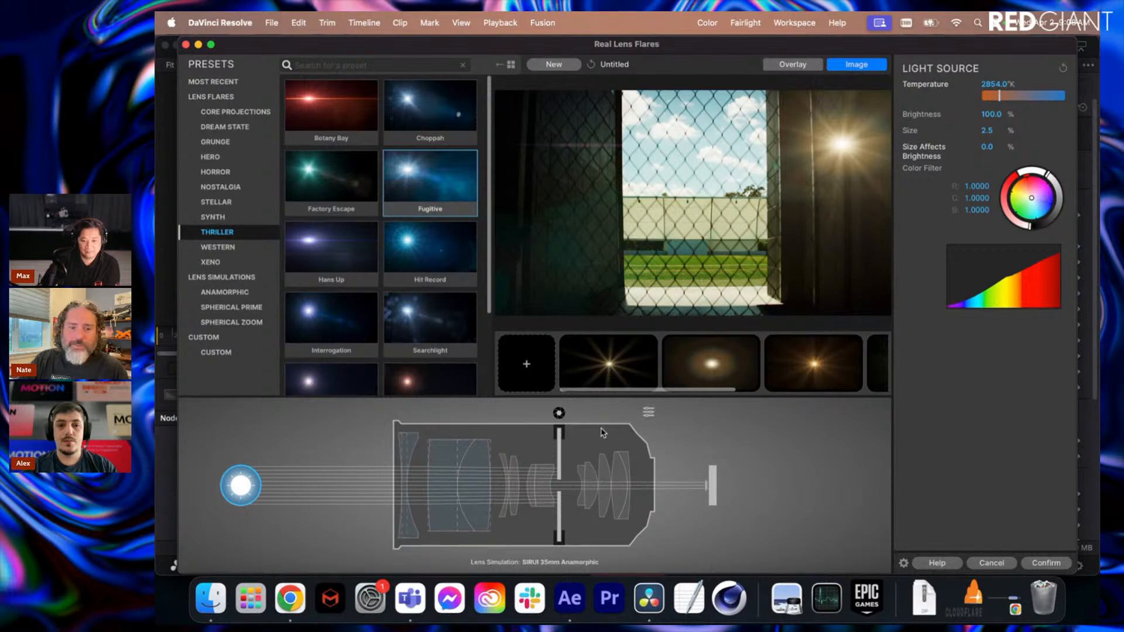
left_click(648, 412)
left_click(606, 478)
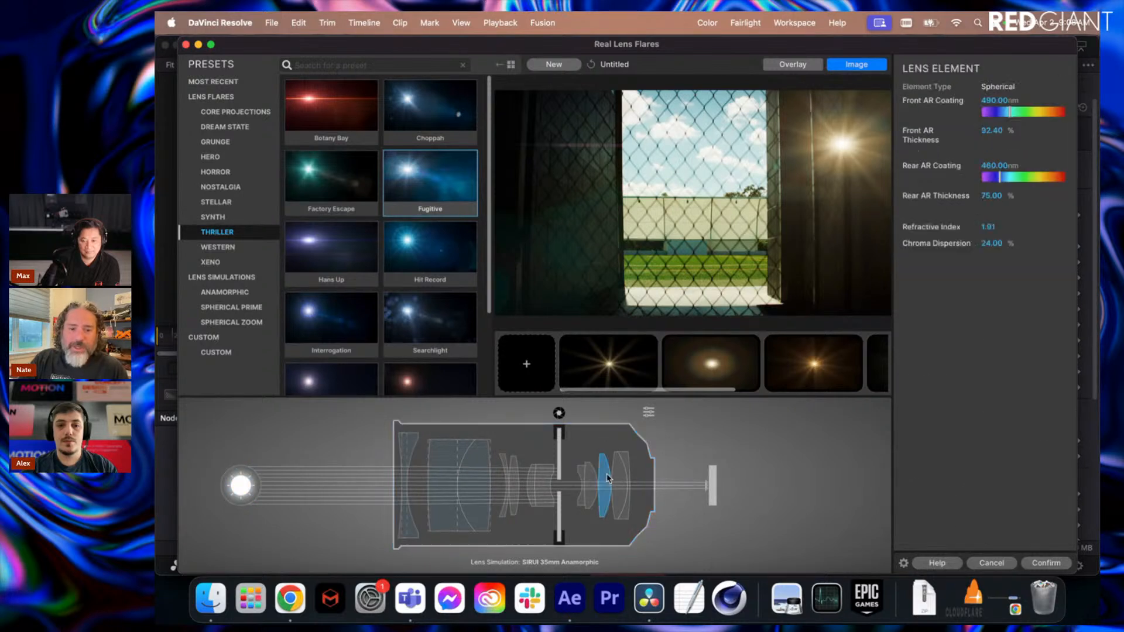
left_click(470, 472)
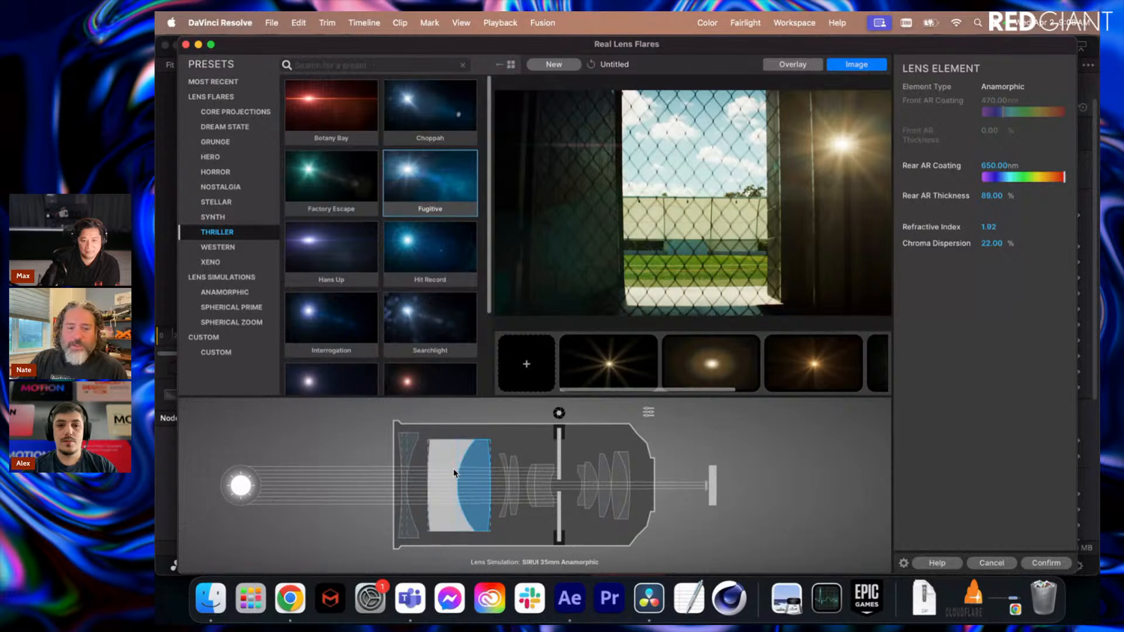
left_click(452, 467)
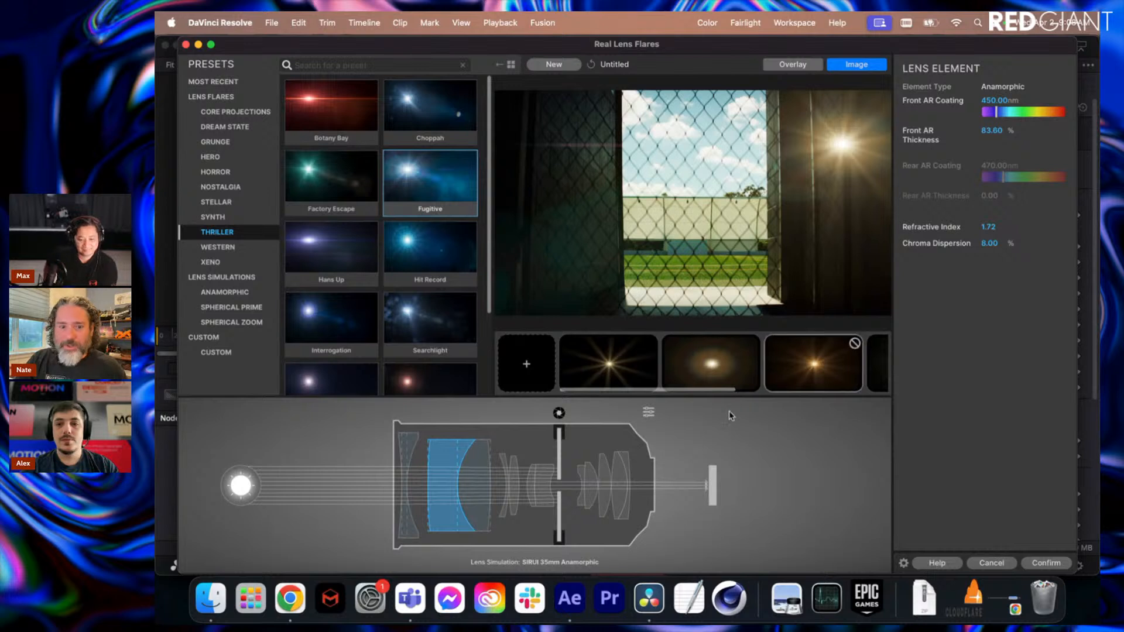
left_click(482, 473)
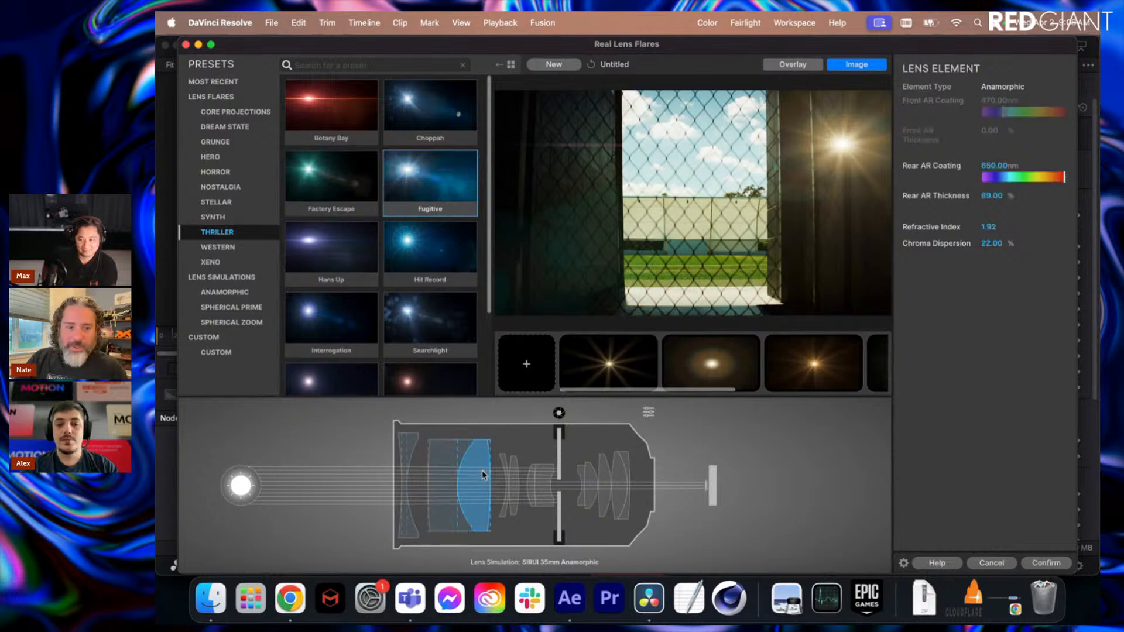
Examine the properties of the lens elements on both sides of the aperture, the image plane and the whole lens.
left_click(547, 491)
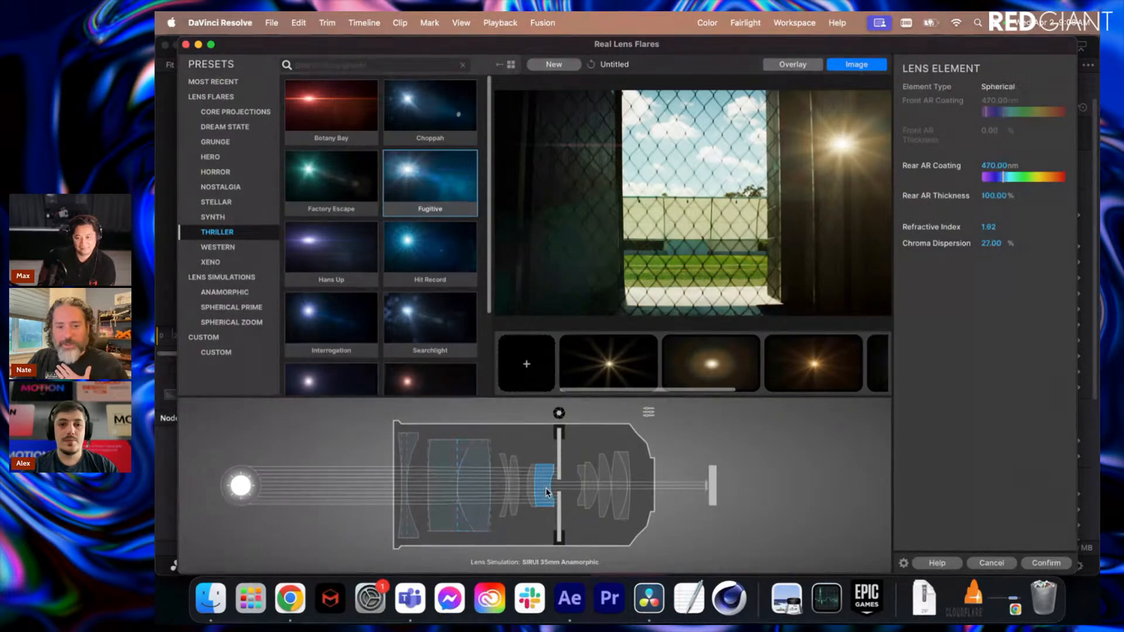
left_click(593, 493)
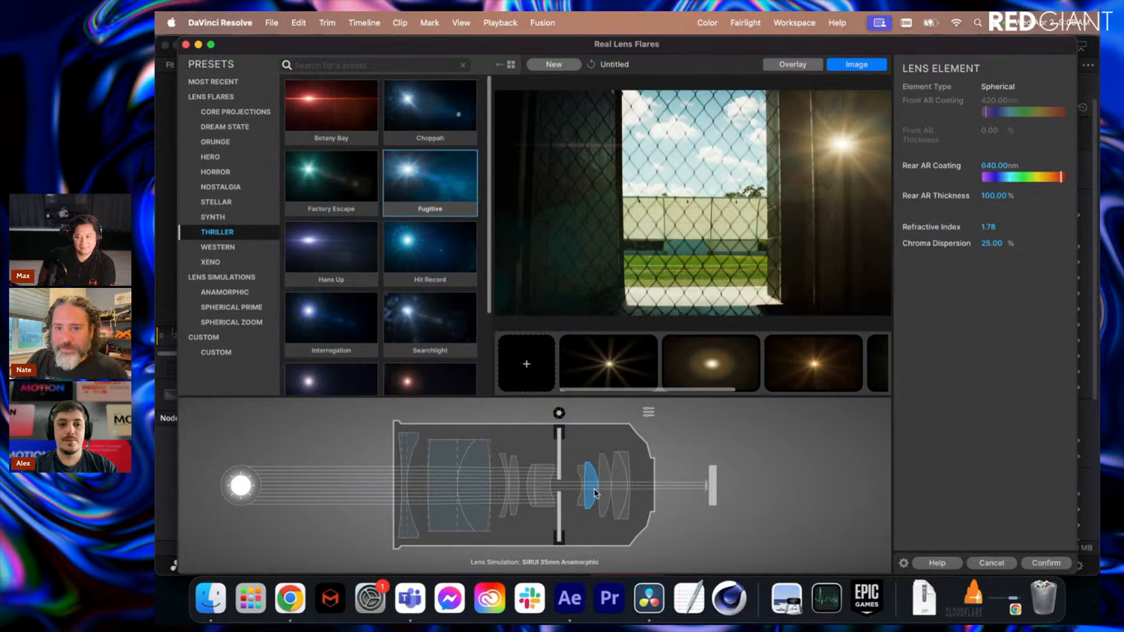
left_click(713, 487)
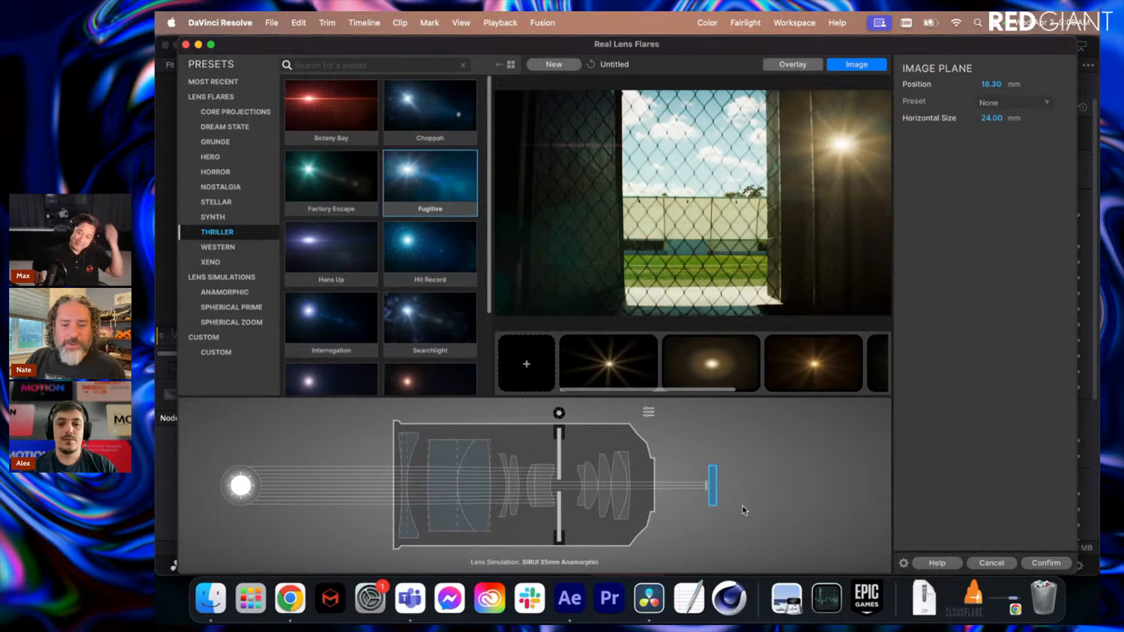
left_click(574, 434)
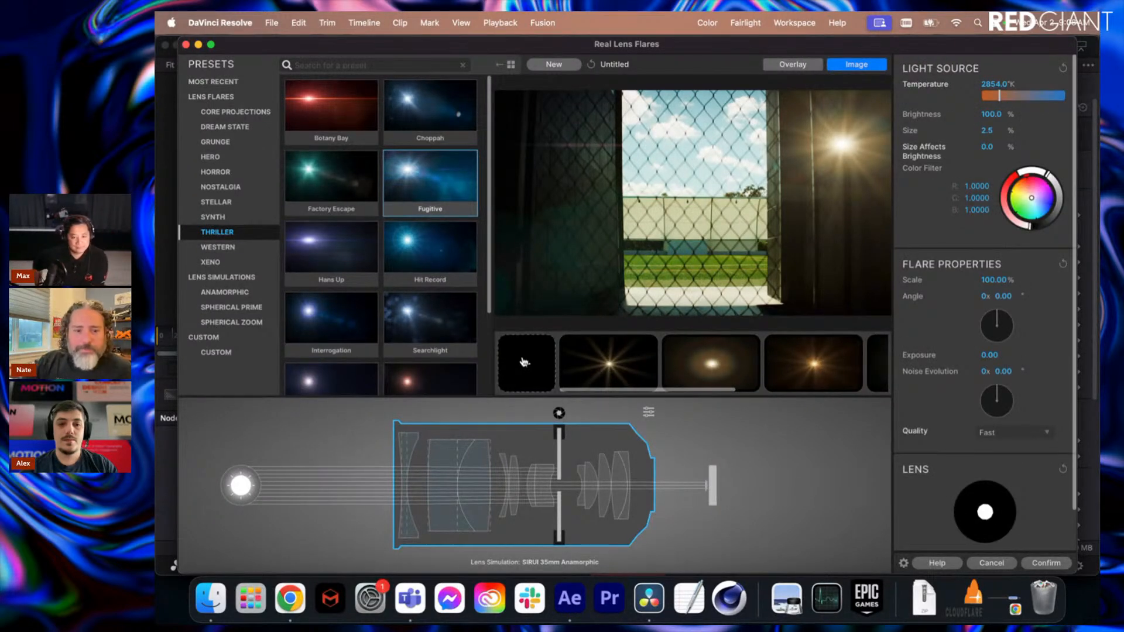
Set the Starburst element's exposure to 2.25 and its aperture F-stop to 18.80.
left_click(609, 368)
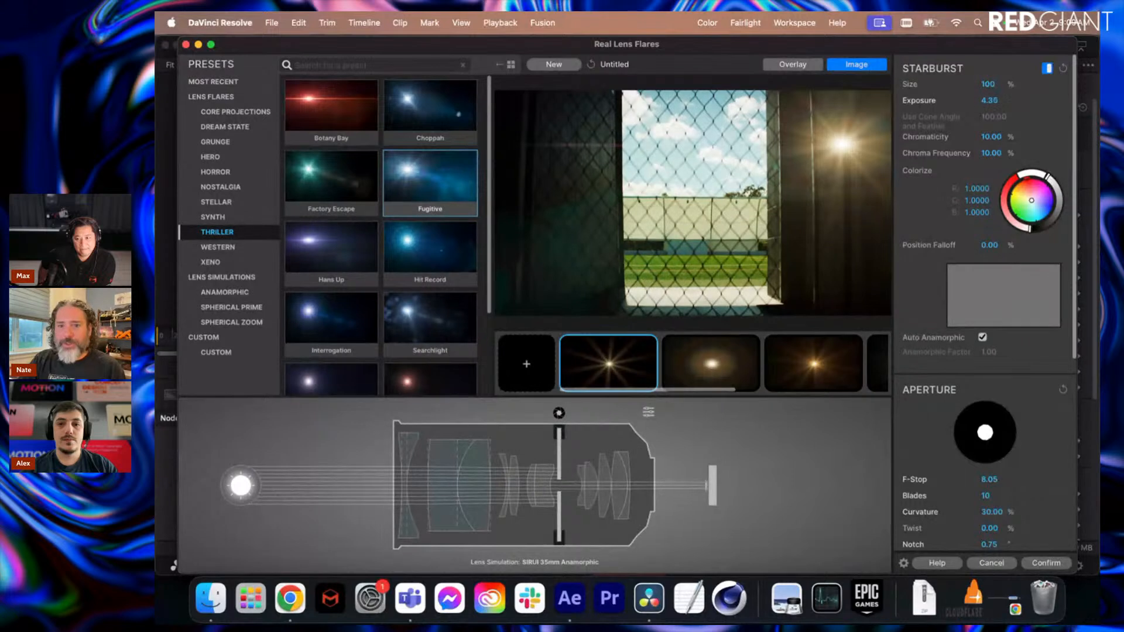
left_click_drag(989, 100, 985, 100)
left_click_drag(989, 100, 982, 101)
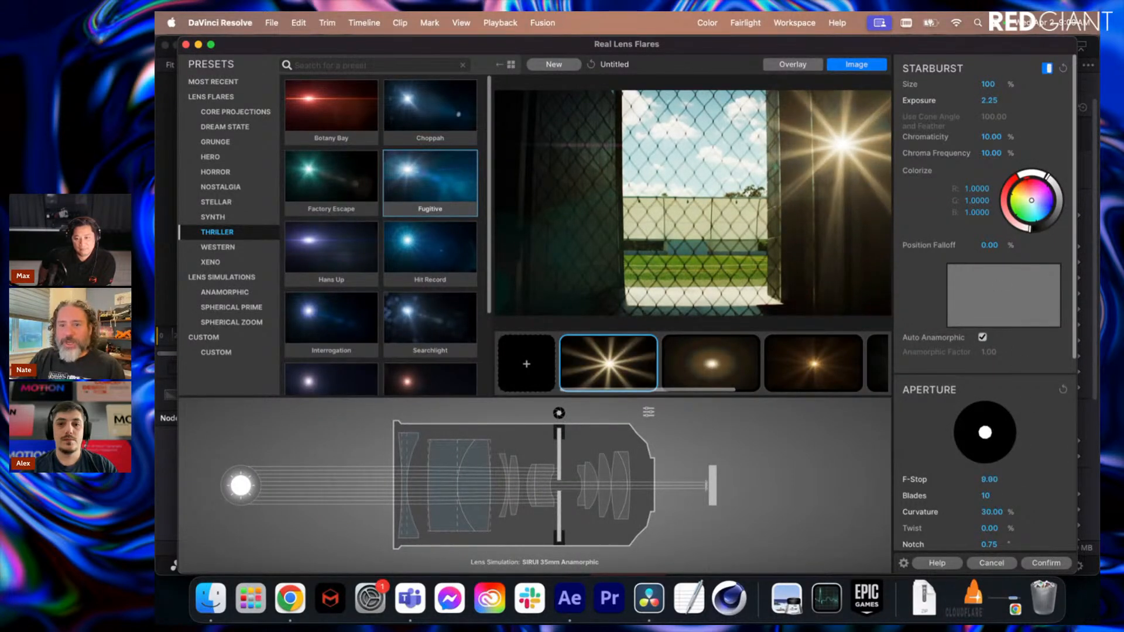
left_click_drag(989, 479, 1040, 478)
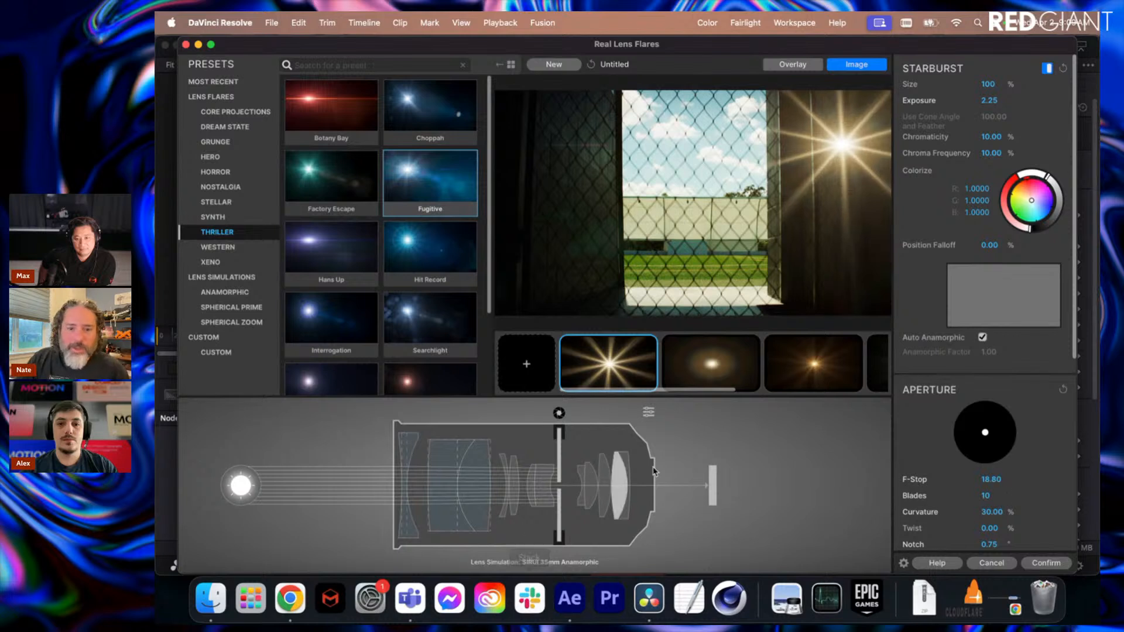
Examine the Glow Ball element's properties and look through the remaining elements that make up the flare.
left_click(718, 369)
left_click(837, 374)
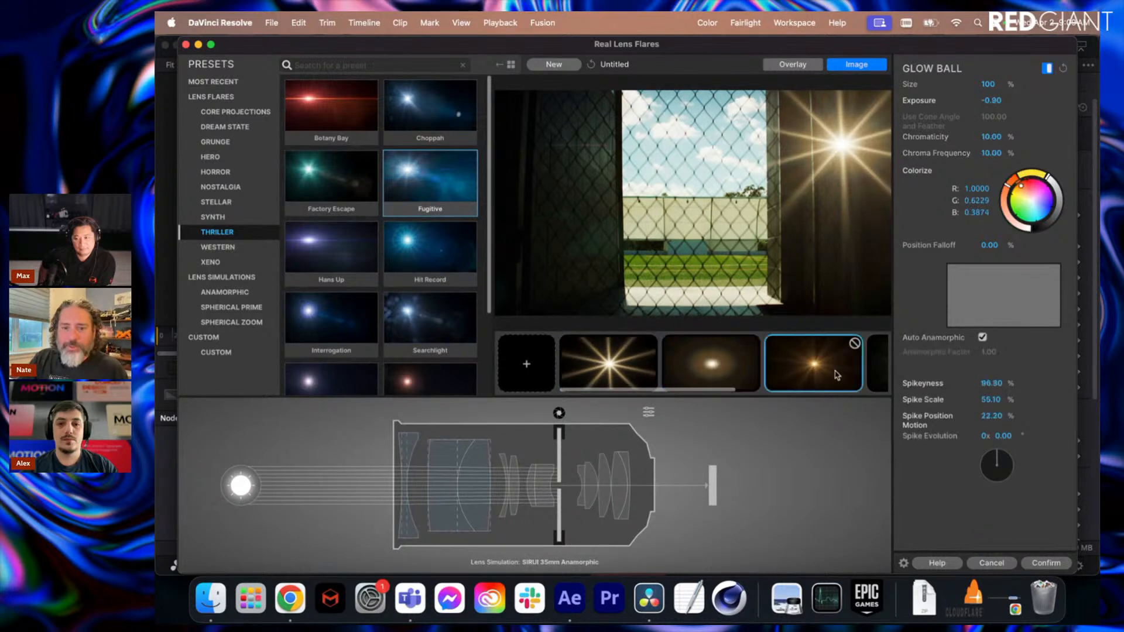
scroll(837, 375, "right", 5)
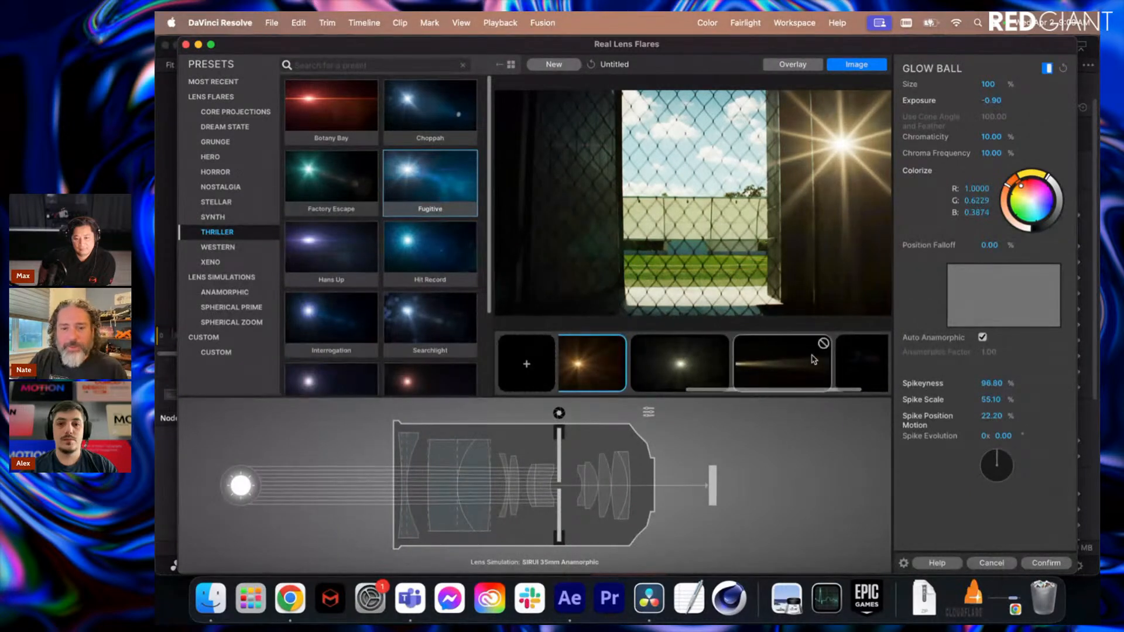
scroll(846, 393, "right", 2)
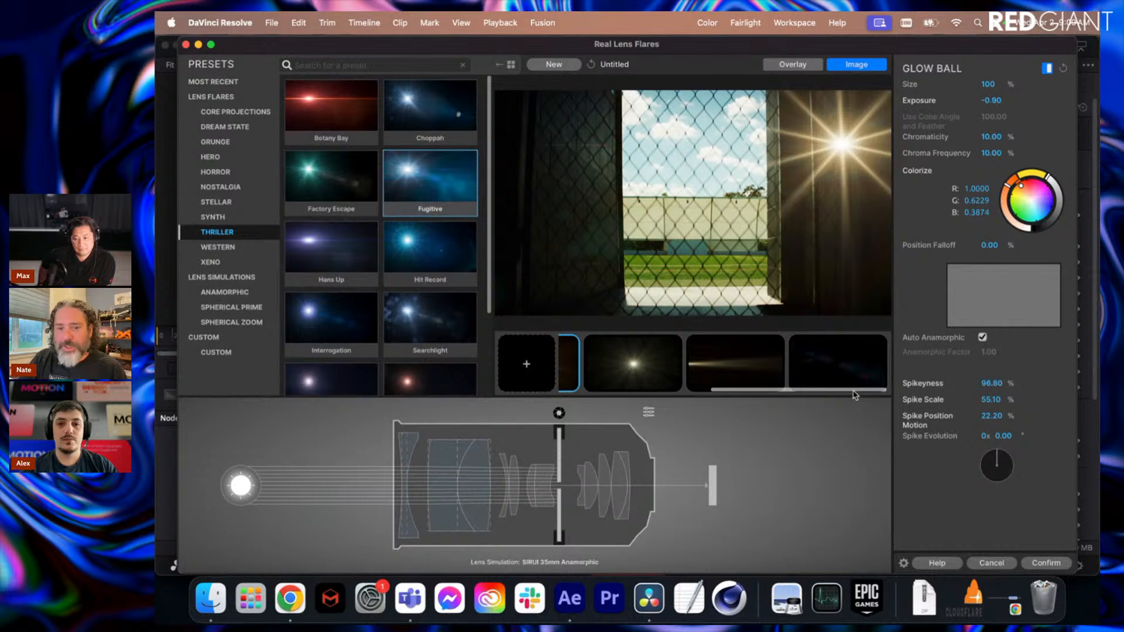
Add a Schmutz element to the flare and place the light source lower on the dark wall beside the gate opening.
left_click(533, 368)
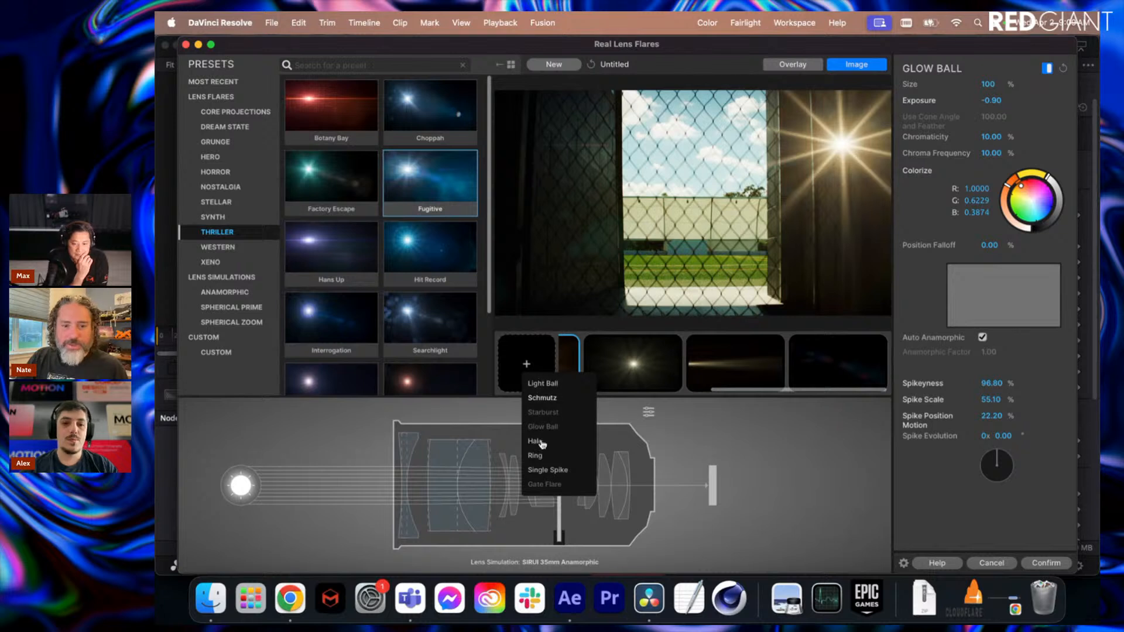
left_click(541, 400)
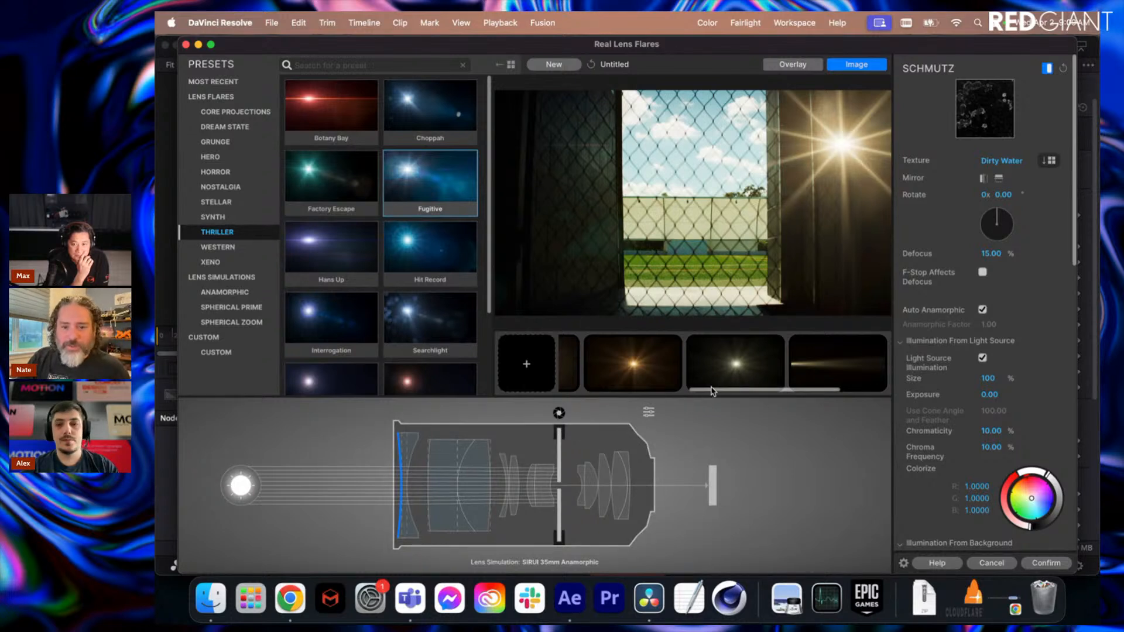
scroll(713, 393, "left", 5)
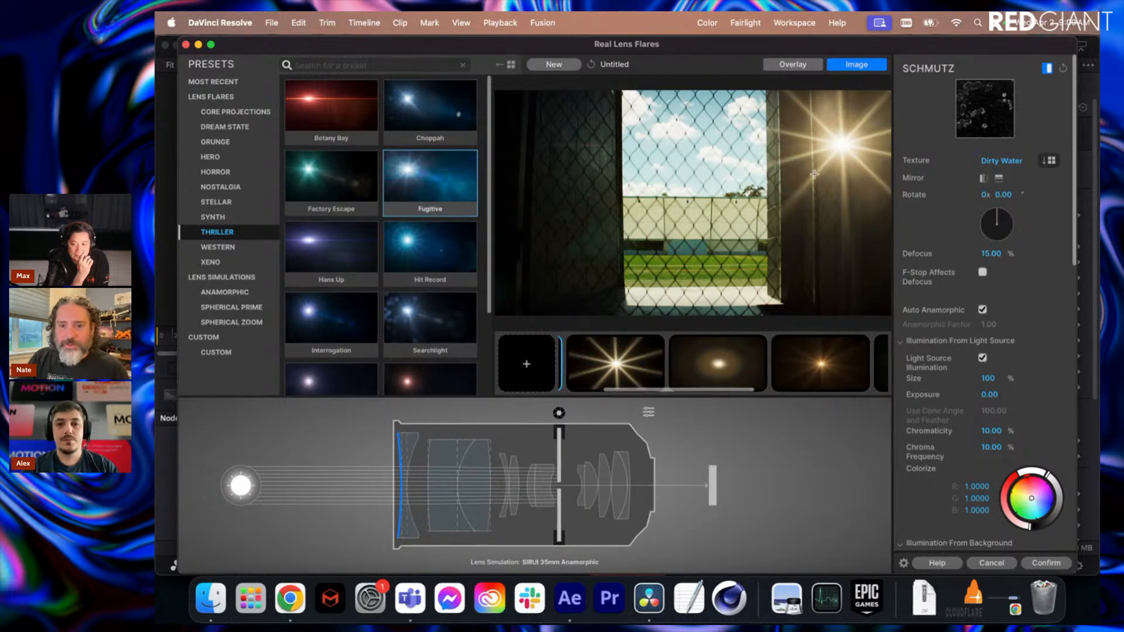
left_click(814, 206)
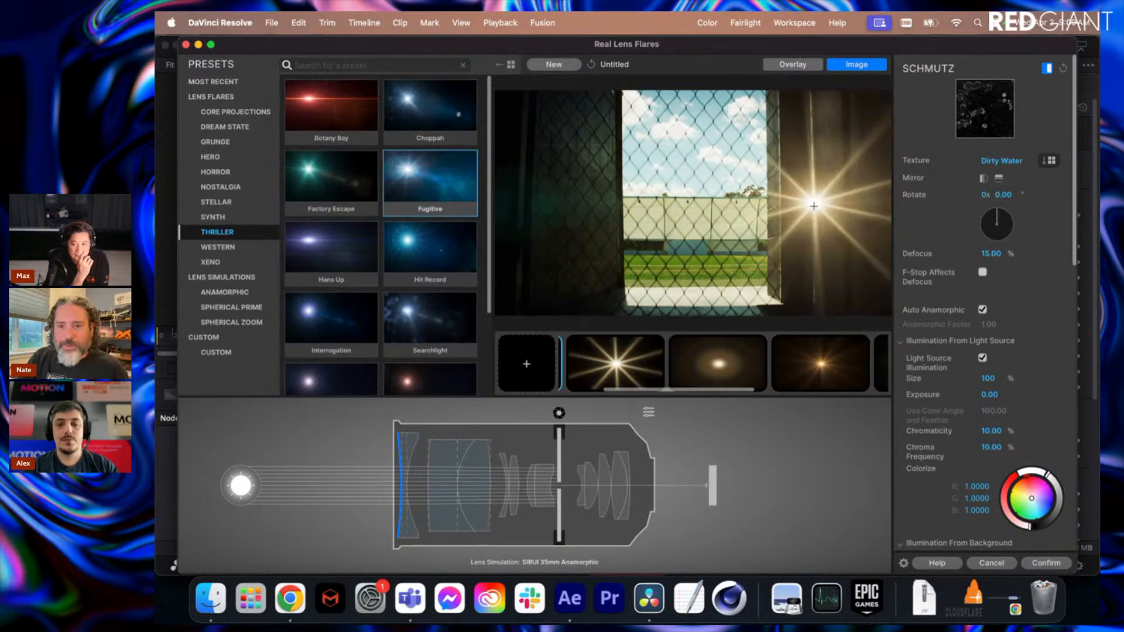
Try the Schmutz textures Streaks, Grime, Dirty Water, Dried Rain and Specks, repositioning the light source on the dark wall.
left_click(1051, 162)
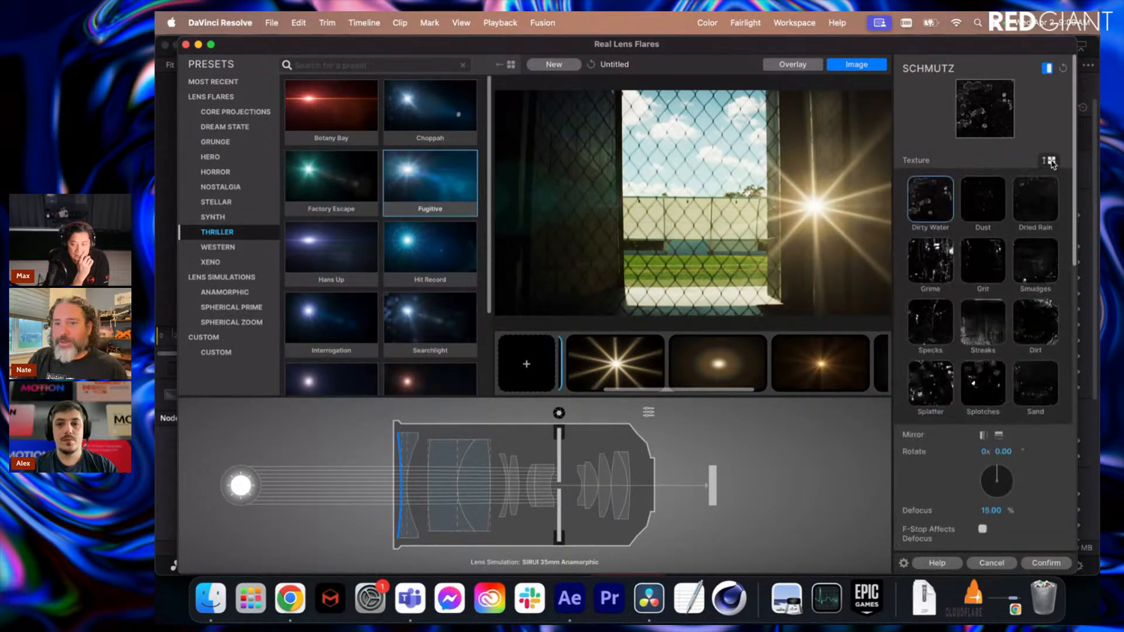
left_click(997, 335)
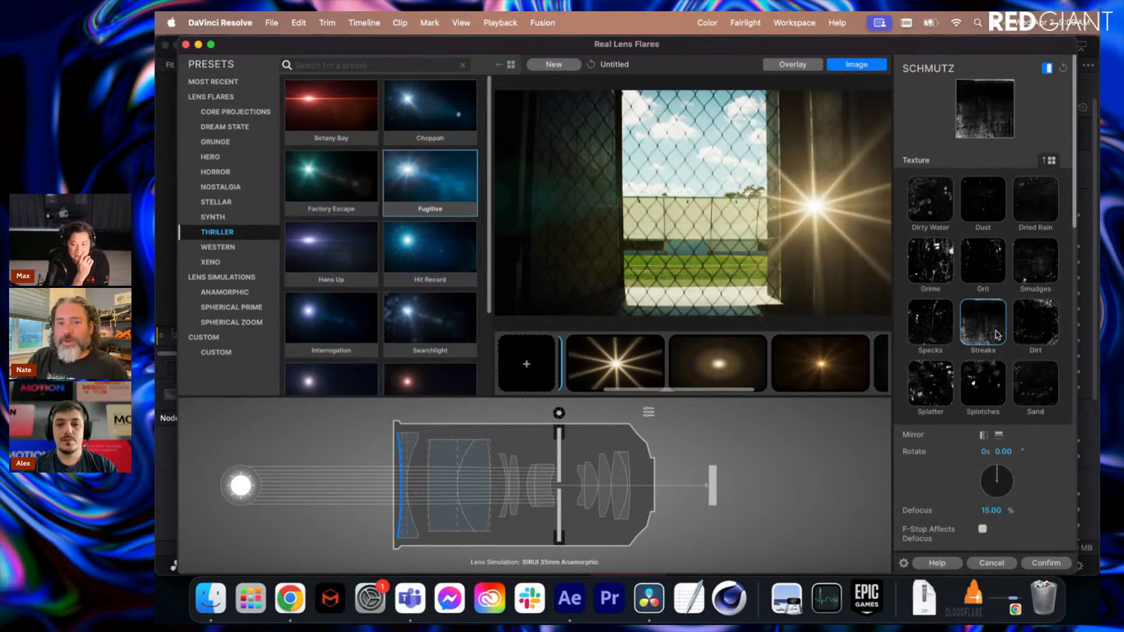
left_click(930, 272)
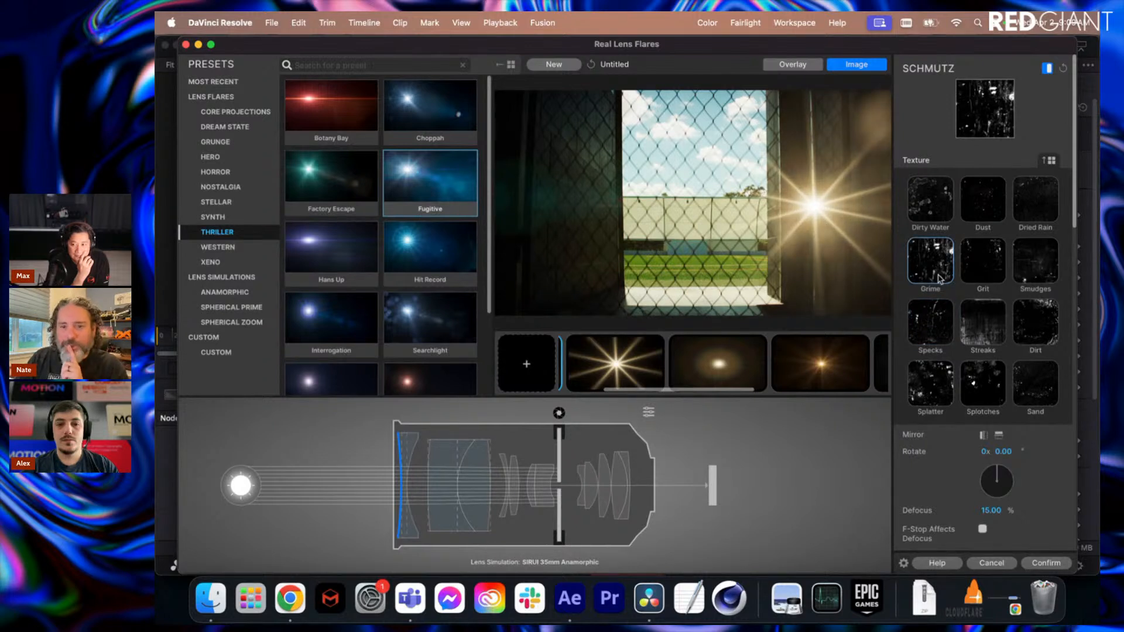
left_click(942, 214)
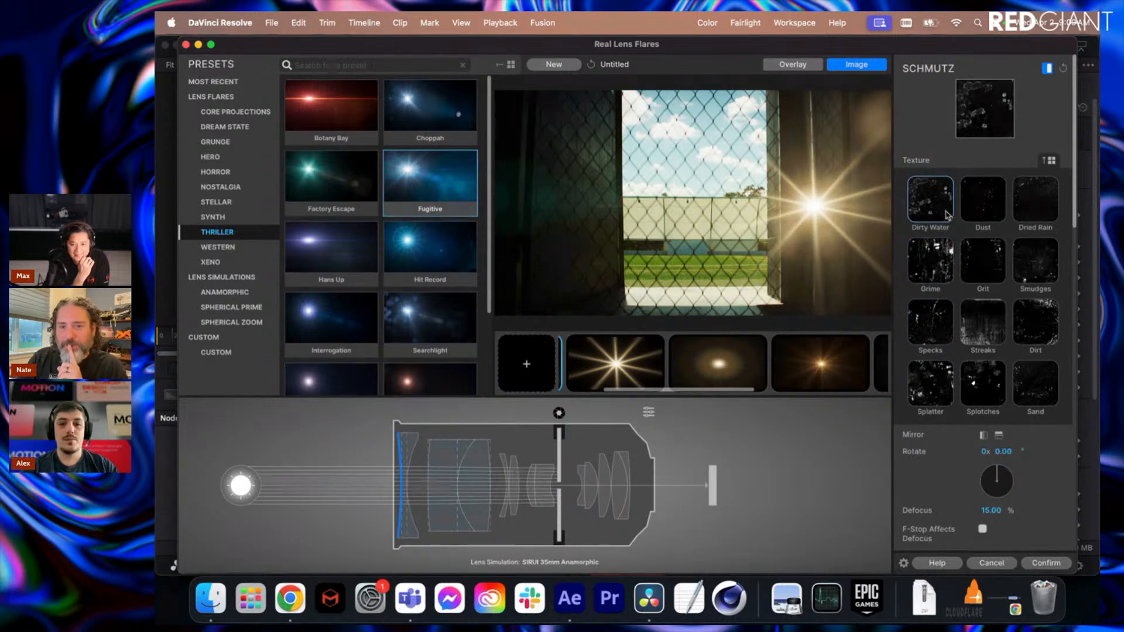
left_click(1031, 200)
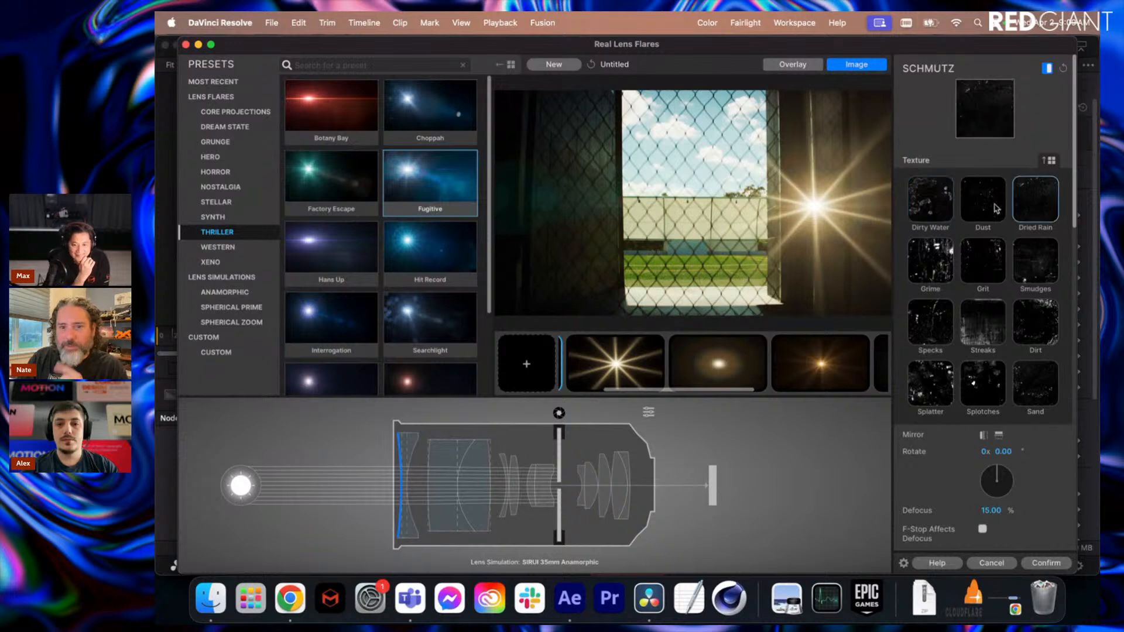
left_click(833, 148)
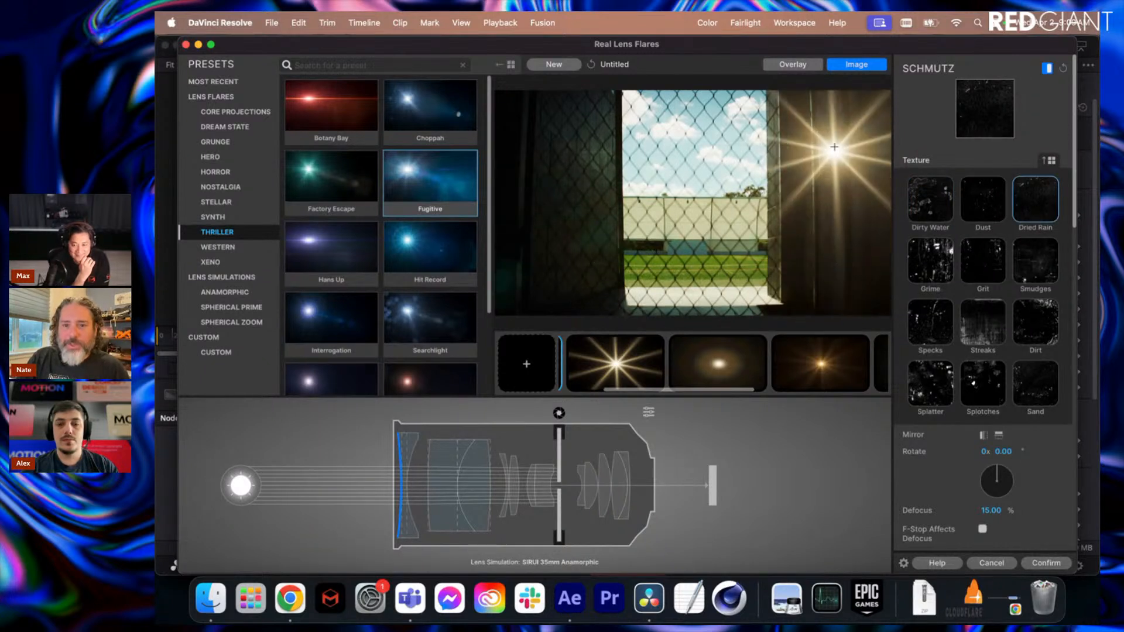
left_click(928, 329)
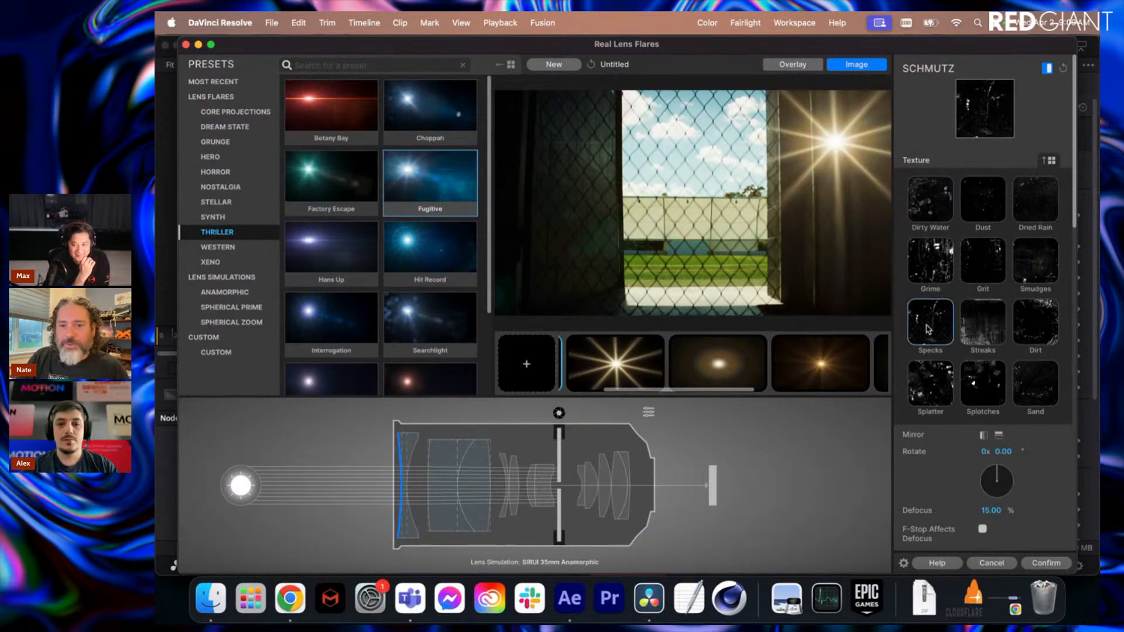
Preview the flare by sweeping its light source across the gate opening to the far dark wall and back.
left_click(810, 149)
left_click_drag(709, 152, 583, 111)
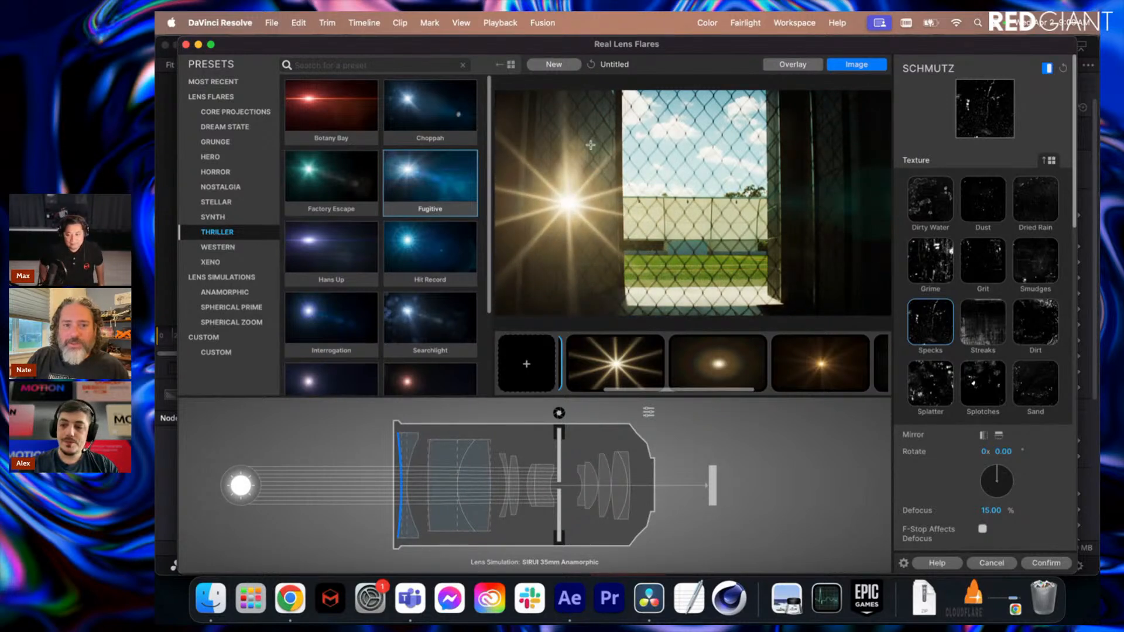
left_click_drag(561, 208, 803, 180)
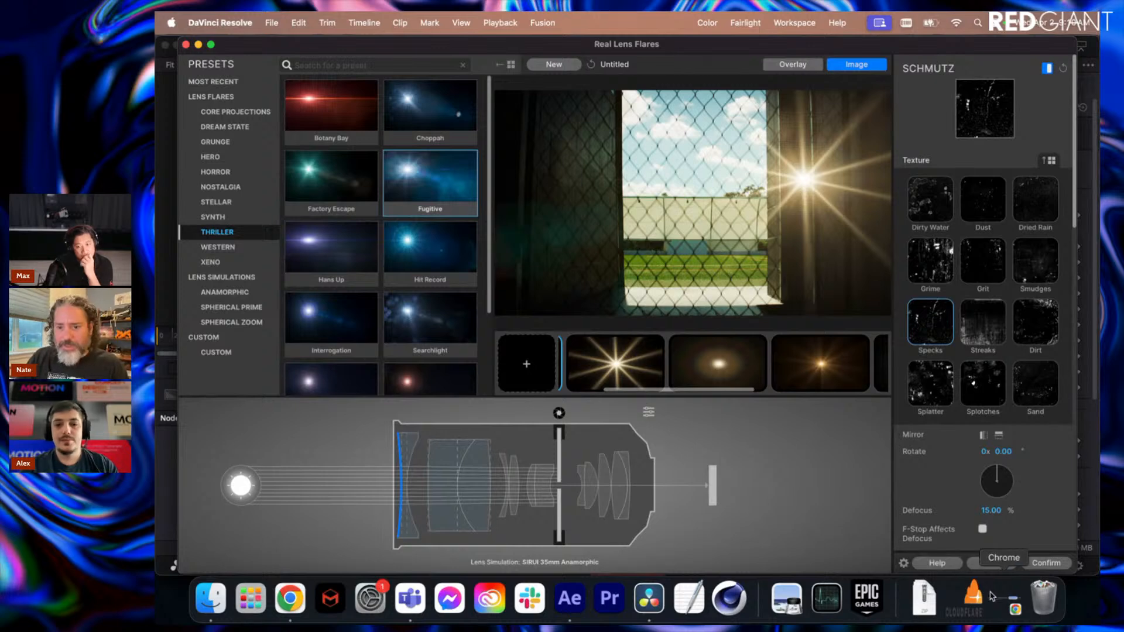
Close the flare designer without applying changes and move the light source into the sky in the gate opening.
left_click(992, 563)
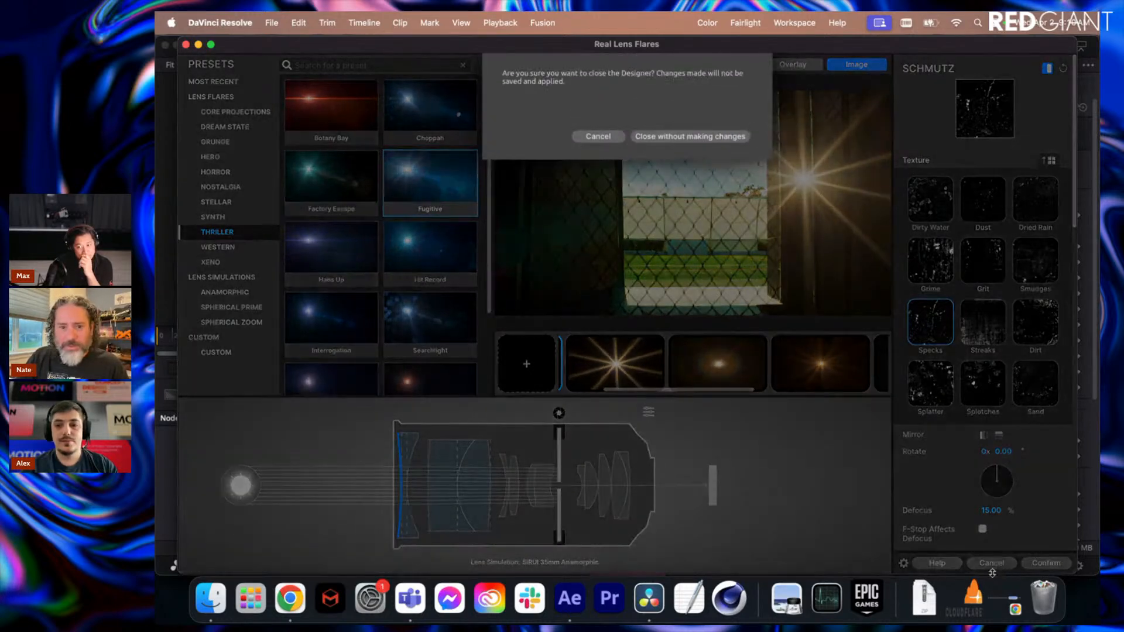
left_click(671, 136)
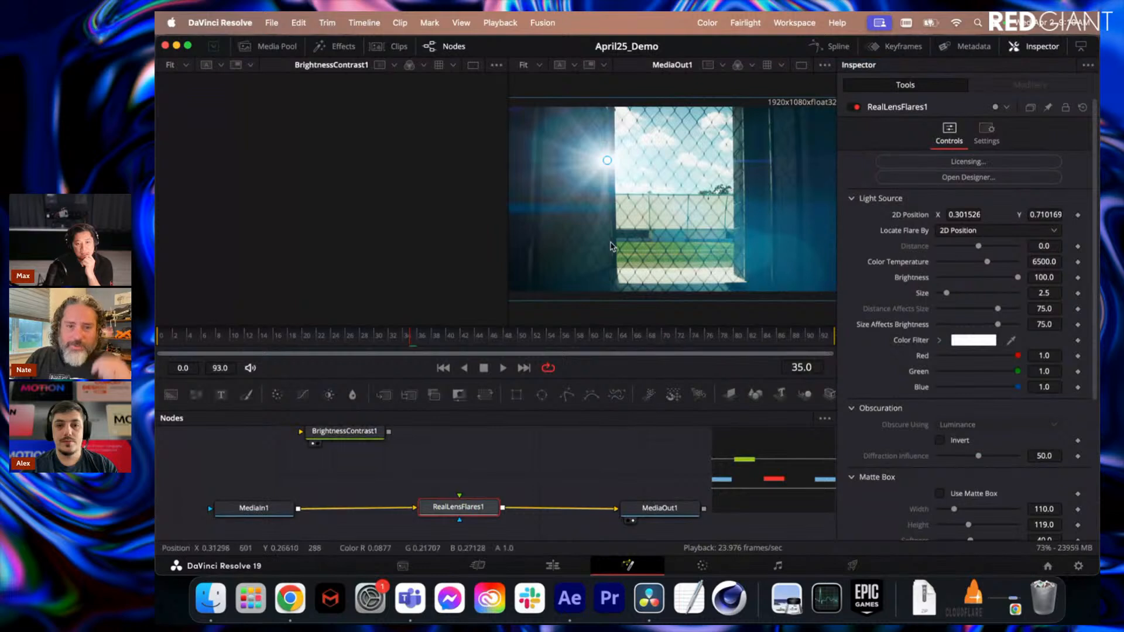
left_click_drag(607, 162, 701, 153)
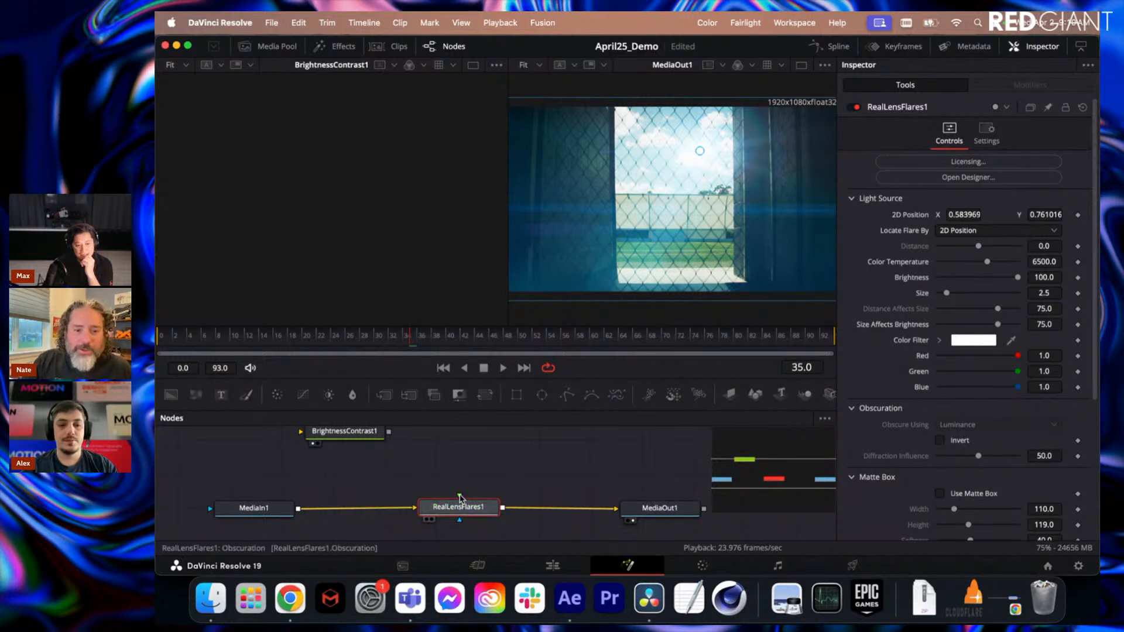
Connect MediaIn1 to the Obscuration input of RealLensFlares1 and move the light source to about X 0.63, Y 0.74.
left_click_drag(460, 497, 463, 461)
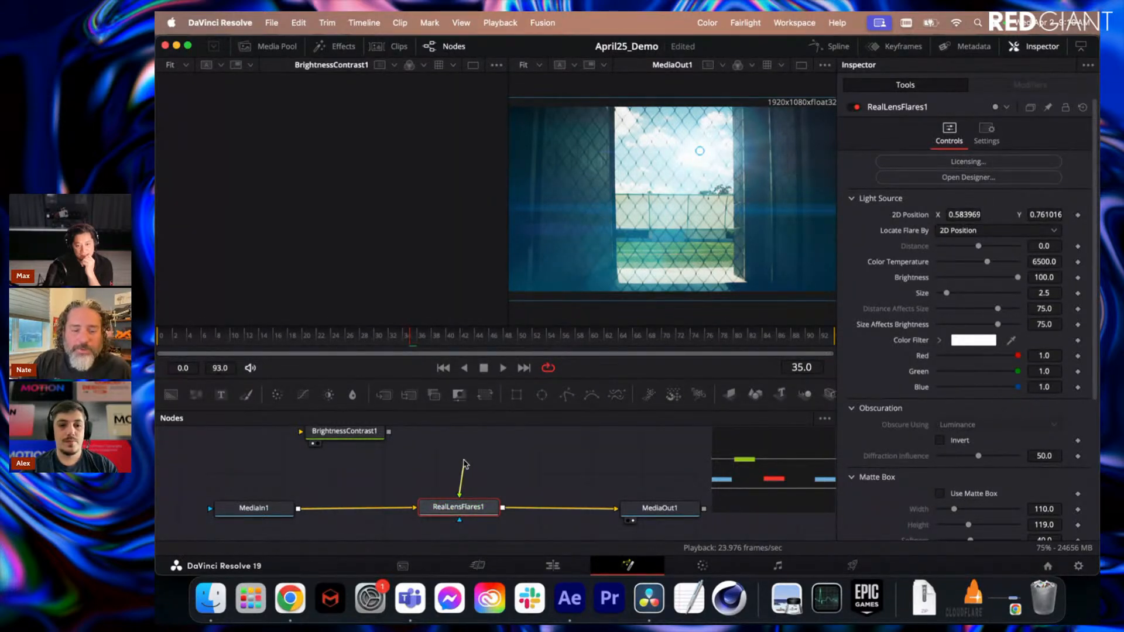
left_click_drag(459, 496, 449, 473)
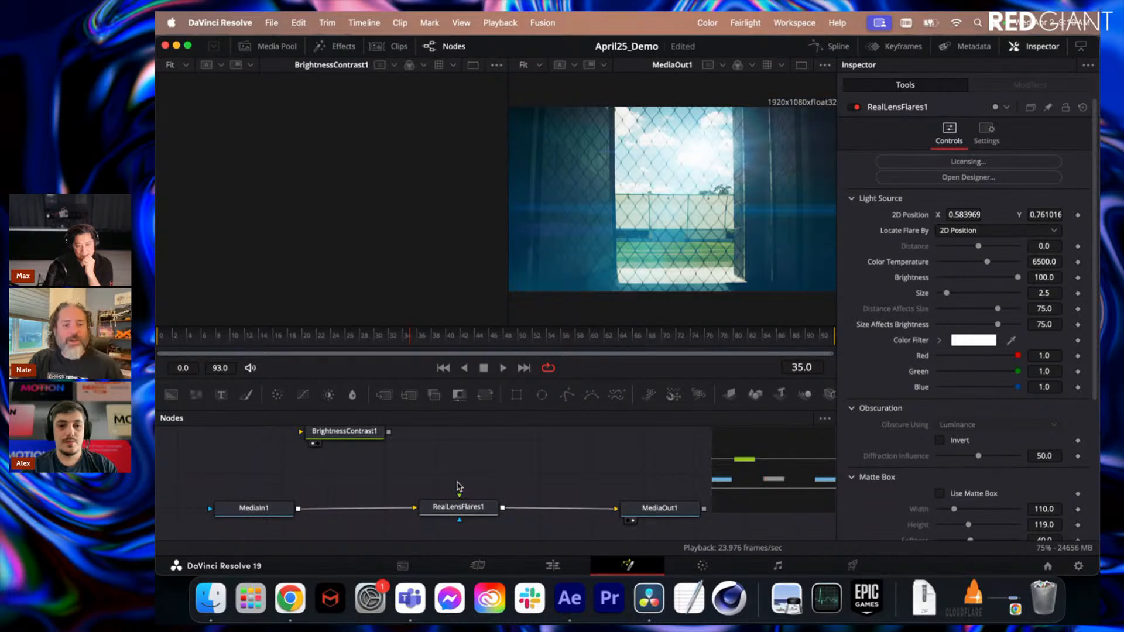
left_click_drag(275, 509, 461, 506)
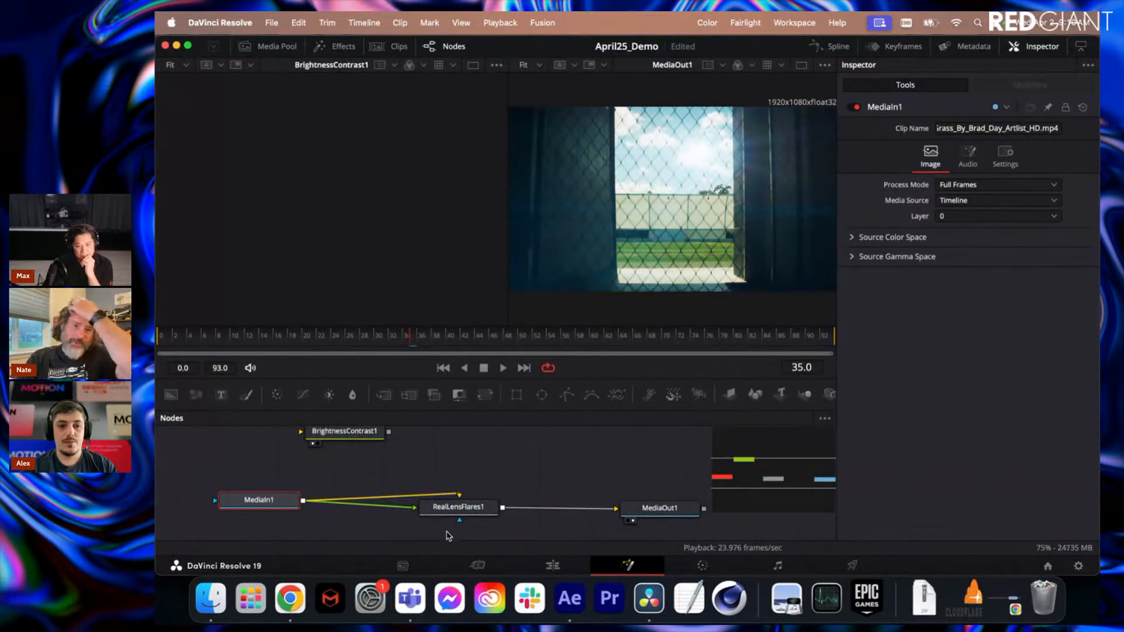
left_click_drag(462, 511, 469, 512)
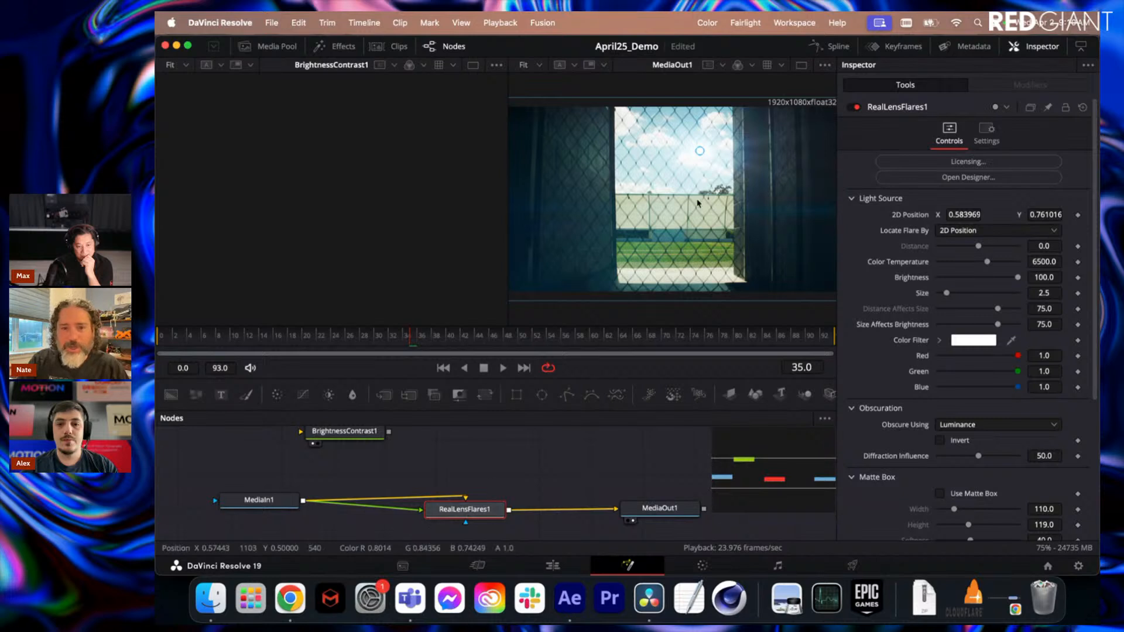
left_click_drag(700, 151, 714, 154)
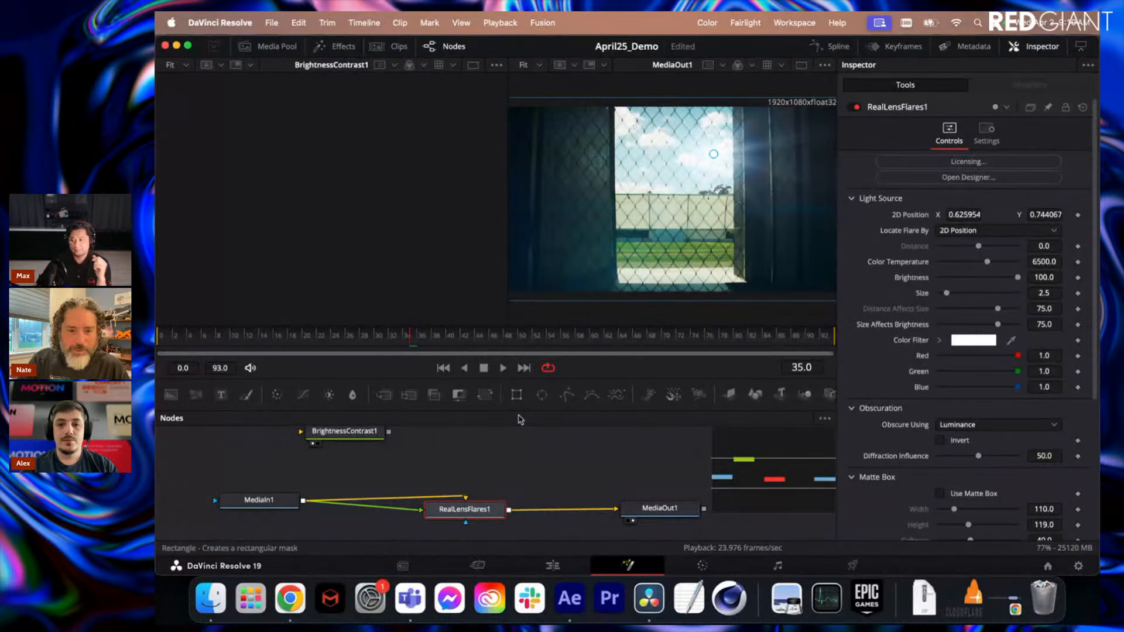
Reroute the MediaIn1 connection from the flare's Obscuration input to BrightnessContrast1 and tidy the positions of the nodes.
left_click_drag(466, 495, 362, 444)
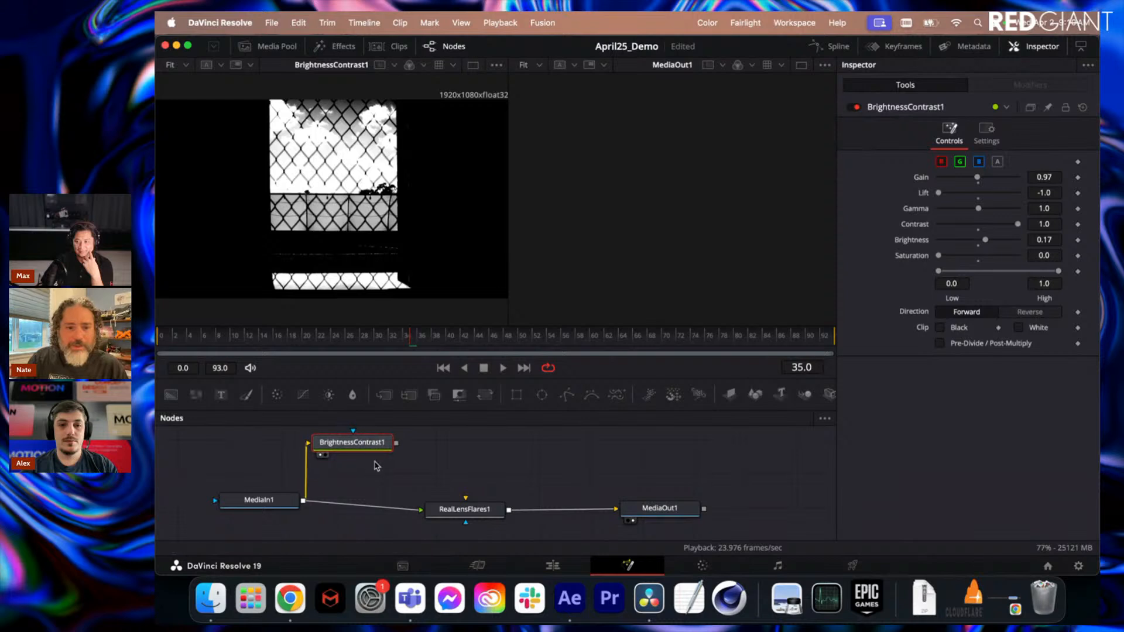
left_click_drag(463, 507, 461, 494)
left_click_drag(353, 443, 357, 447)
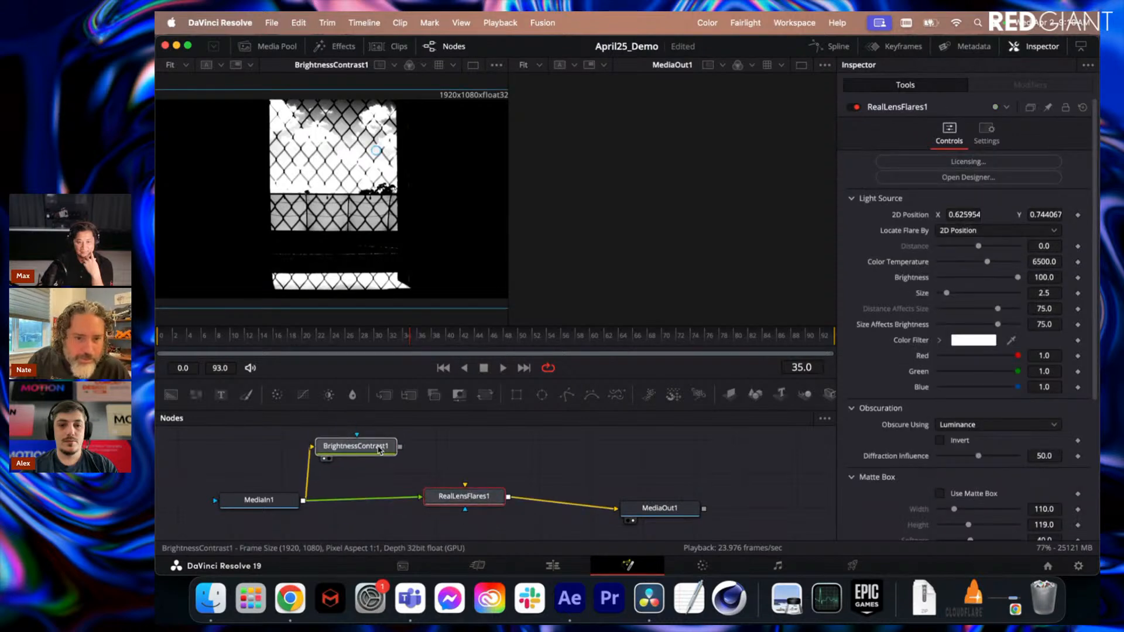
left_click_drag(493, 496, 496, 501)
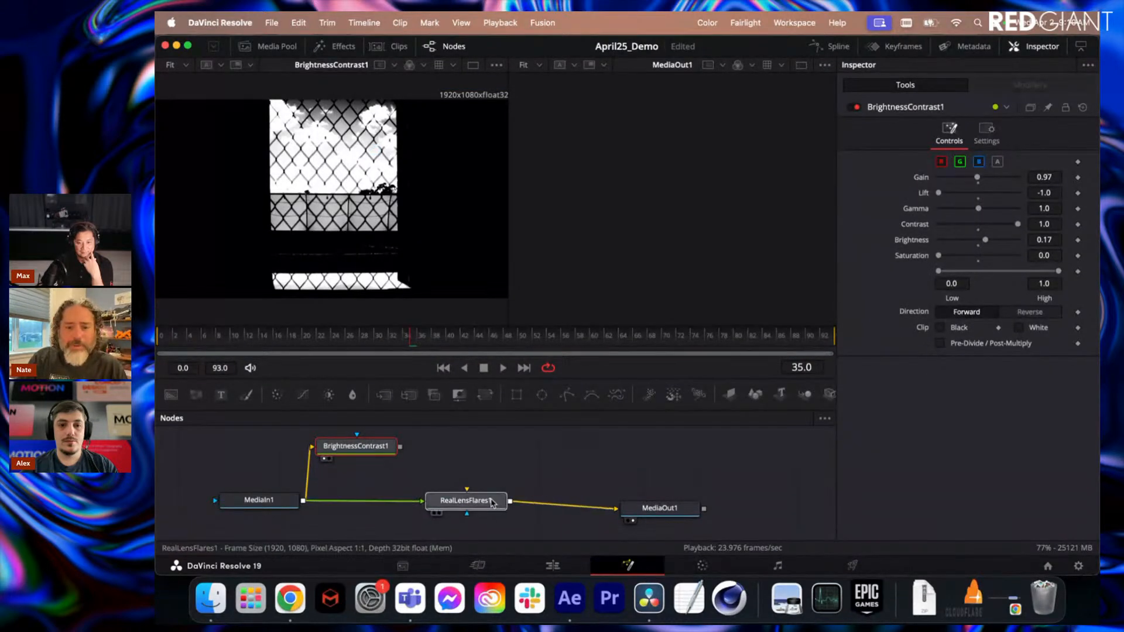
mouse_move(655, 513)
left_mouse_down()
mouse_move(660, 466)
mouse_move(654, 503)
left_mouse_up()
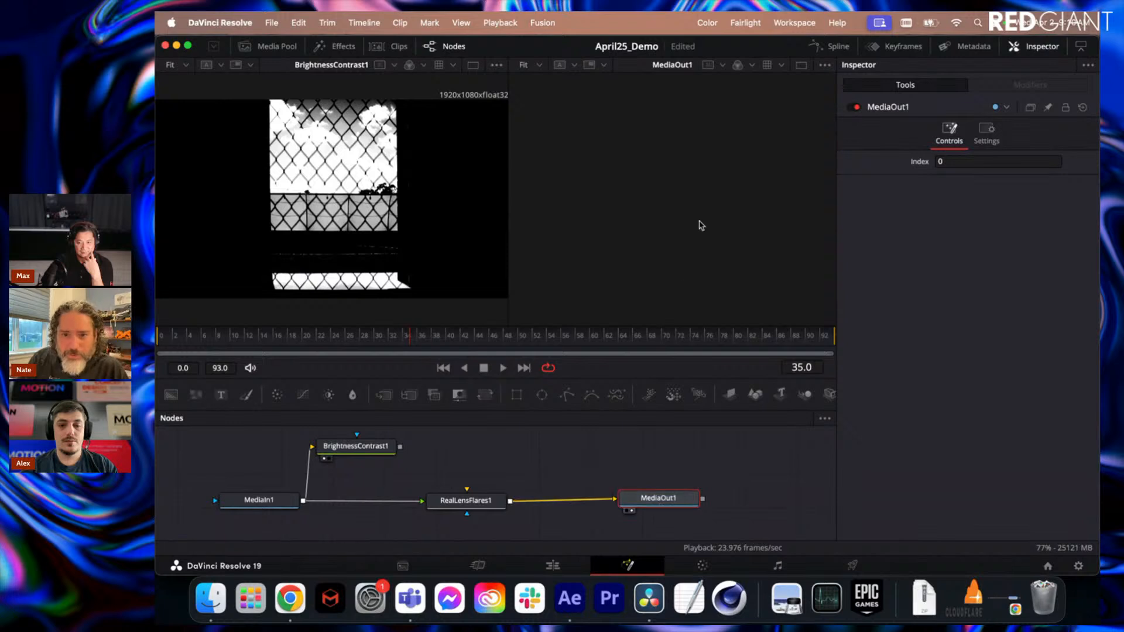
Pull RealLensFlares1 out of the node flow and connect MediaIn1 directly to MediaOut1.
left_click_drag(478, 505, 492, 480)
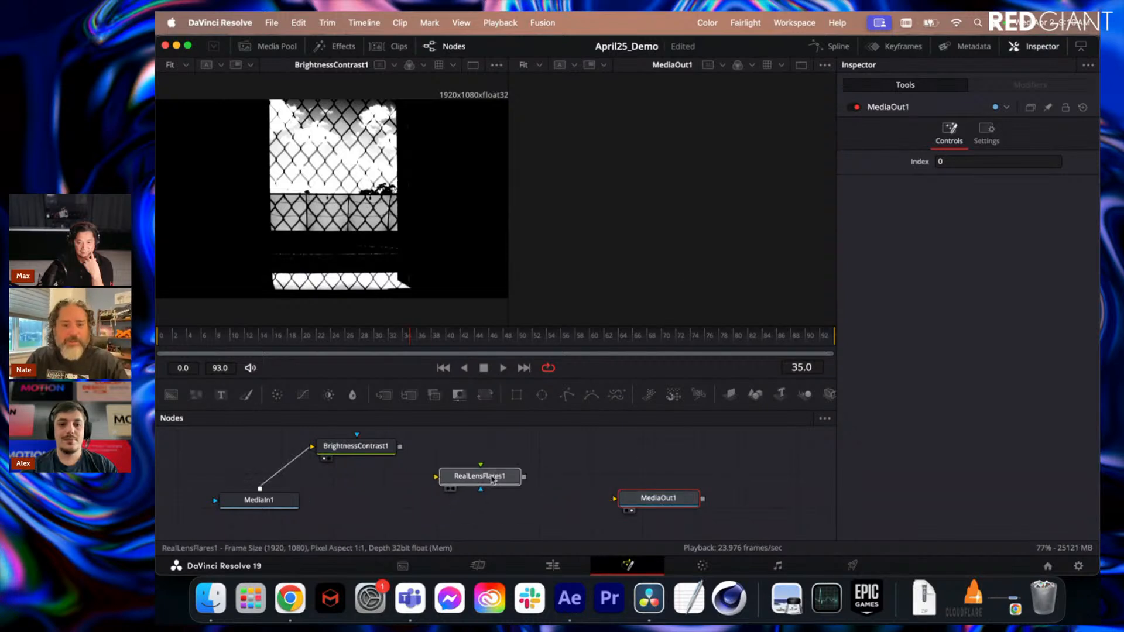
left_click(292, 509)
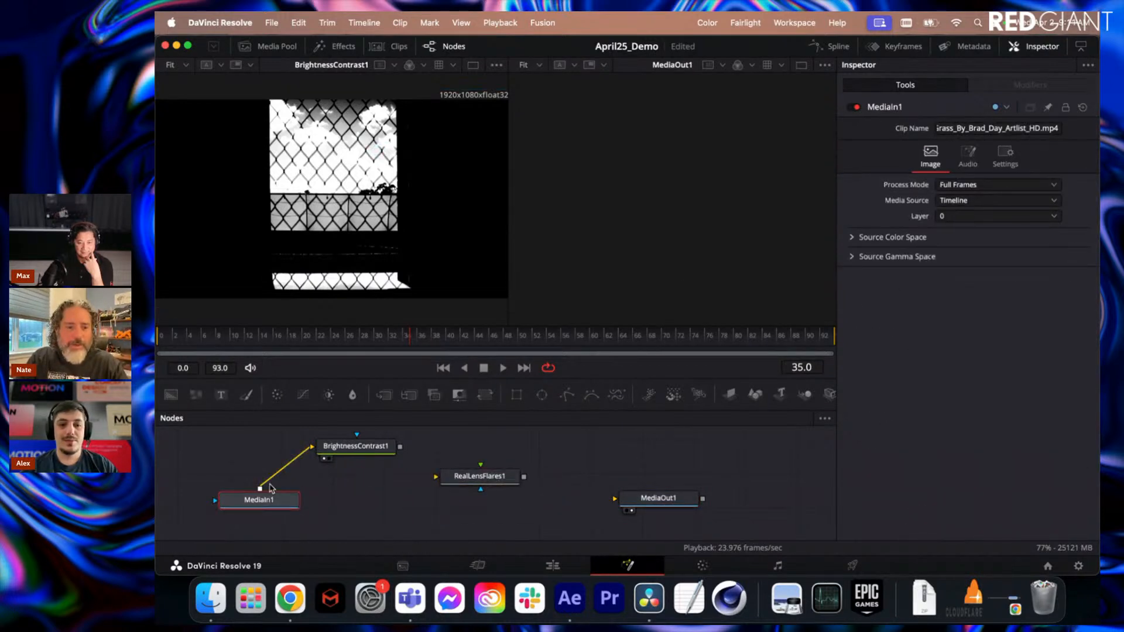
left_click(305, 454)
left_click_drag(303, 503, 662, 500)
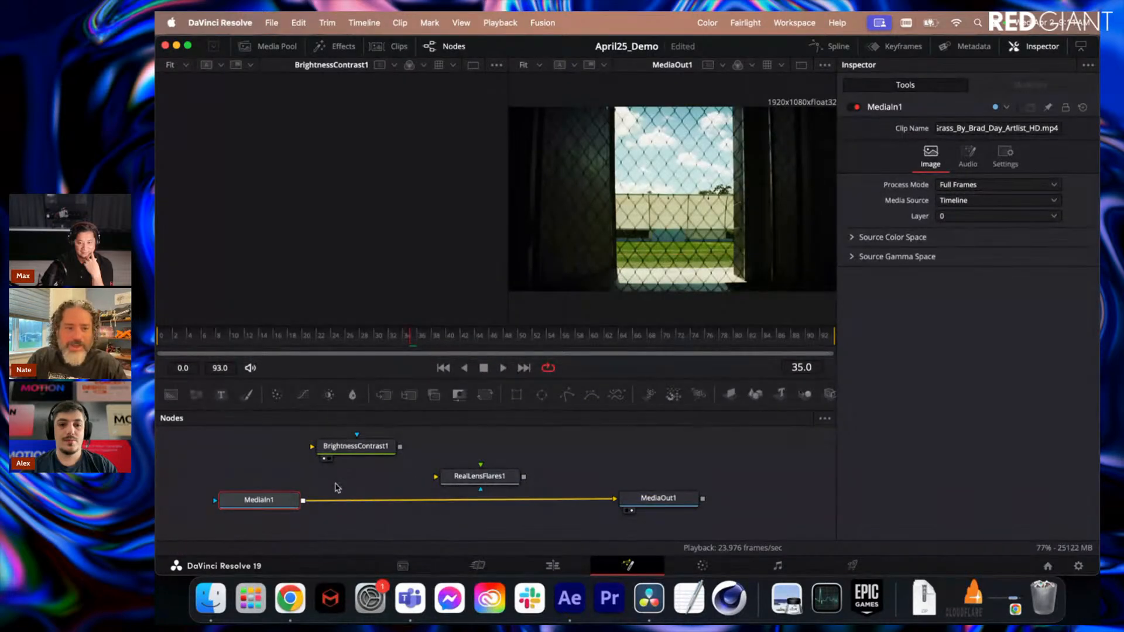
Reconnect MediaIn1 to BrightnessContrast1 and insert RealLensFlares1 into the connection between MediaIn1 and MediaOut1.
left_click_drag(305, 504, 326, 447)
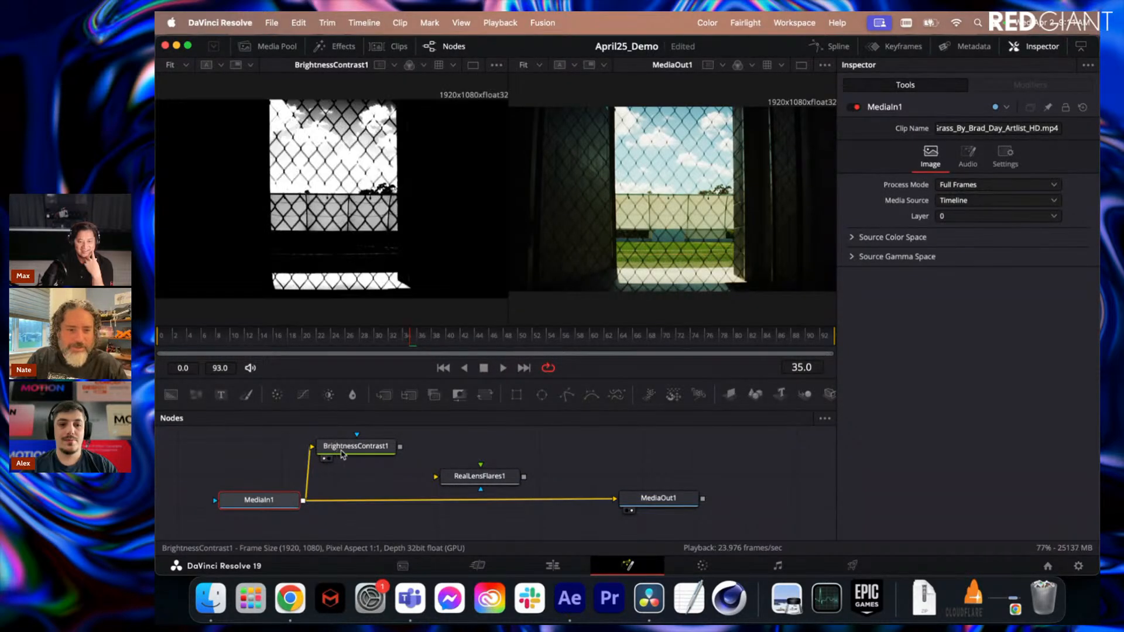
left_click(351, 446)
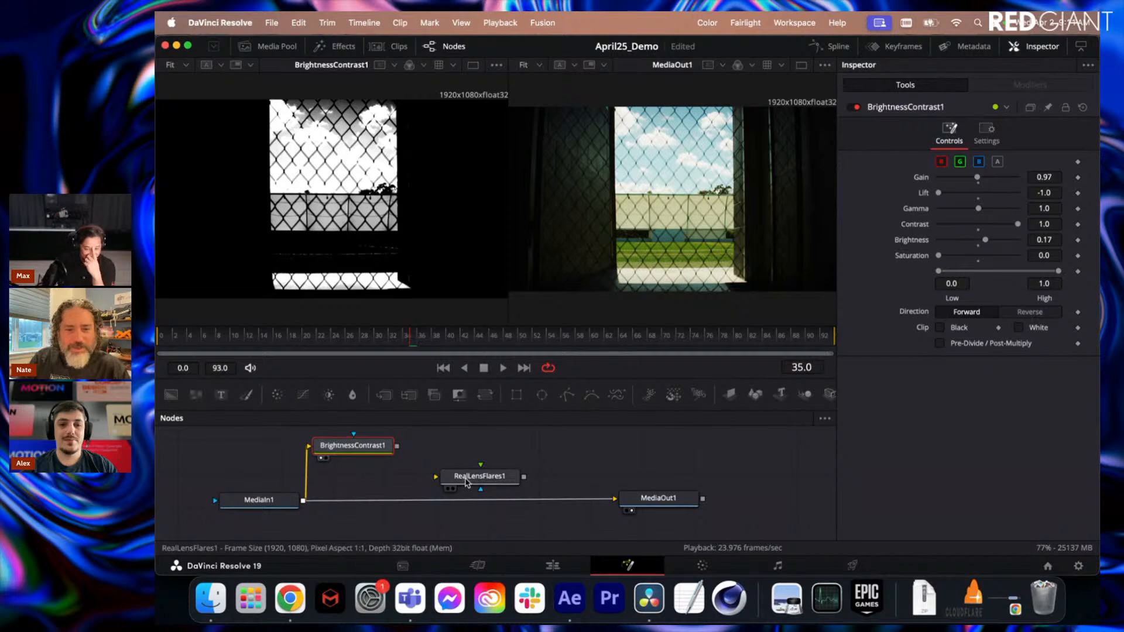
left_click_drag(467, 480, 463, 505)
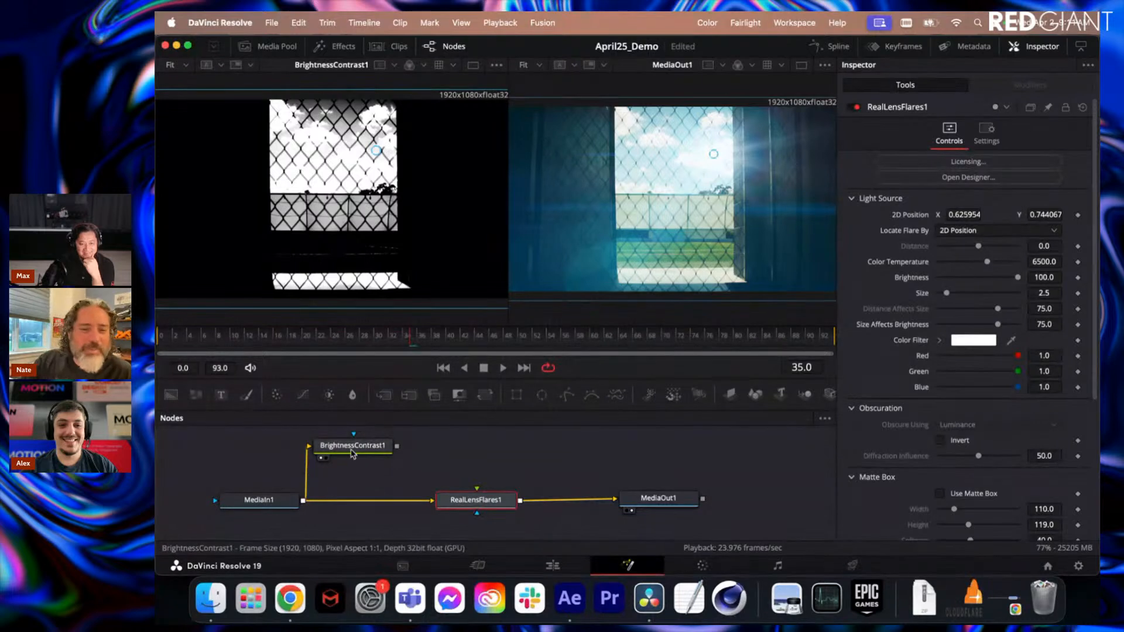
Connect BrightnessContrast1 to the Obscuration input of RealLensFlares1, comparing the flare with the connection removed and restored.
left_click_drag(353, 453, 477, 487)
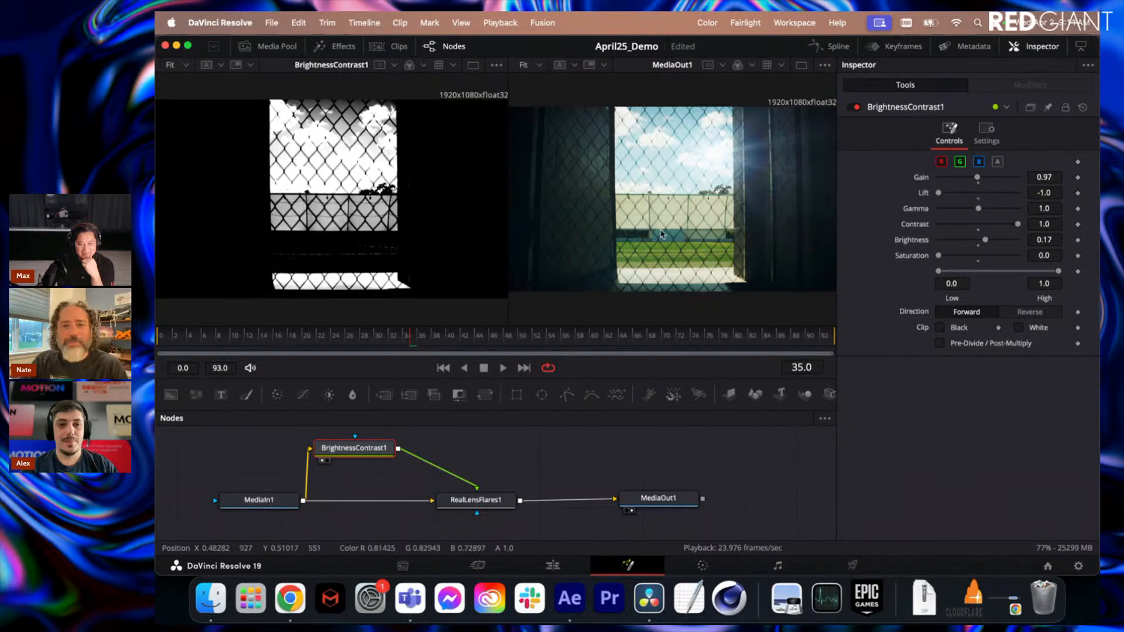
left_click(477, 499)
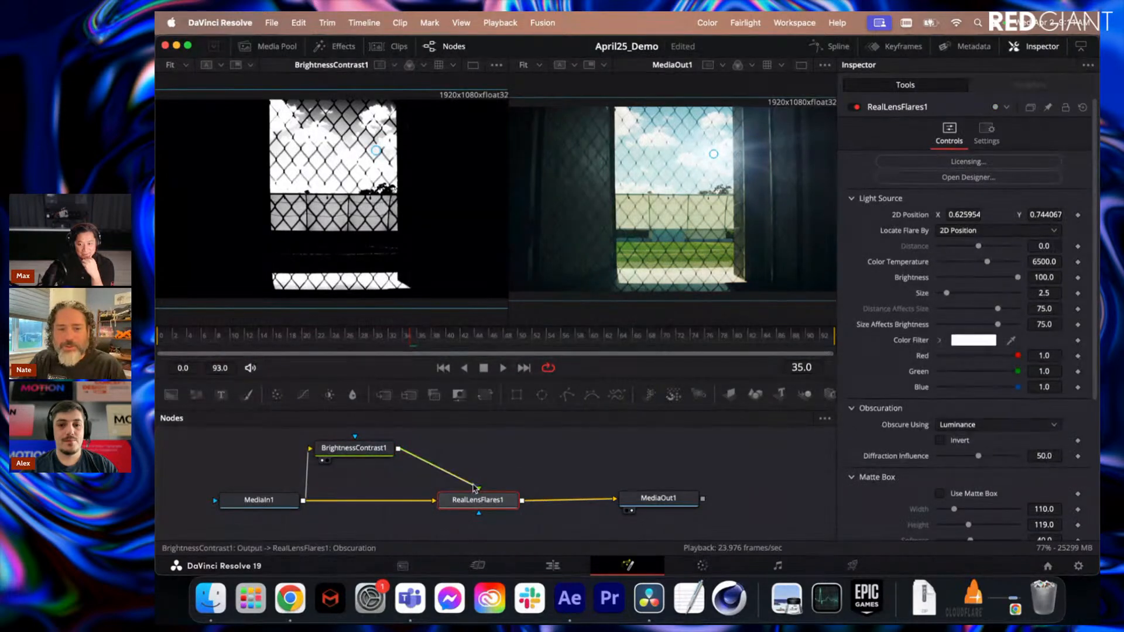
left_click_drag(474, 487, 451, 468)
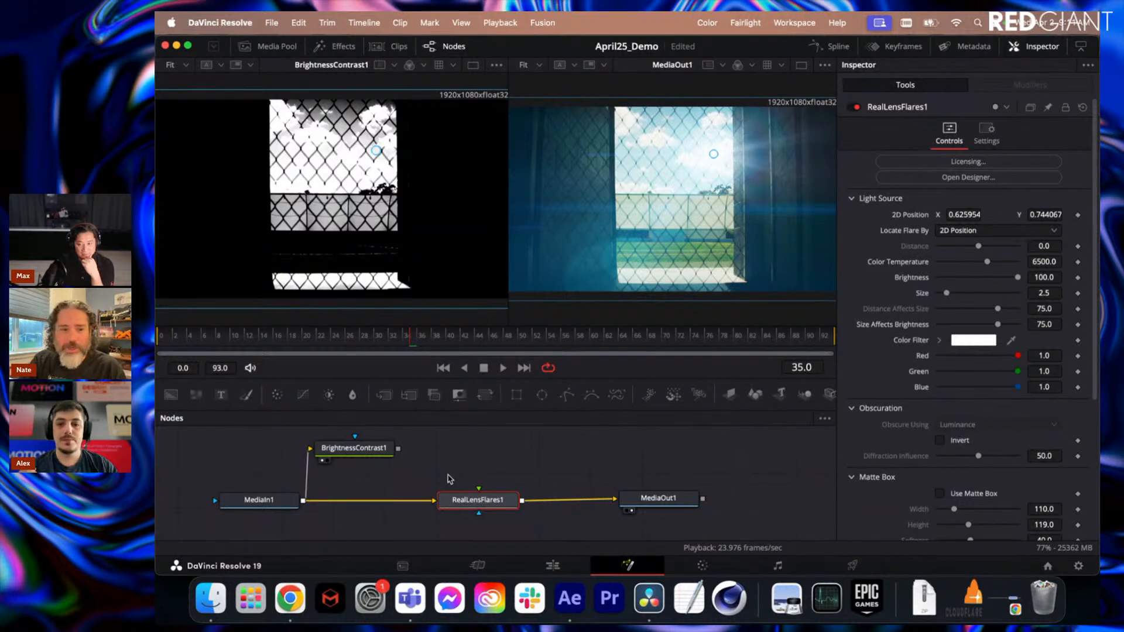
left_click_drag(399, 450, 479, 488)
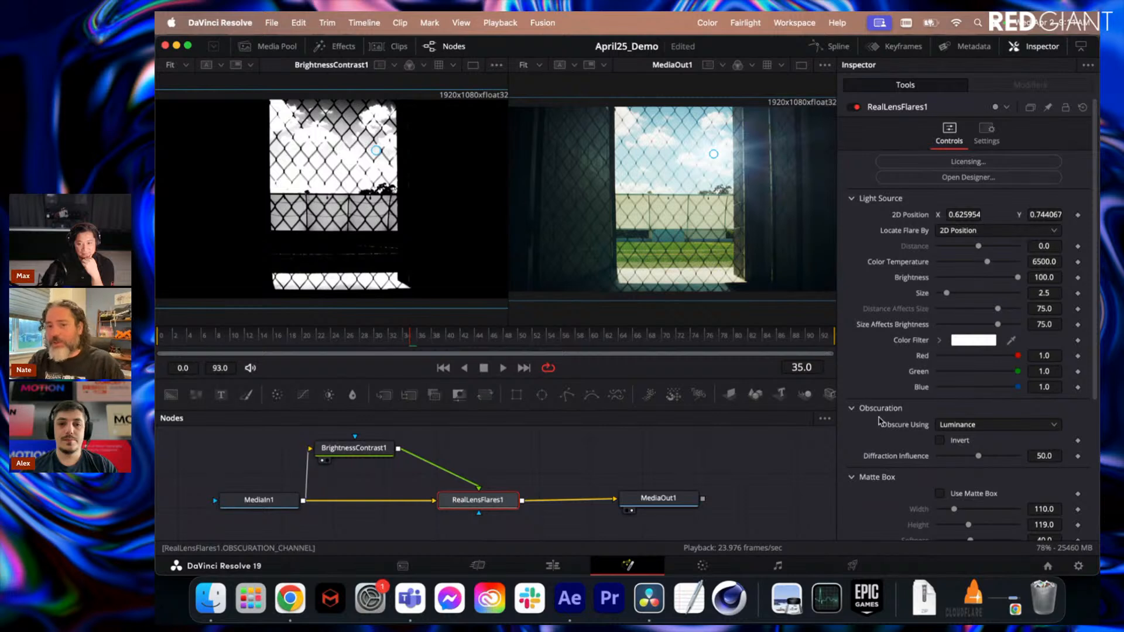
Review the flare's Obscure Using channel options, keeping Luminance, and shift BrightnessContrast1 closer to the flare node.
left_click(977, 427)
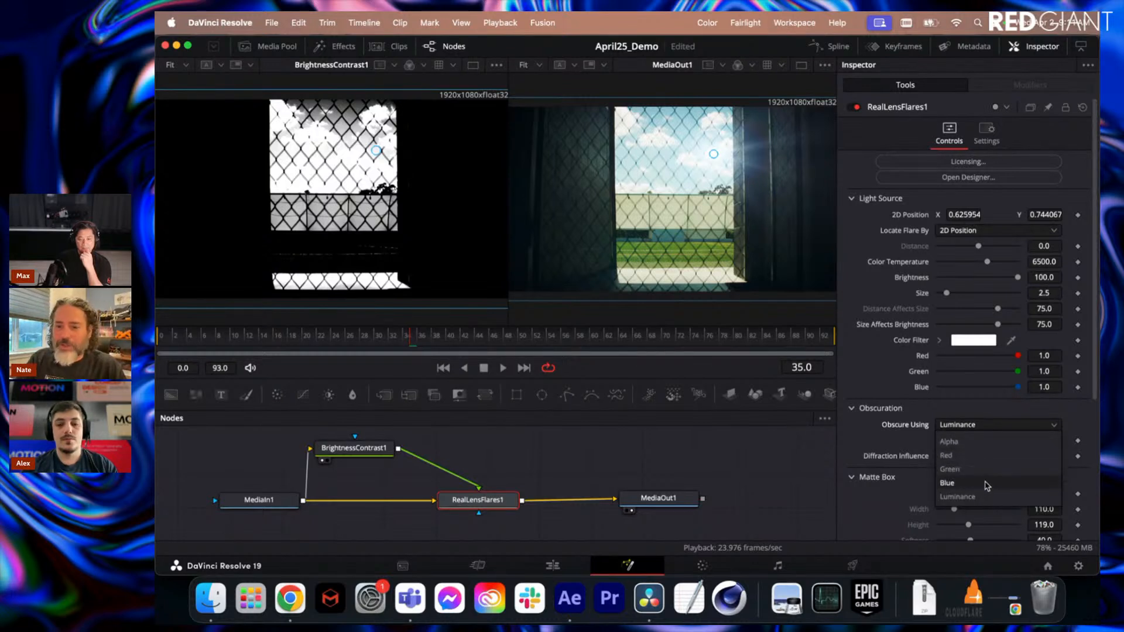
left_click(975, 427)
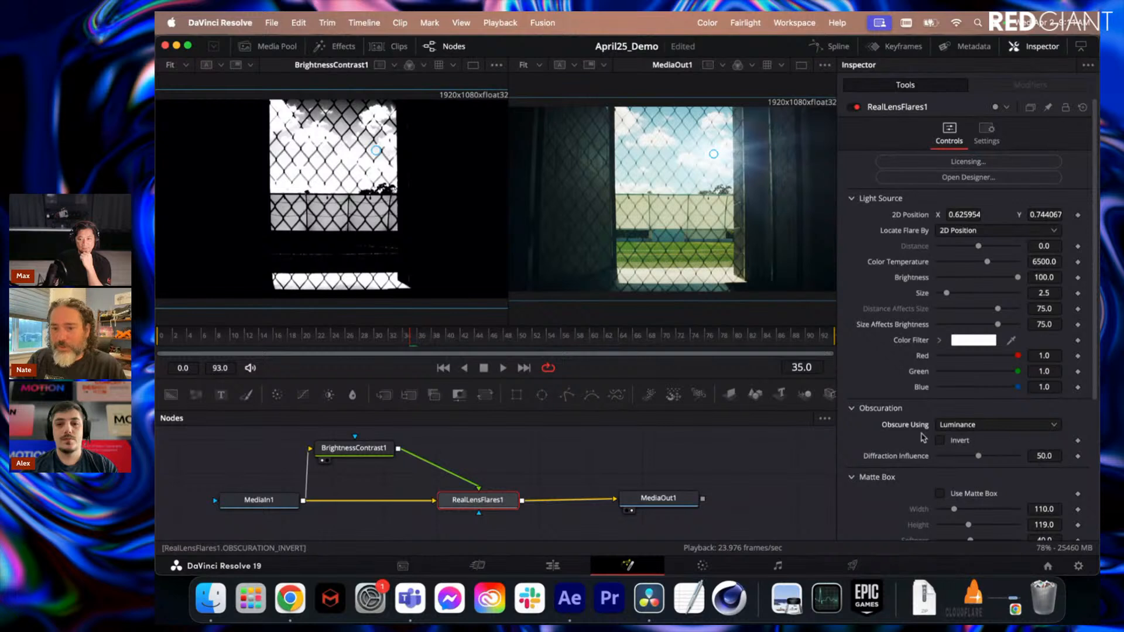
left_click_drag(352, 455, 376, 456)
left_click(376, 455)
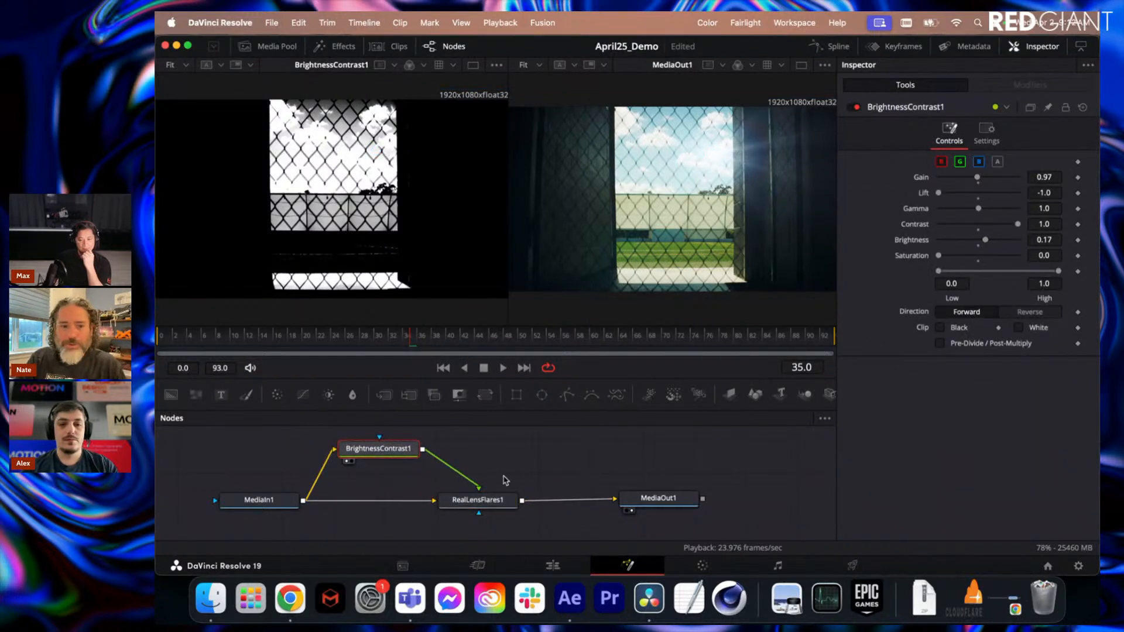
left_click(501, 498)
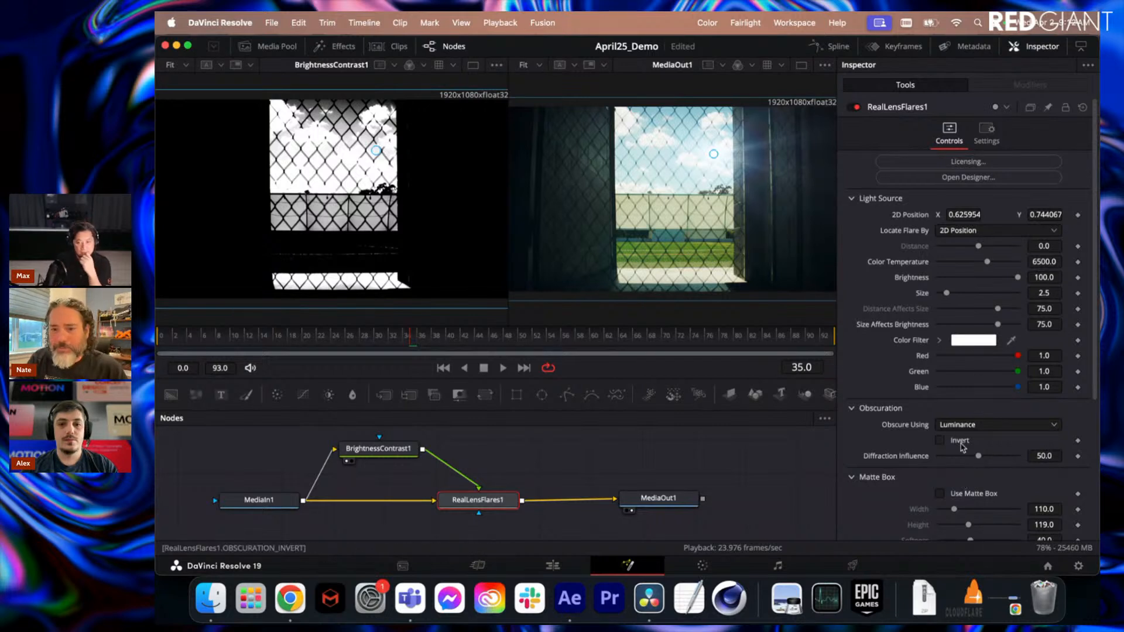
left_click(971, 427)
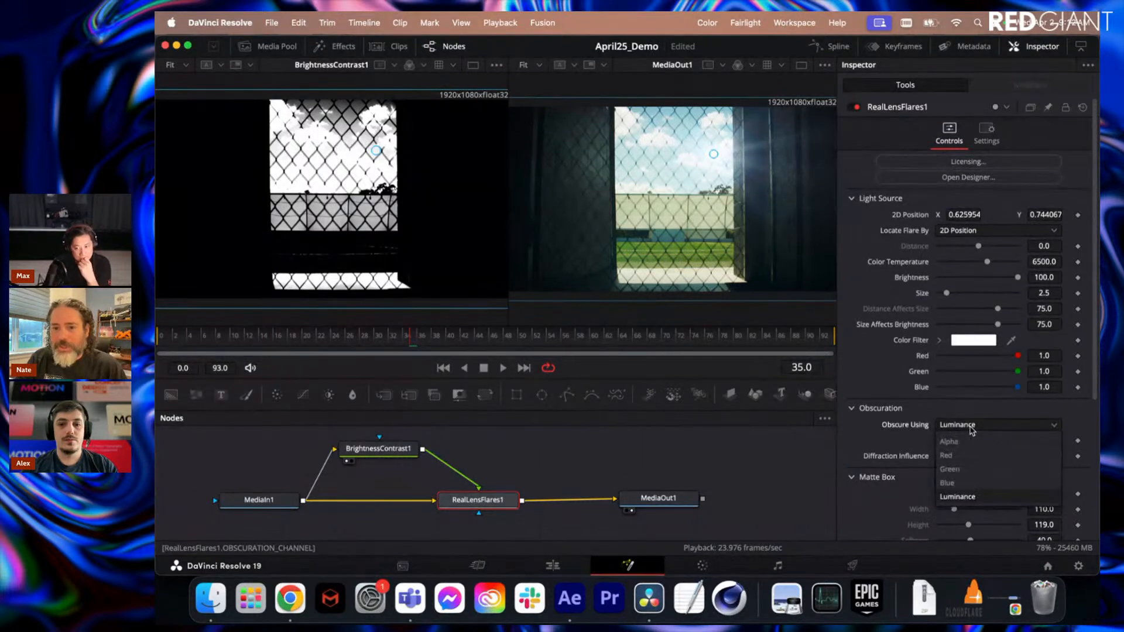
left_click(908, 443)
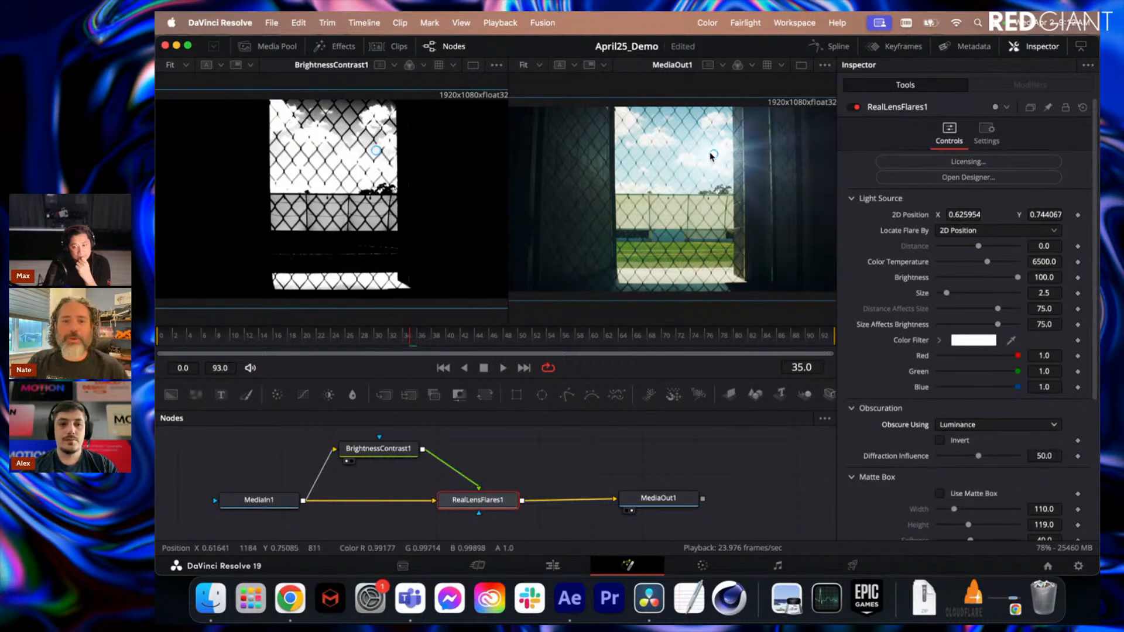
Invert the flare's obscuration and move the light source to about X 0.67, Y 0.66, near the right edge of the gate opening.
left_click_drag(711, 155, 755, 183)
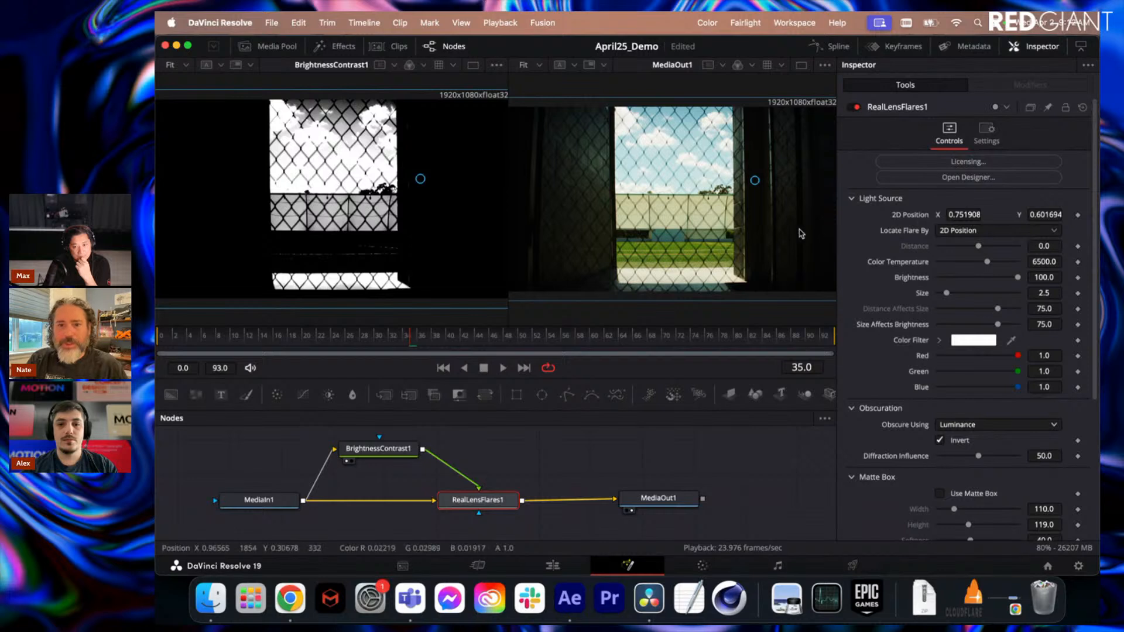
left_click_drag(755, 180, 736, 175)
left_click_drag(735, 176, 734, 176)
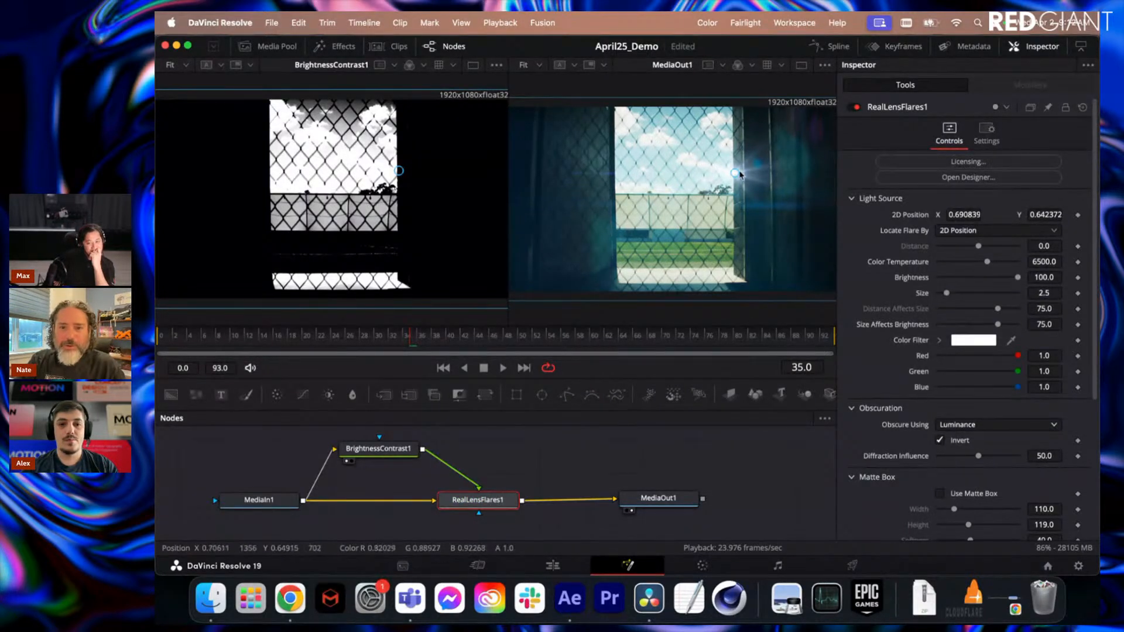
left_click_drag(736, 175, 728, 172)
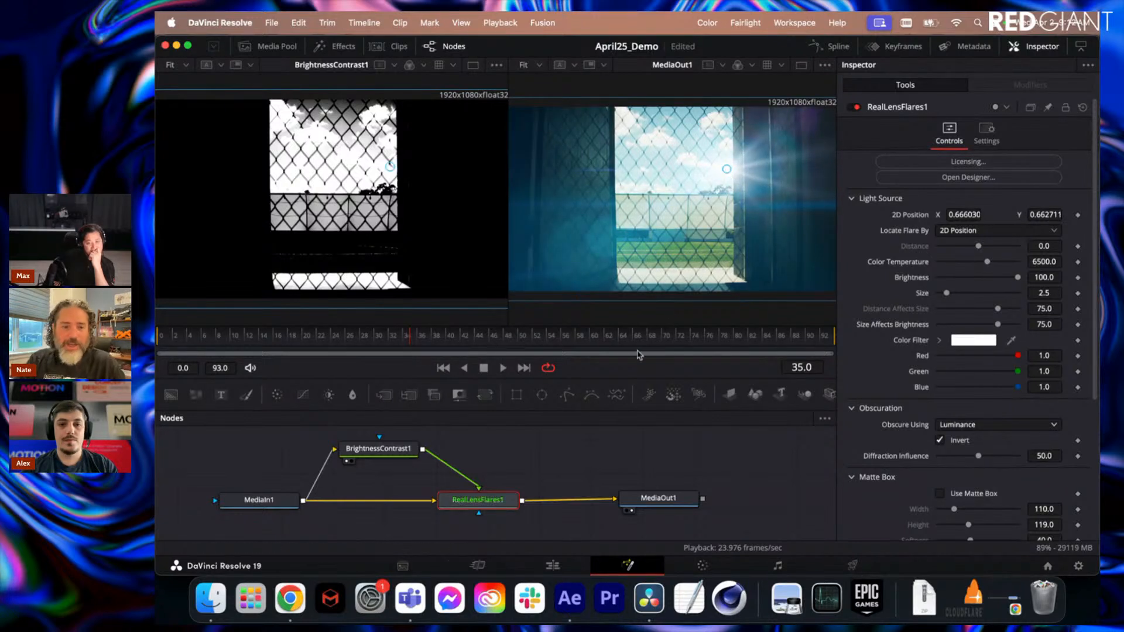
Add a uni.Threshold Dither node after BrightnessContrast1 and space the two nodes apart.
left_click_drag(376, 449, 366, 449)
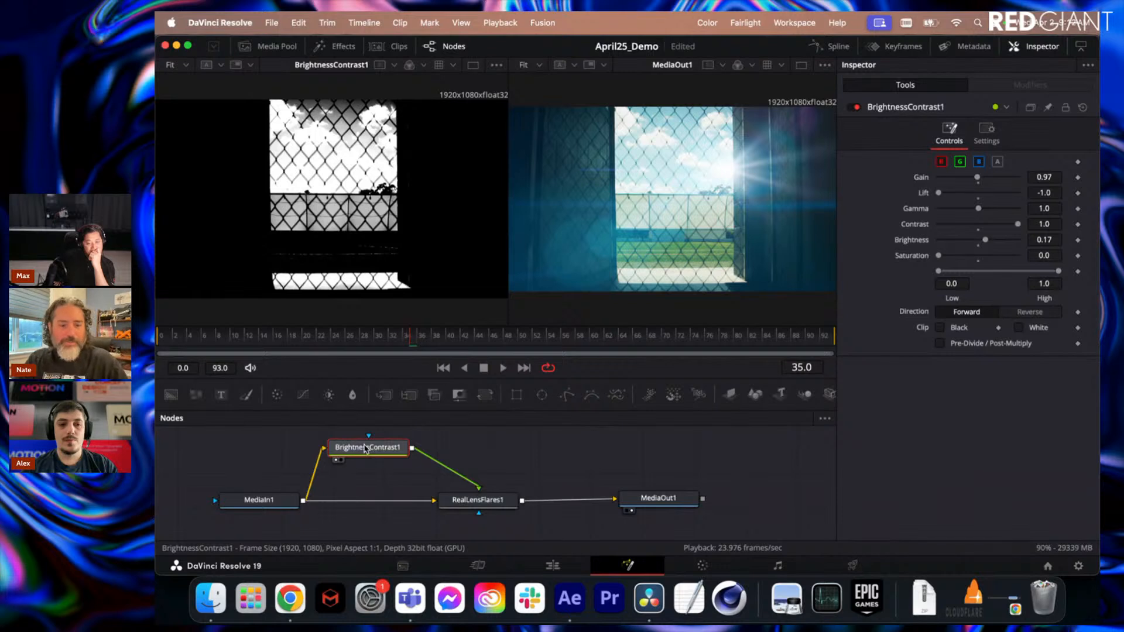
key("shift+space")
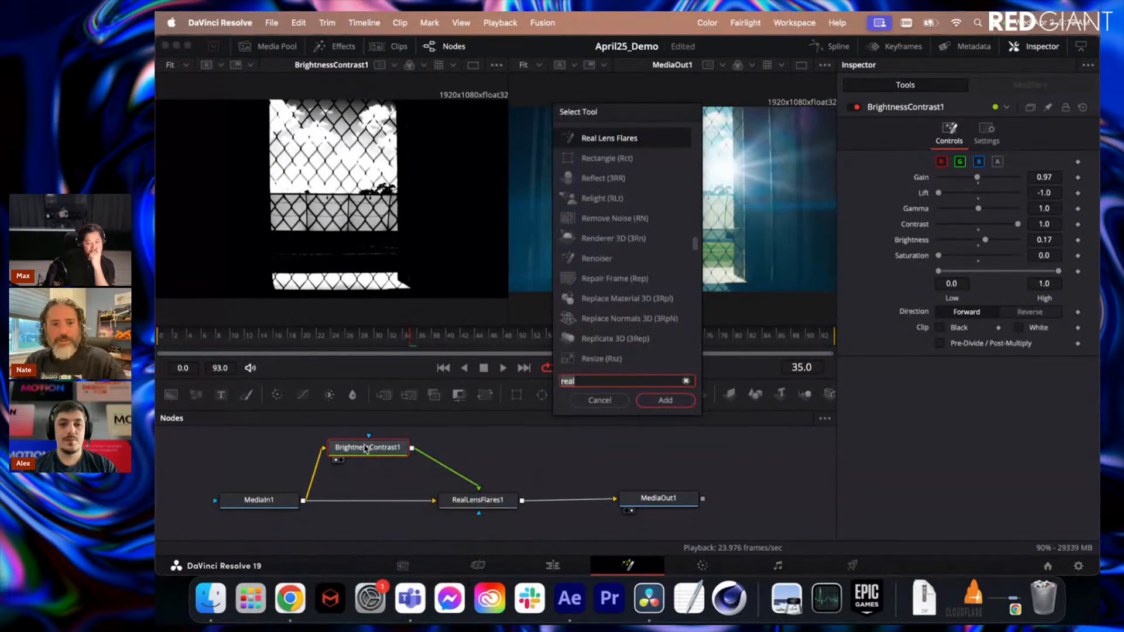
type("thr")
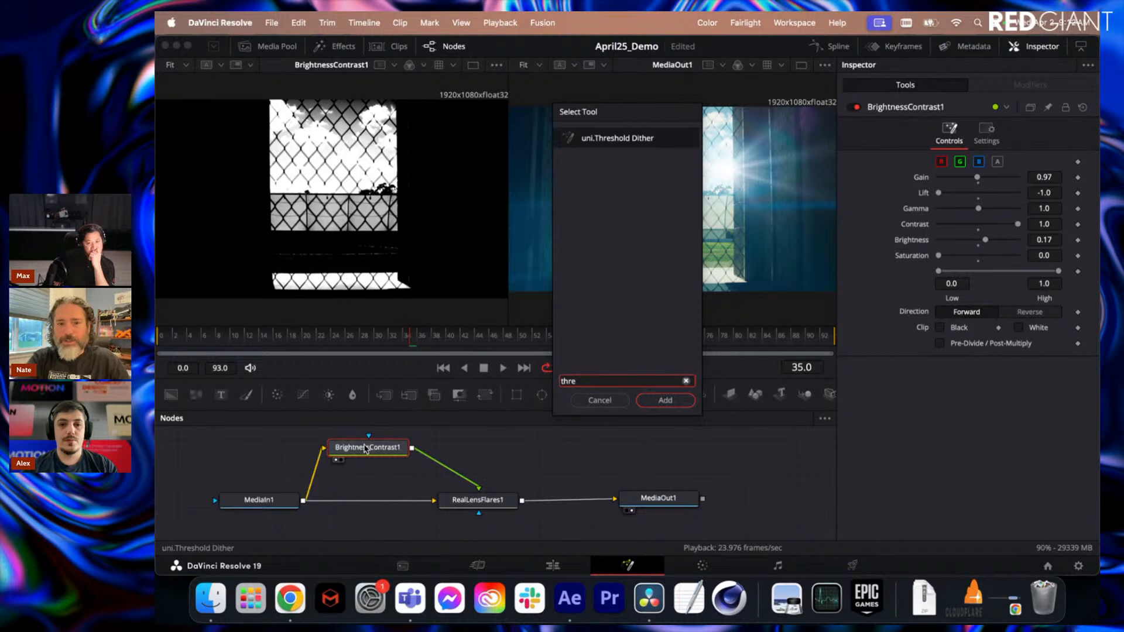
key("Return")
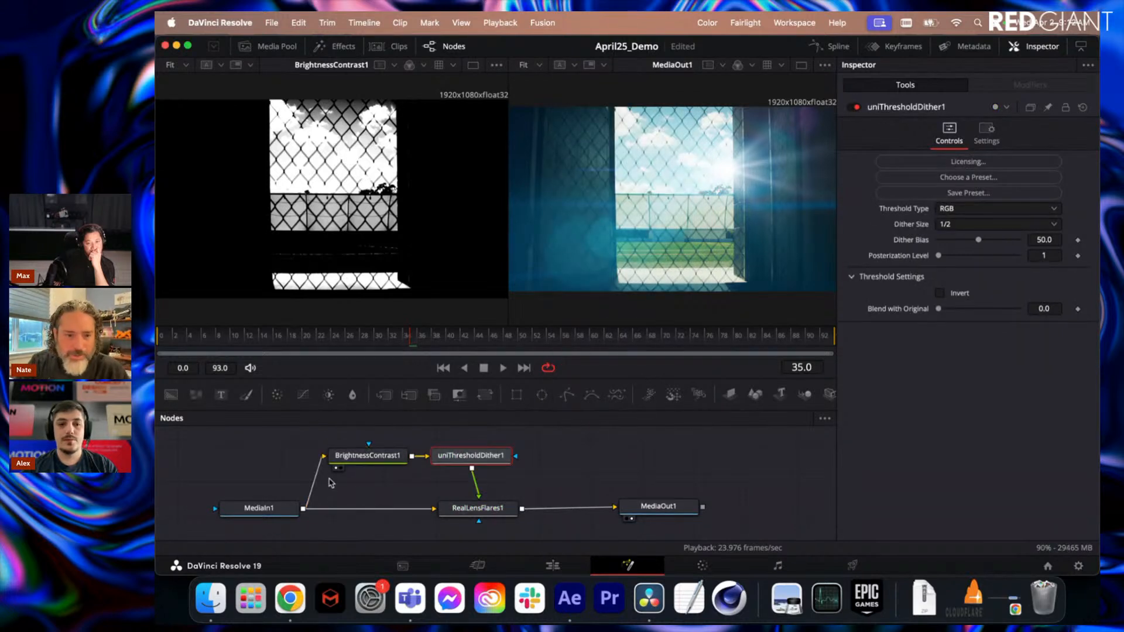
left_click_drag(366, 456, 351, 452)
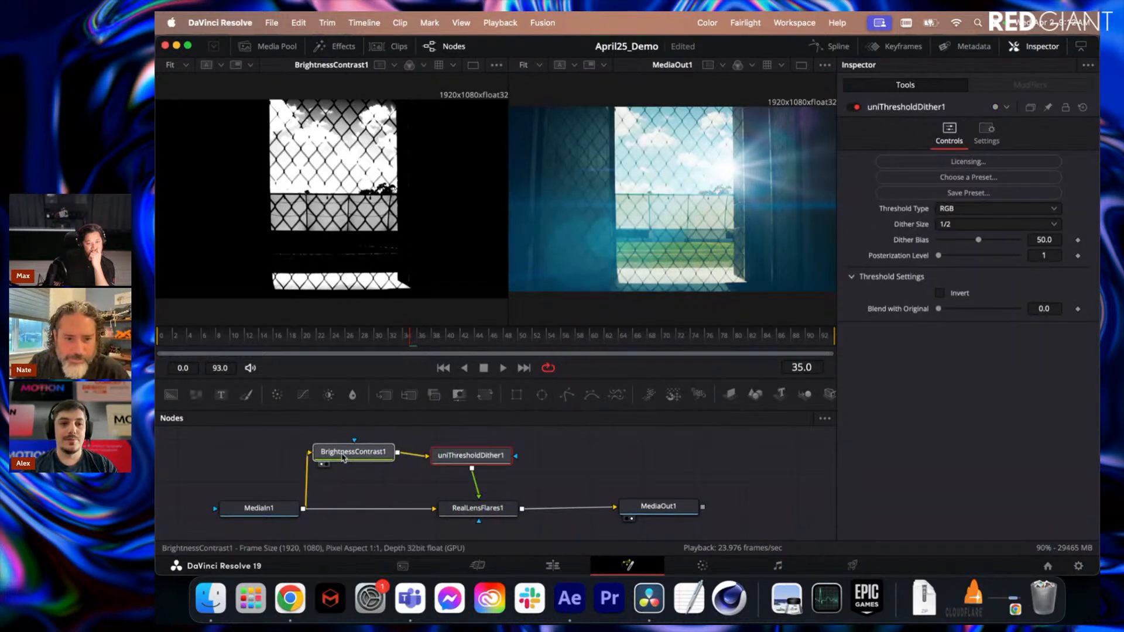
Show uniThresholdDither1 in place of the BrightnessContrast1 preview and set its Dither Bias to 16.5.
left_click(465, 457)
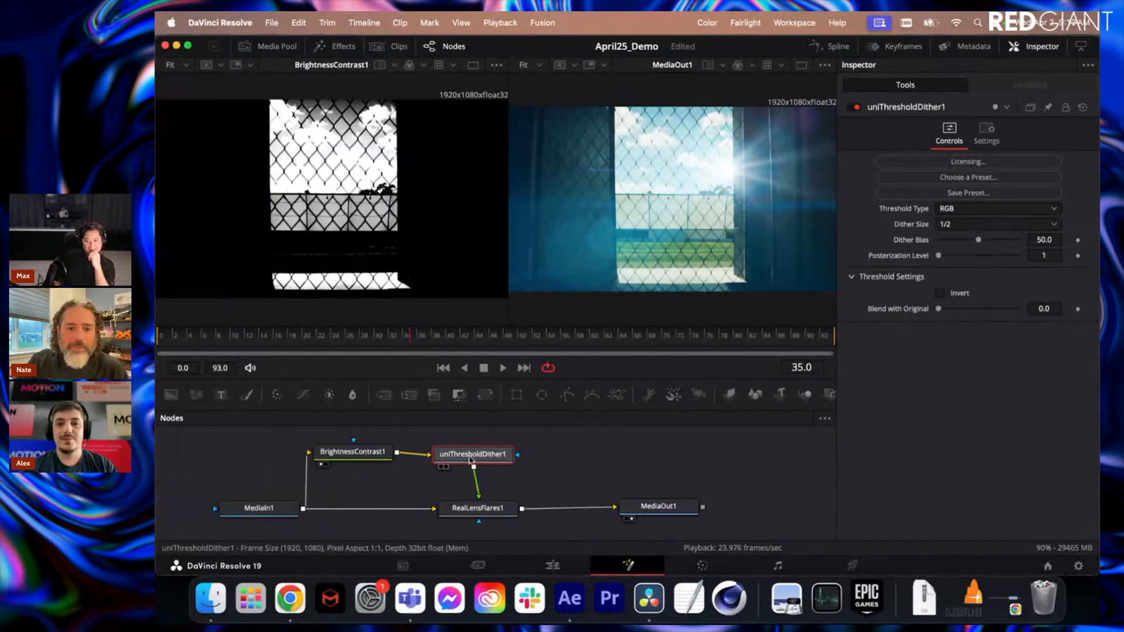
left_click_drag(473, 458, 384, 244)
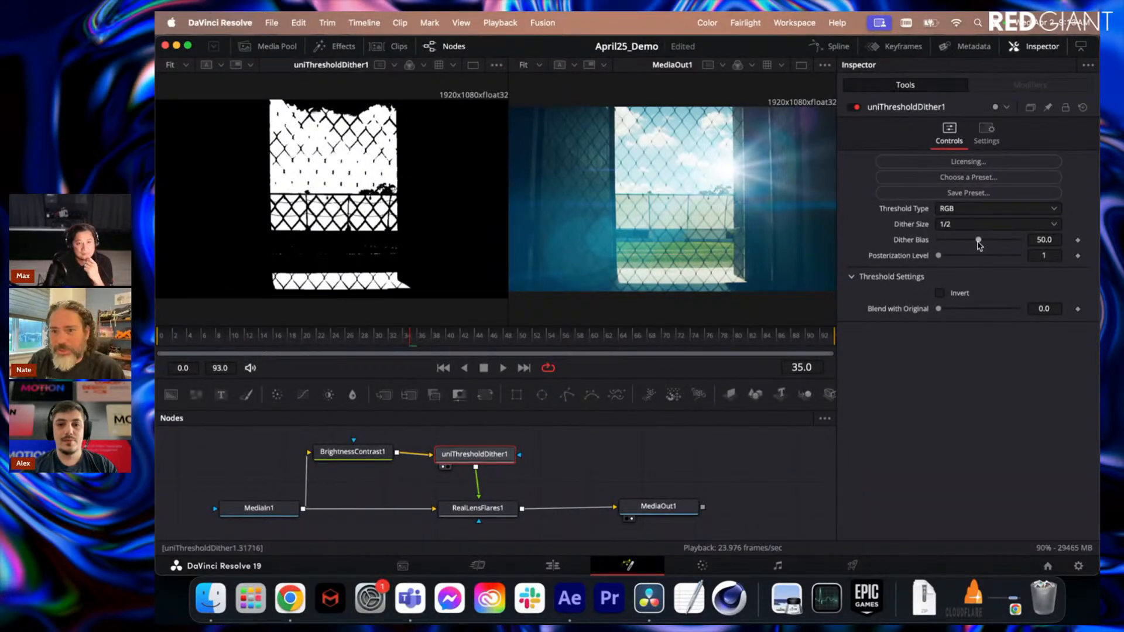
left_click_drag(979, 242, 952, 245)
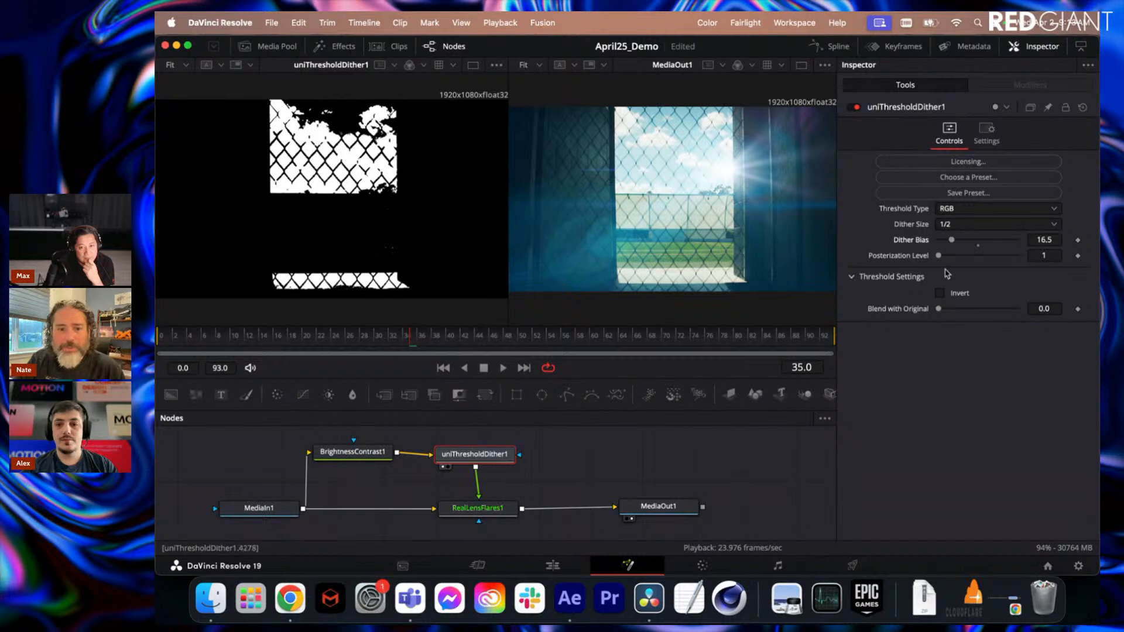
Move the flare's light source to about X 0.66, Y 0.69 and scrub the clip from frame 32 to 46.
left_click(478, 508)
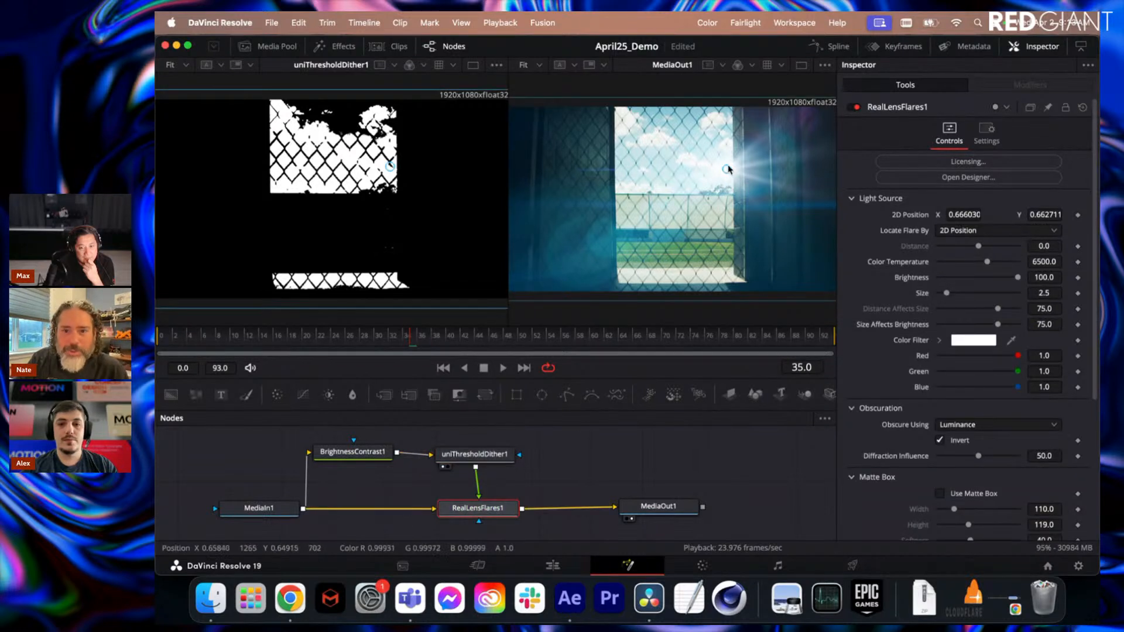
left_click_drag(729, 169, 725, 167)
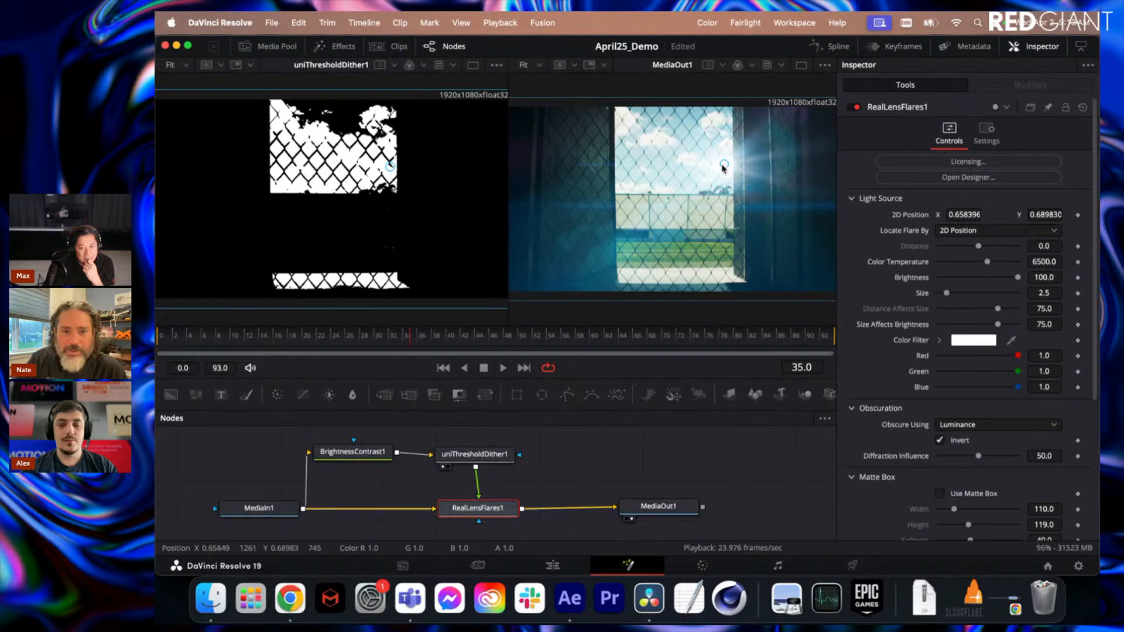
left_click(389, 335)
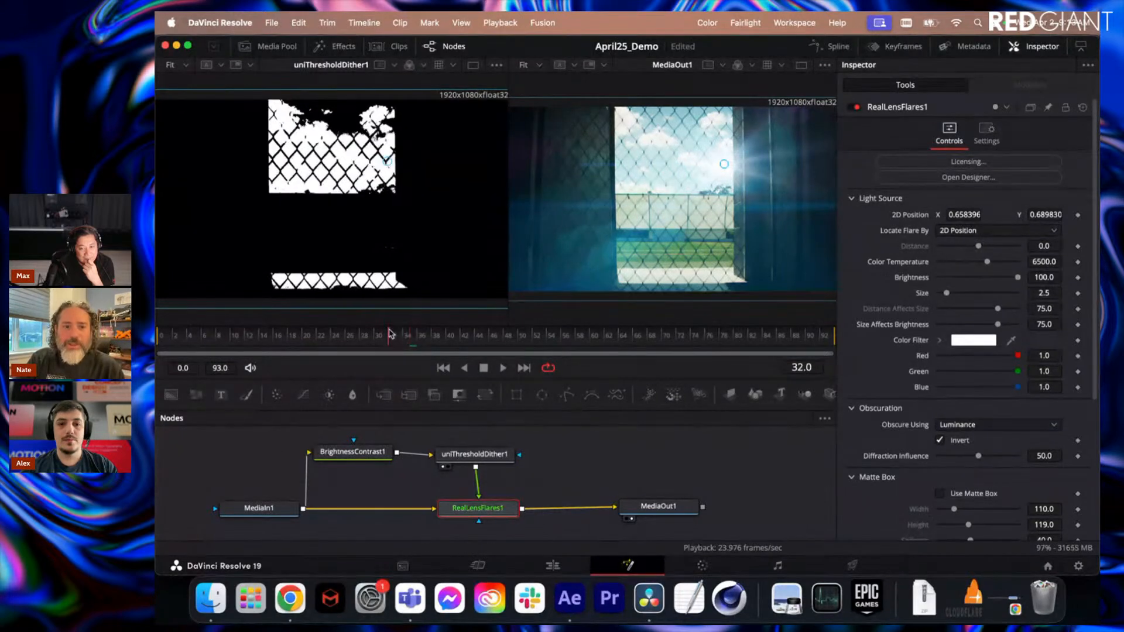
left_click_drag(389, 334, 493, 345)
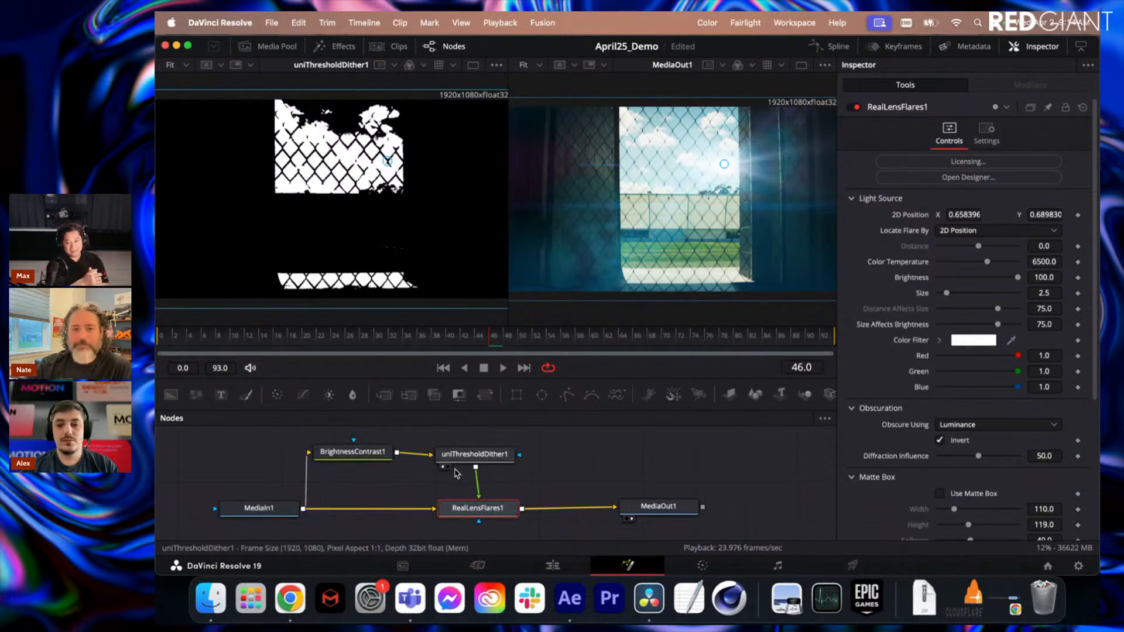
Return to the Edit page and move the playhead to 01:00:05:15 over the 228165 car clip.
left_click_drag(463, 461, 463, 458)
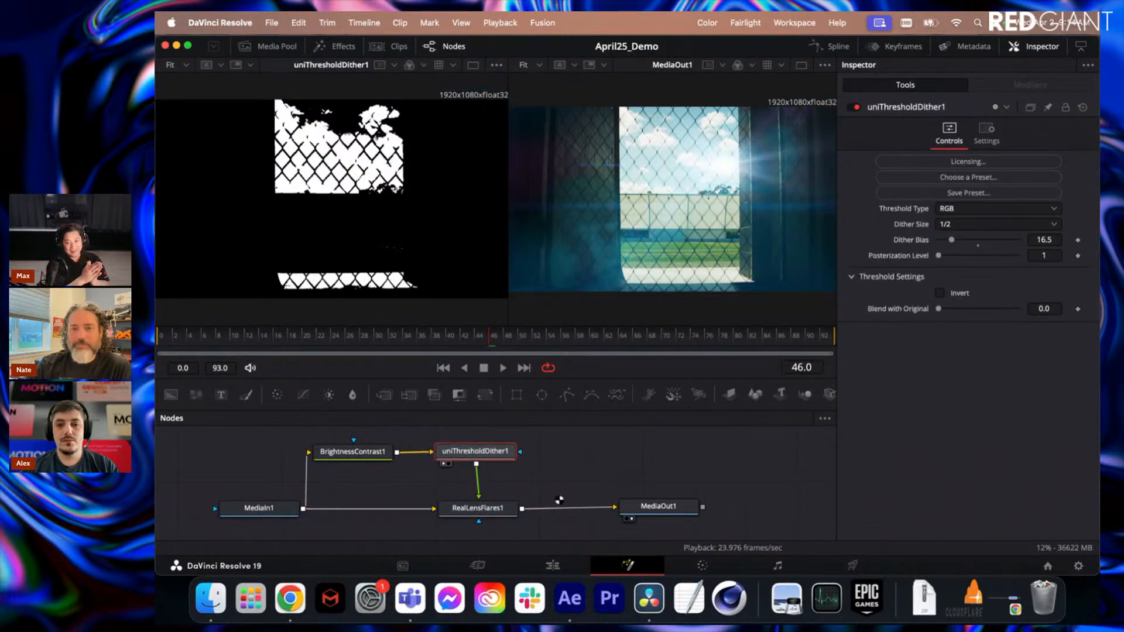
left_click(494, 508)
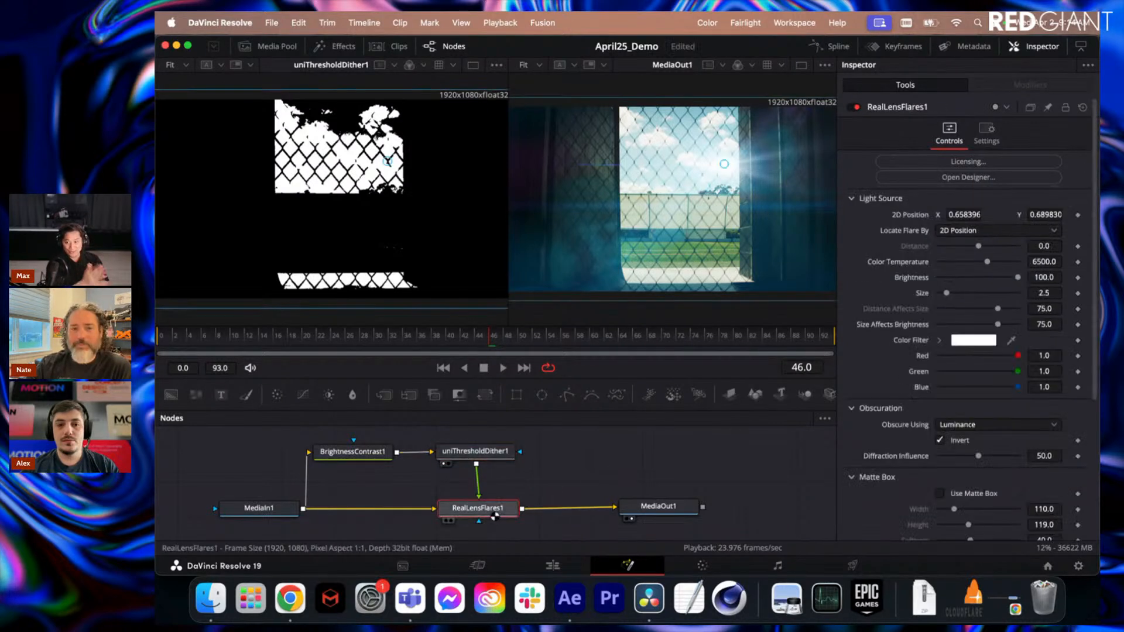
left_click(553, 566)
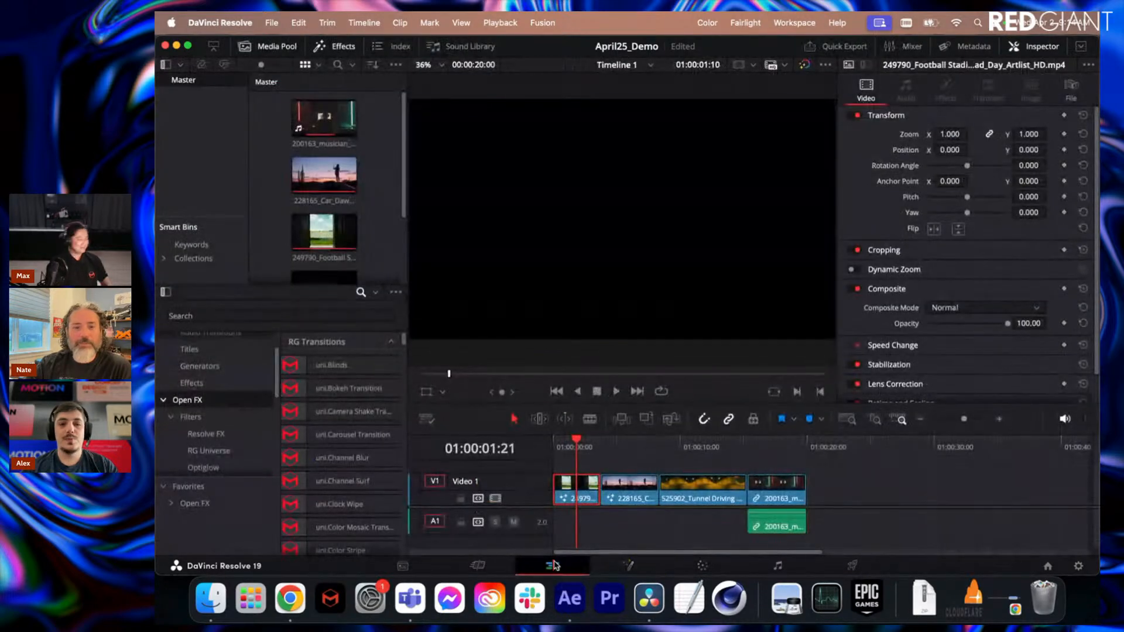
left_click(622, 454)
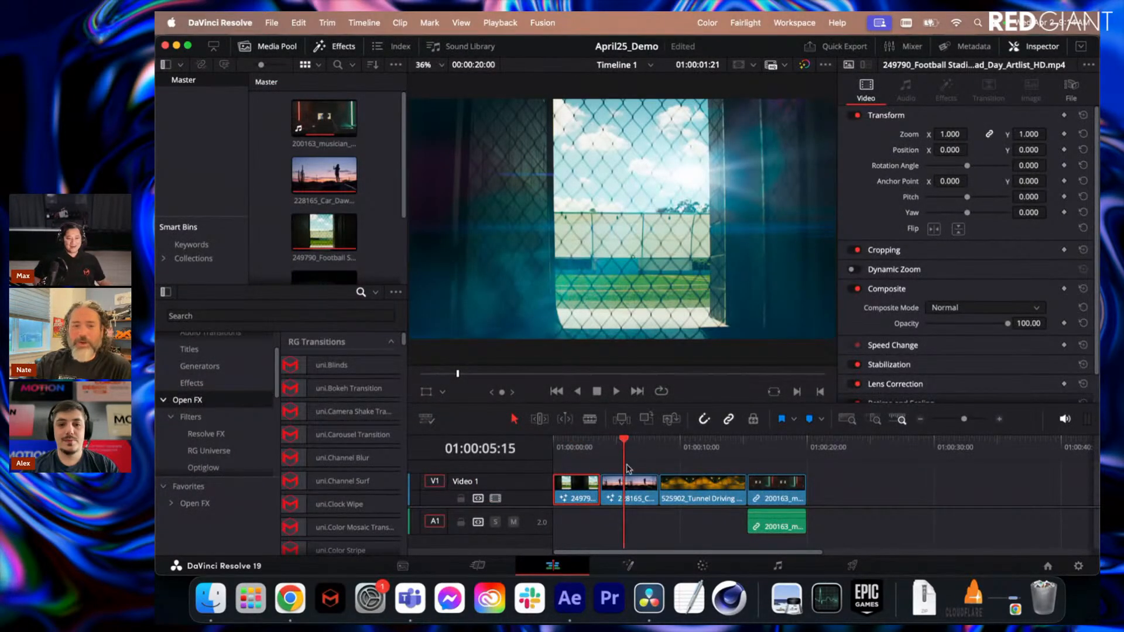
Open the 228165 car clip in Fusion and scrub through its tracked lens flare, stopping at frame 36.
left_click(633, 495)
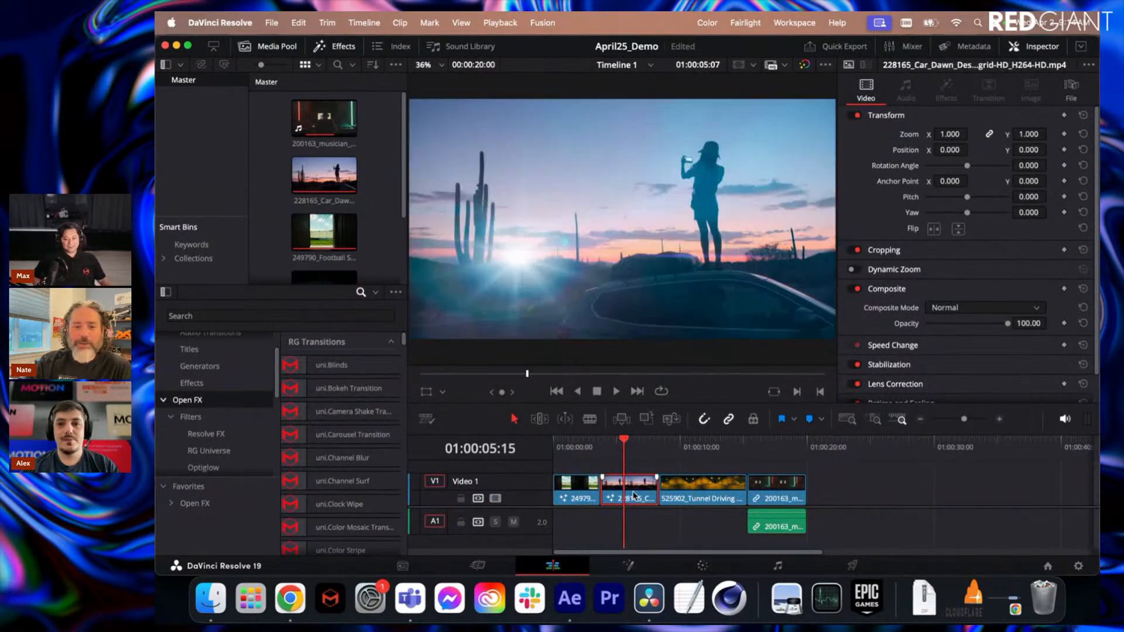
left_click(628, 565)
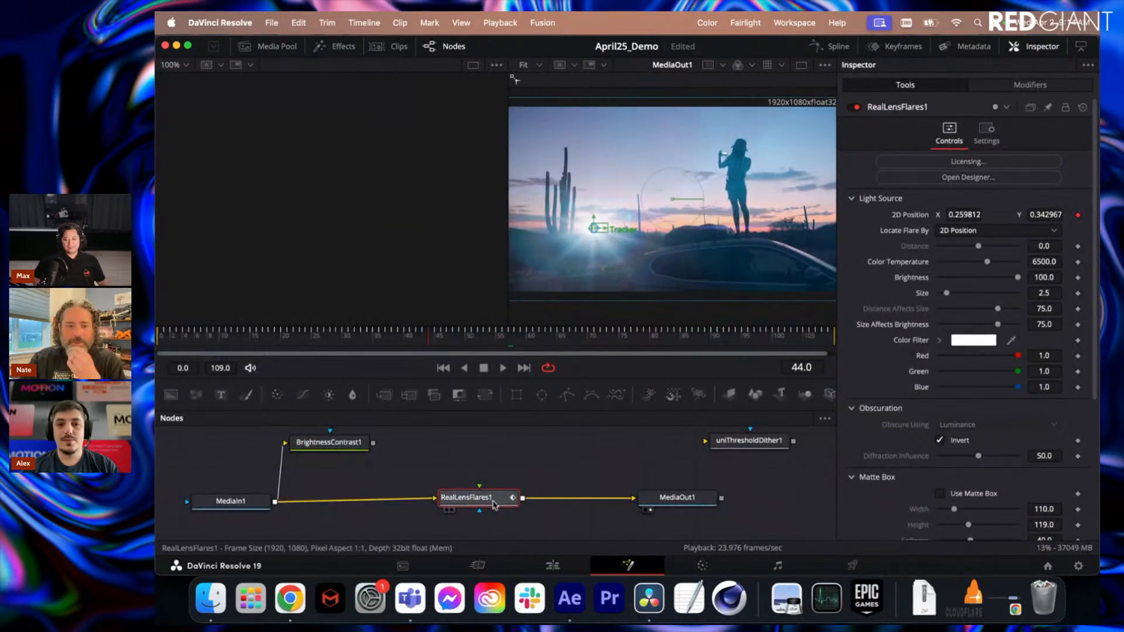
left_click_drag(432, 334, 693, 344)
left_click_drag(775, 354, 381, 348)
left_click_drag(470, 504, 470, 504)
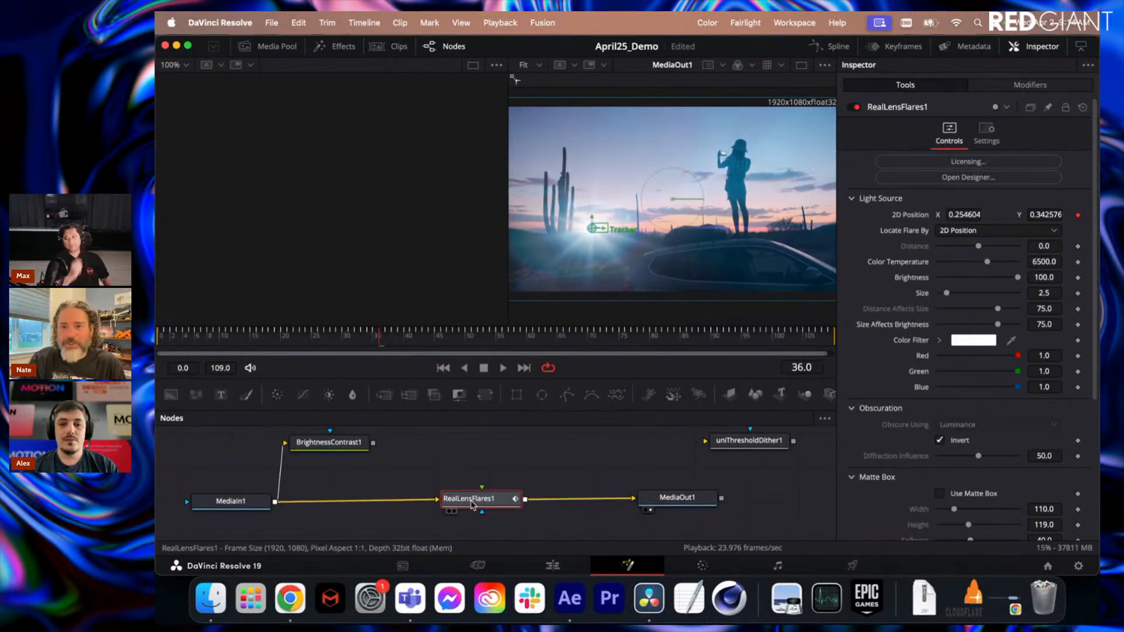
Inspect the tracker modifier driving RealLensFlares1's 2D Position, including its Track1 settings, and return to the flare controls.
right_click(909, 220)
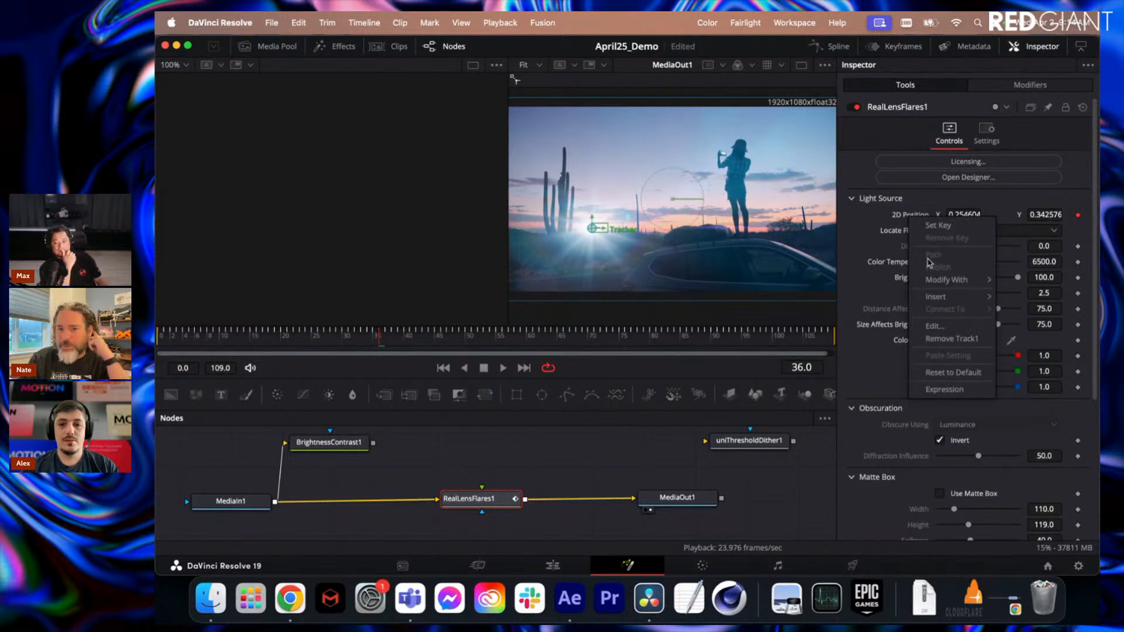
mouse_move(935, 284)
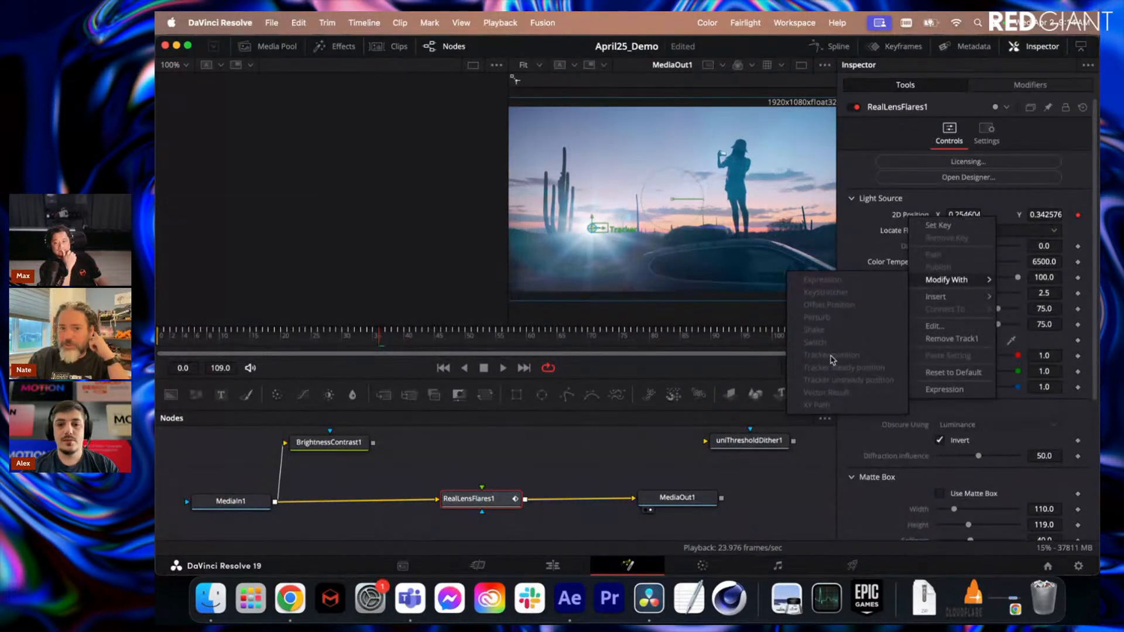
left_click(1015, 88)
left_click(1019, 88)
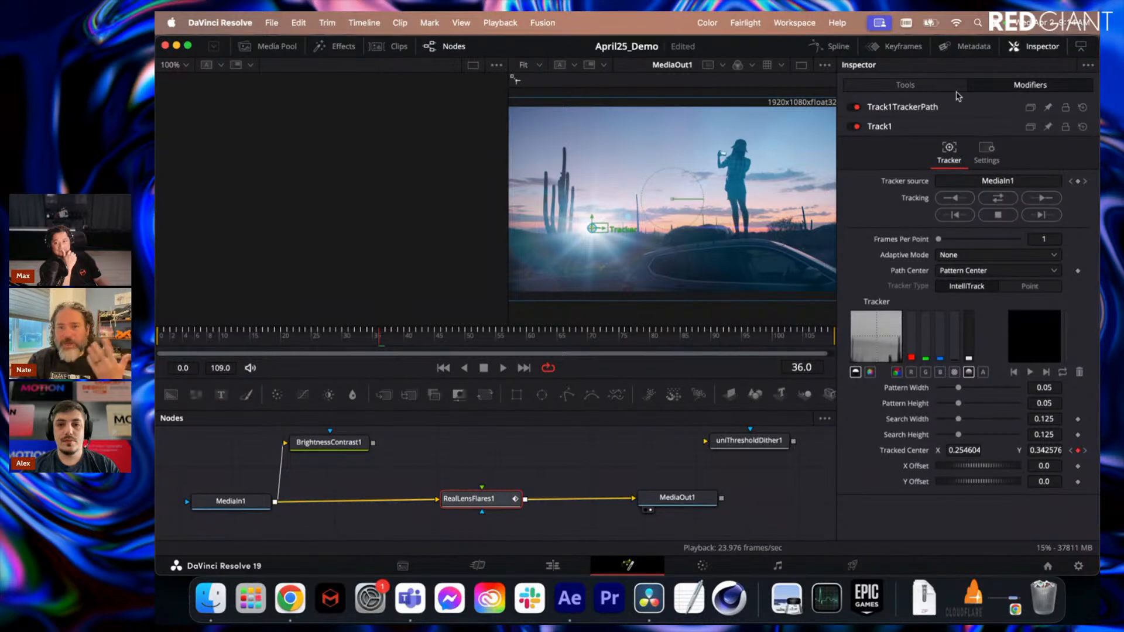
left_click(932, 87)
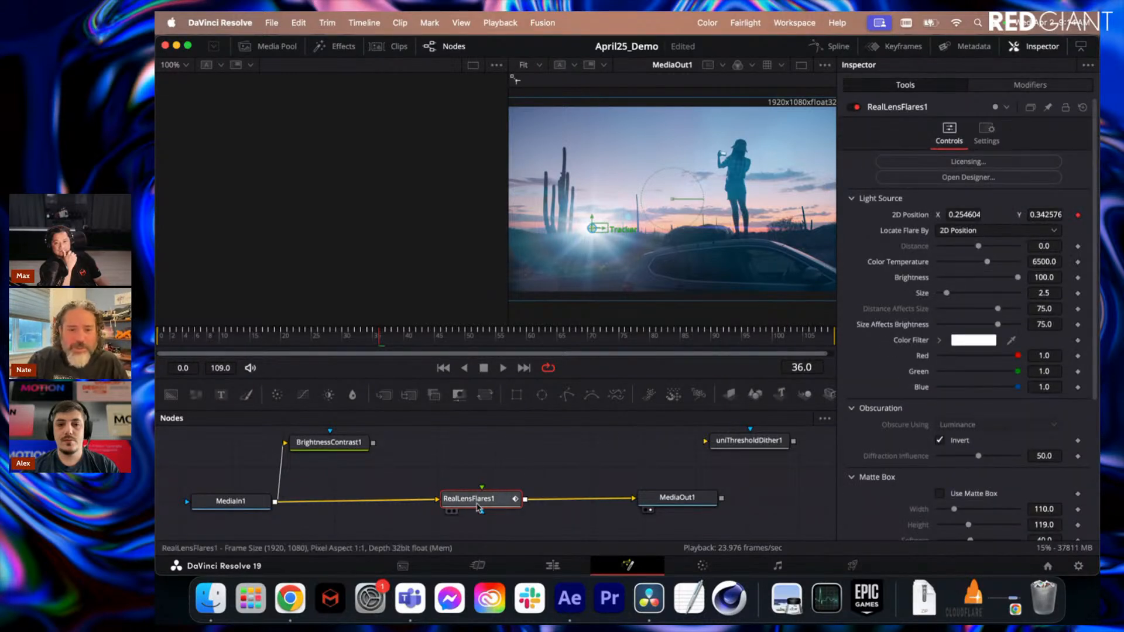
left_click_drag(481, 507, 481, 511)
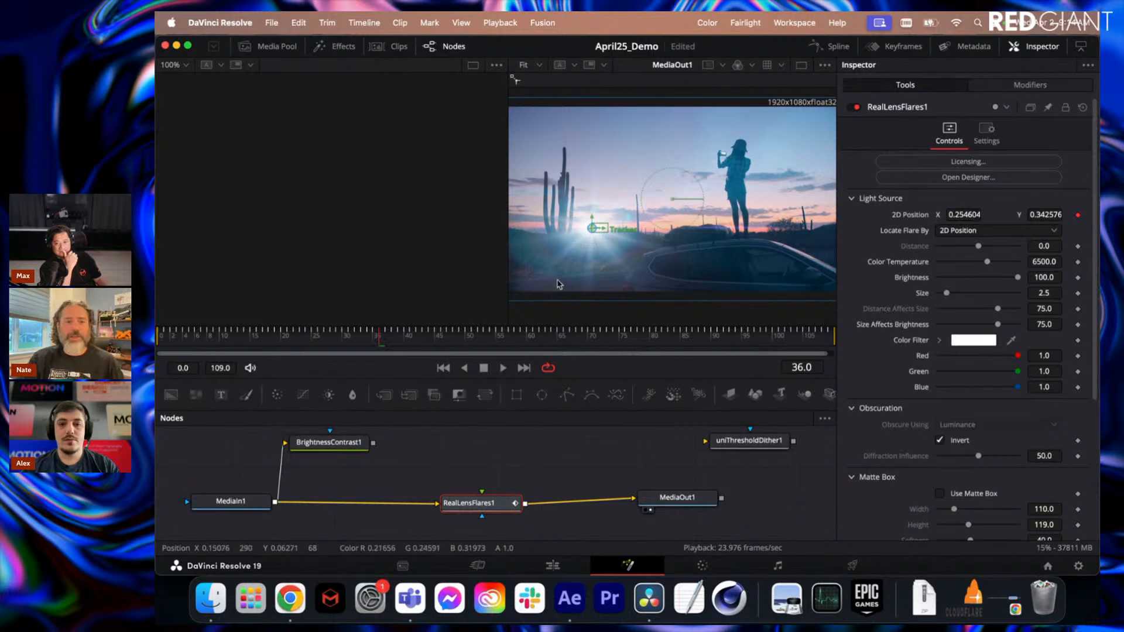
left_click_drag(495, 506, 472, 510)
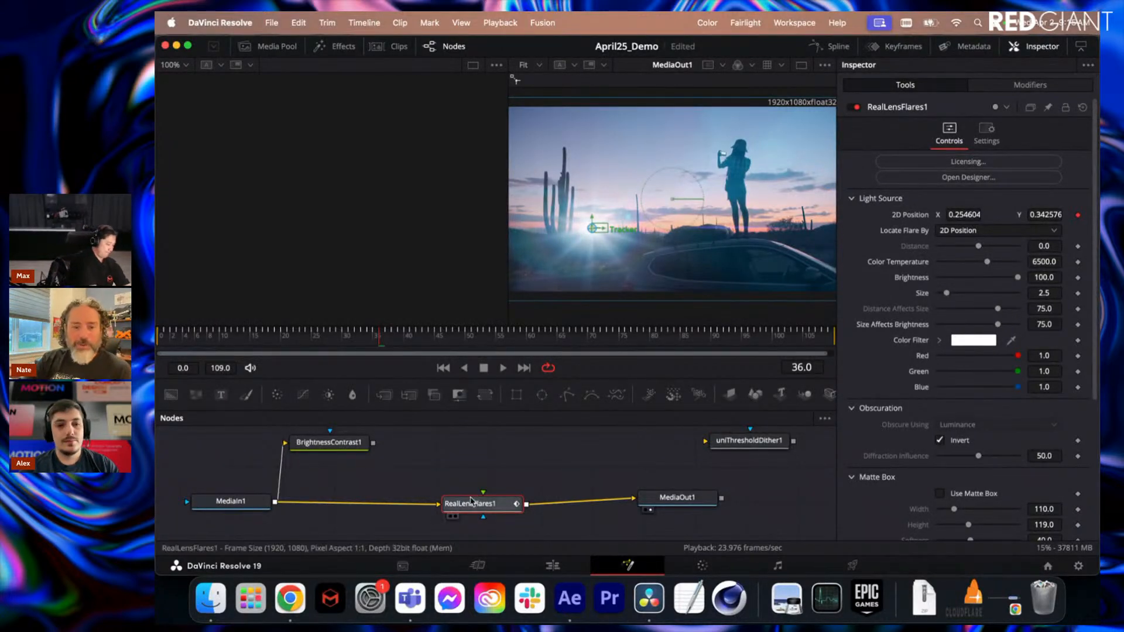
left_click_drag(471, 501, 469, 504)
mouse_move(471, 498)
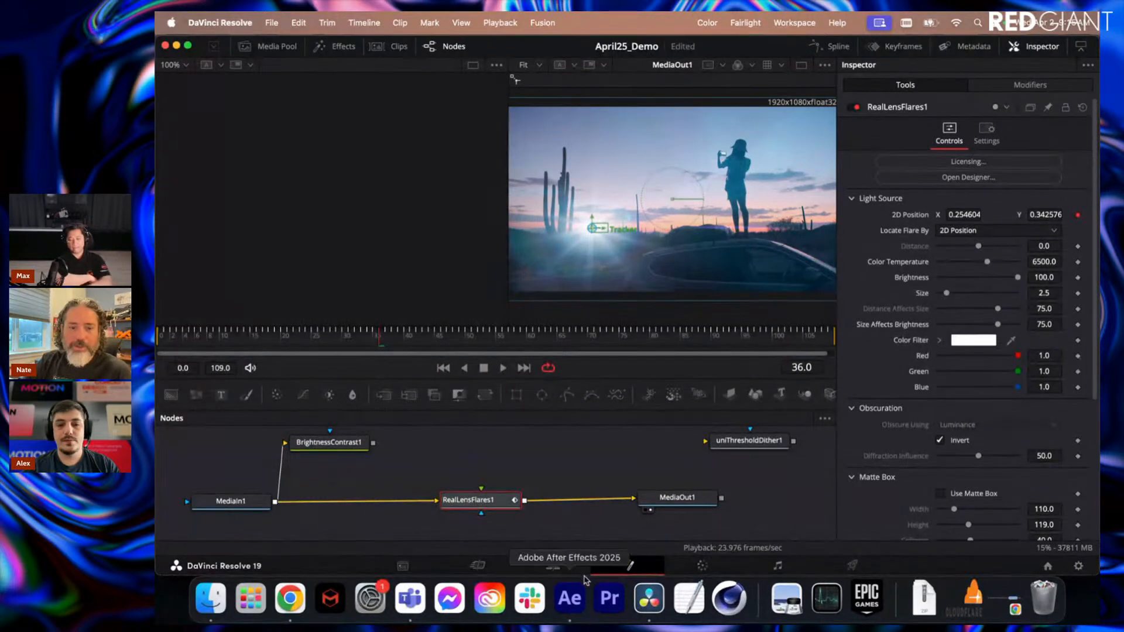
Switch to After Effects and open the Real Lens Flares designer for Black Solid 1 in the RLF Orange Sun composition.
left_click(573, 610)
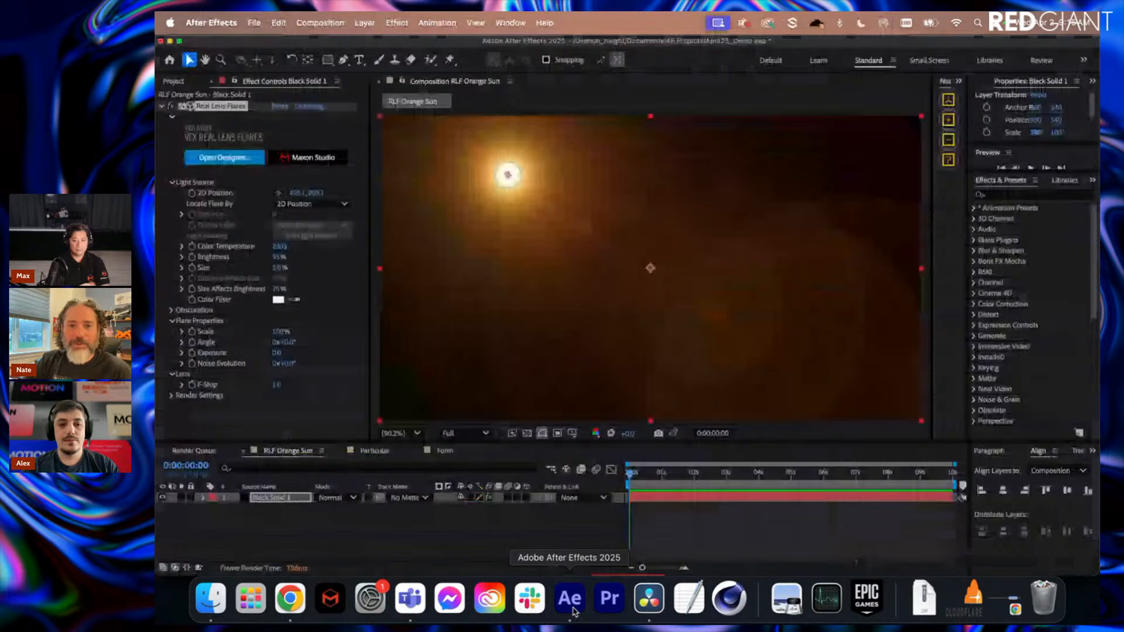
left_click(666, 529)
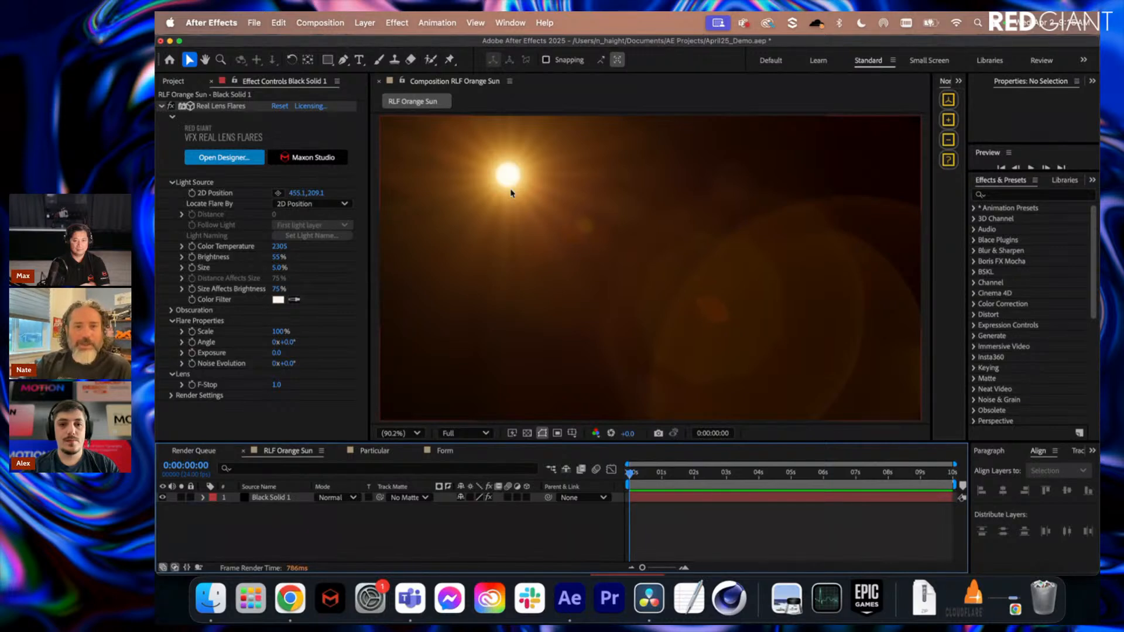
left_click(213, 157)
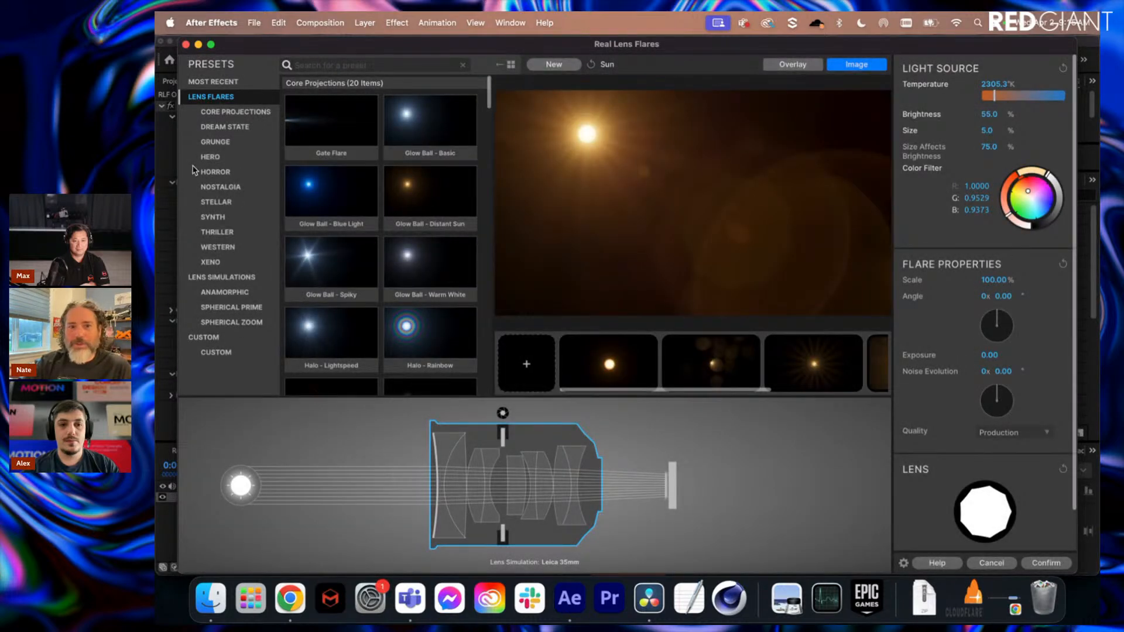
Save the flare as a new preset named Orange Sun in the Custom folder, and close the designer without making changes.
left_click(554, 65)
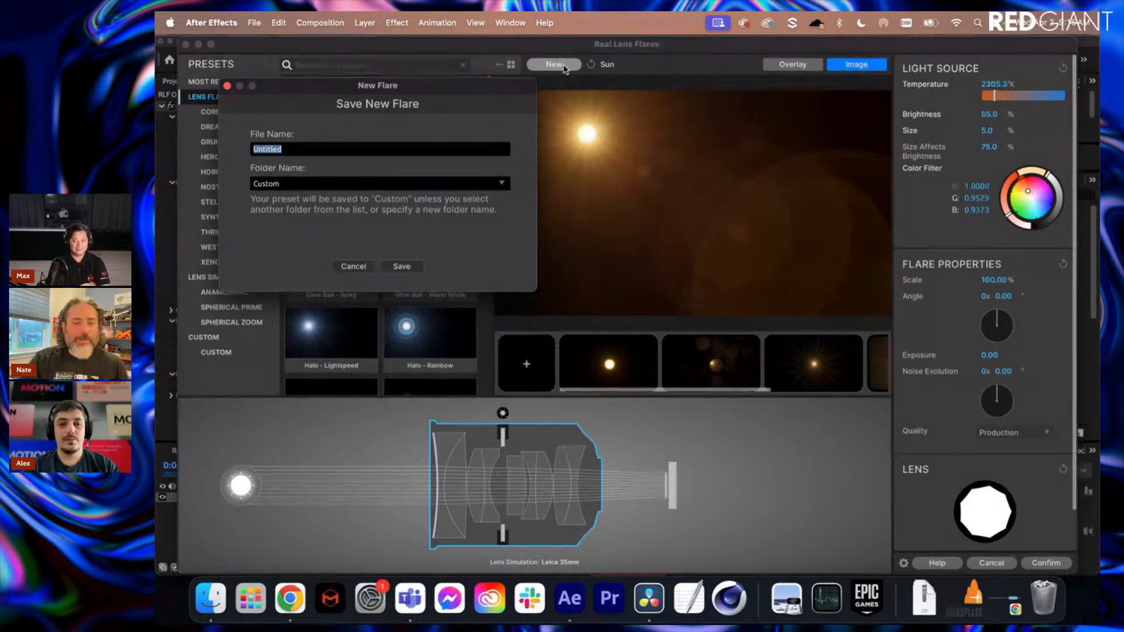
type("Orange Sun")
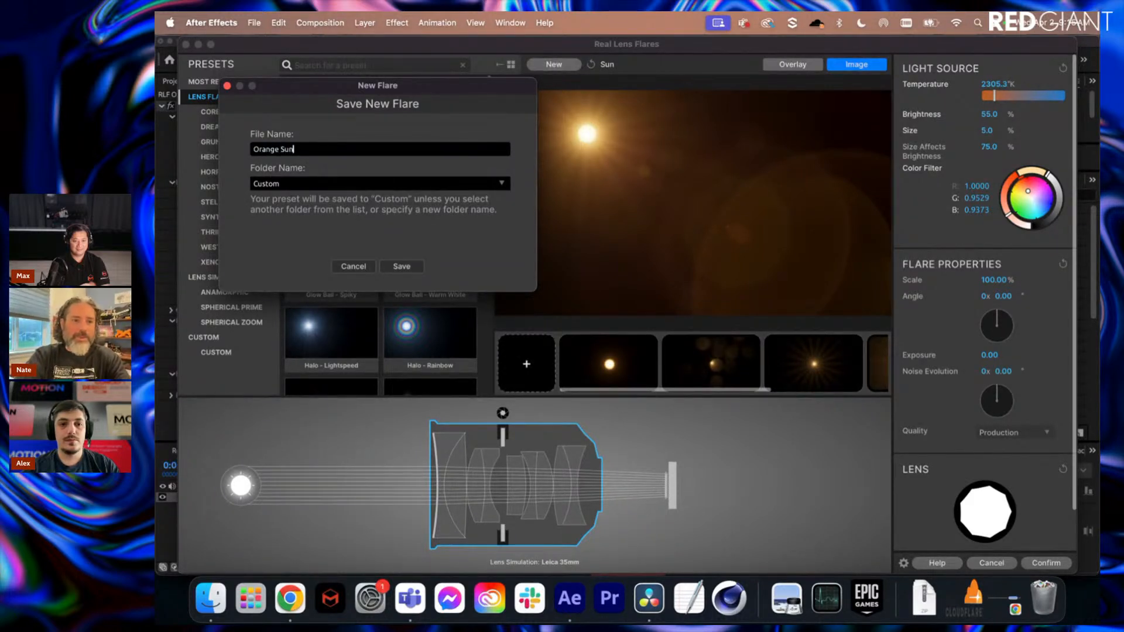
key("Return")
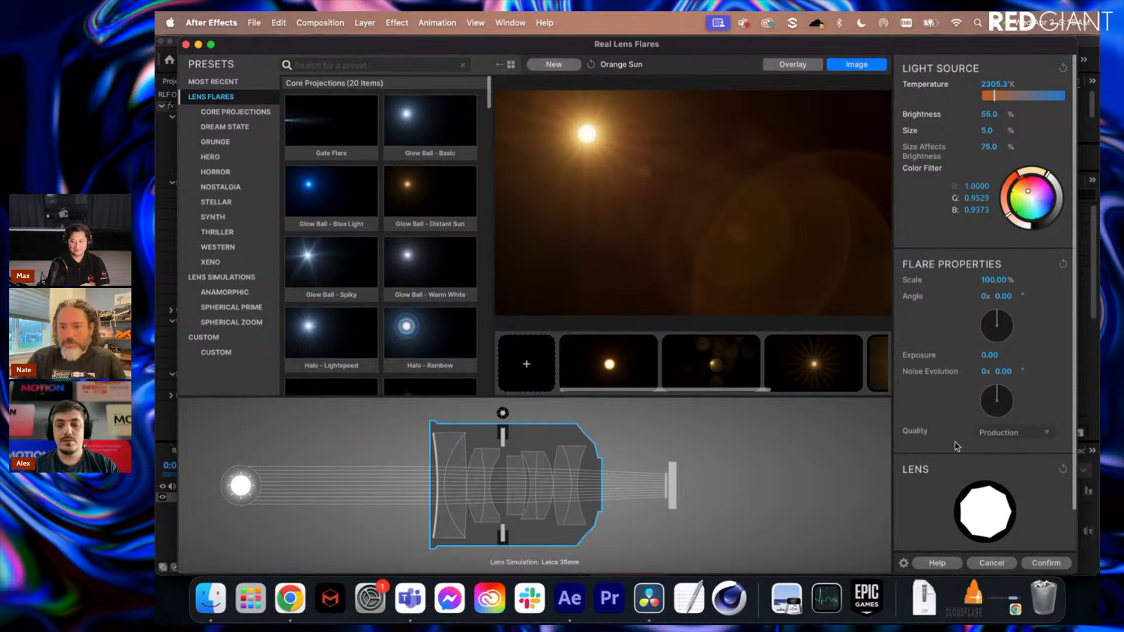
left_click(993, 563)
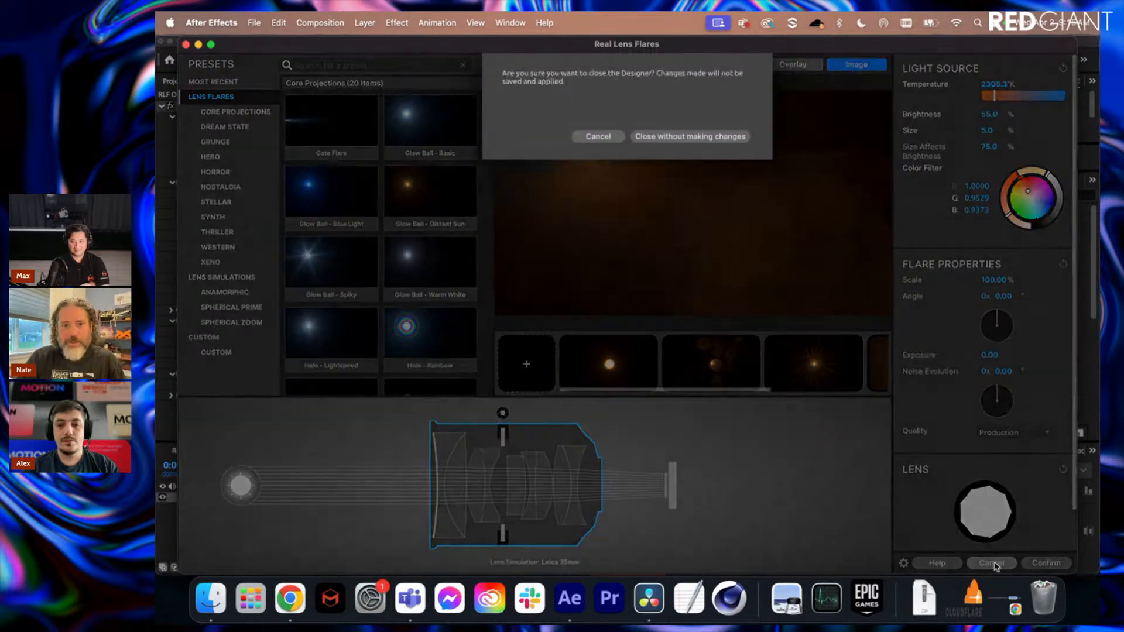
left_click(673, 137)
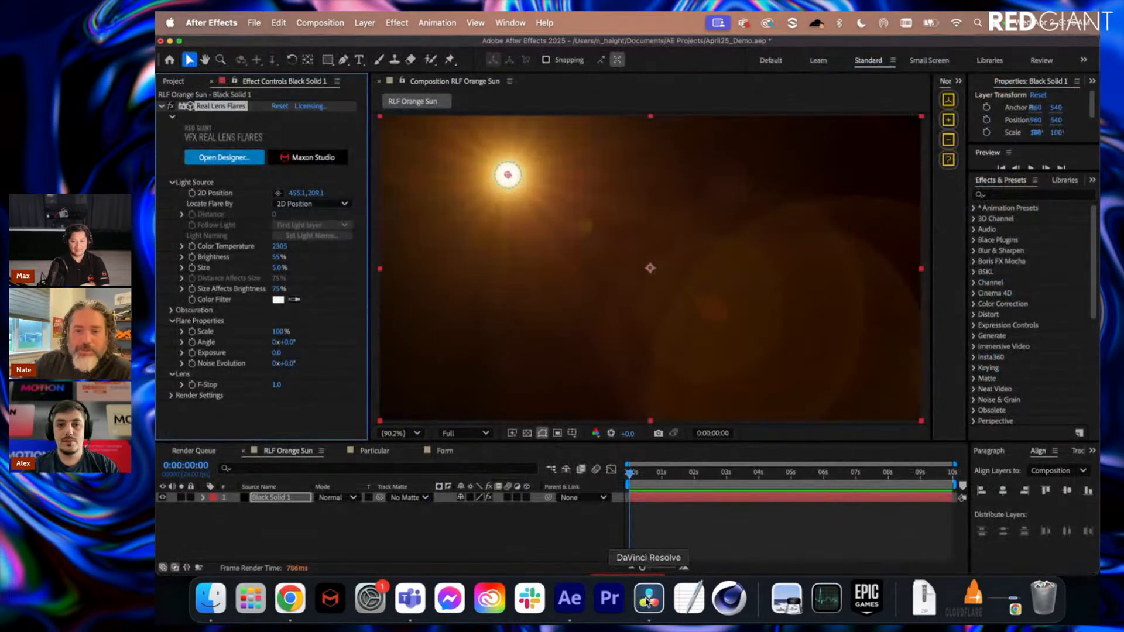
Switch back to DaVinci Resolve and apply the custom Orange Sun preset to RealLensFlares1 in the flare designer.
left_click(648, 601)
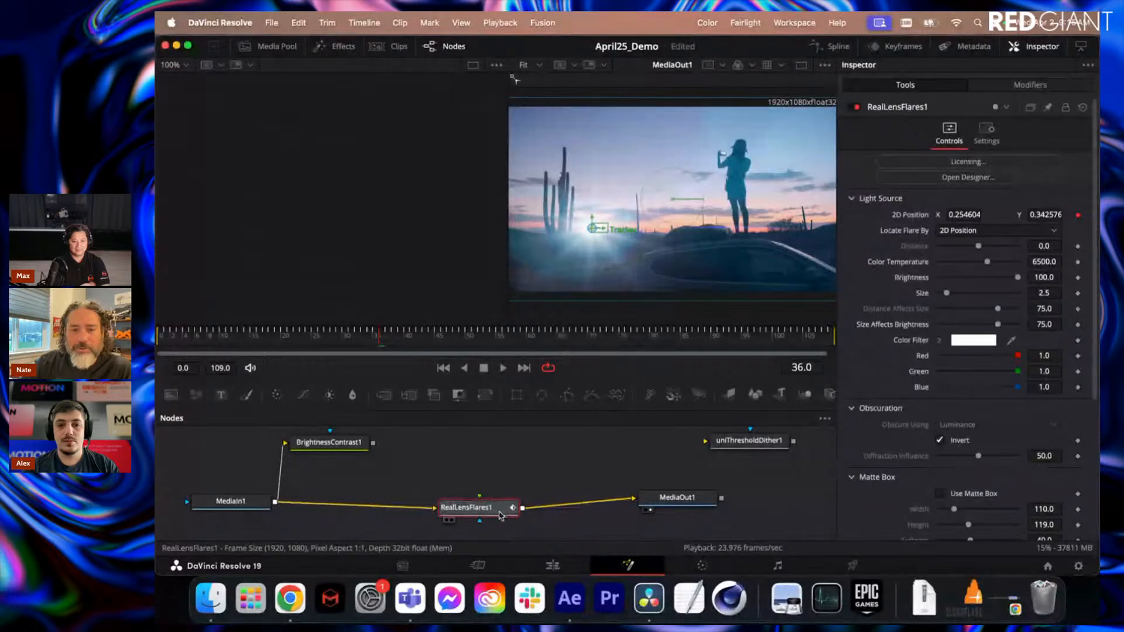
left_click(930, 177)
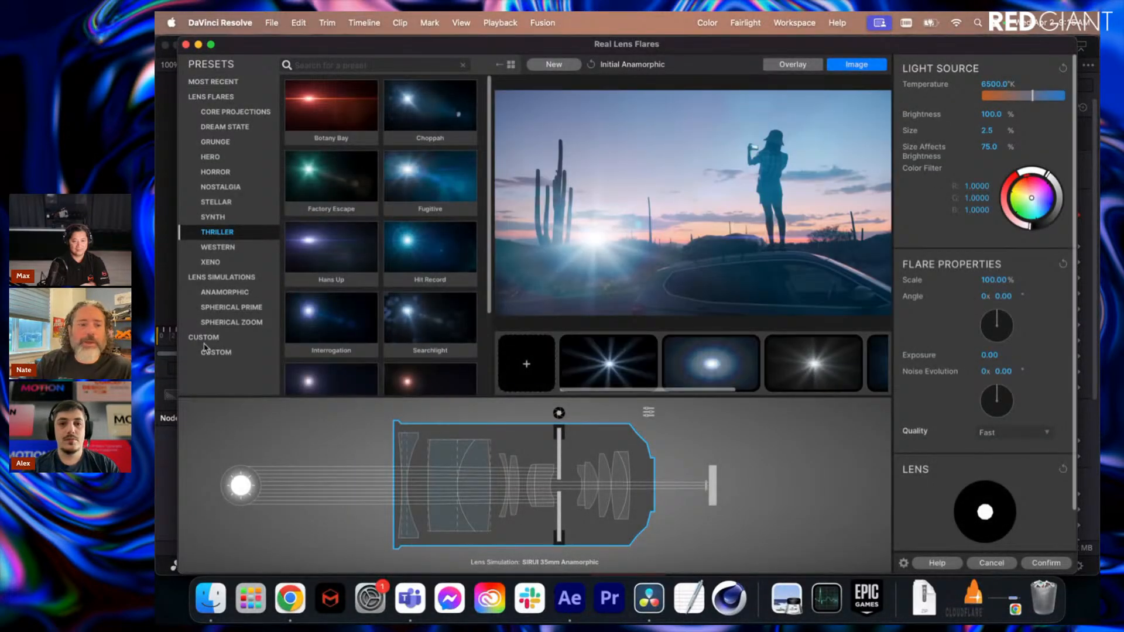
left_click(211, 353)
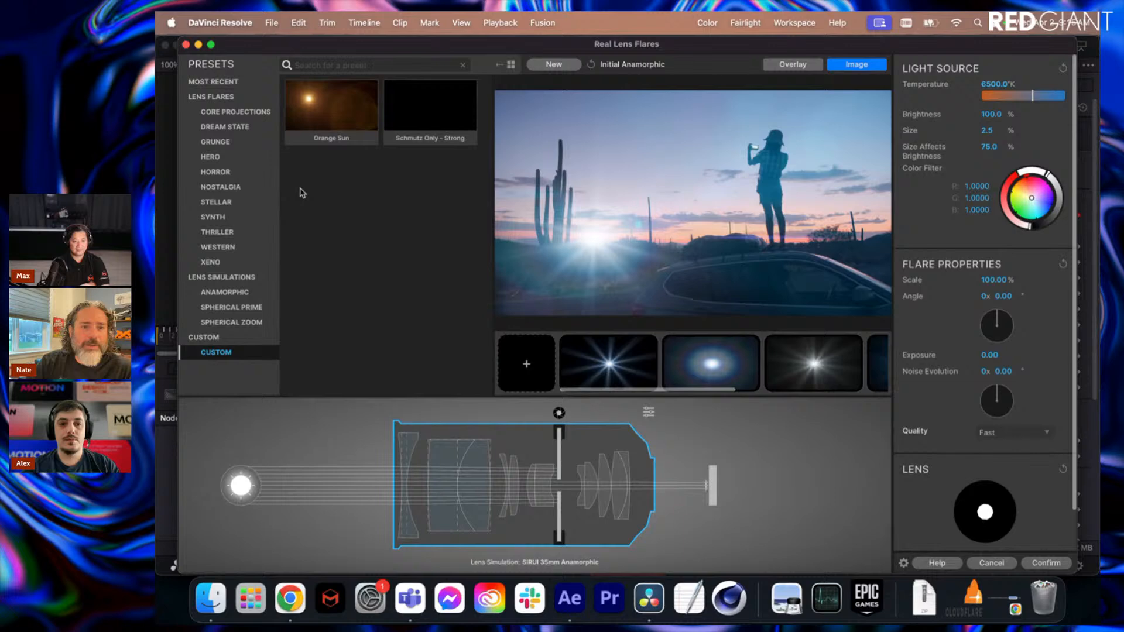
left_click(317, 116)
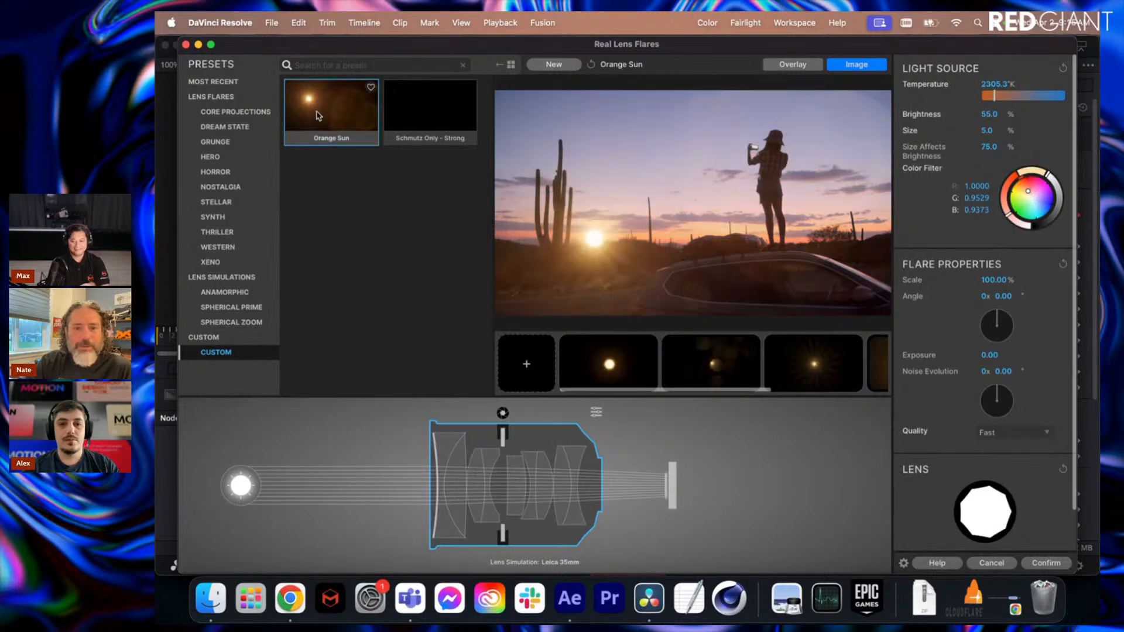
left_click(1045, 563)
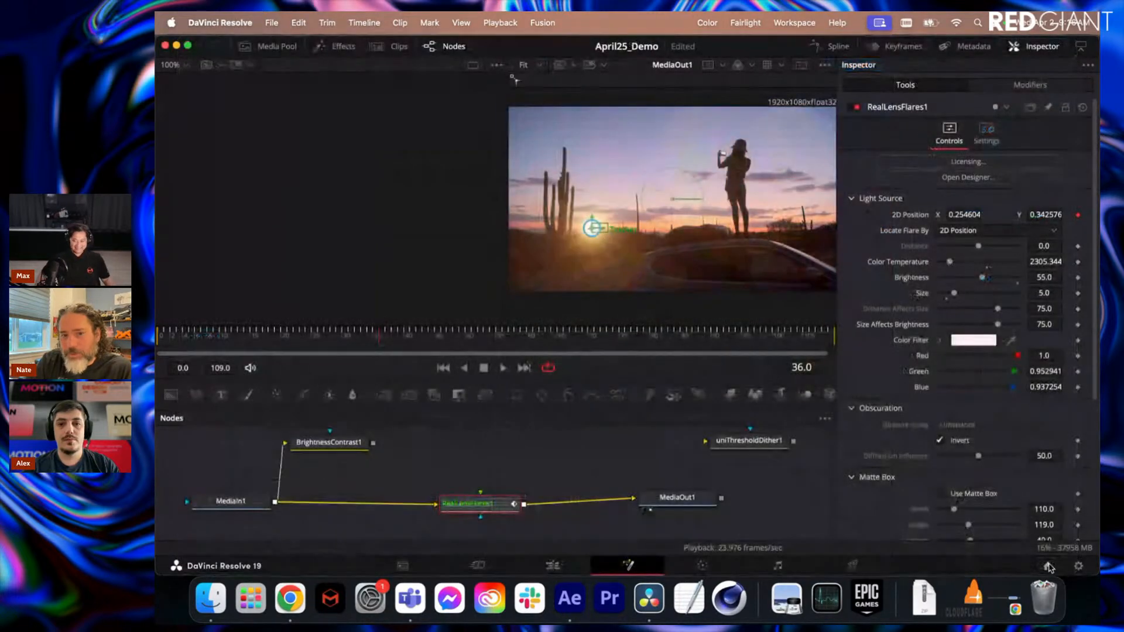
Connect BrightnessContrast1 to RealLensFlares1, insert a uni.Threshold Dither node between them, and scrub the result to frame 11.
left_click_drag(501, 501, 503, 496)
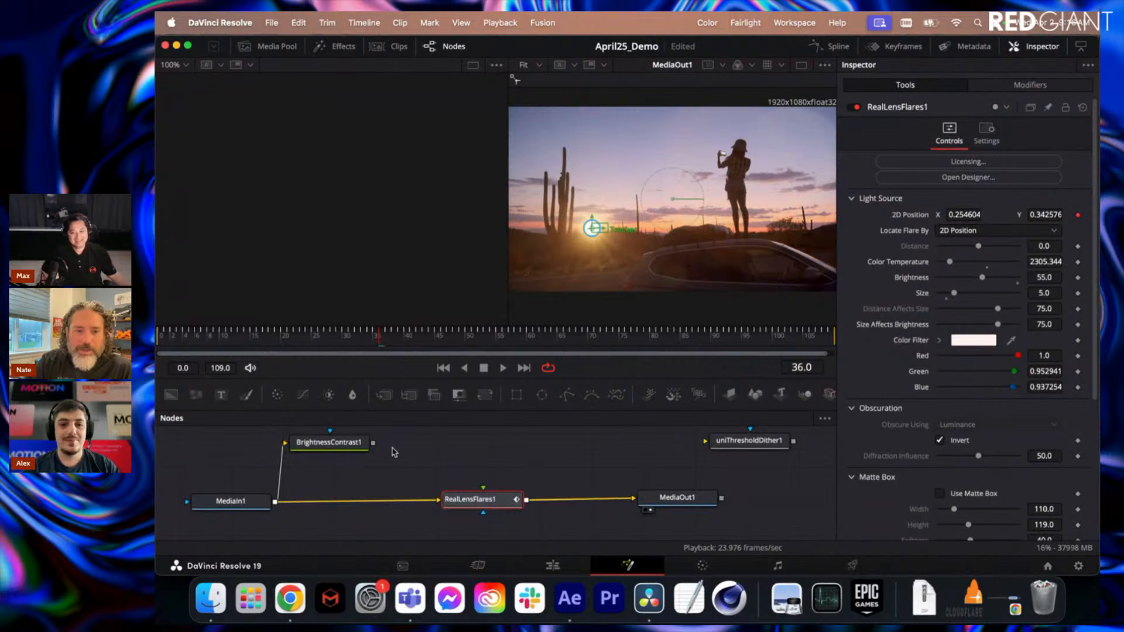
left_click_drag(373, 443, 482, 496)
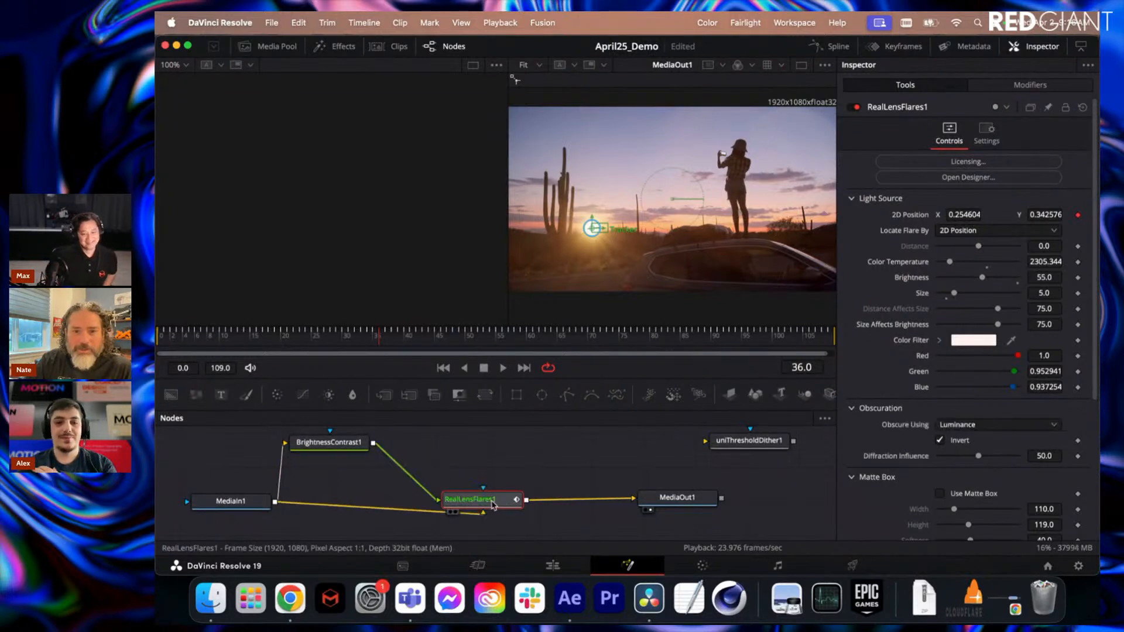
left_click(339, 449)
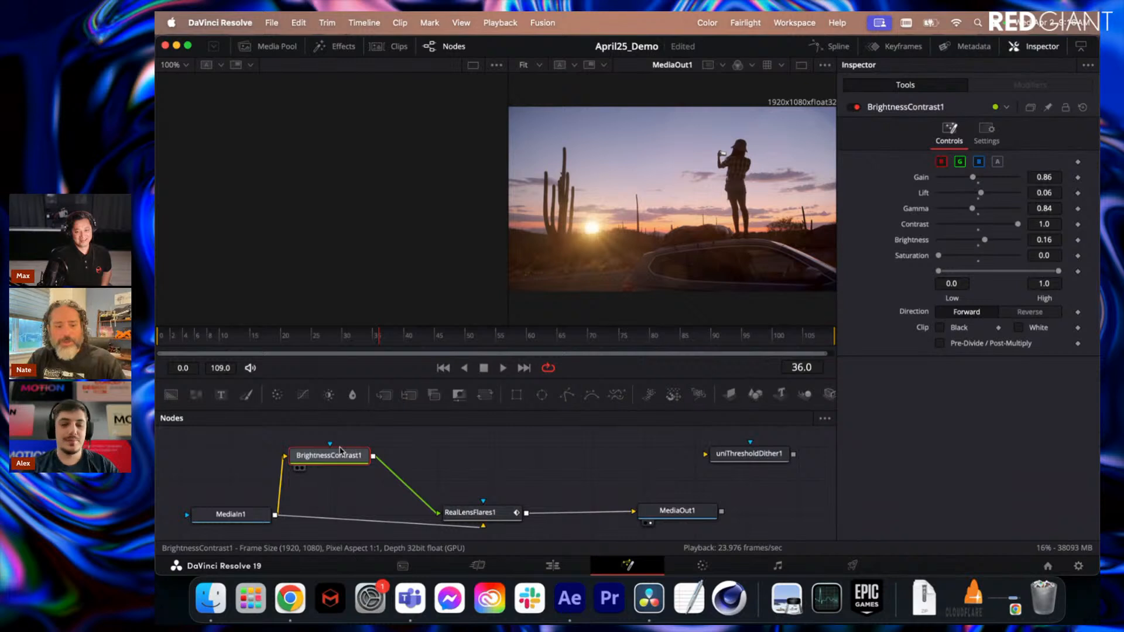
key("shift+space")
type("thre")
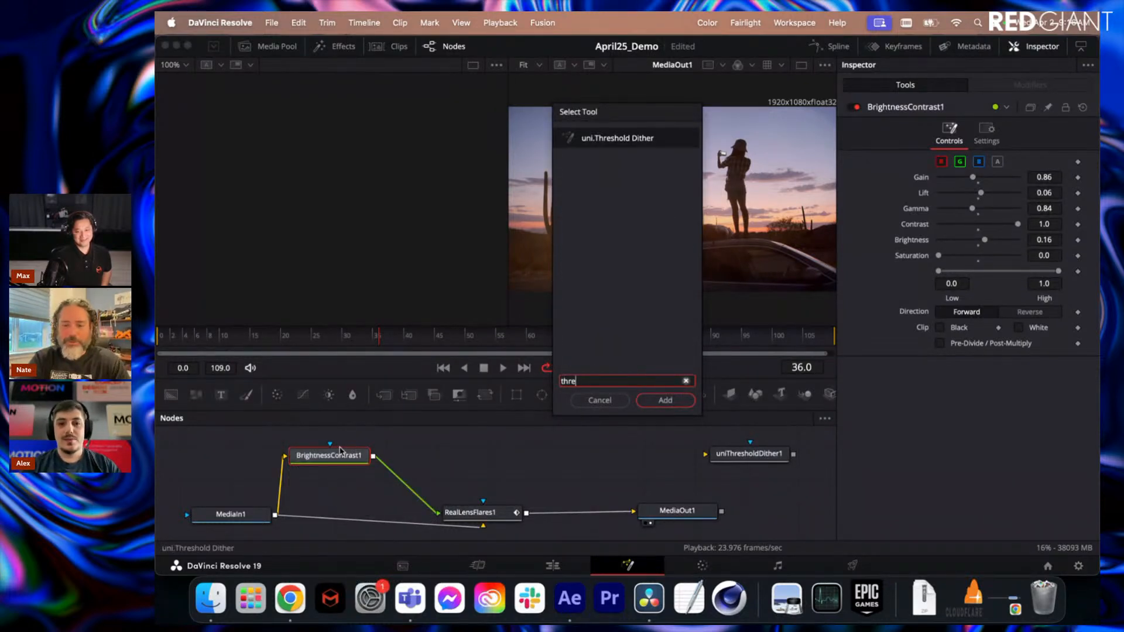
key("Return")
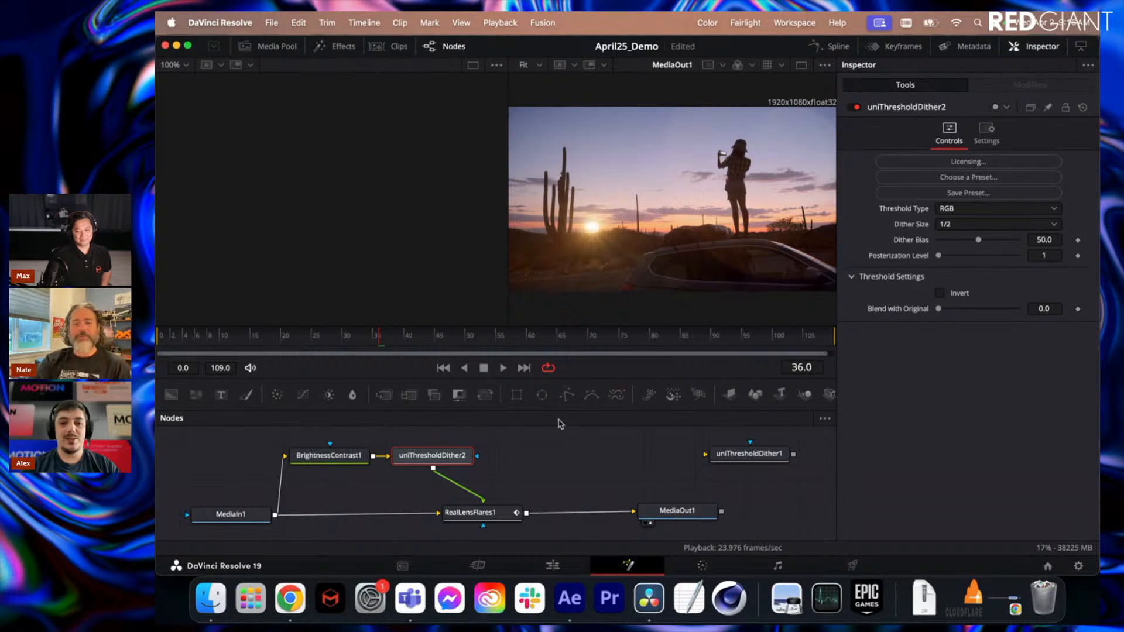
left_click_drag(407, 336, 230, 367)
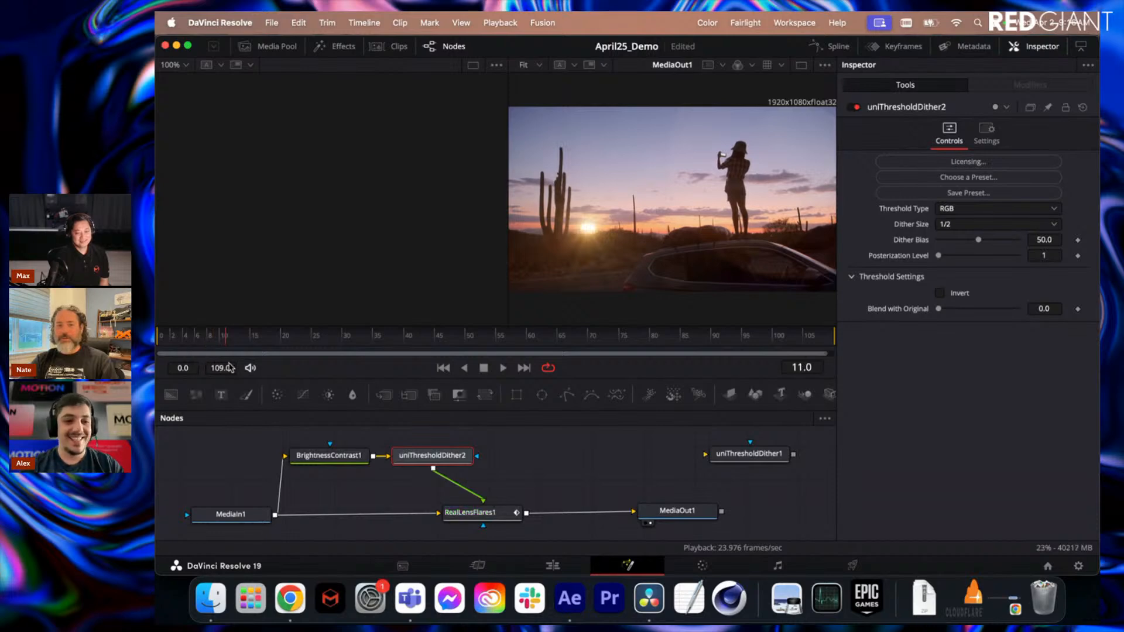
Reopen RealLensFlares1 in the designer, switch the Light Ball element off and on again, and confirm.
left_click(473, 515)
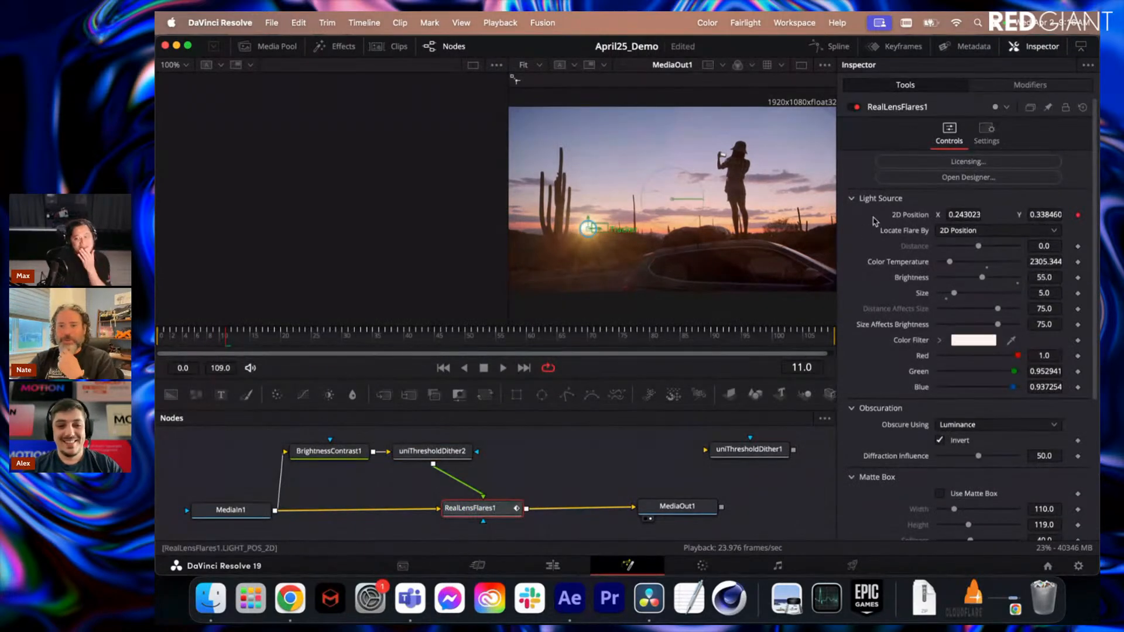
left_click(924, 178)
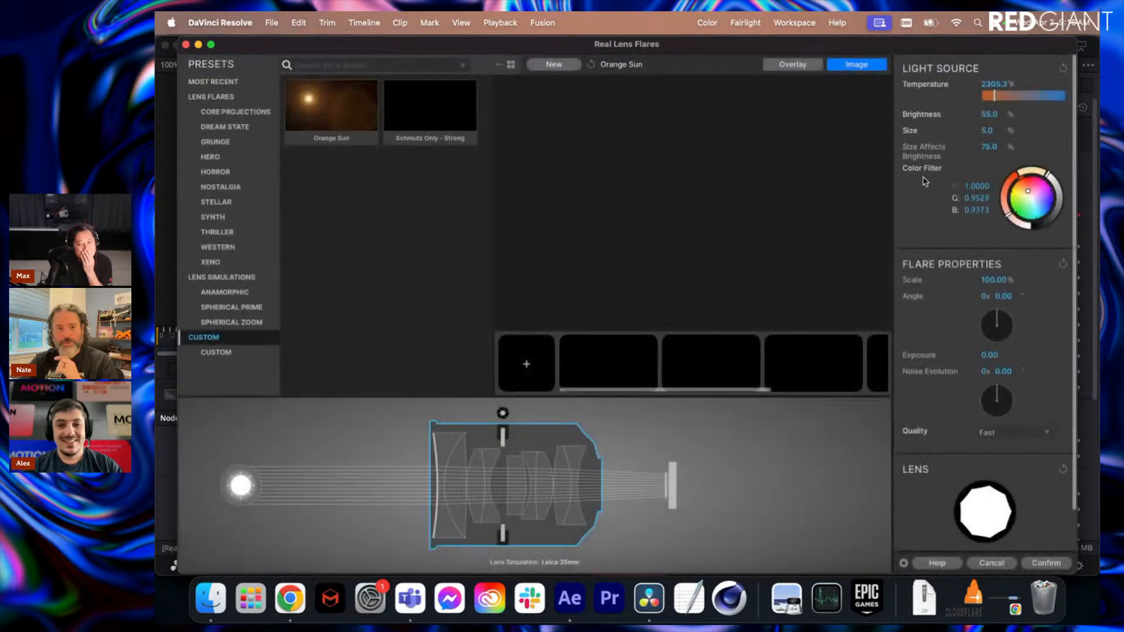
left_click(597, 372)
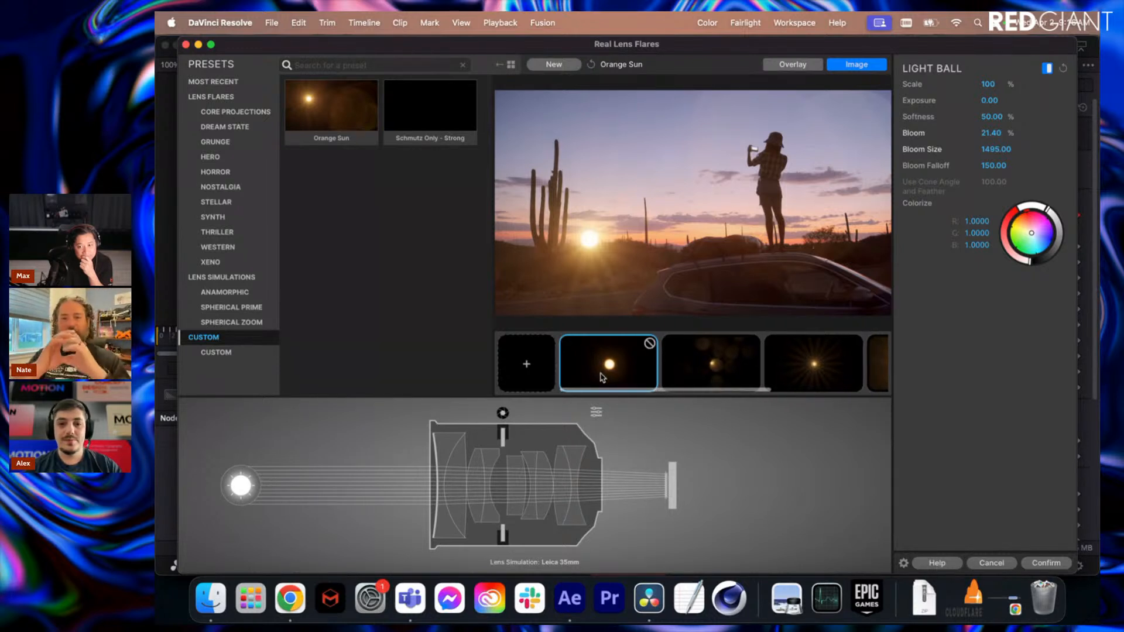
left_click(649, 345)
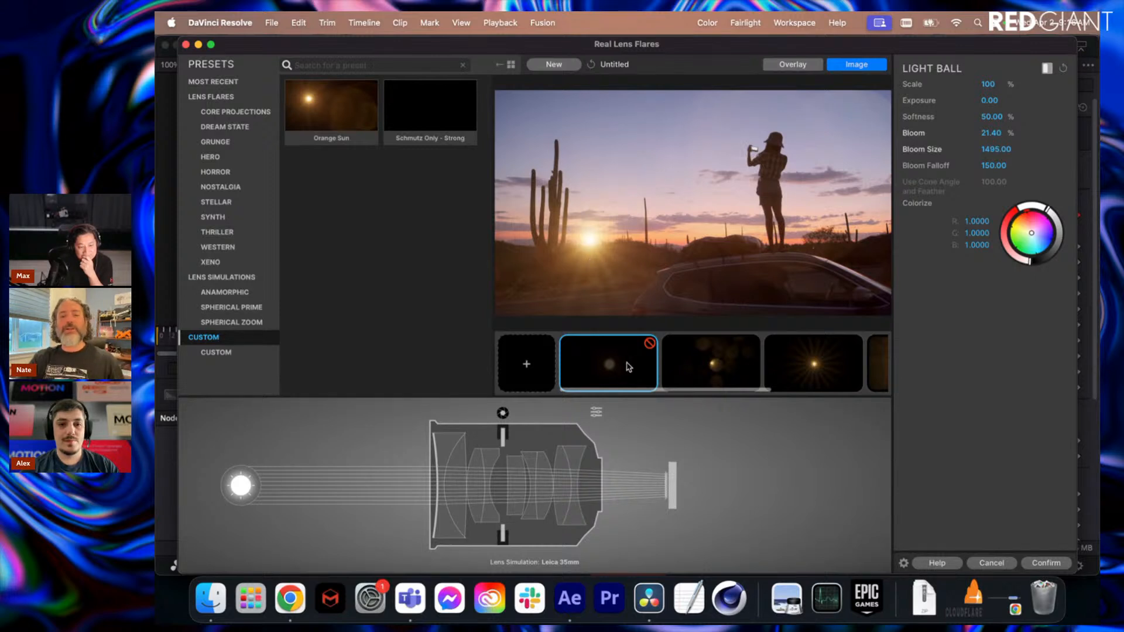
left_click(649, 344)
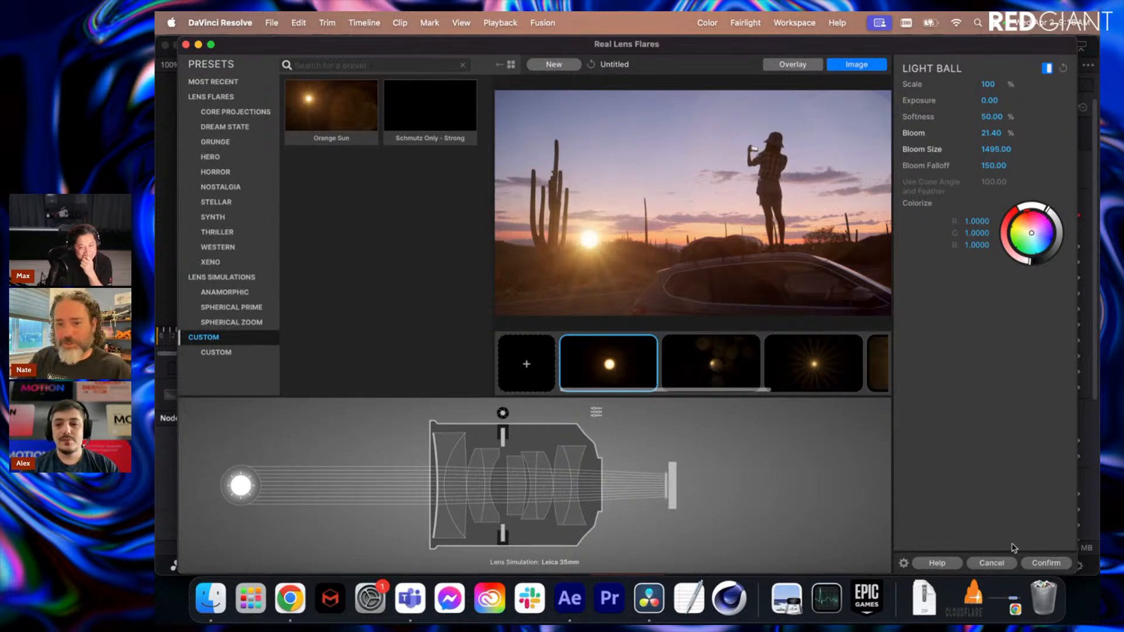
left_click(1043, 566)
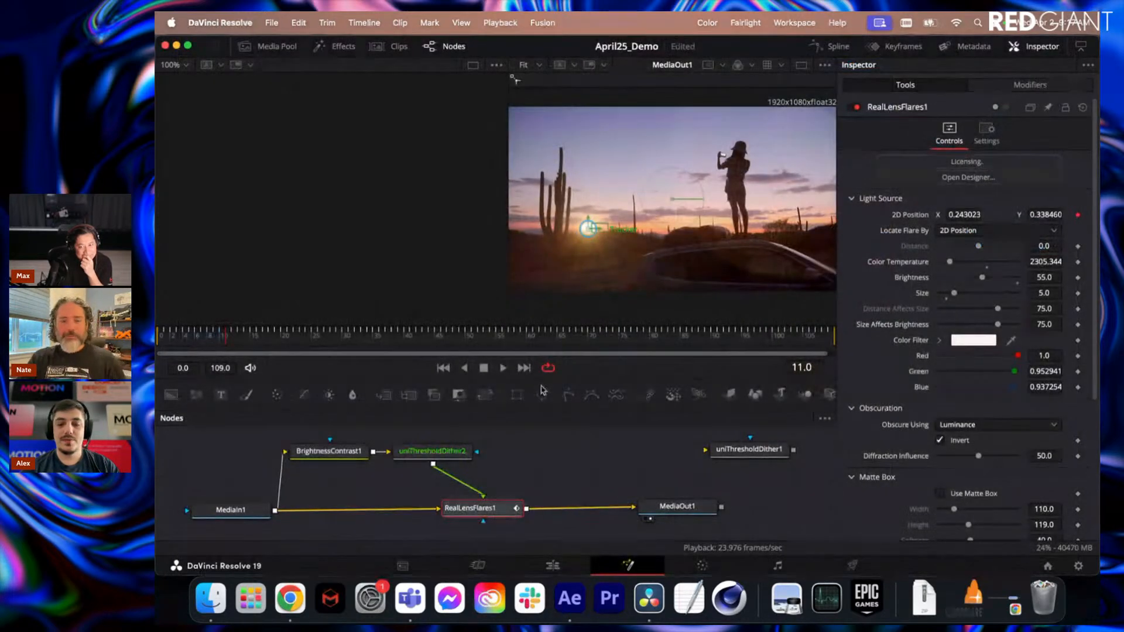
Scrub the Fusion composition around frames 42 and 37 with no node selected to examine the sun flare.
left_click_drag(316, 340, 436, 353)
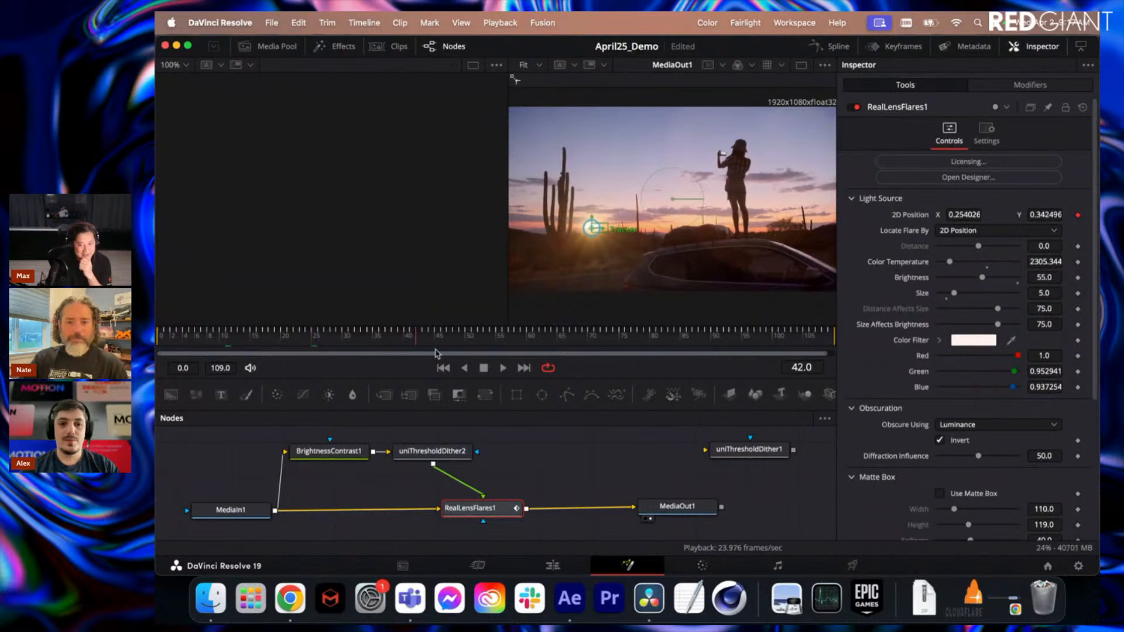
left_click(567, 477)
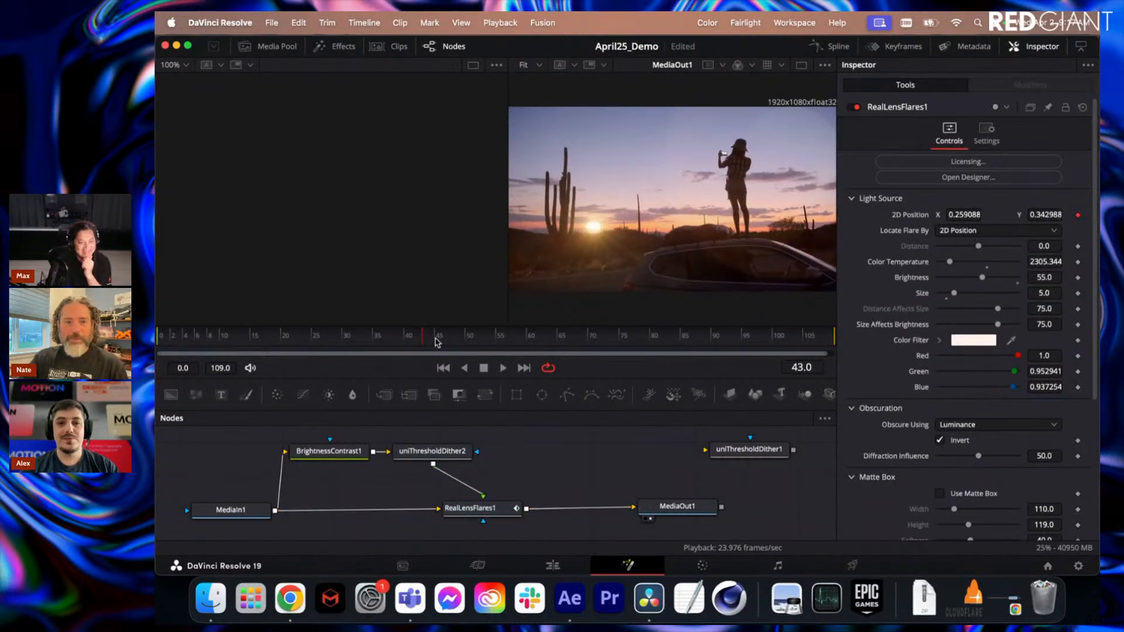
left_click_drag(436, 342, 386, 344)
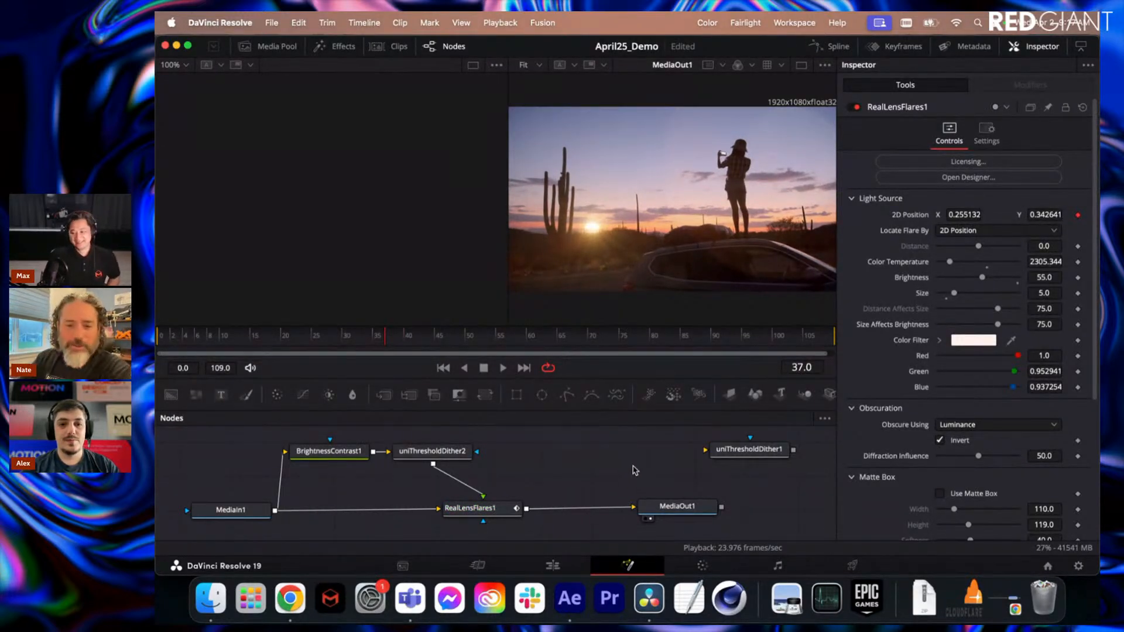
Return to the Edit page, search the effects for "real", and apply Real Lens Flares to the tunnel driving clip.
left_click(552, 565)
mouse_move(694, 448)
left_mouse_down()
mouse_move(725, 451)
mouse_move(684, 450)
left_mouse_up()
left_click(697, 493)
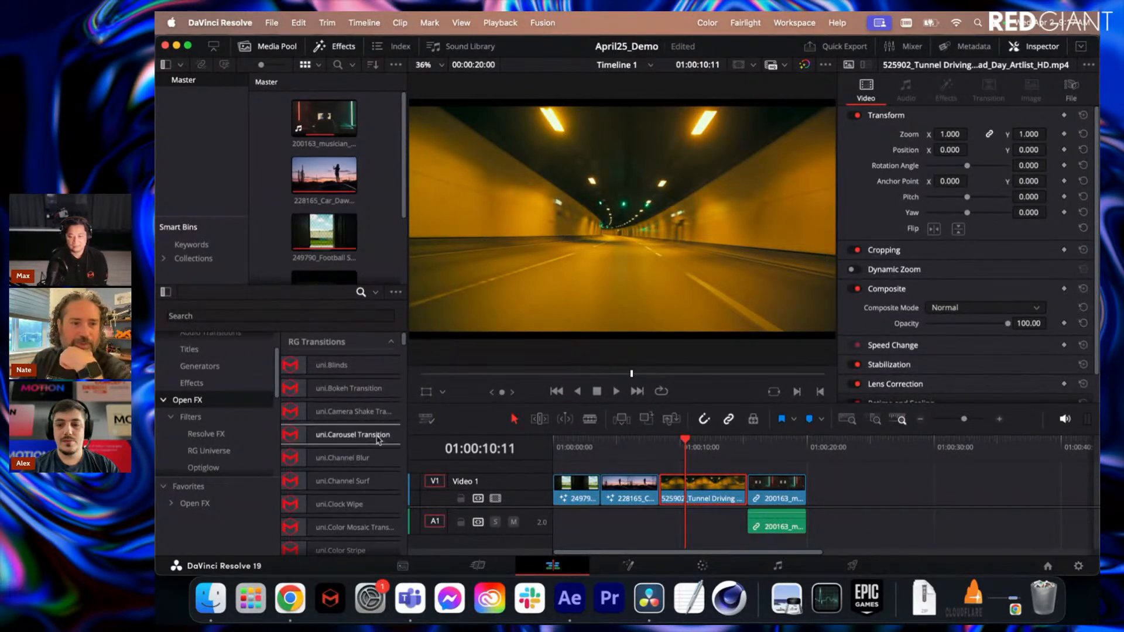
left_click(361, 292)
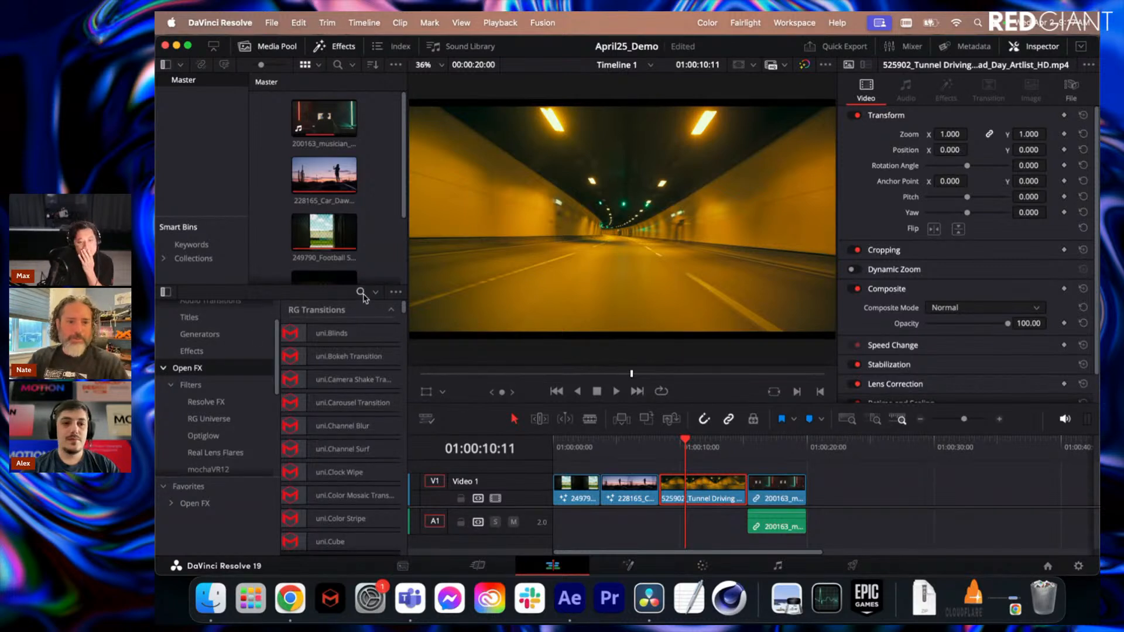
left_click(361, 292)
type("real")
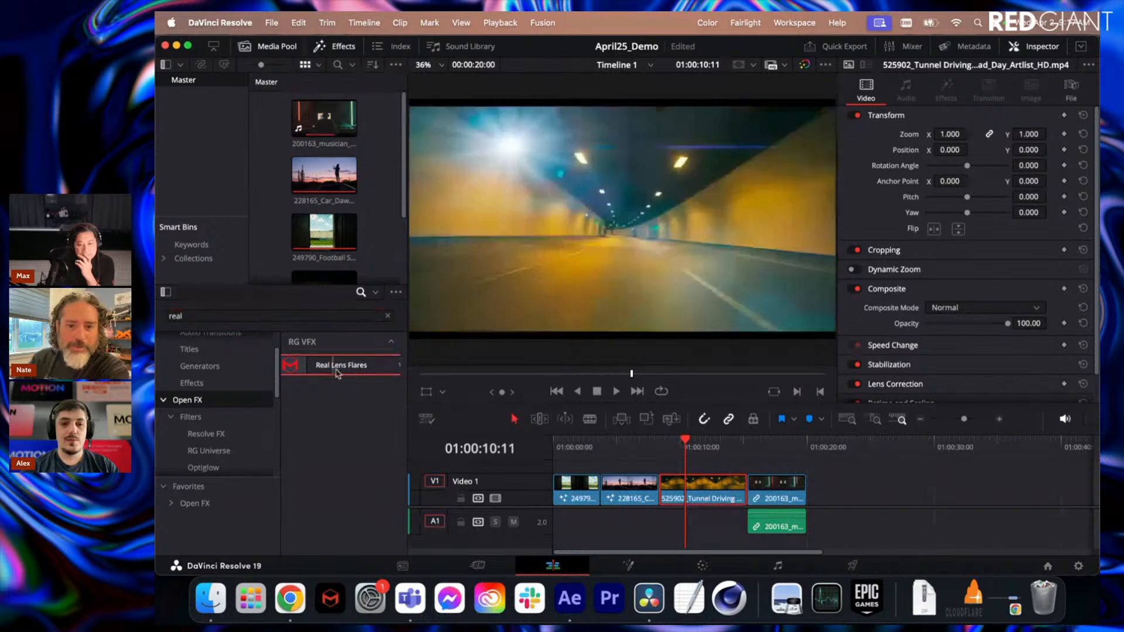
left_click_drag(340, 369, 693, 487)
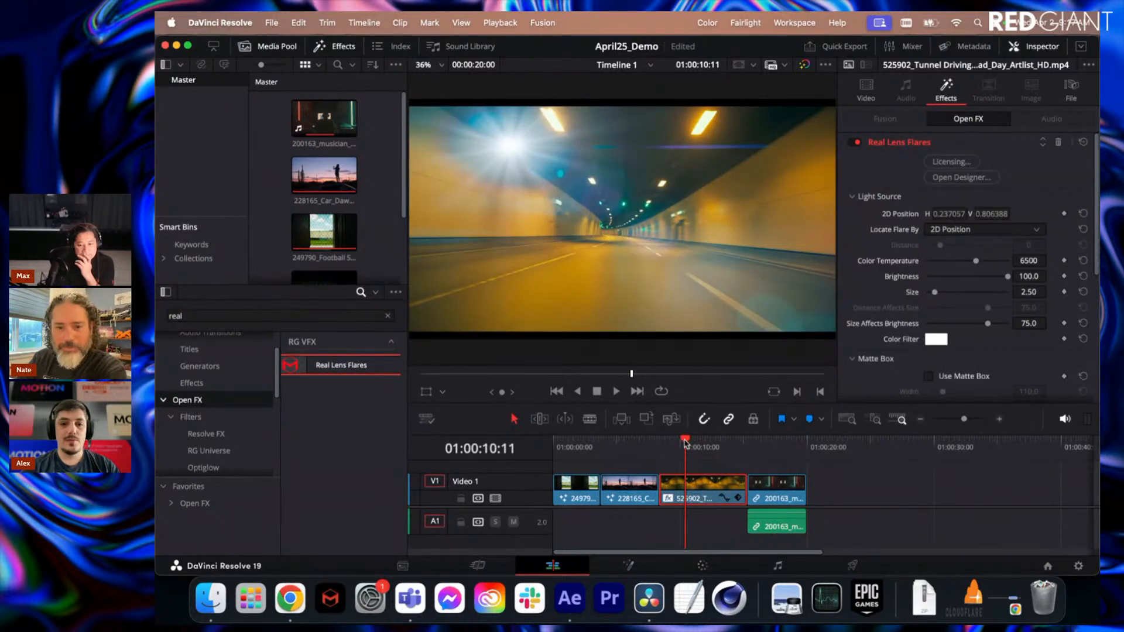
At 01:00:11:20 in the tunnel clip, open the flare designer and load the custom Schmutz Only - Strong preset.
left_click_drag(686, 445, 703, 445)
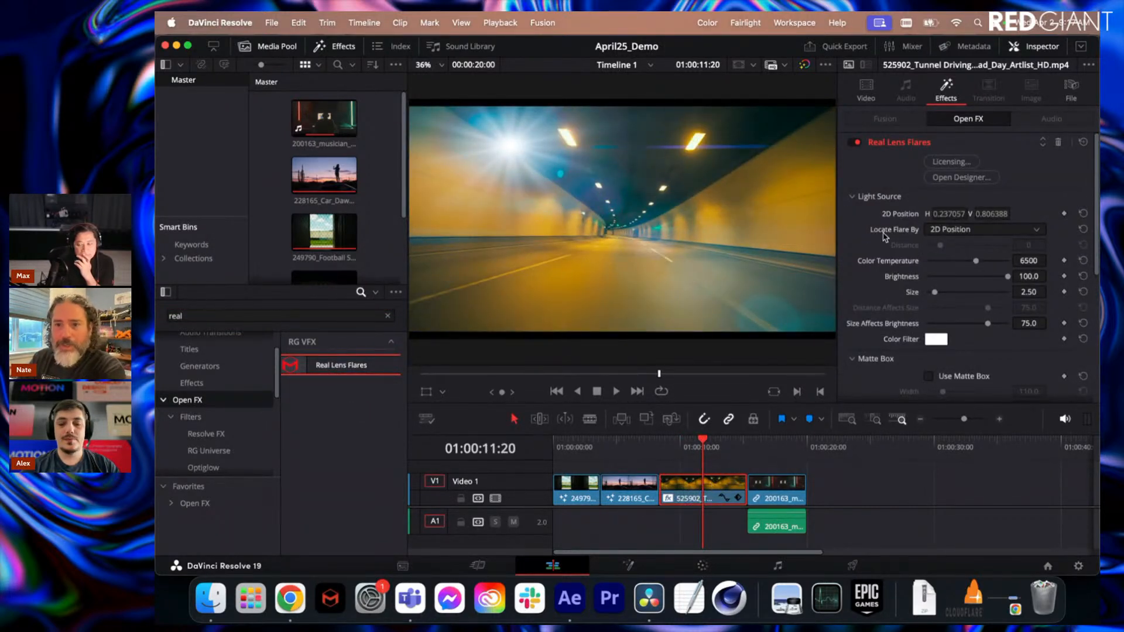
left_click(943, 179)
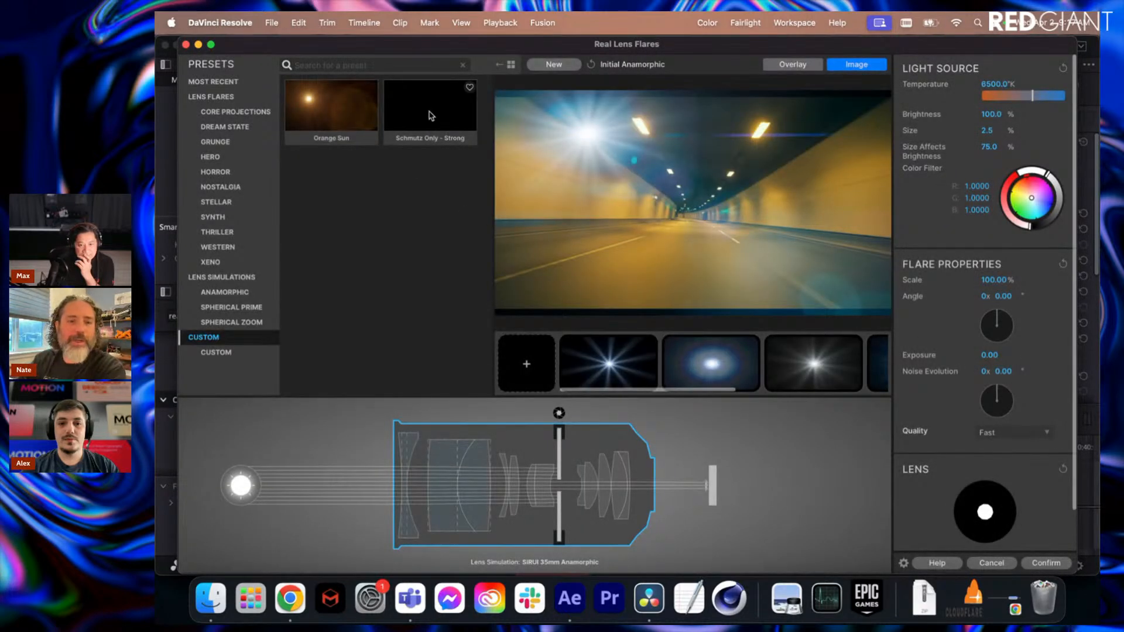
left_click(430, 115)
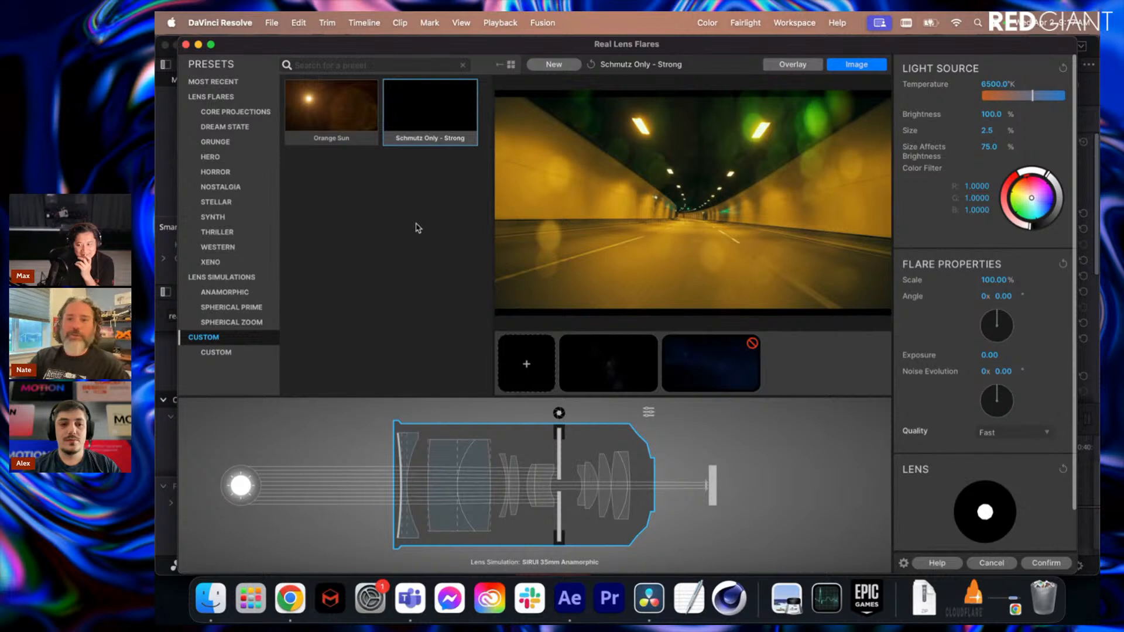
Select the Schmutz element, switch its Background Illumination off and on again, and confirm the flare.
left_click(627, 364)
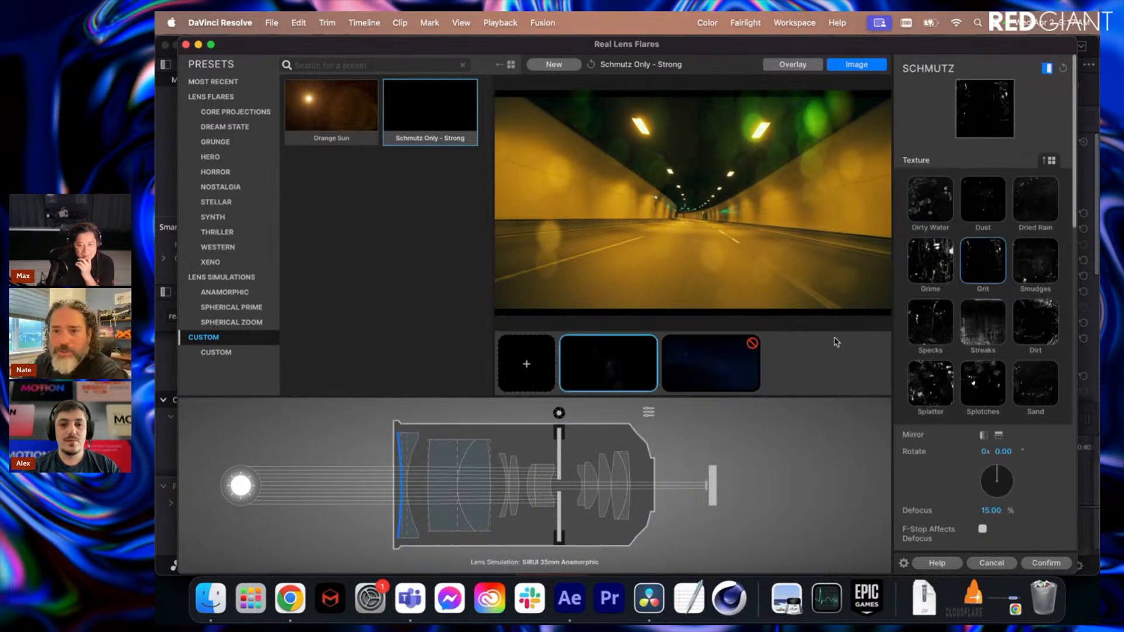
left_click(1049, 163)
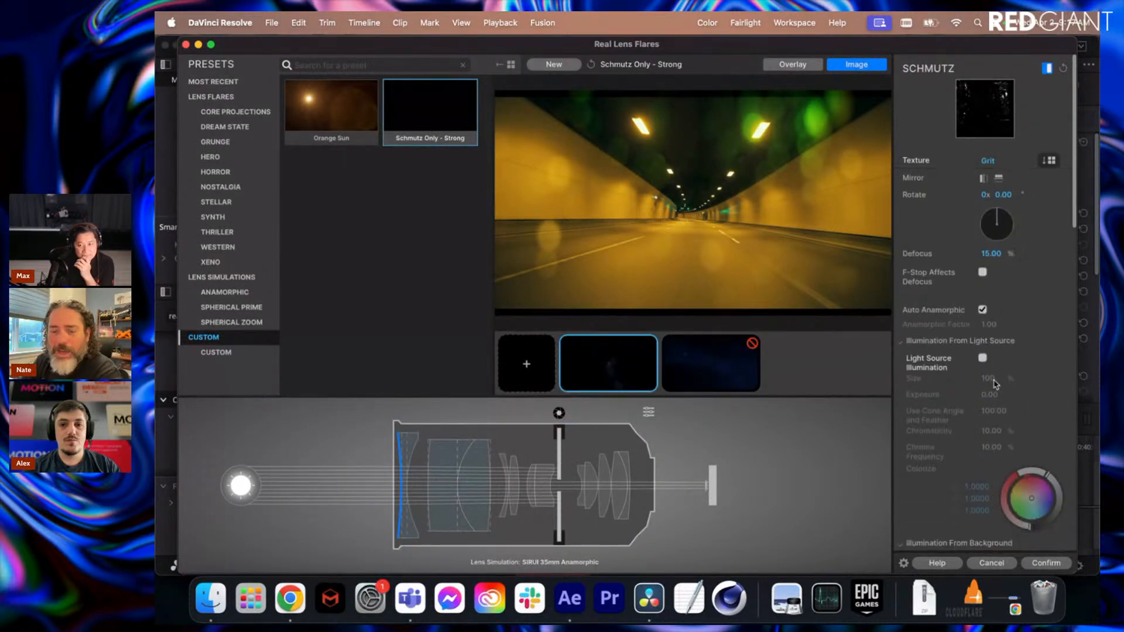
scroll(1013, 366, "down", 10)
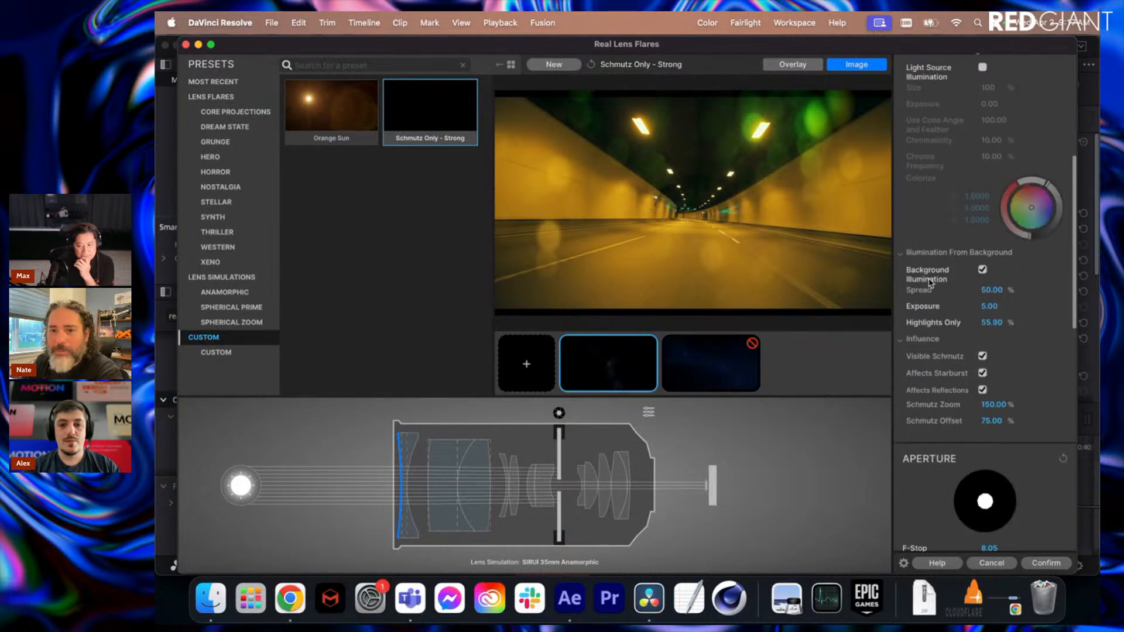
left_click(982, 270)
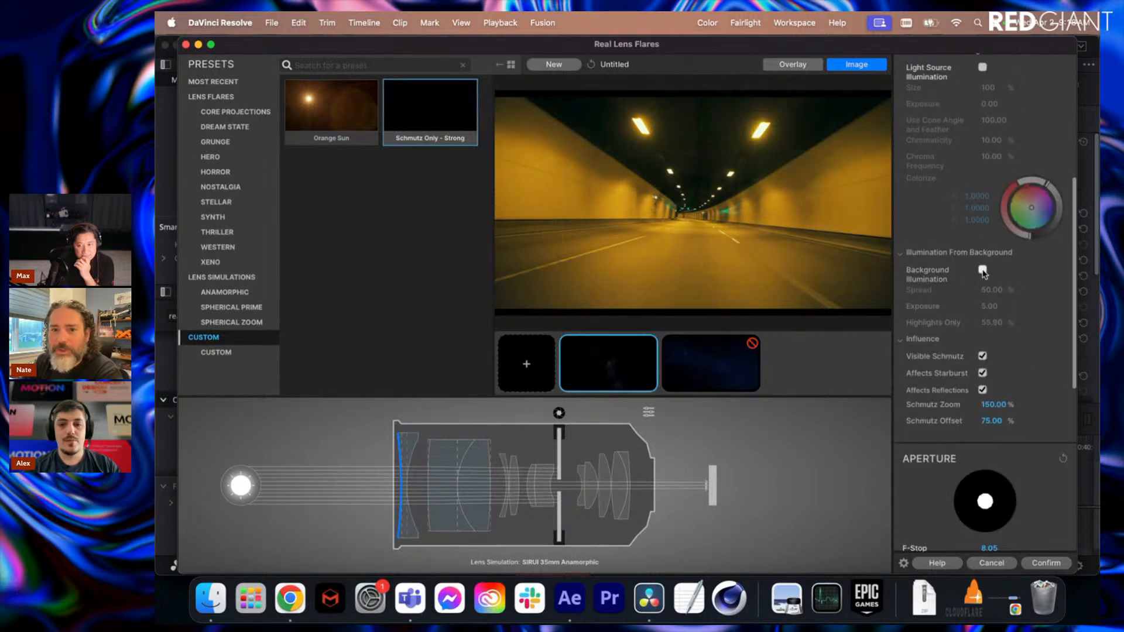
left_click(982, 270)
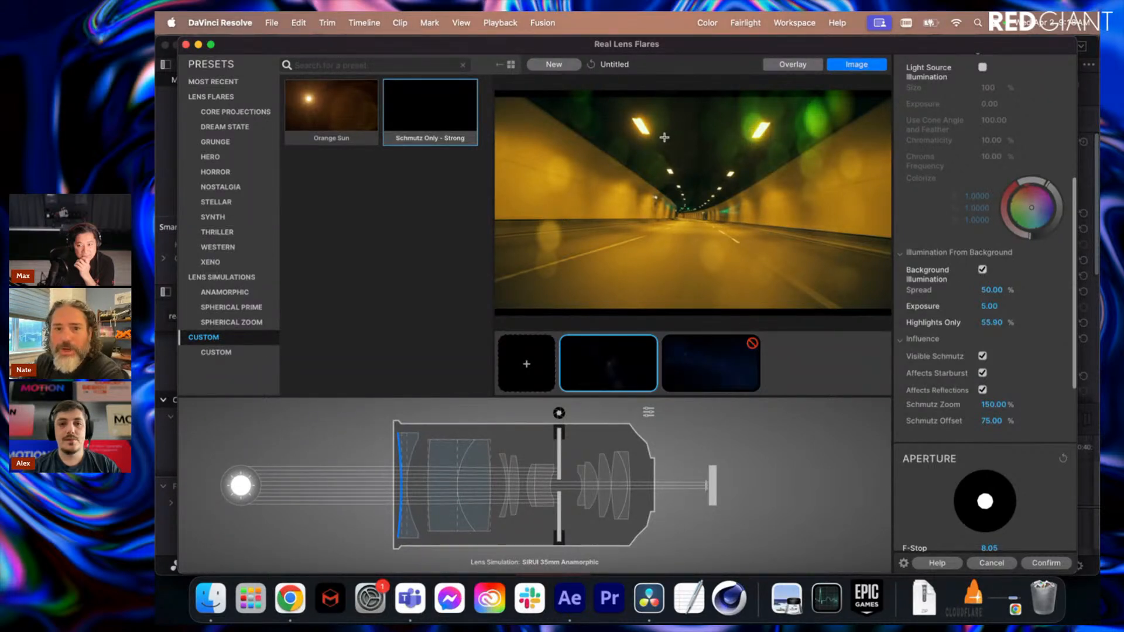
left_click(1058, 565)
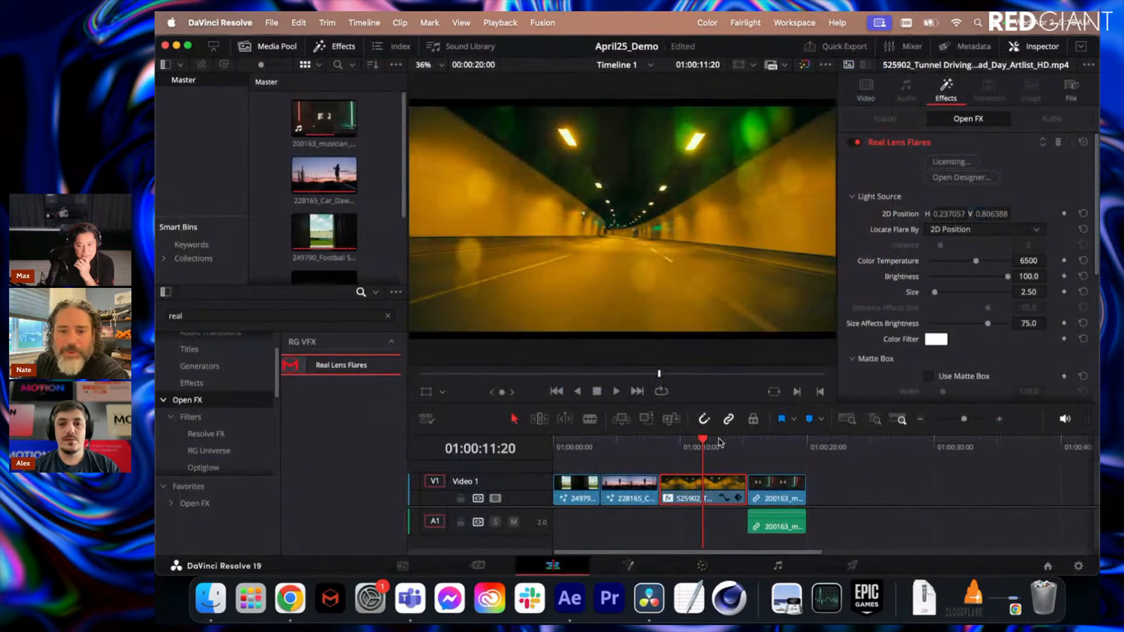
Scrub through the tunnel clip to examine how the schmutz reacts to the passing ceiling lights.
left_click_drag(706, 446, 705, 443)
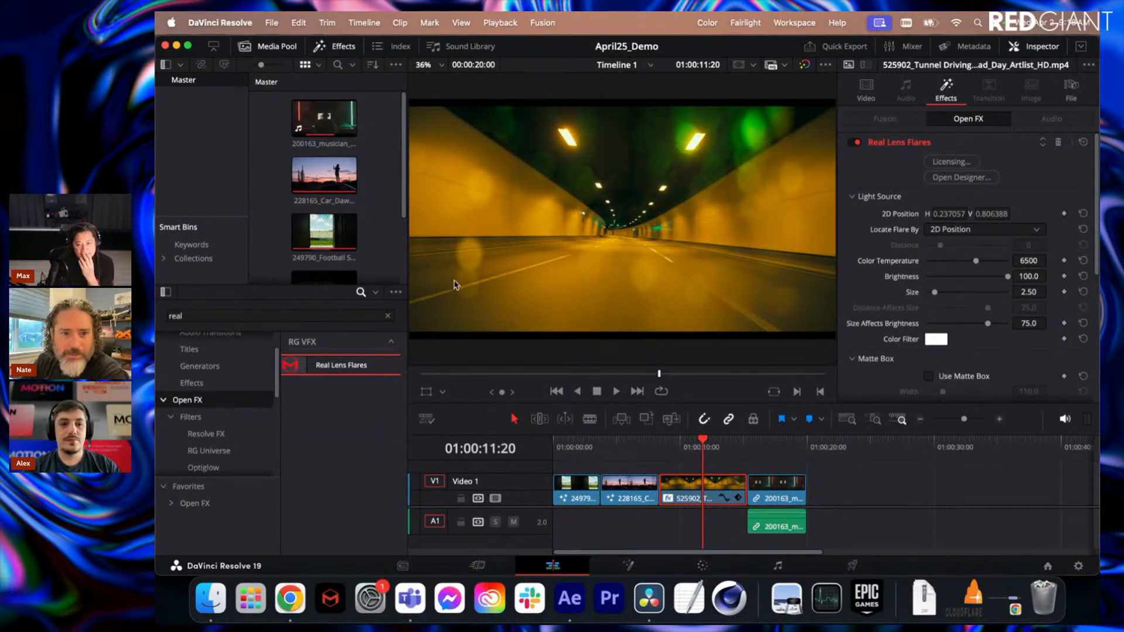
left_click_drag(704, 439, 710, 443)
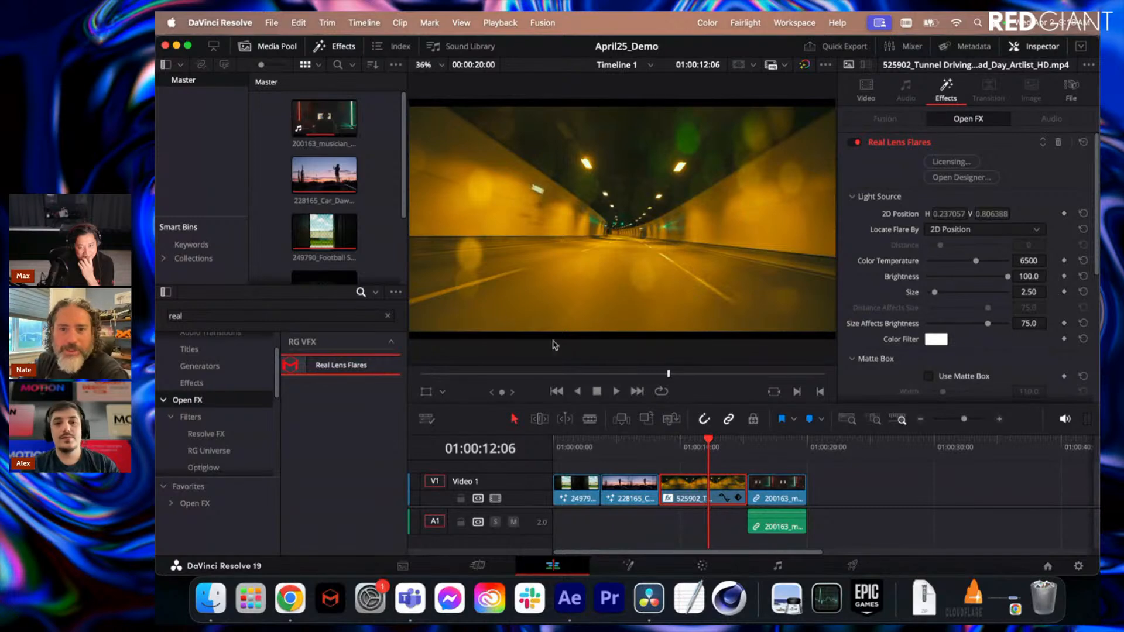
mouse_move(714, 449)
left_mouse_down()
mouse_move(696, 448)
mouse_move(714, 452)
left_mouse_up()
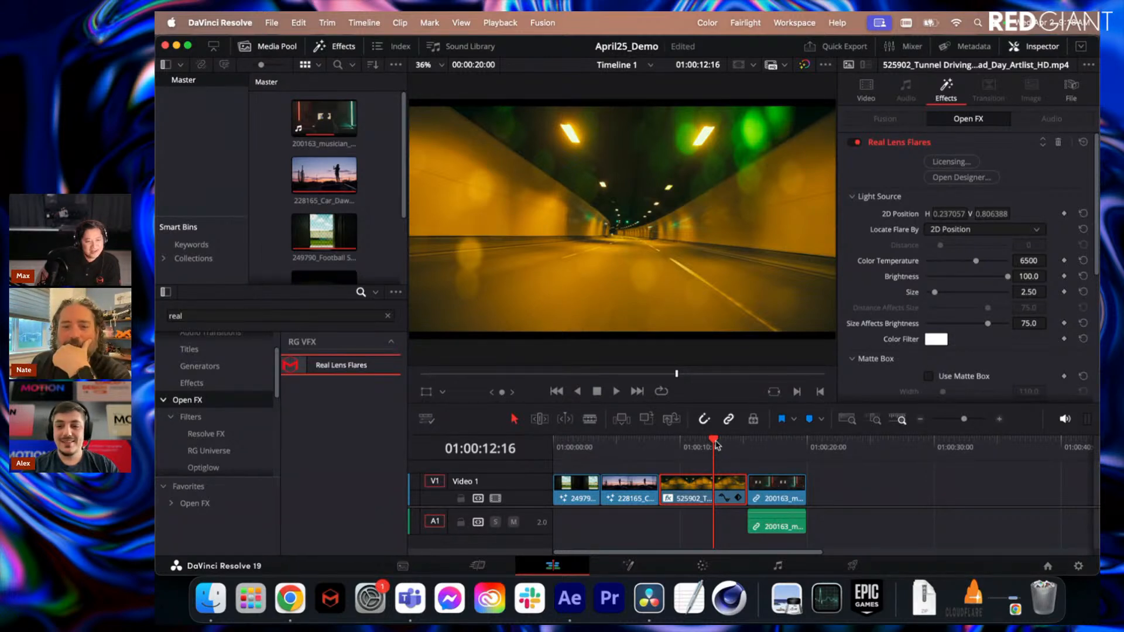
left_click_drag(716, 446, 703, 449)
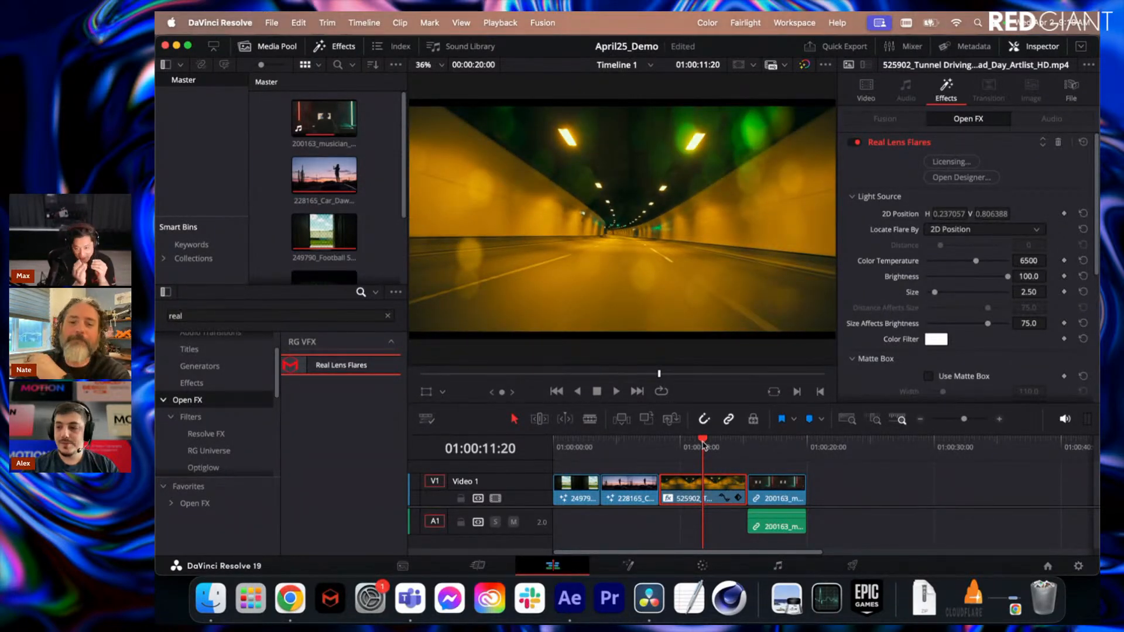
left_click_drag(703, 447, 705, 447)
left_click_drag(705, 446, 726, 455)
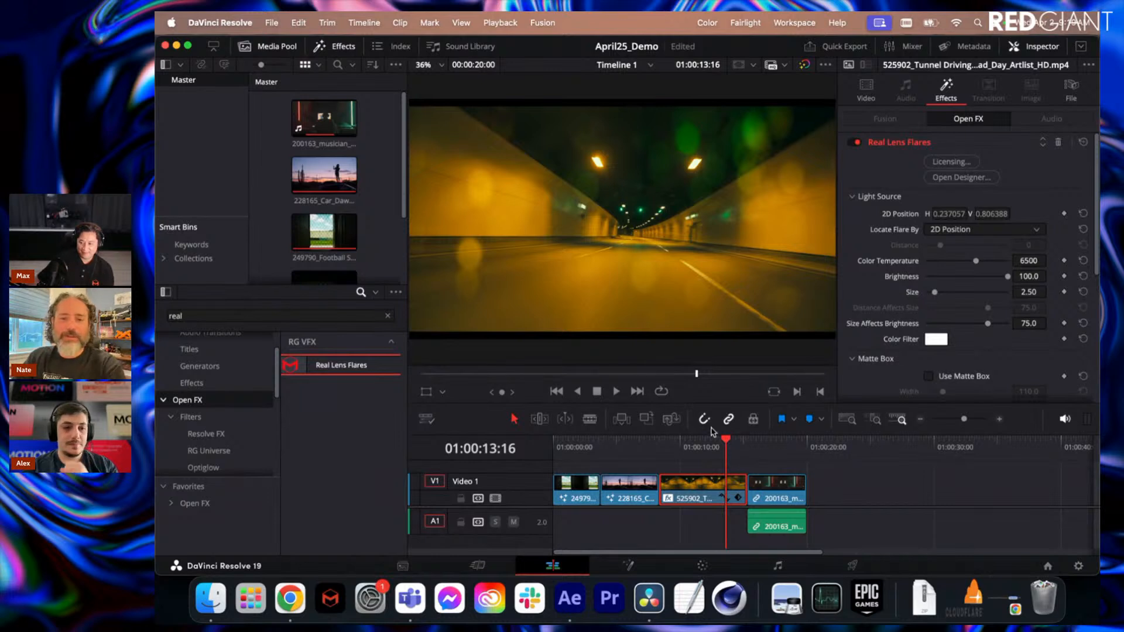
left_click_drag(724, 447, 723, 446)
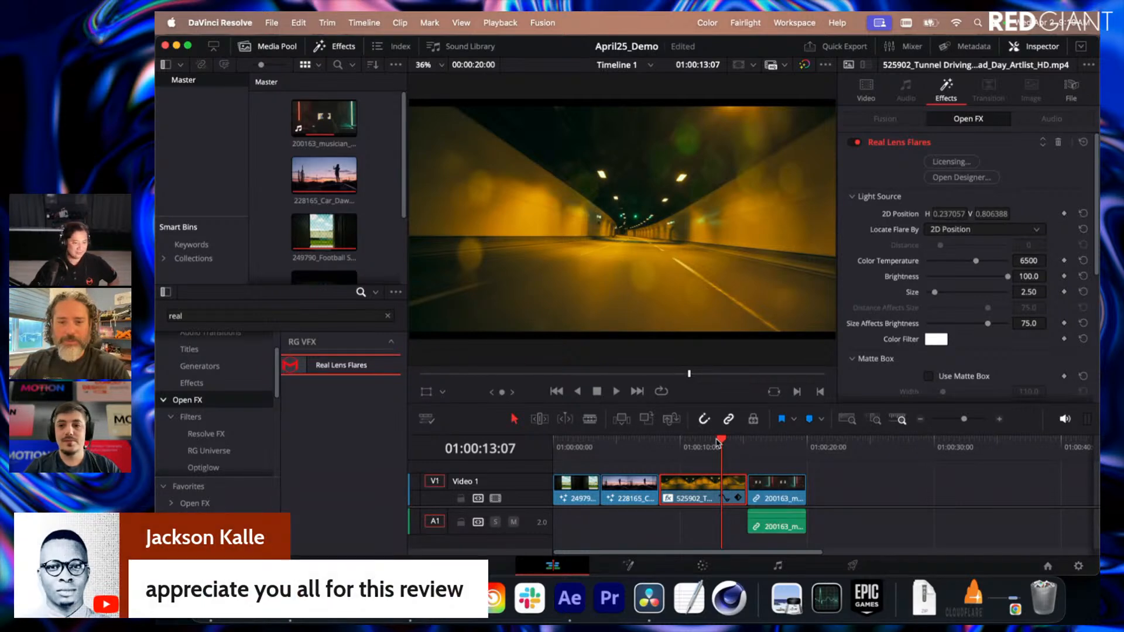
left_click_drag(717, 443, 715, 444)
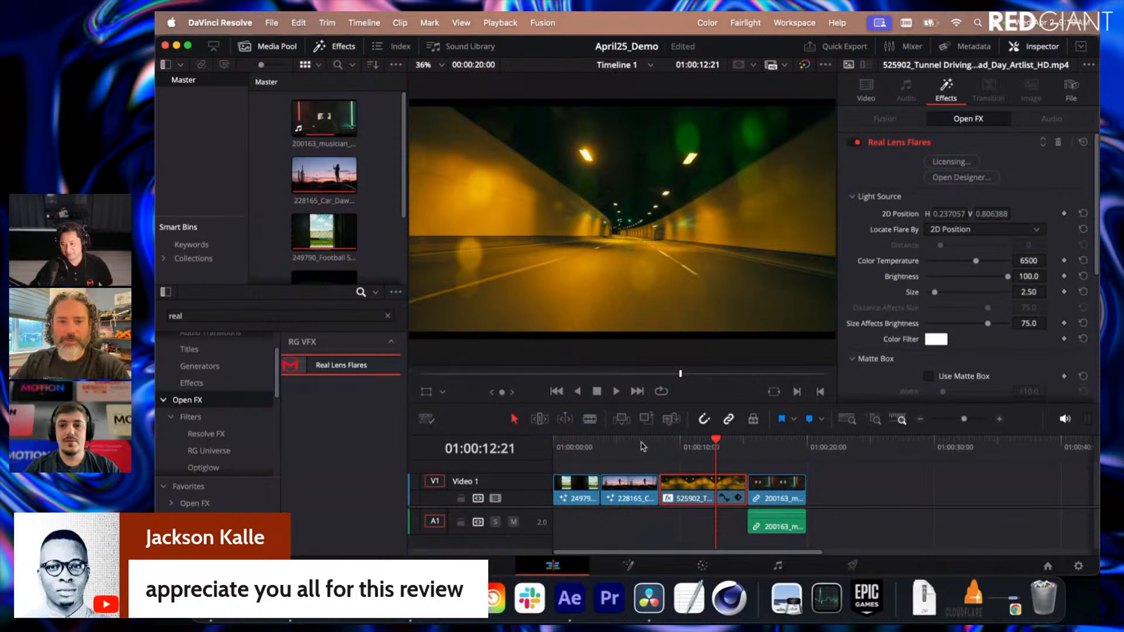
Scrub back and forth through the car clip on the timeline to examine the sun flare in the sunset shot.
mouse_move(643, 447)
left_mouse_down()
mouse_move(620, 446)
mouse_move(647, 449)
left_mouse_up()
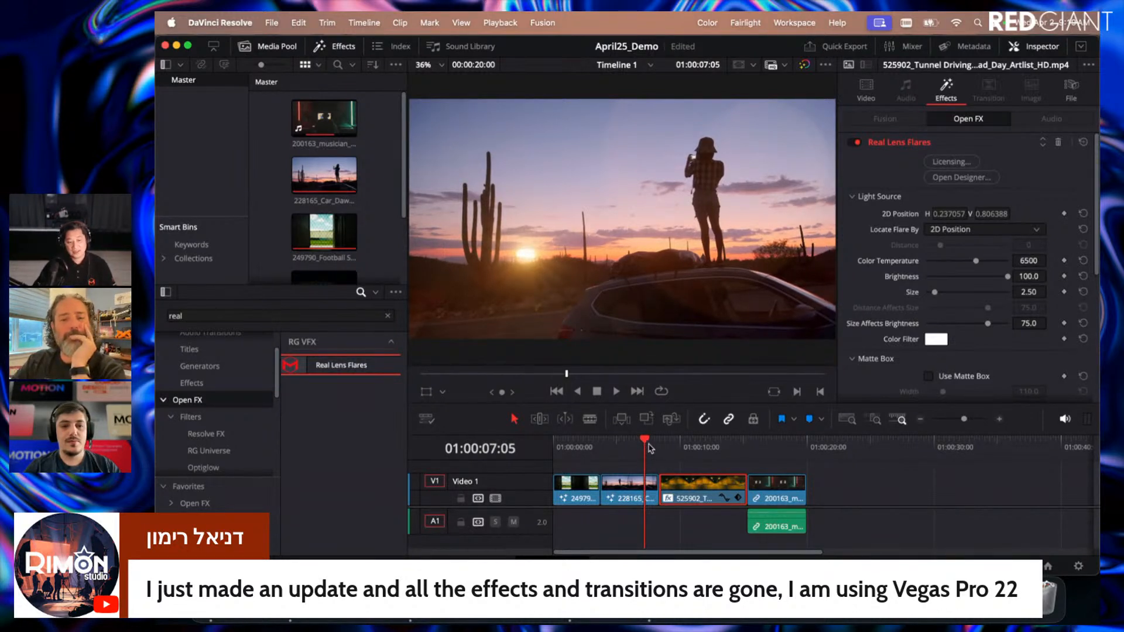
left_click(649, 445)
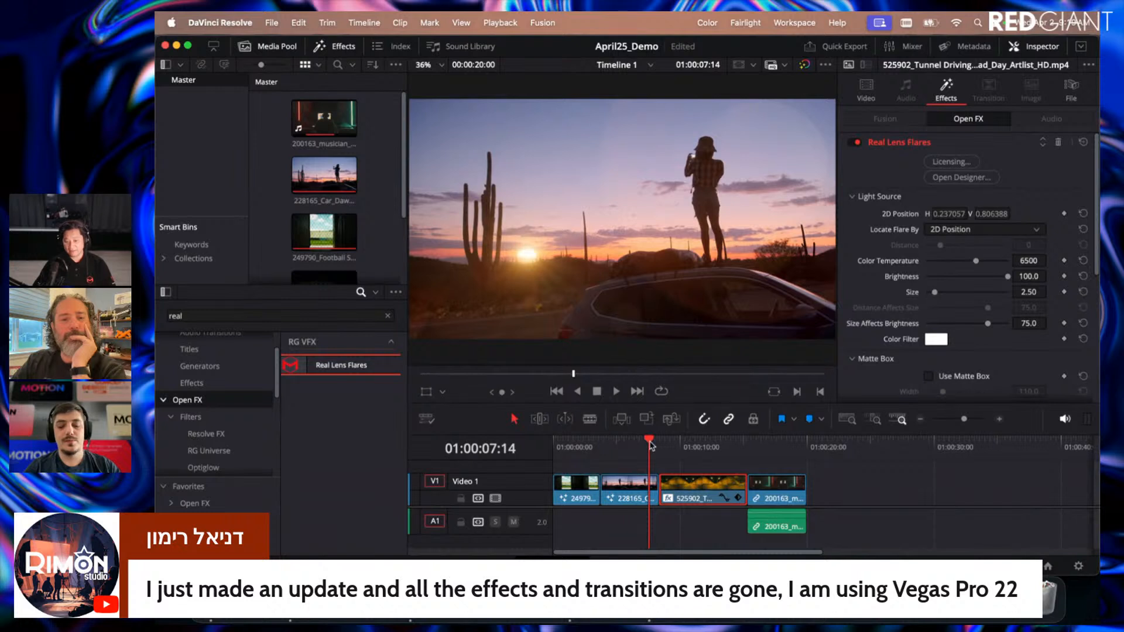
left_click_drag(649, 445, 639, 446)
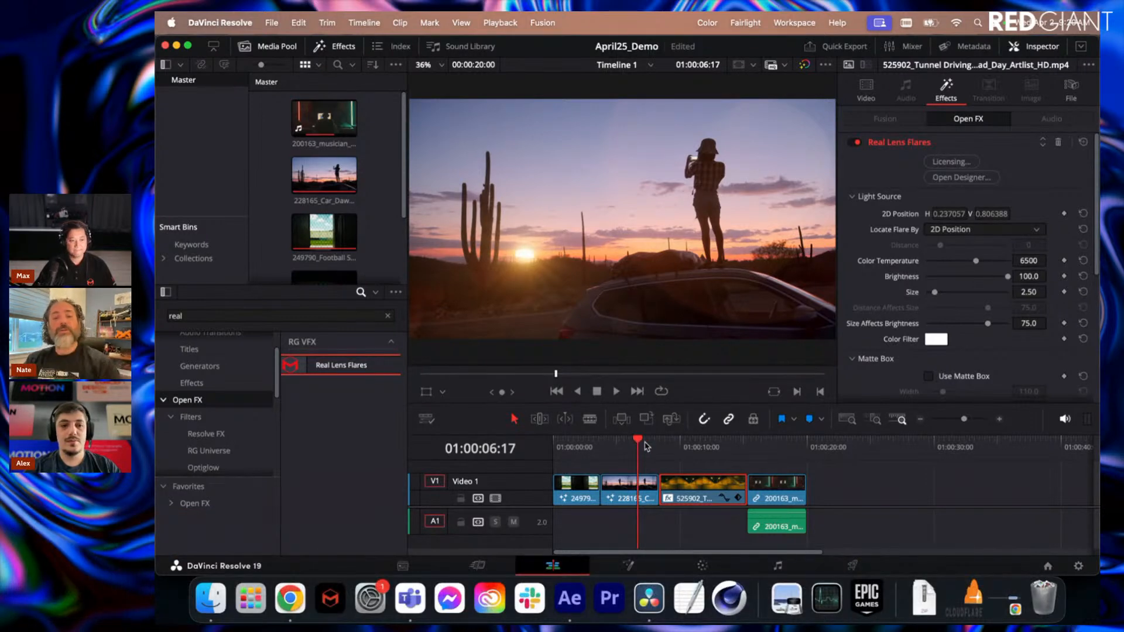
left_click_drag(639, 446, 632, 444)
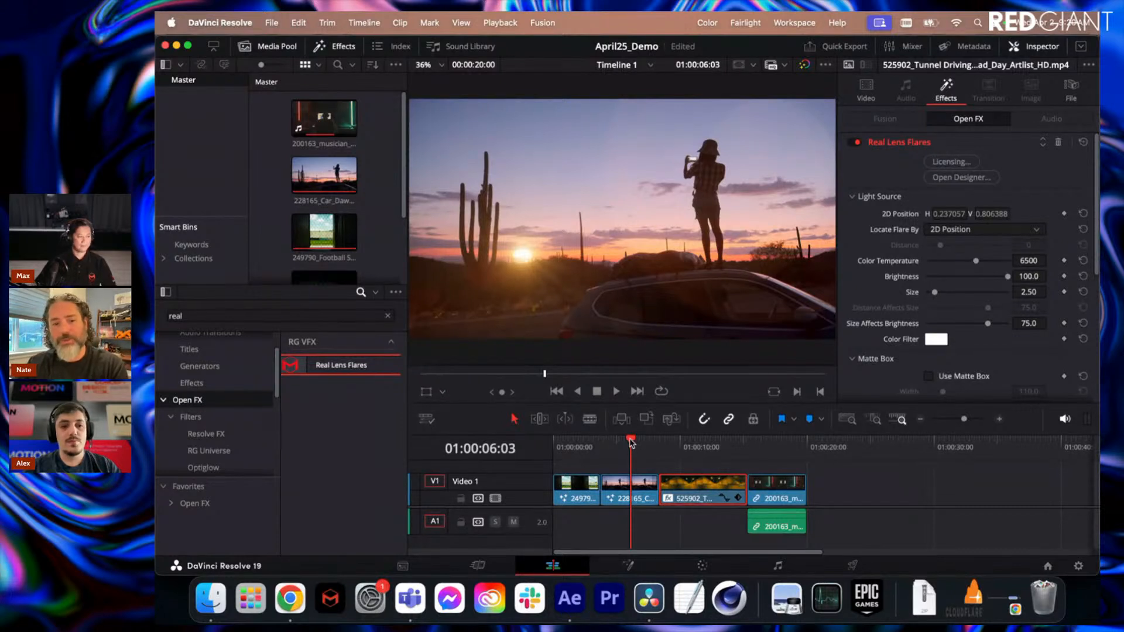
left_click_drag(632, 443, 627, 443)
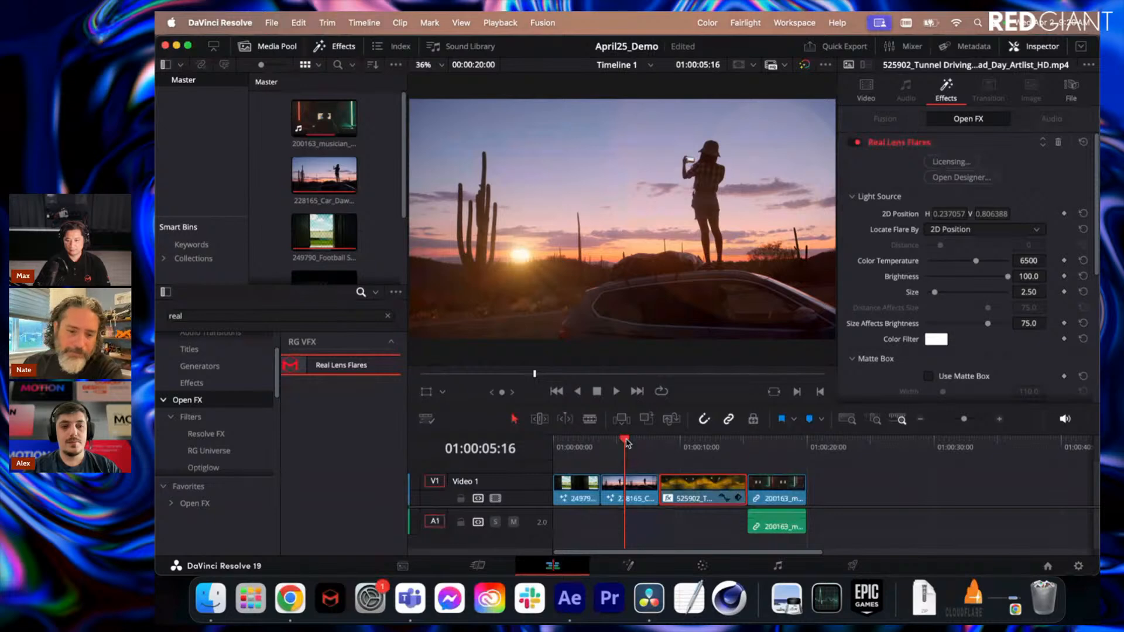
left_click(647, 443)
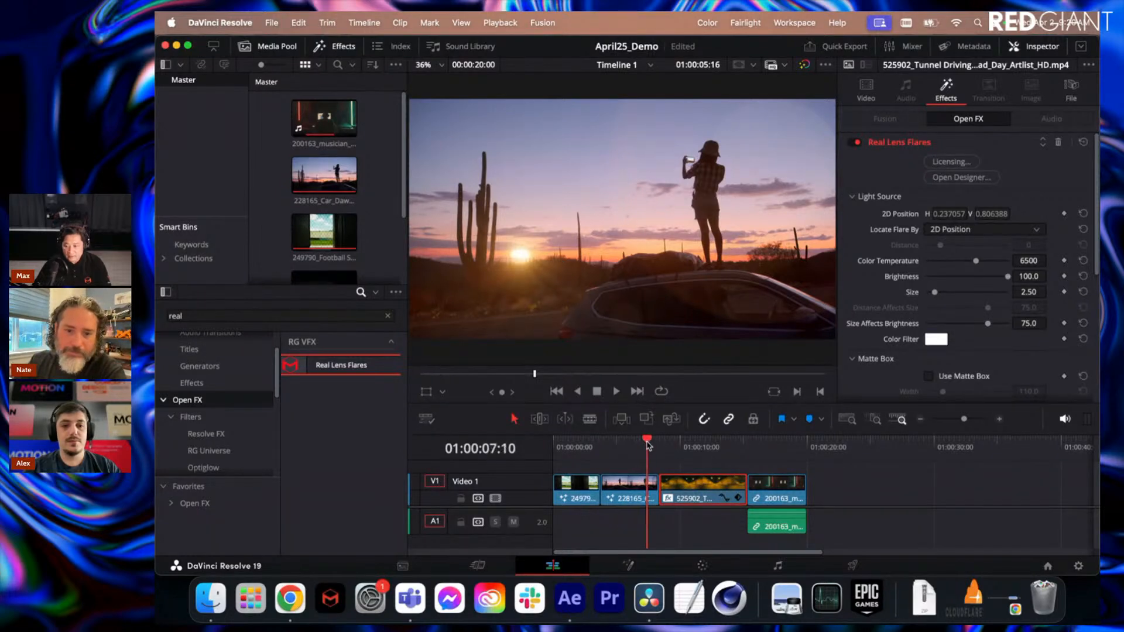
left_click_drag(647, 443, 649, 443)
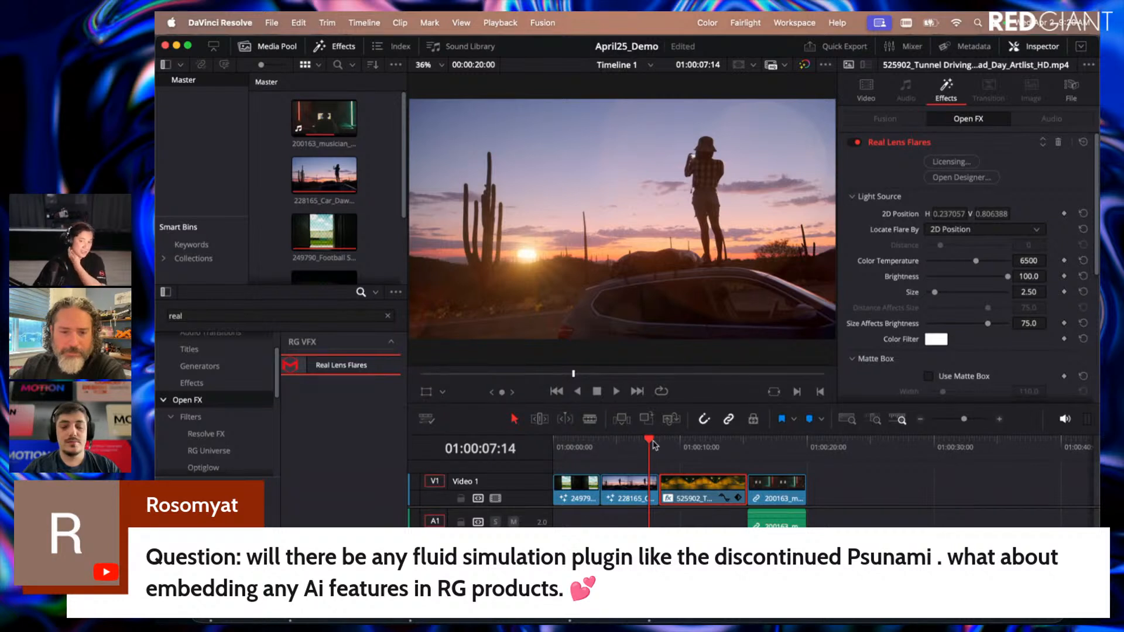
left_click(645, 443)
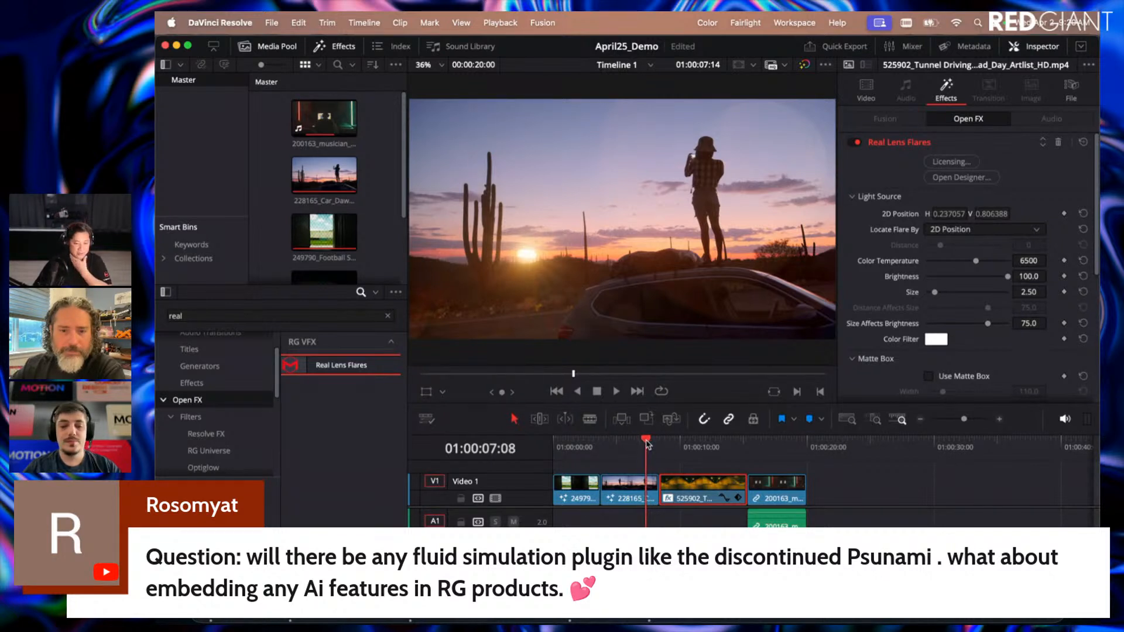
left_click(648, 443)
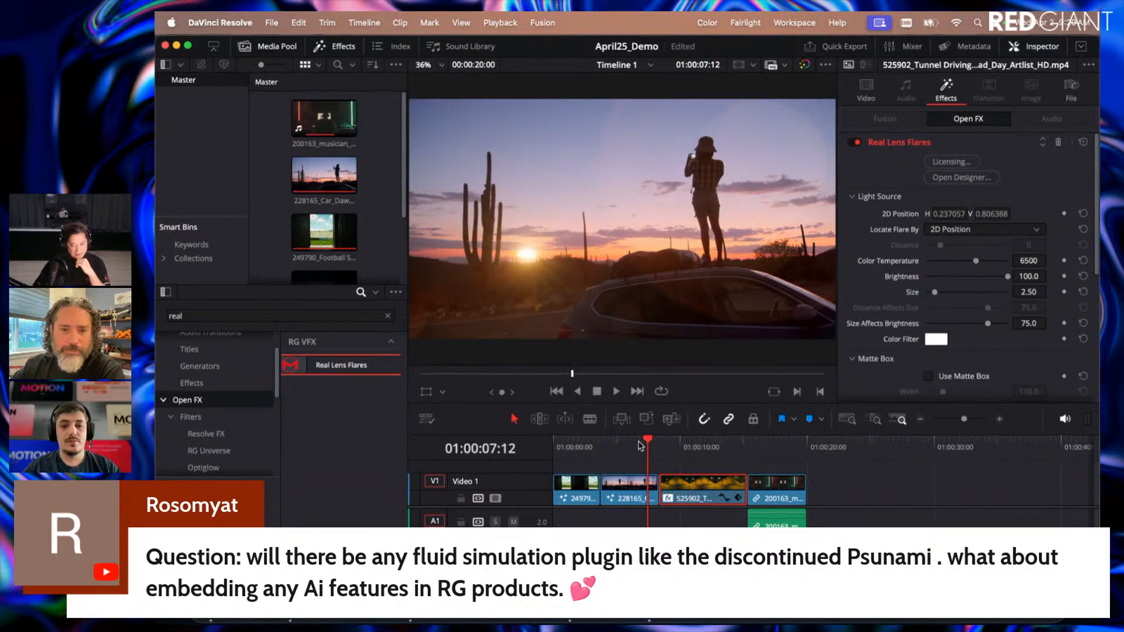
left_click_drag(640, 445, 617, 445)
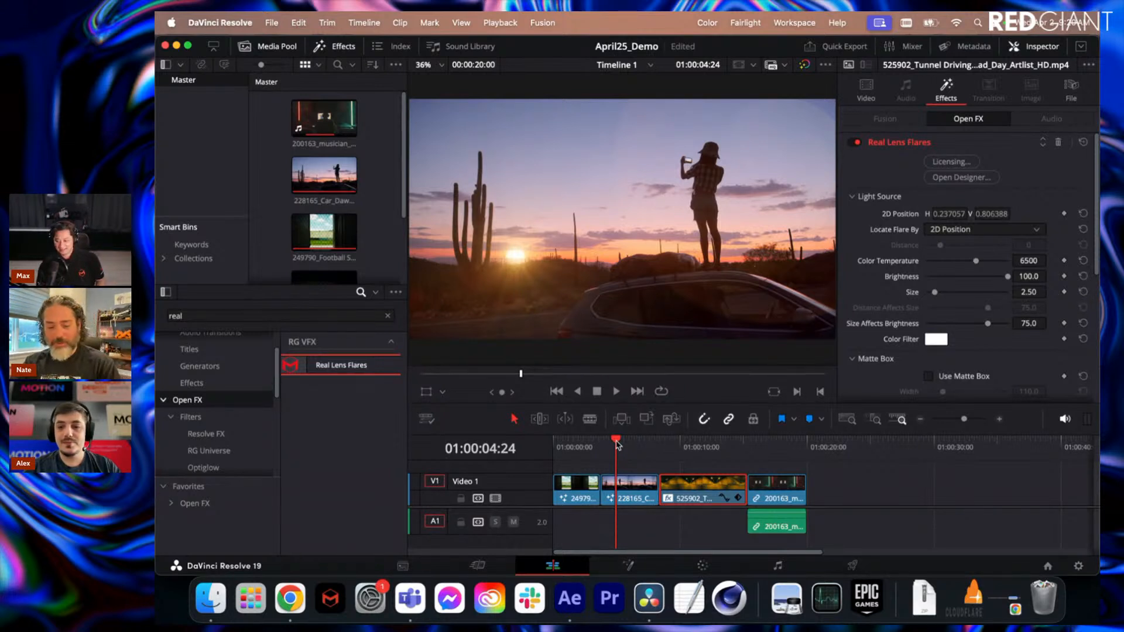
left_click_drag(618, 445, 625, 444)
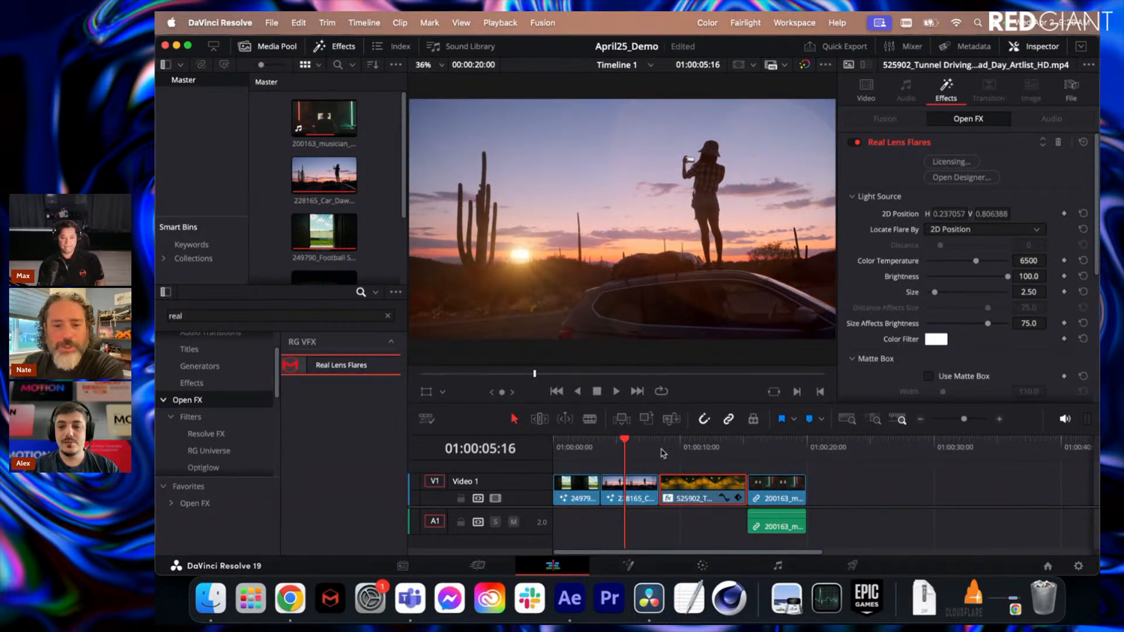
left_click(644, 445)
left_click_drag(644, 445, 646, 445)
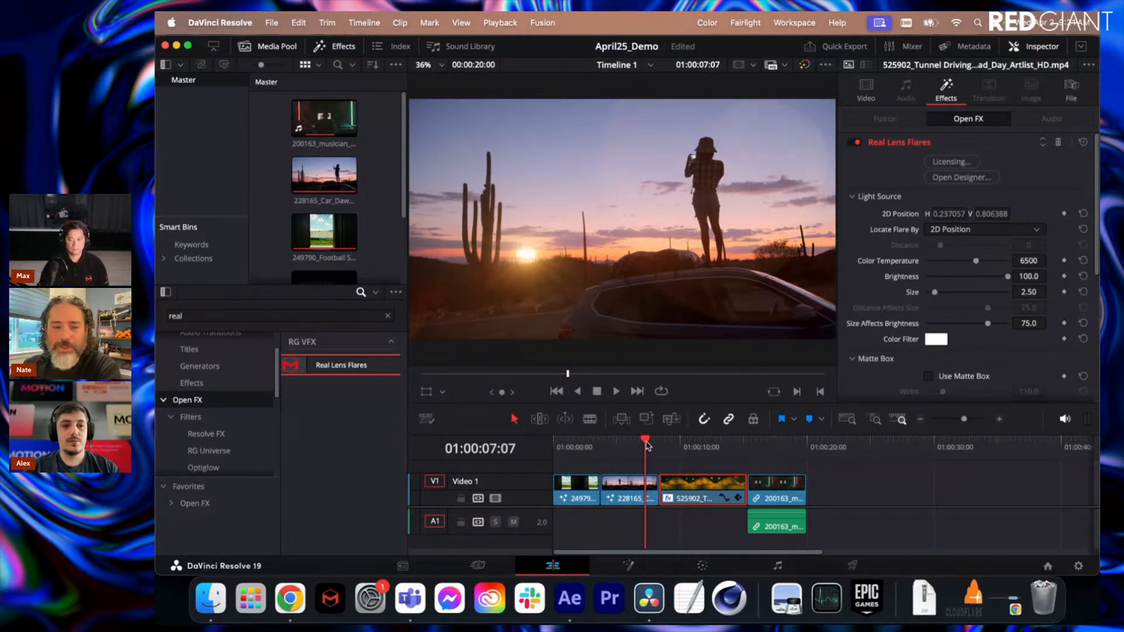
Move the playhead past the car and tunnel clips to 01:00:17:10 in the musician clip and select that clip.
left_click_drag(646, 445, 637, 446)
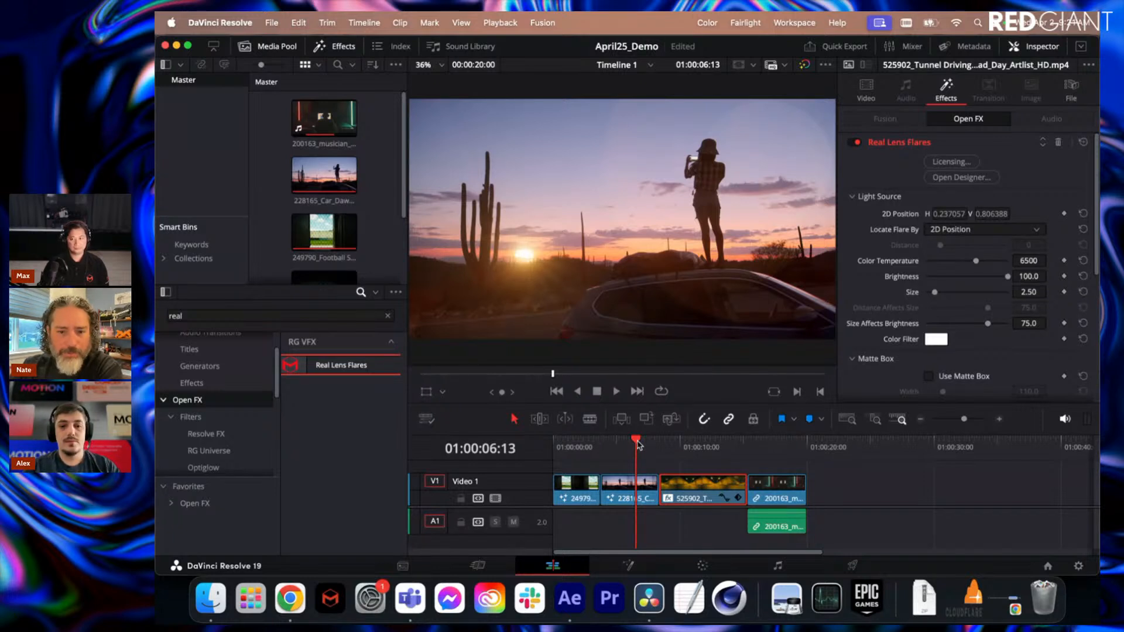
left_click_drag(639, 444, 698, 447)
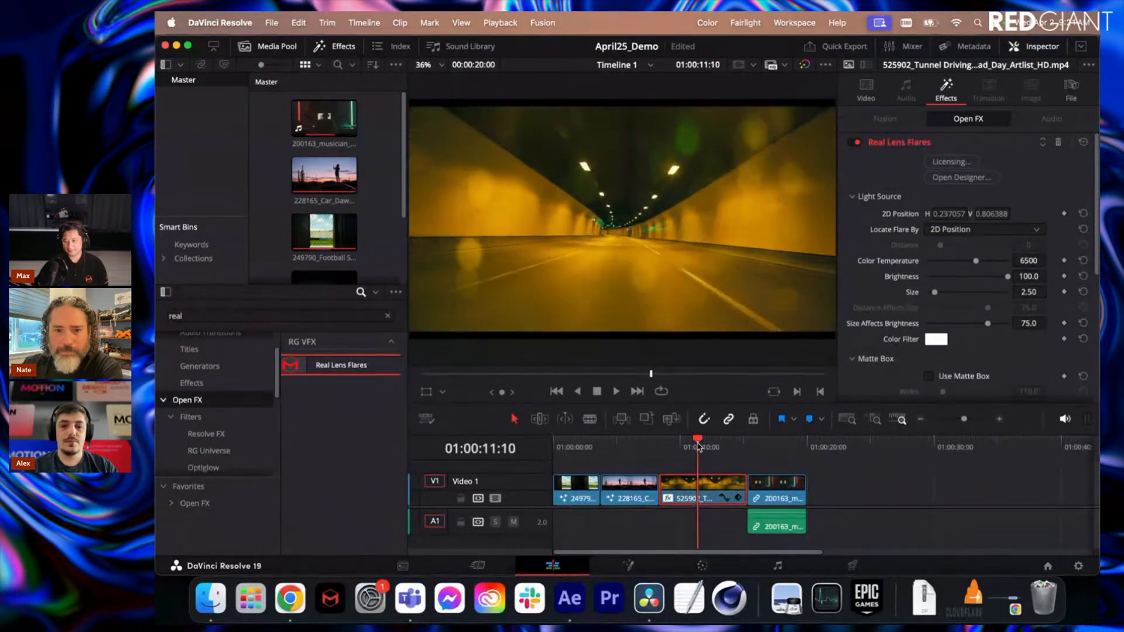
left_click(767, 448)
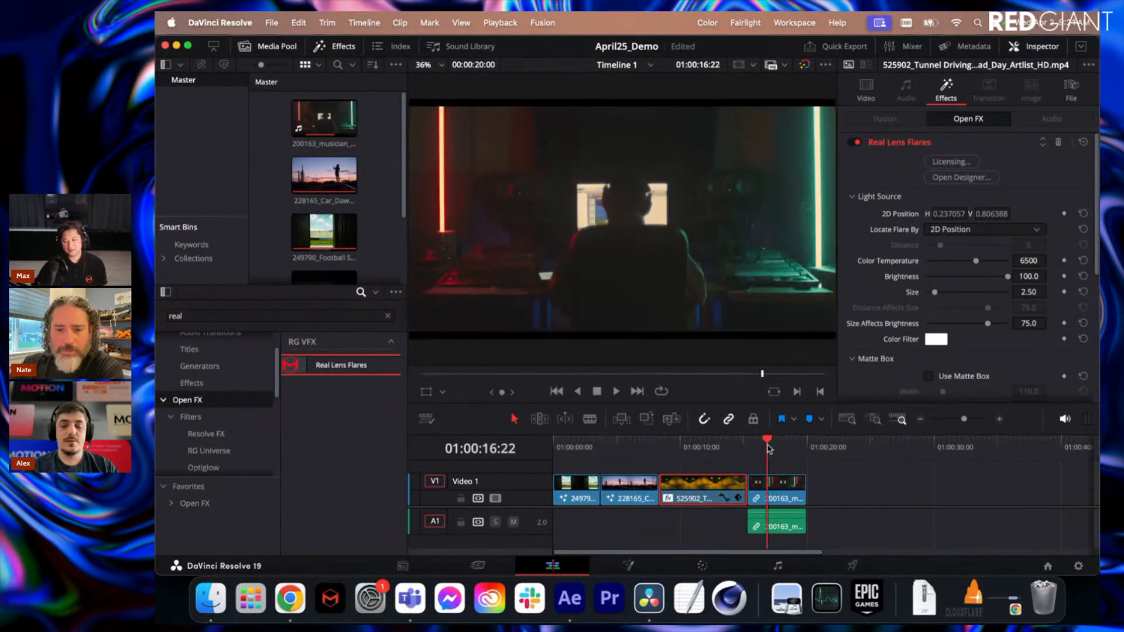
mouse_move(765, 446)
left_mouse_down()
mouse_move(736, 446)
mouse_move(777, 446)
left_mouse_up()
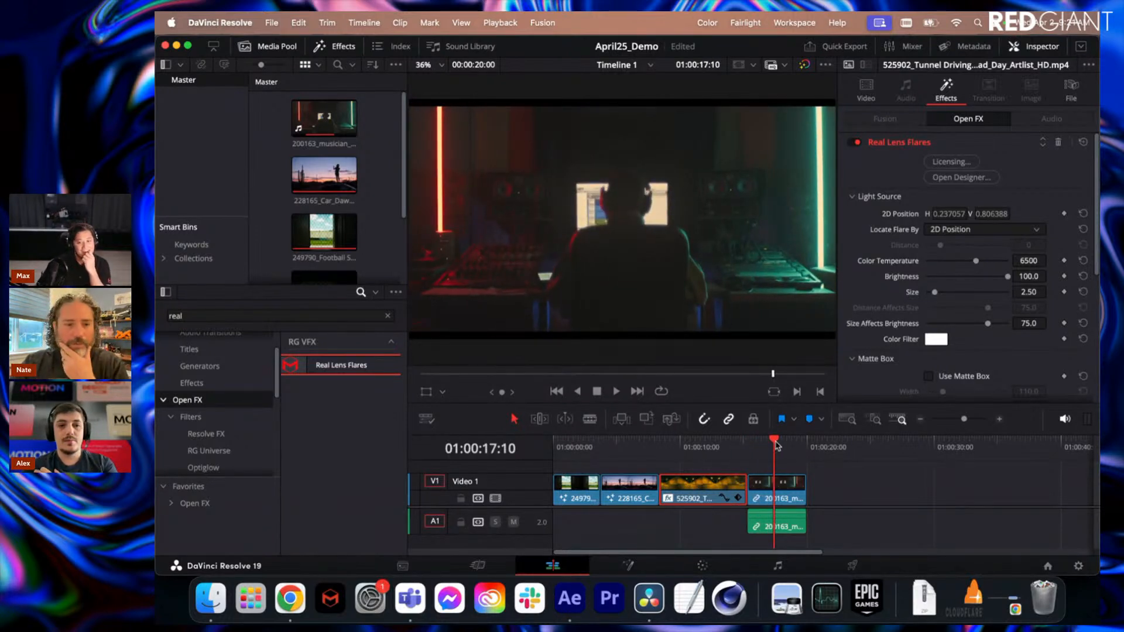
left_click(773, 487)
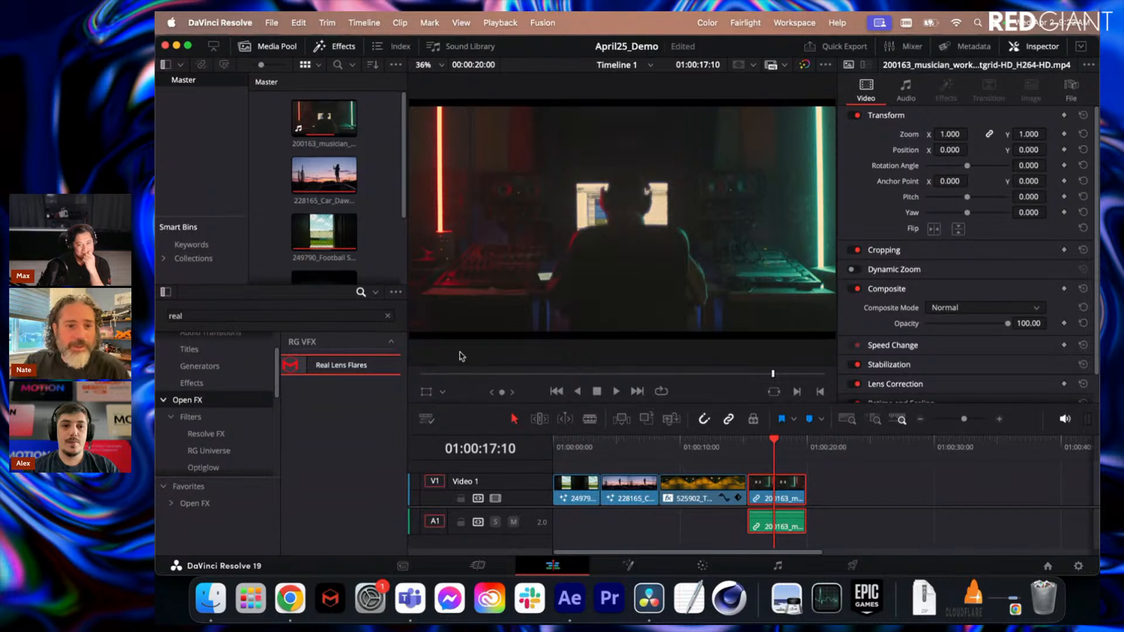
Search the effects for "opti" and apply Optical Glow to the musician clip at 01:00:17:13.
left_click(387, 316)
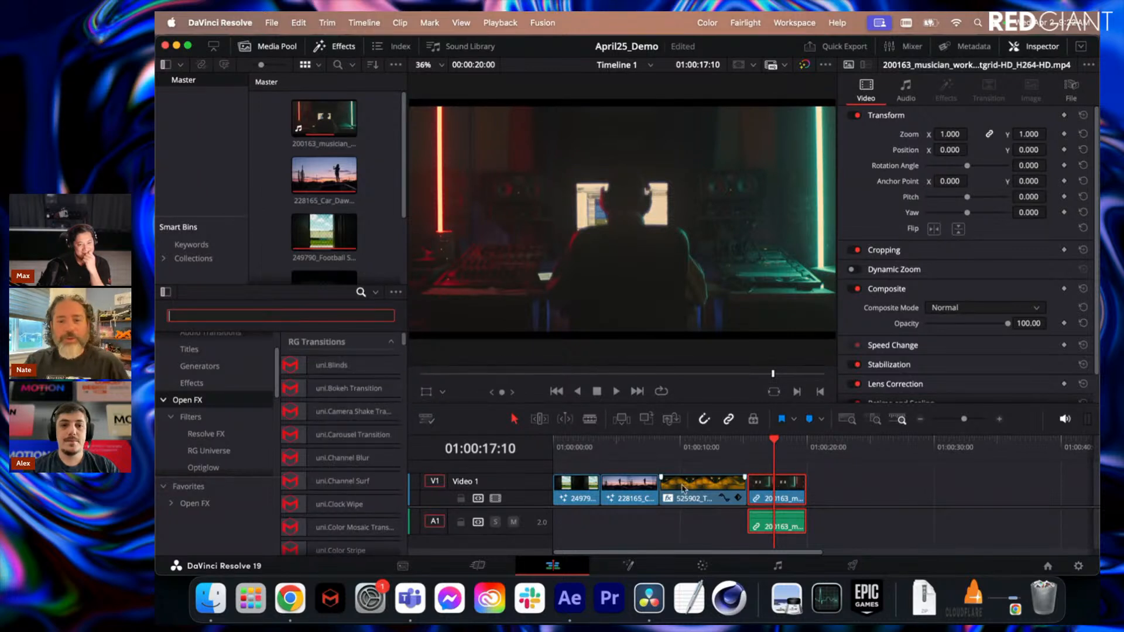
left_click(776, 445)
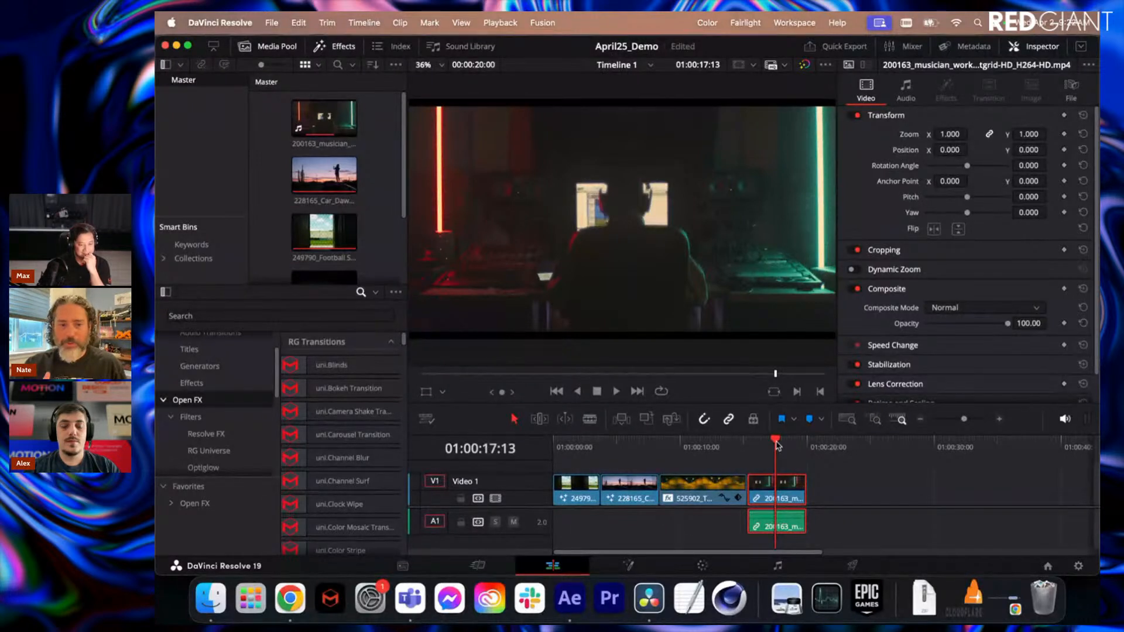
left_click(334, 317)
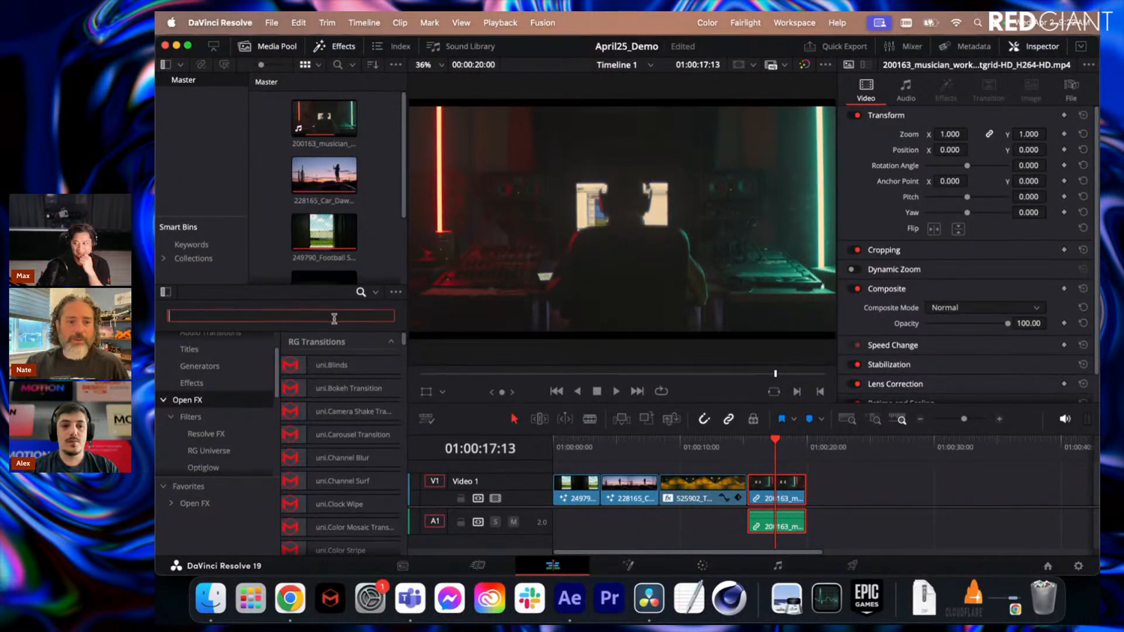
type("optia")
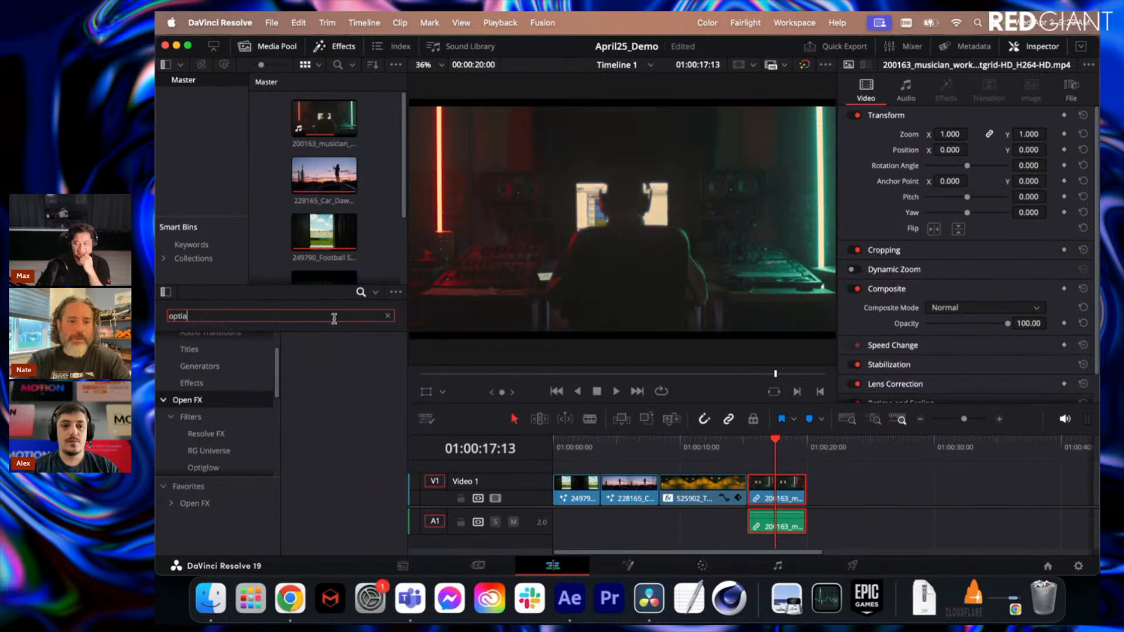
key("BackSpace")
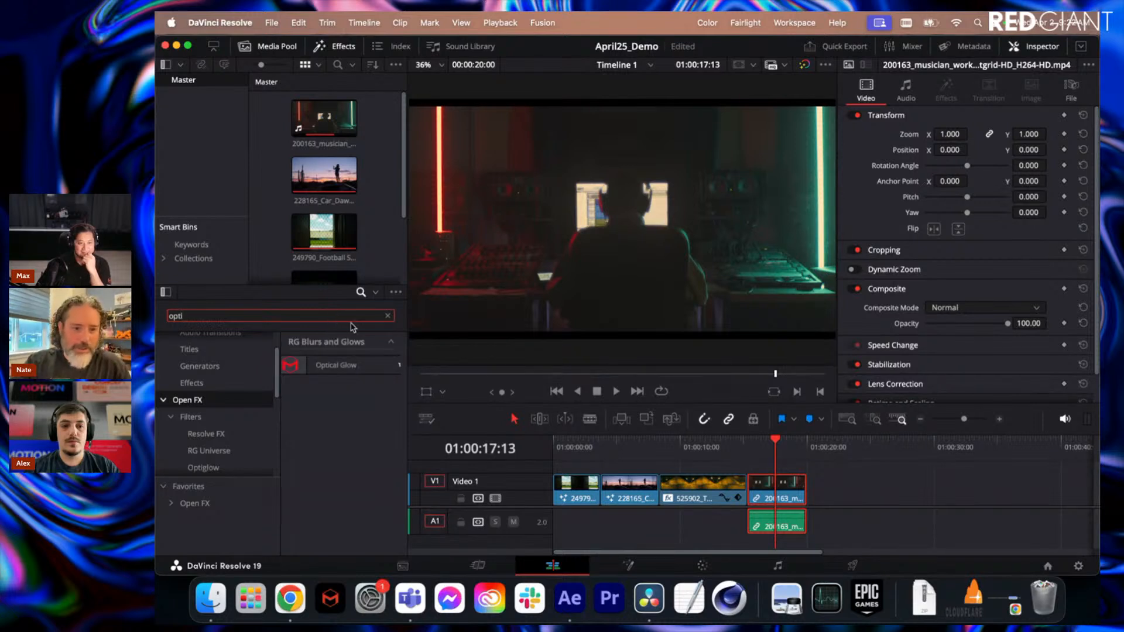
left_click_drag(343, 366, 768, 499)
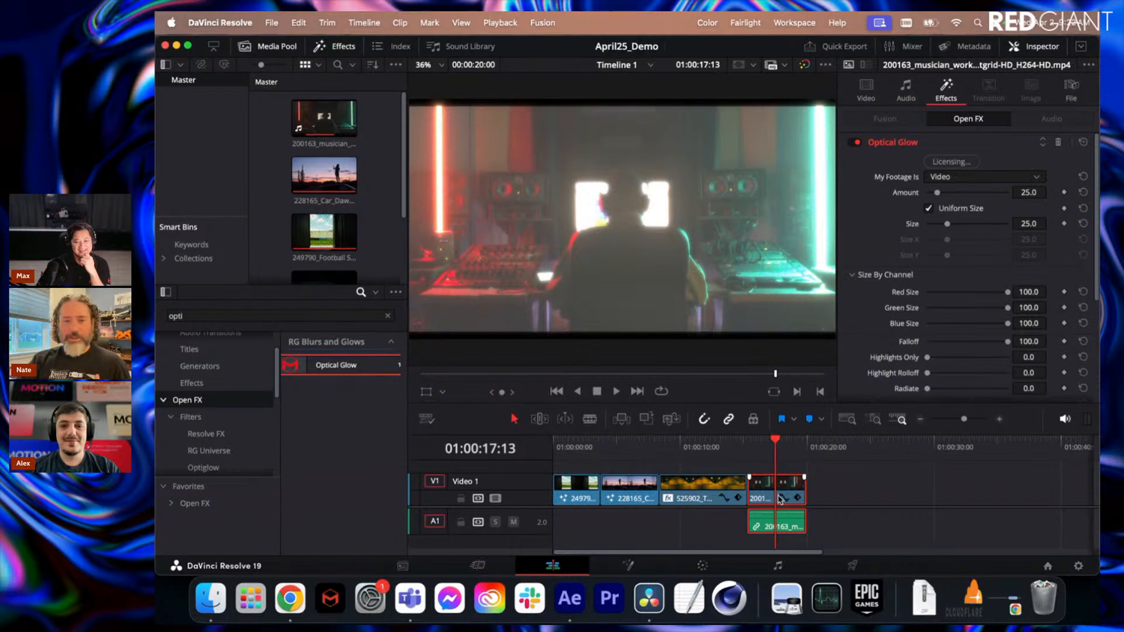
Set Optical Glow's Highlights Only to 43.4, Amount to 41.9 and Size to 71.3 on the musician clip.
scroll(848, 322, "down", 5)
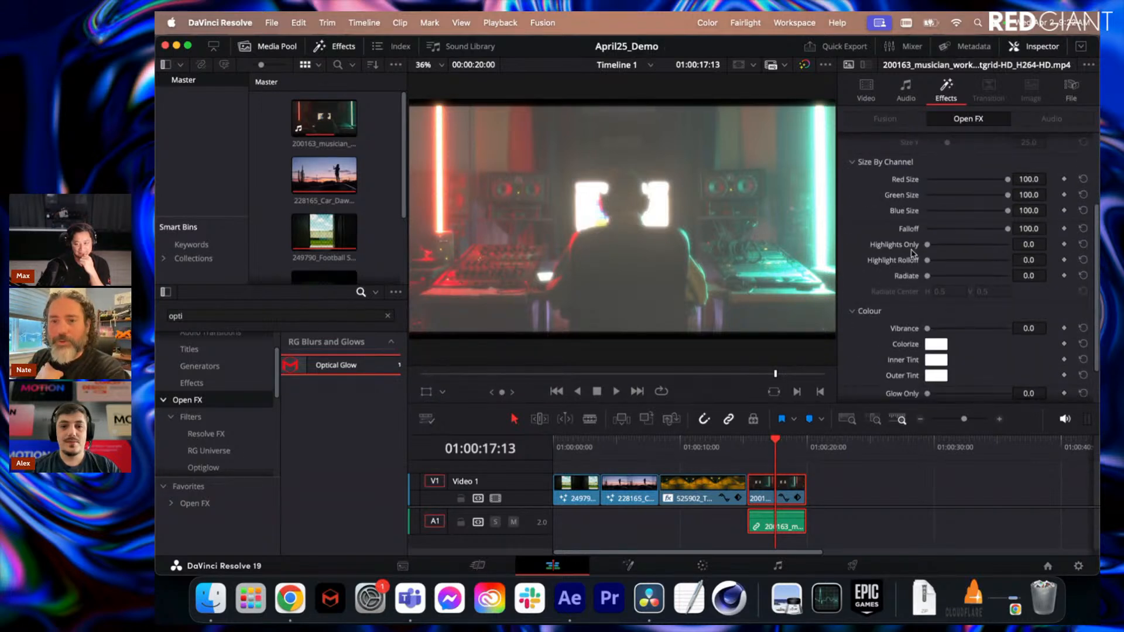
left_click_drag(927, 244, 963, 253)
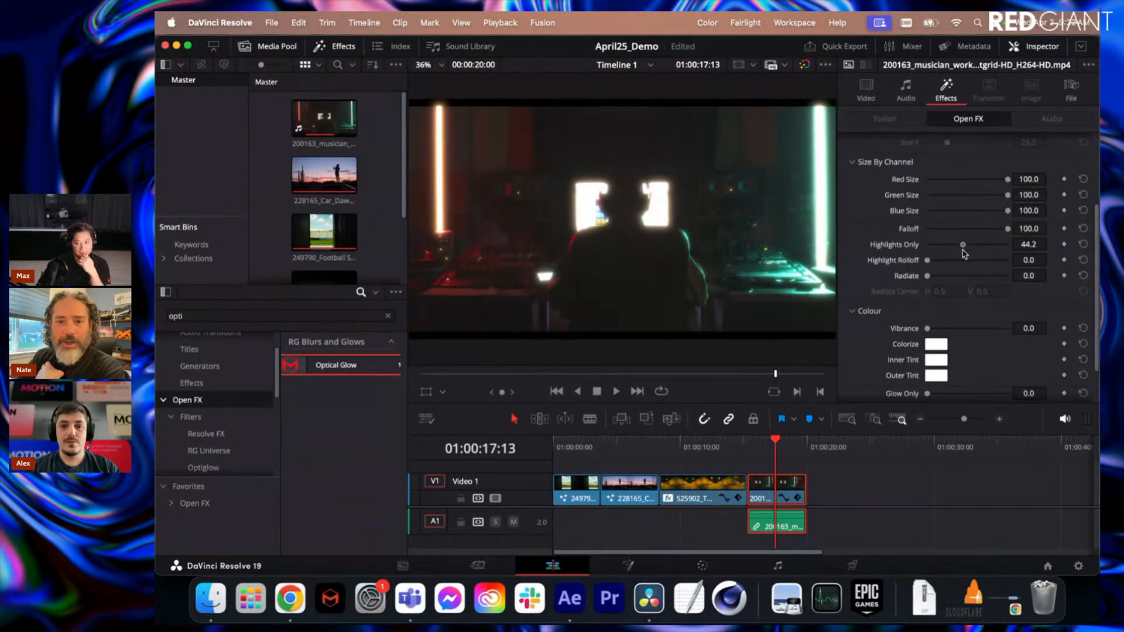
scroll(894, 327, "up", 5)
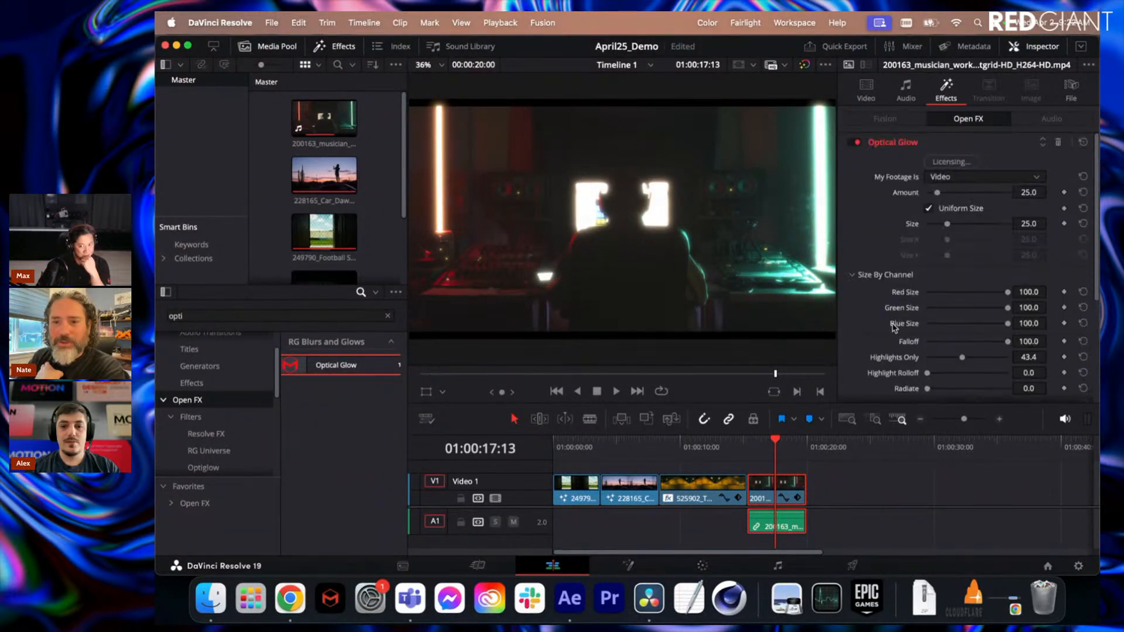
left_click_drag(937, 195, 985, 232)
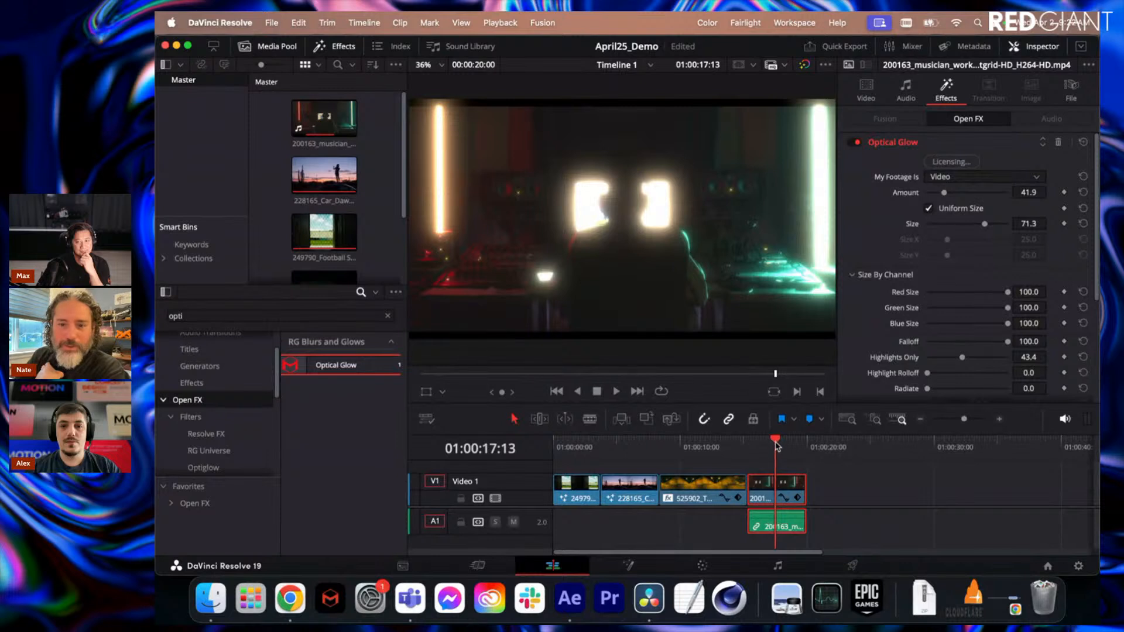
left_click_drag(775, 443, 781, 445)
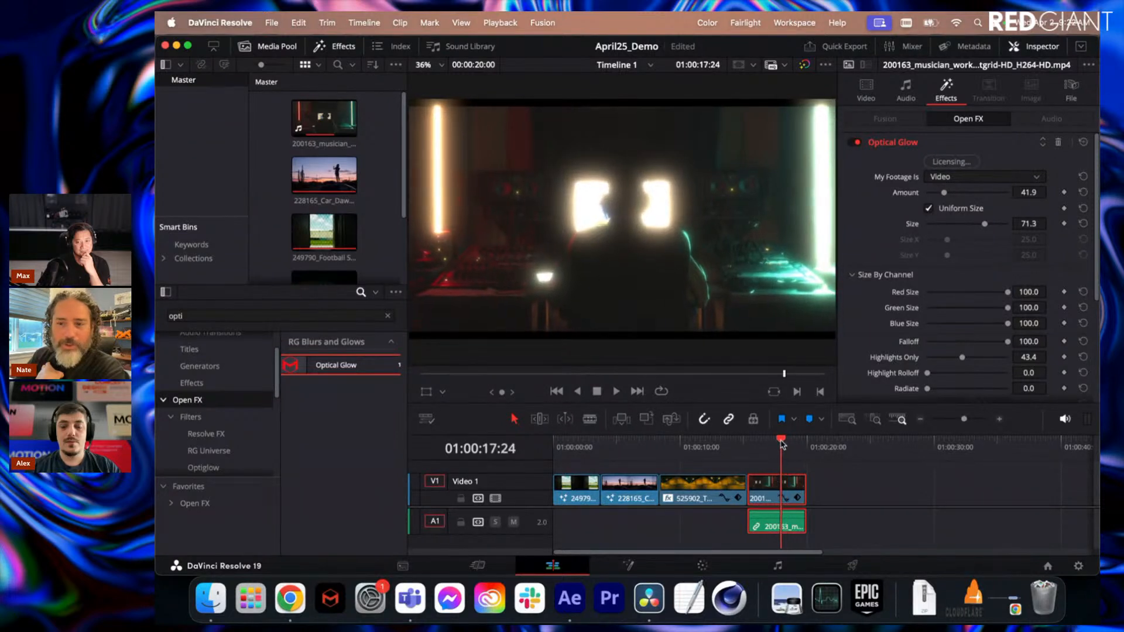
Set Optical Glow's Highlight Rolloff to 20.2 and Radiate to 100 at 01:00:17:24.
scroll(885, 331, "down", 5)
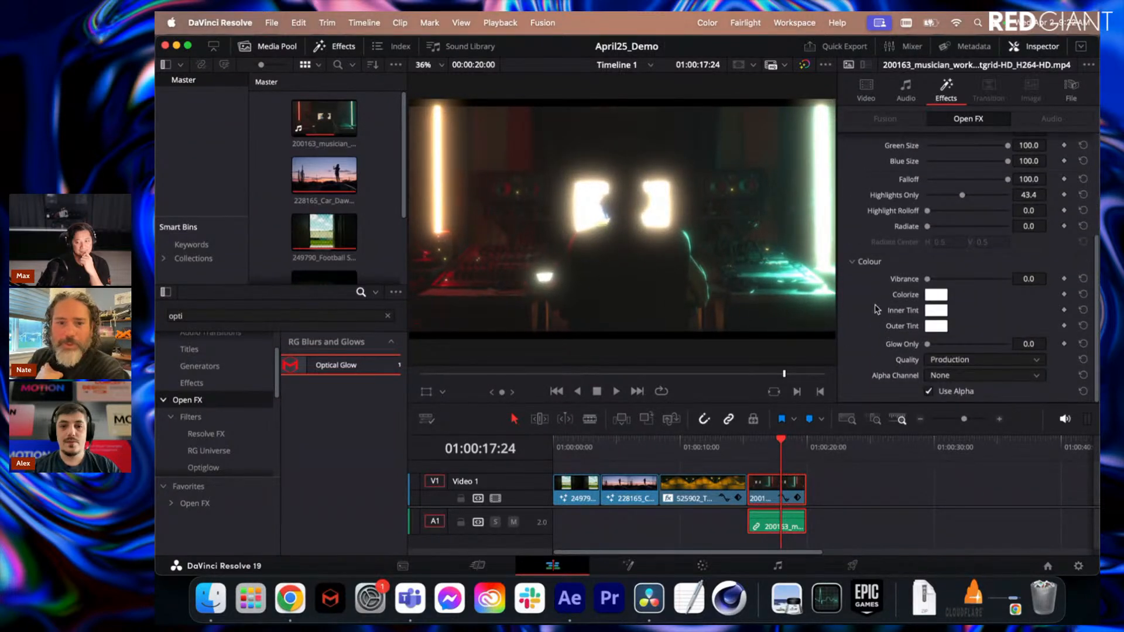
scroll(878, 310, "up", 5)
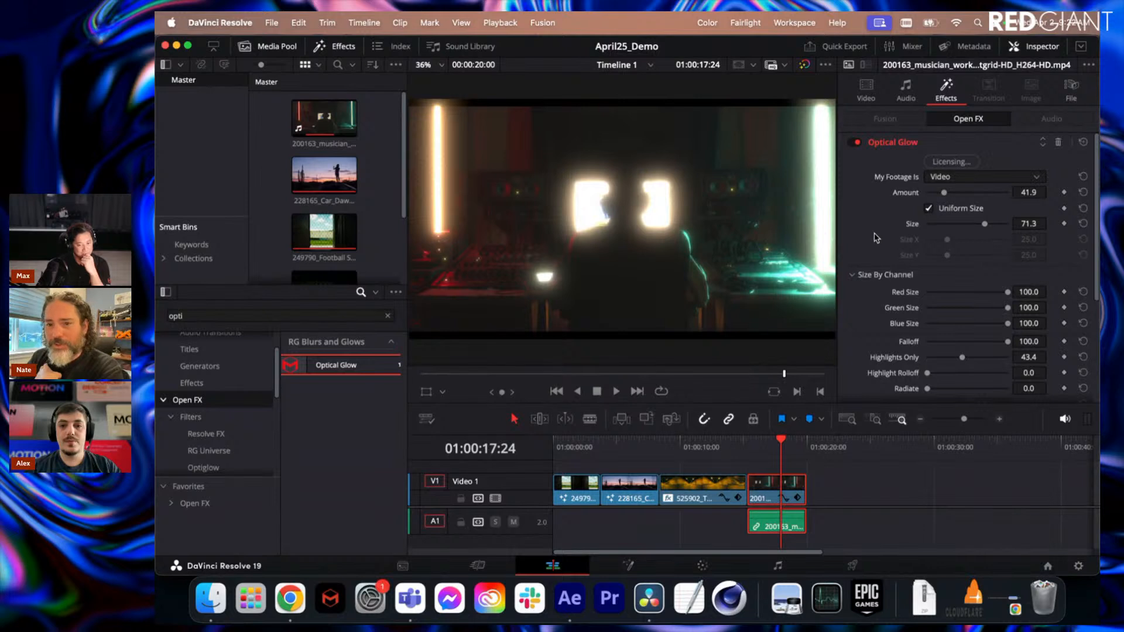
scroll(876, 237, "down", 4)
scroll(876, 237, "up", 3)
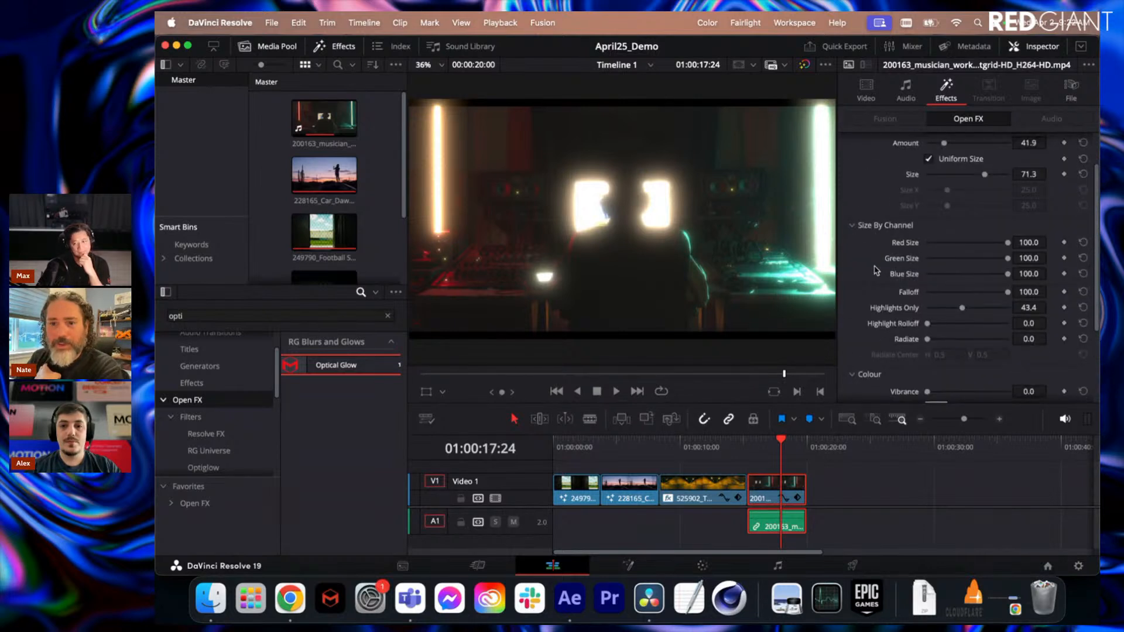
scroll(859, 244, "up", 3)
scroll(901, 275, "down", 5)
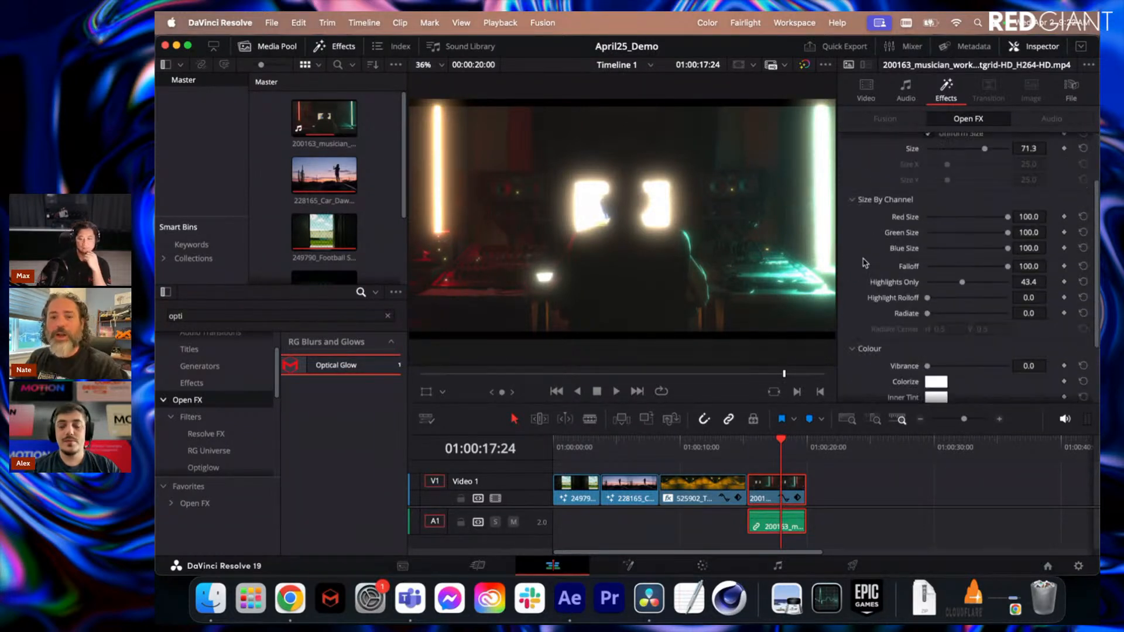
left_click_drag(927, 260, 1021, 285)
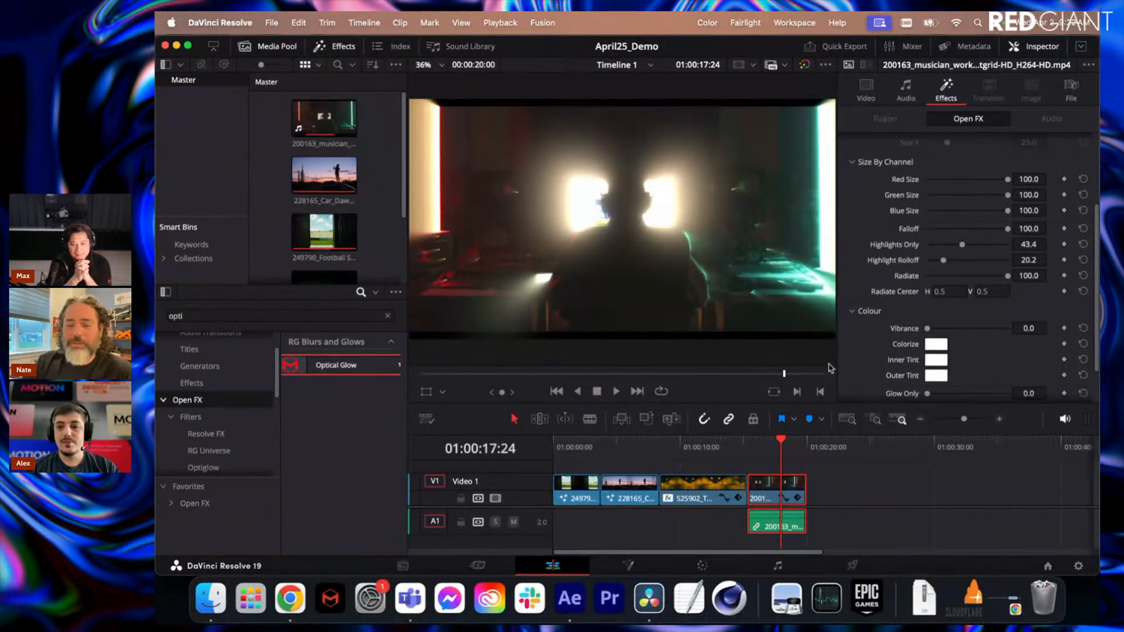
Review the remaining Optical Glow settings and scrub back through the musician clip to examine the radiating glow.
scroll(968, 357, "down", 3)
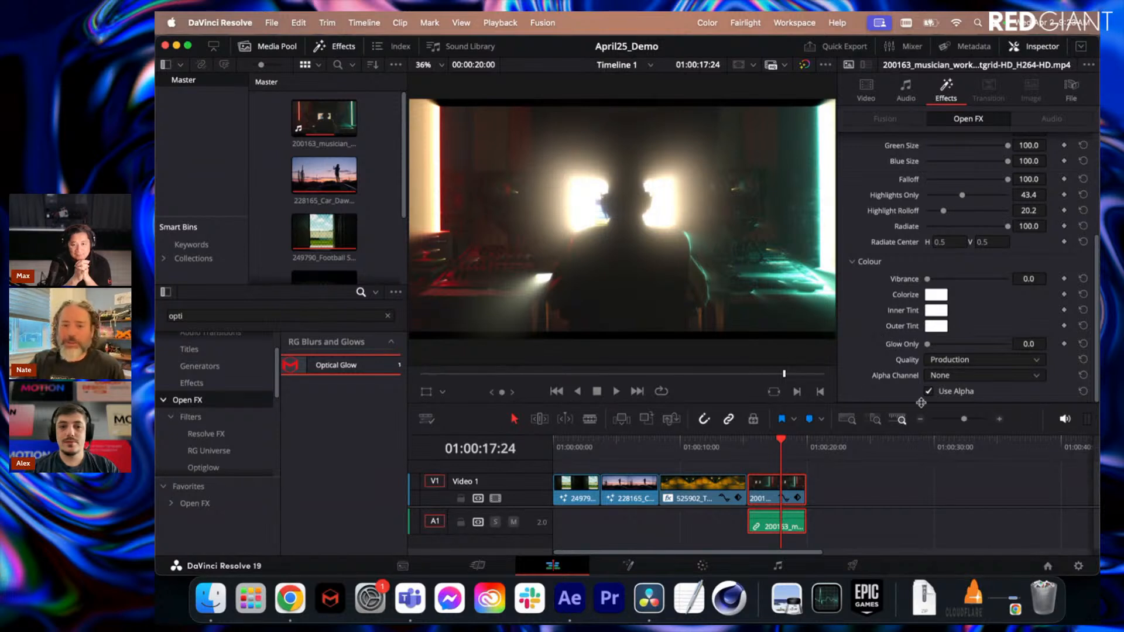
scroll(873, 341, "up", 10)
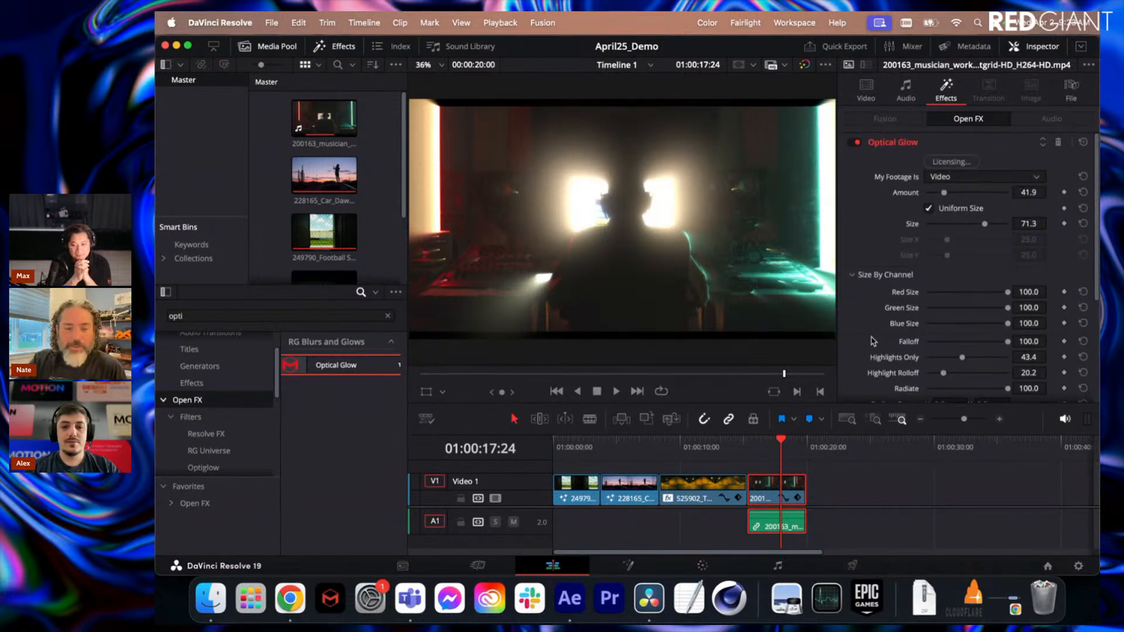
mouse_move(780, 440)
left_mouse_down()
mouse_move(758, 444)
mouse_move(788, 451)
mouse_move(766, 454)
left_mouse_up()
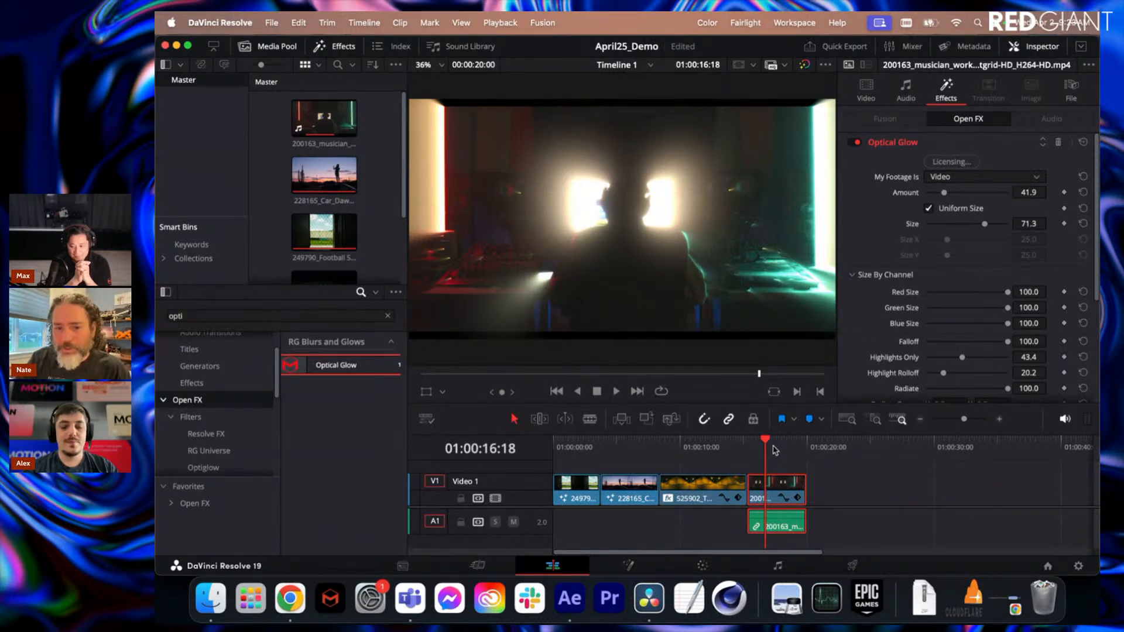
left_click_drag(776, 447, 760, 448)
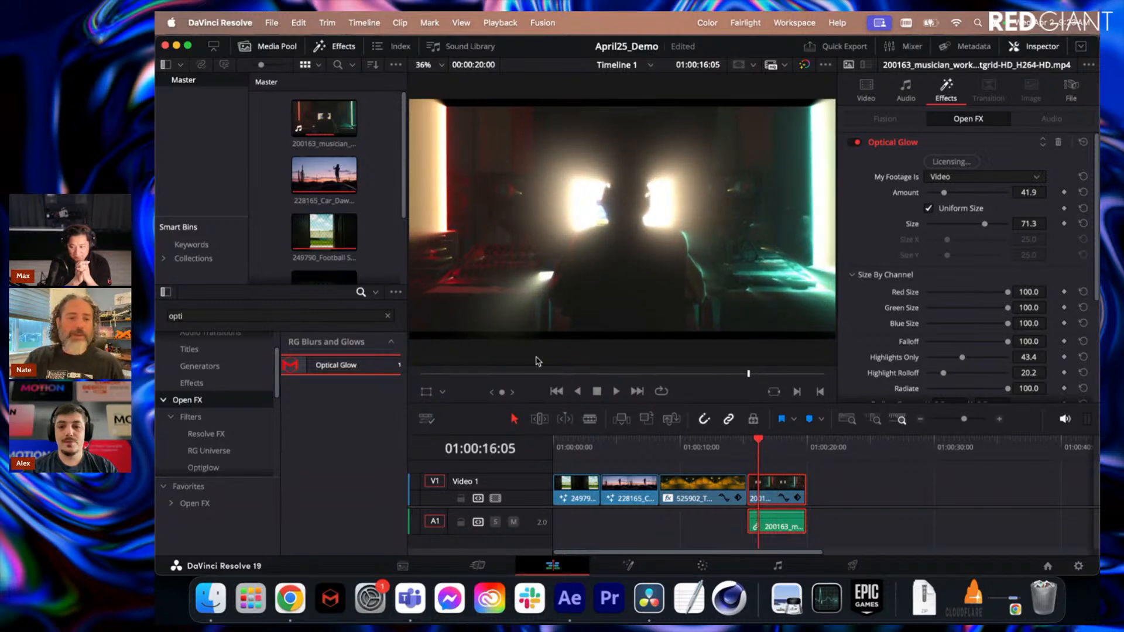
Clear the effects search and browse the Open FX transitions and the RG Universe filters.
left_click(388, 317)
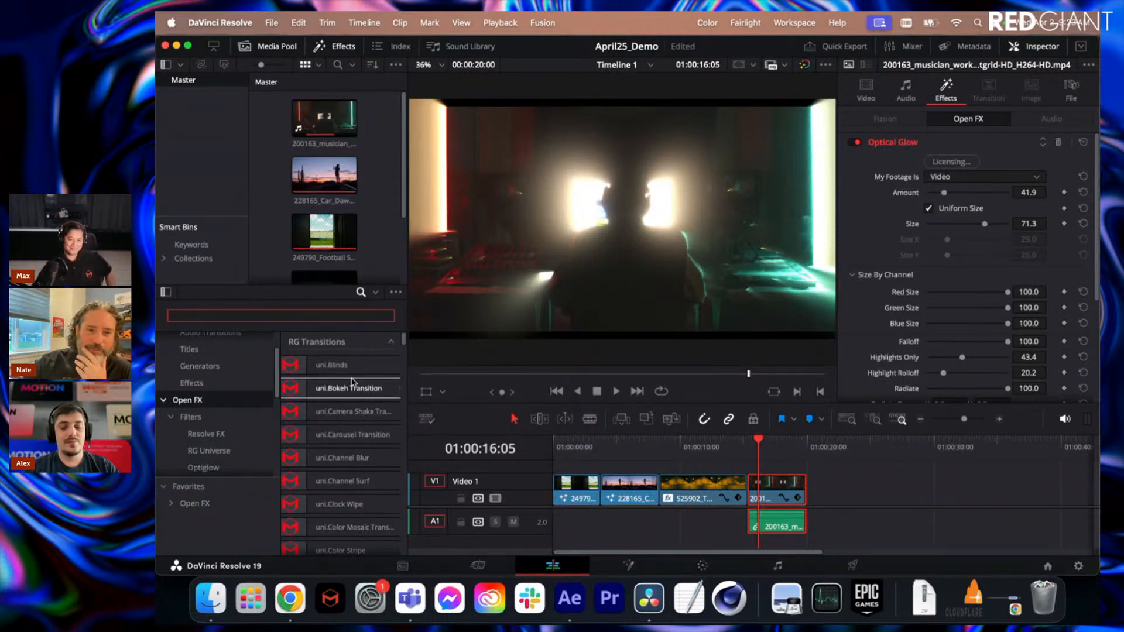
left_click(403, 341)
left_click_drag(403, 344, 410, 360)
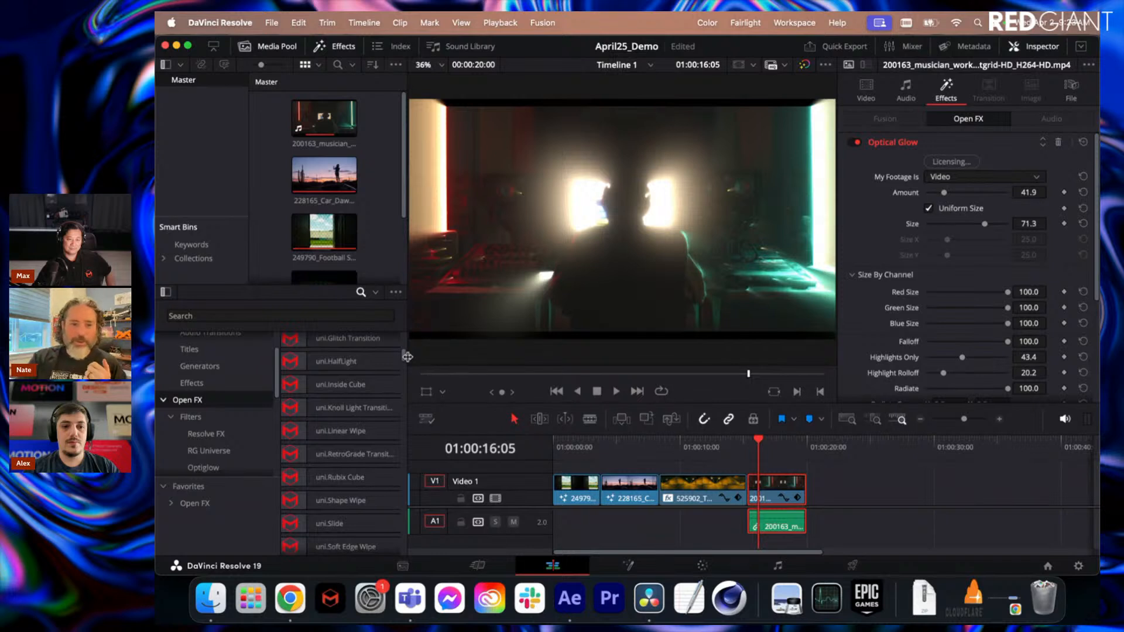
left_click_drag(404, 359, 406, 341)
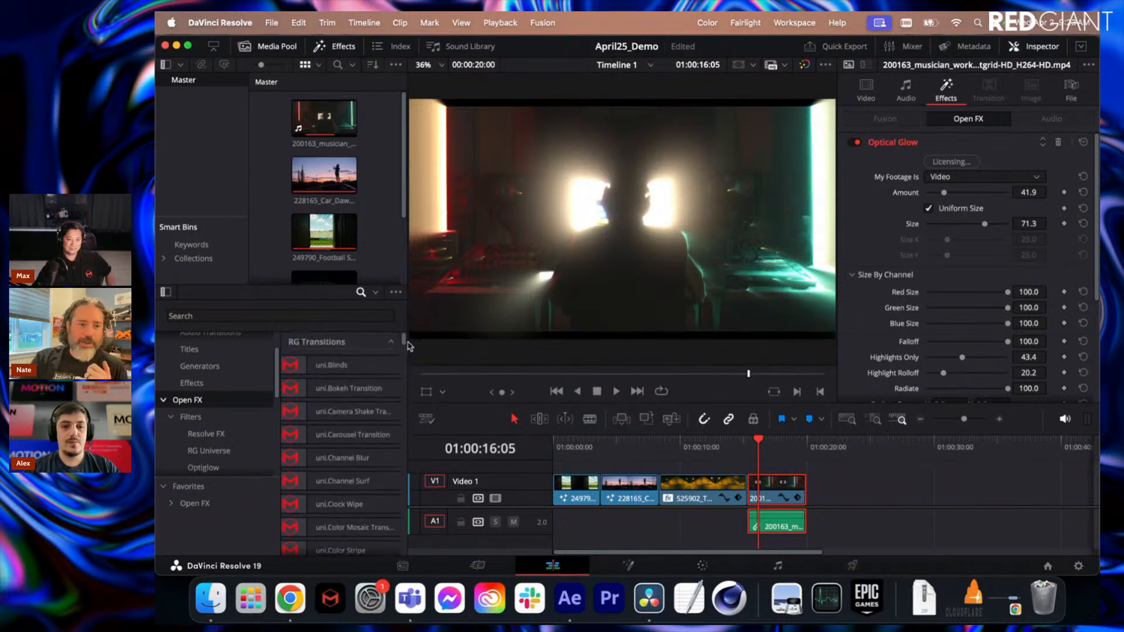
left_click(197, 452)
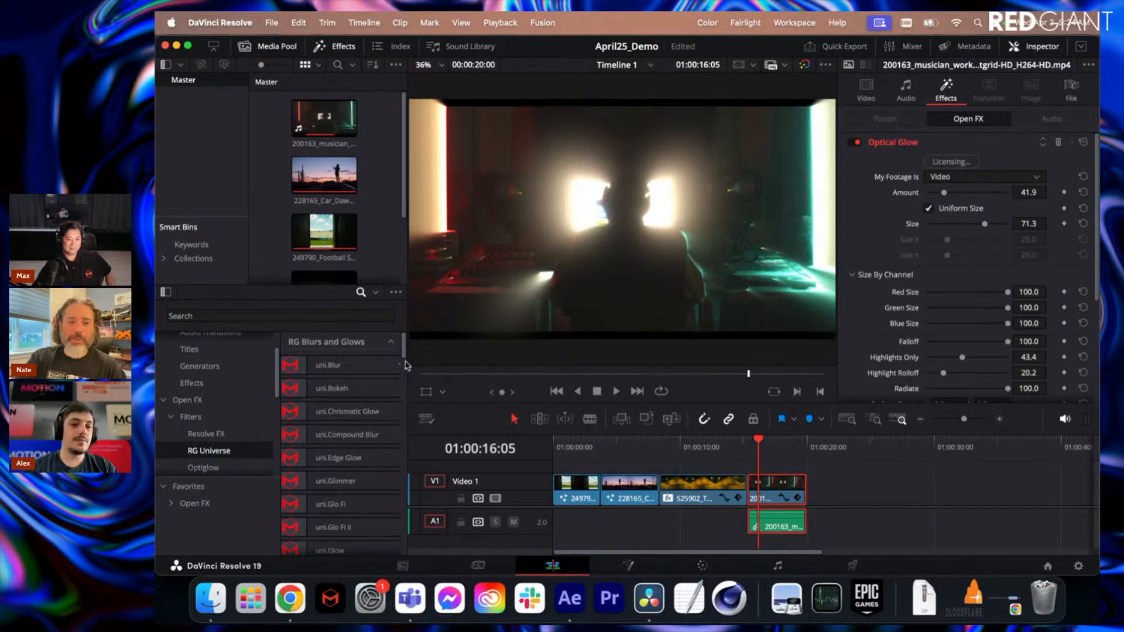
left_click_drag(403, 352, 414, 387)
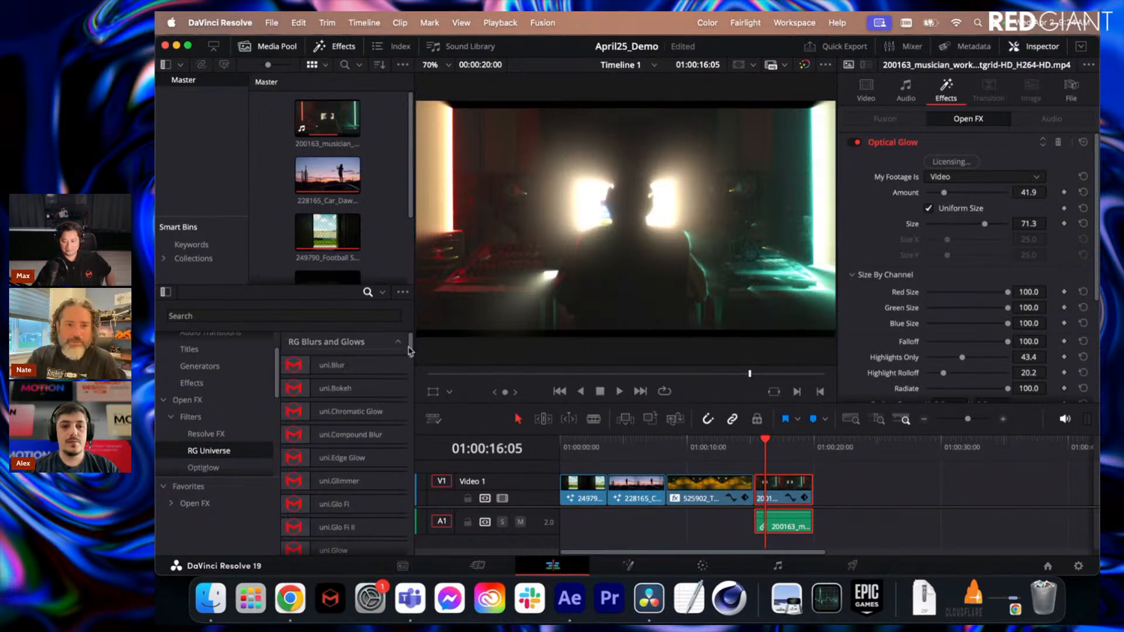
mouse_move(409, 346)
left_mouse_down()
mouse_move(413, 537)
mouse_move(420, 354)
left_mouse_up()
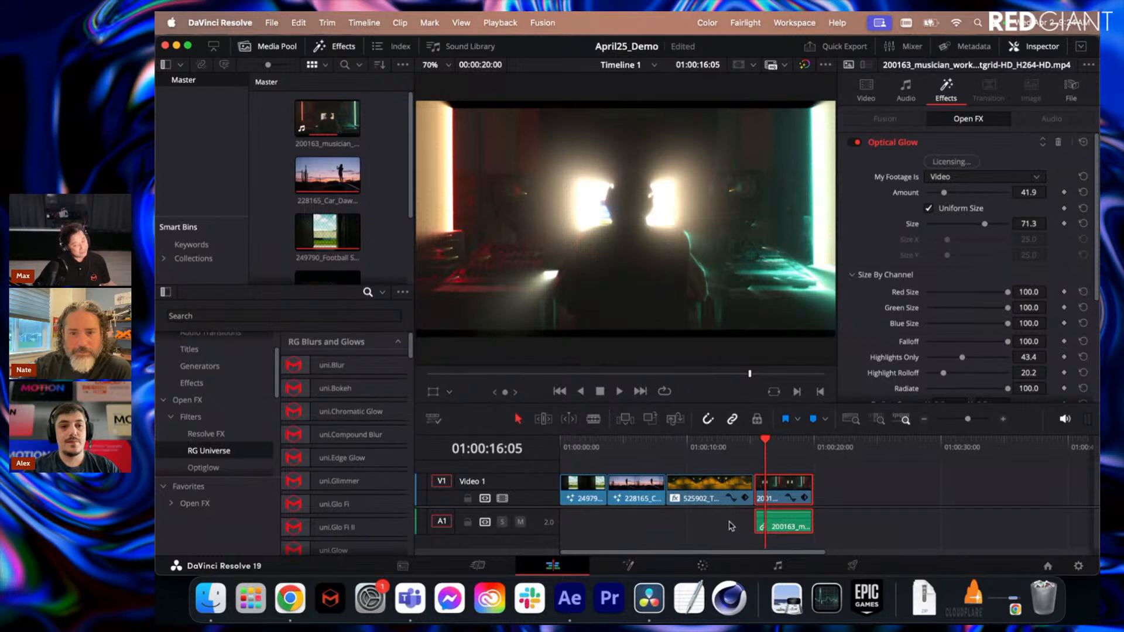
Remove the Real Lens Flares effect from the tunnel clip.
left_click(711, 446)
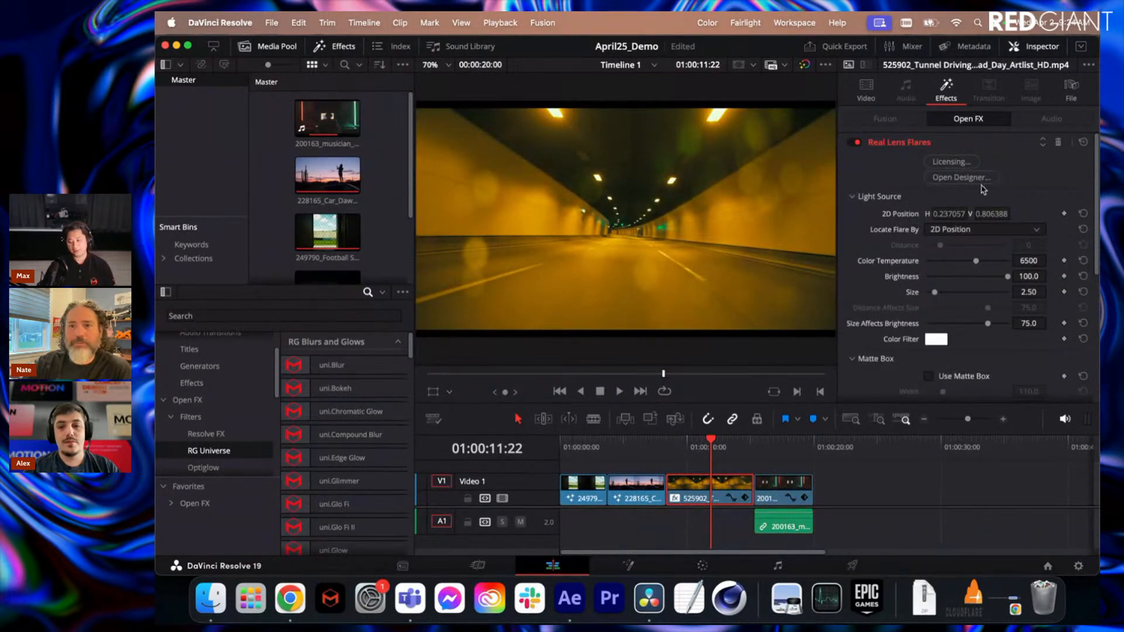
left_click(1057, 142)
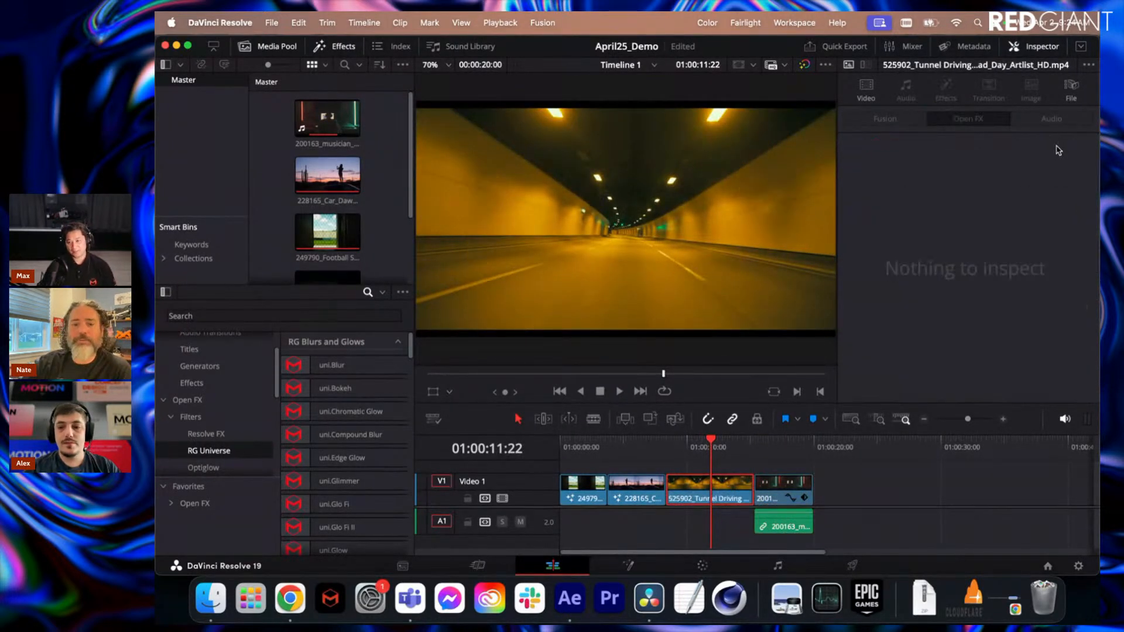
Switch to color grading for the tunnel clip, nudge node 01 and bring up the node types that can be added.
left_click(704, 565)
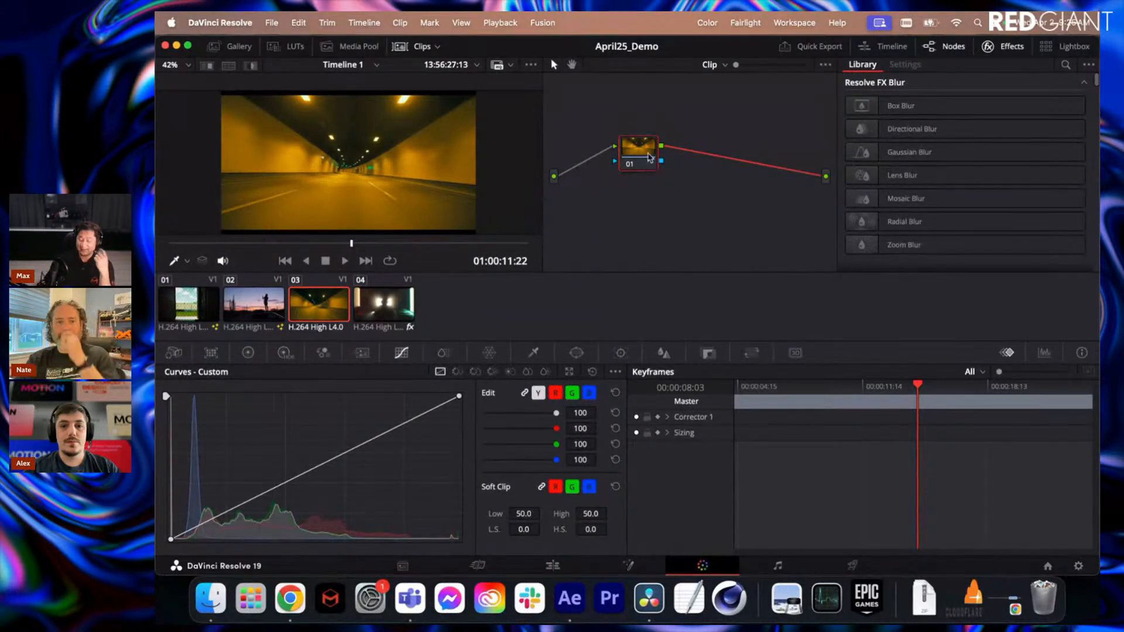
left_click_drag(650, 157, 654, 160)
right_click(706, 198)
mouse_move(746, 227)
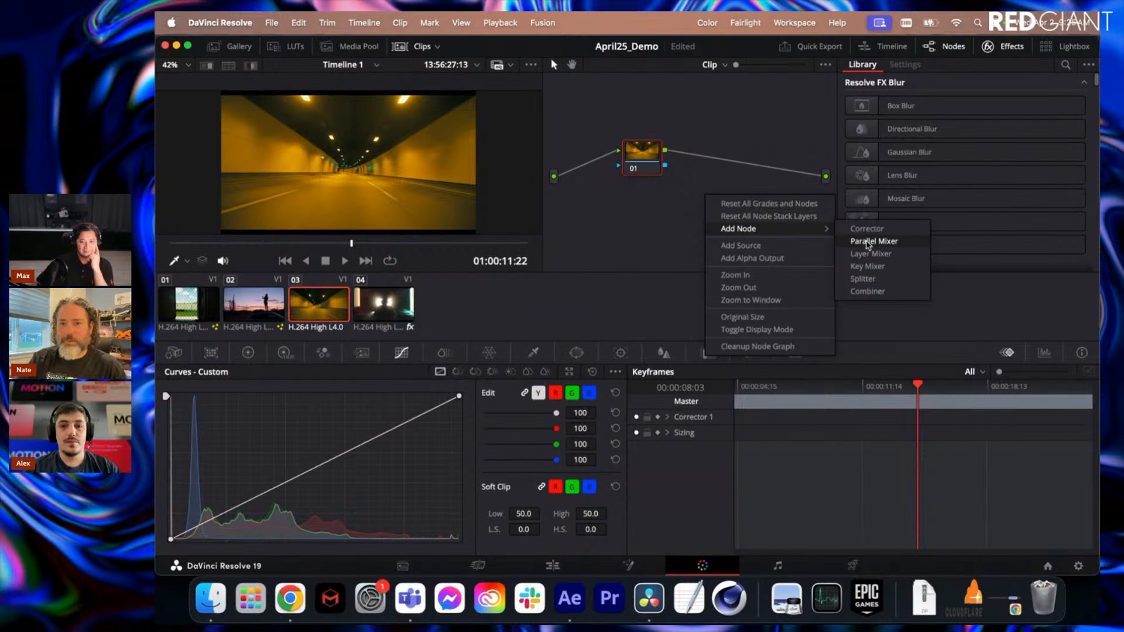
left_click(872, 241)
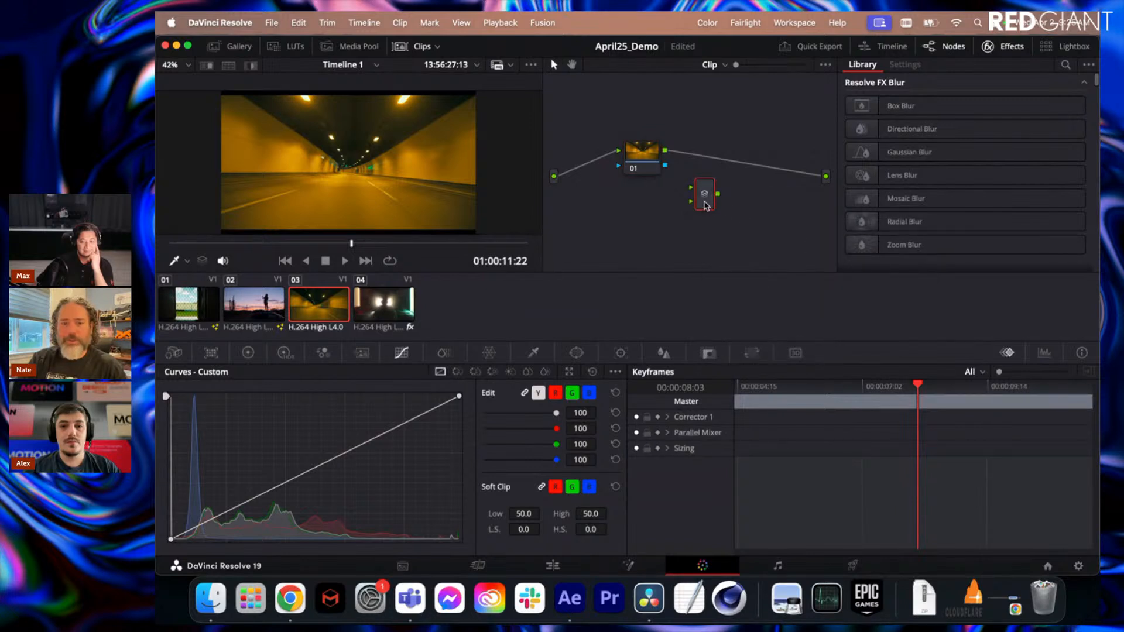
key("Delete")
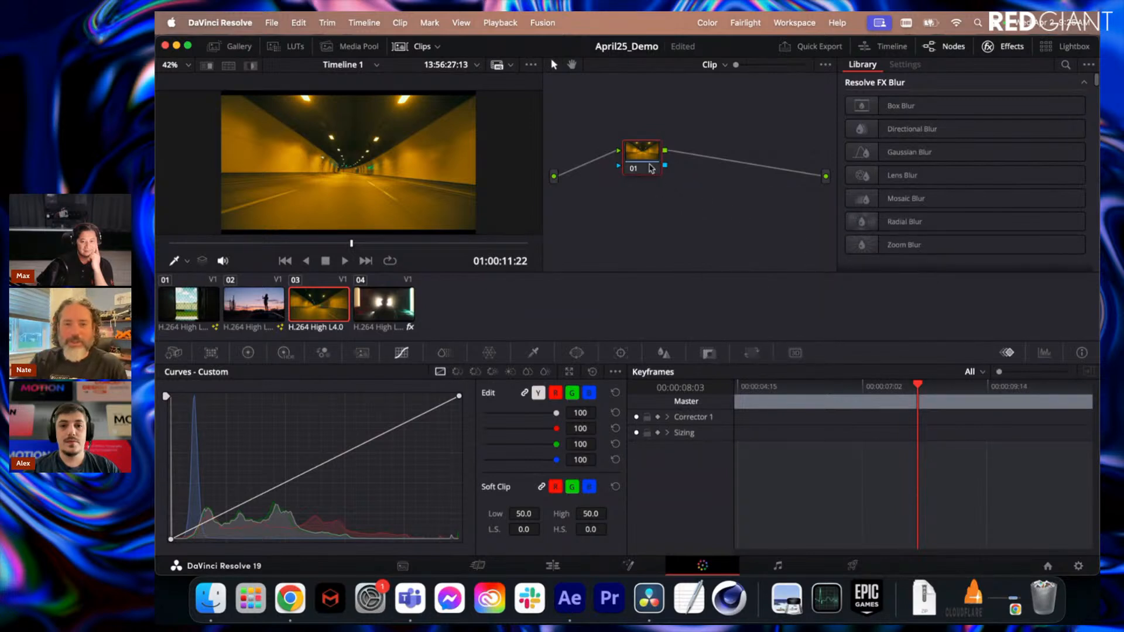
left_click_drag(653, 160, 654, 162)
right_click(722, 205)
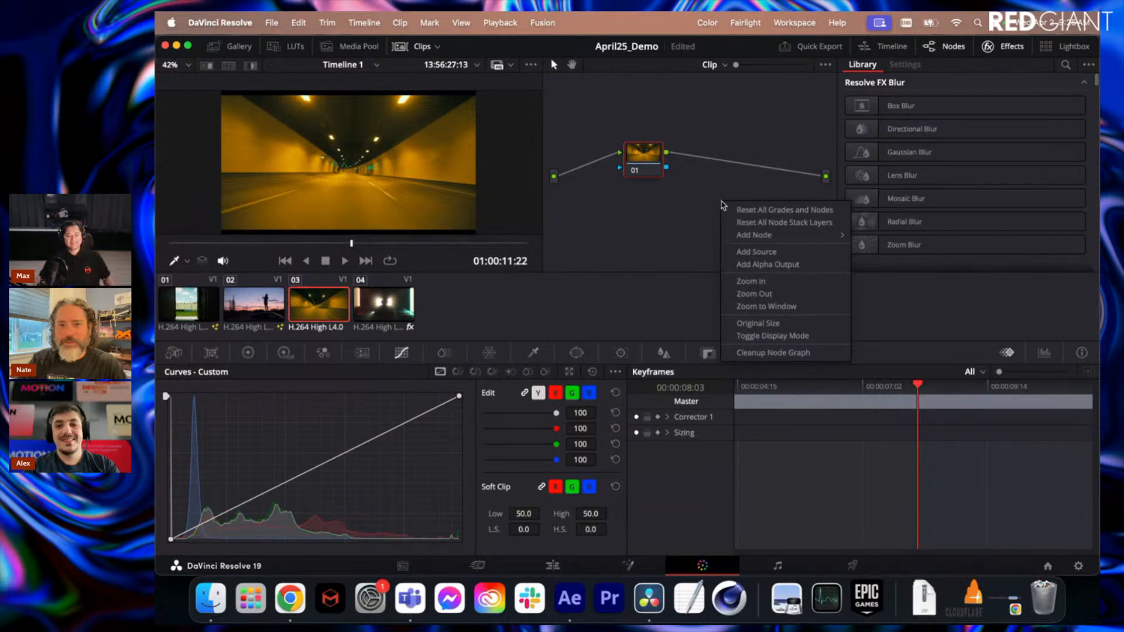
mouse_move(756, 238)
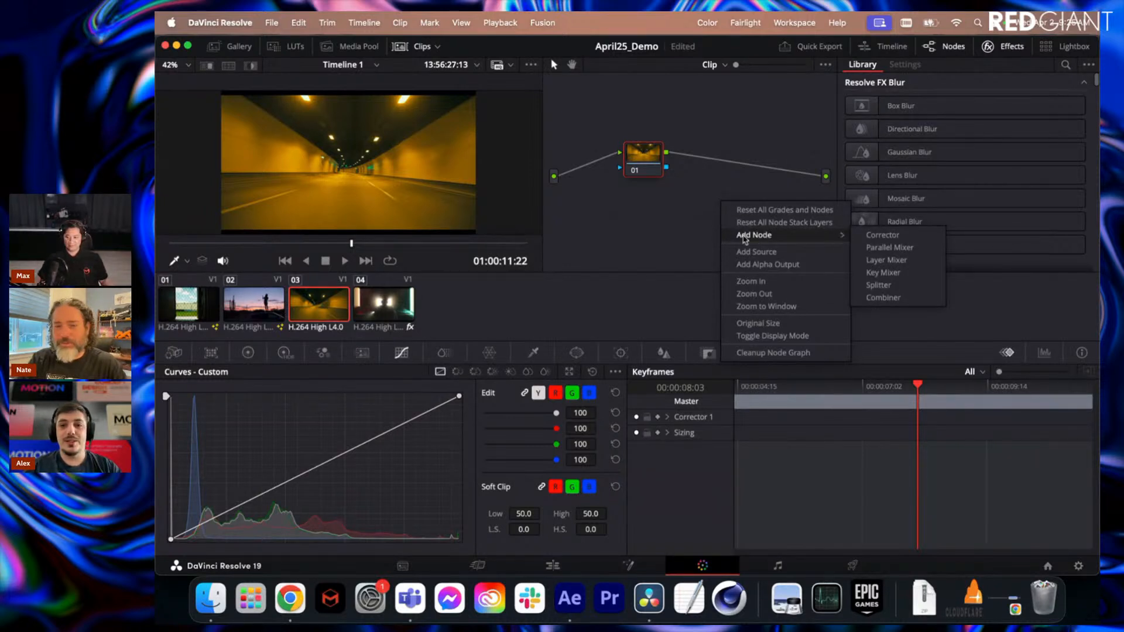
left_click(670, 236)
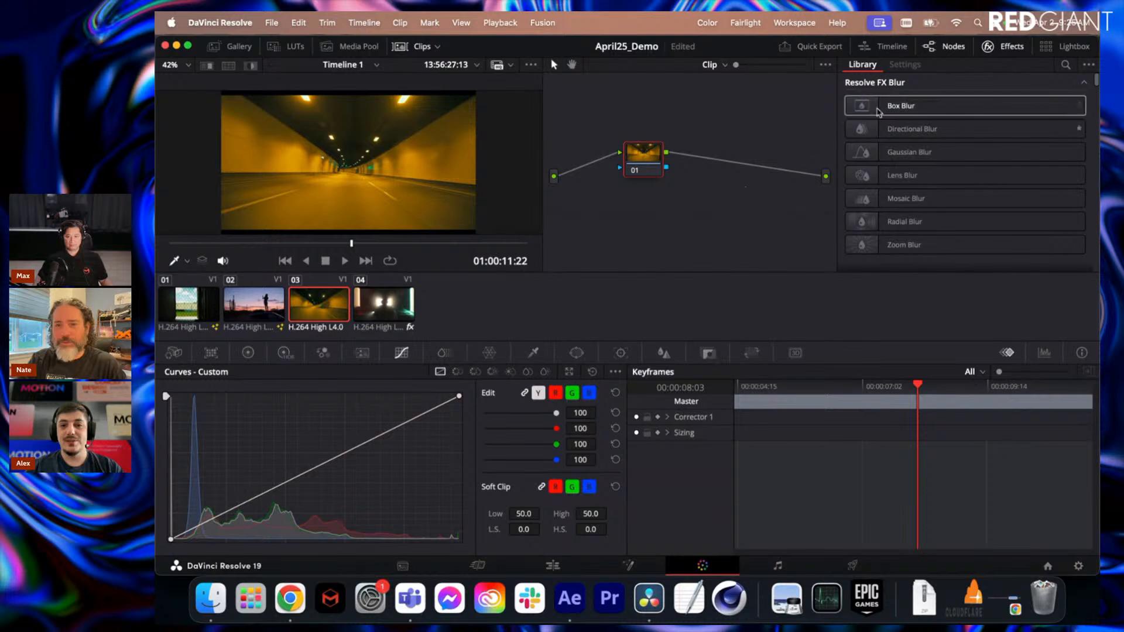
Add the Real Lens Flares effect as a node after node 01 and place the flare at about H 0.728, V 0.668.
left_click(1065, 65)
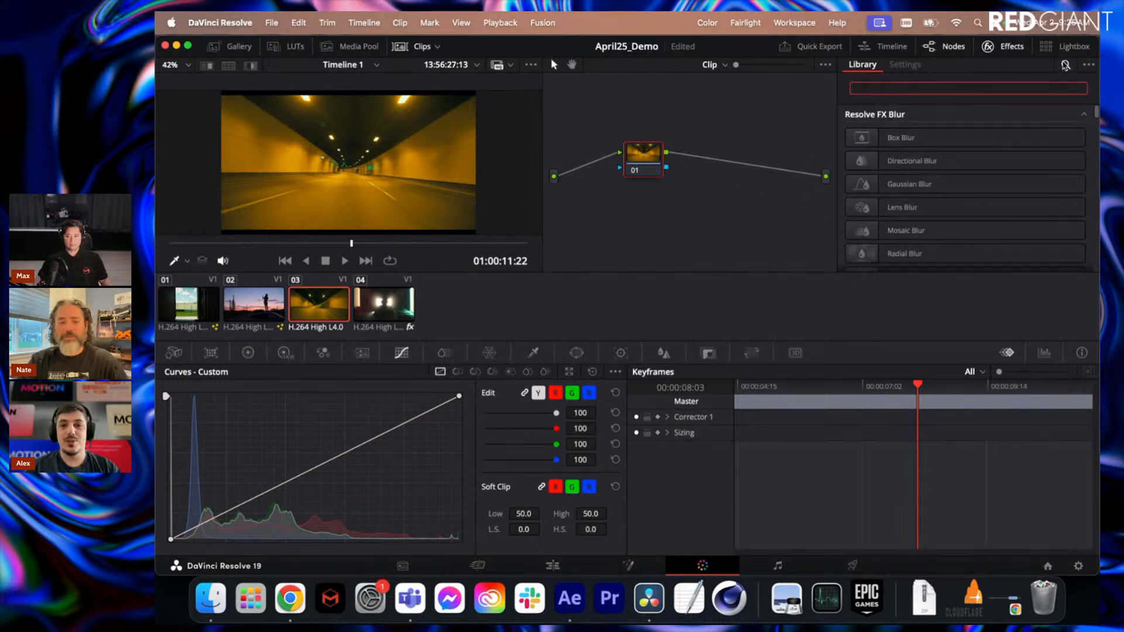
type("real")
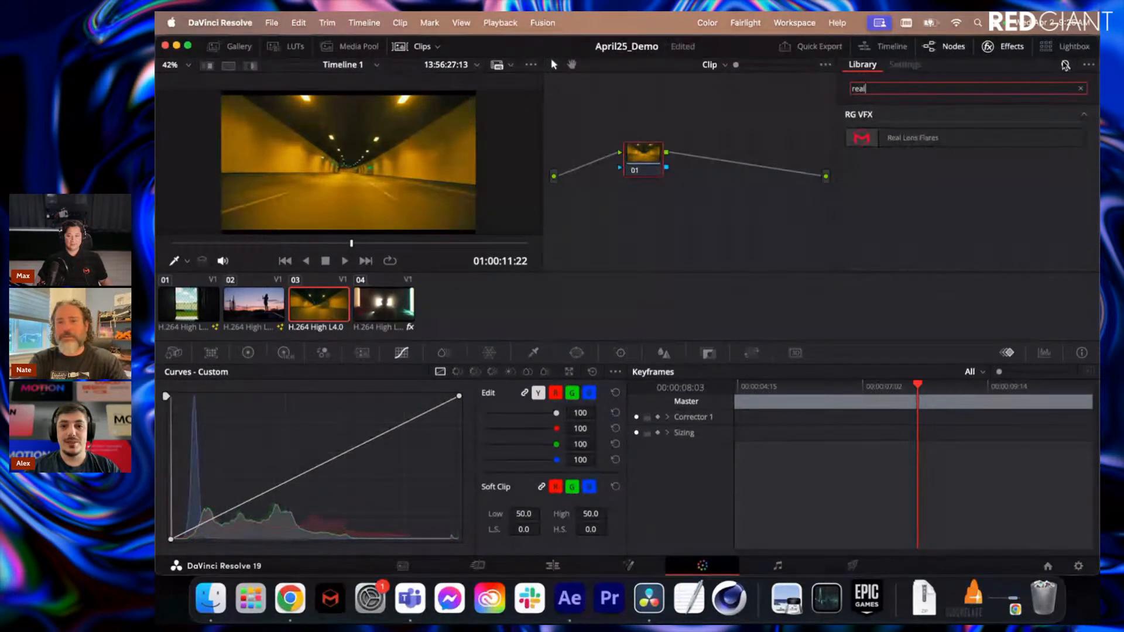
left_click_drag(960, 141, 737, 165)
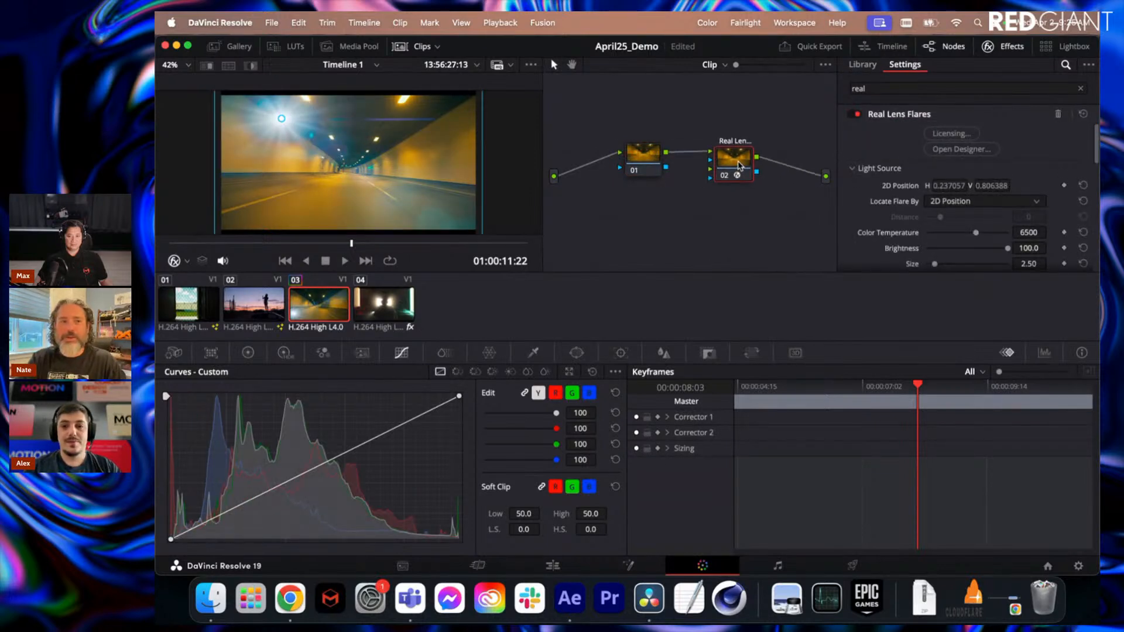
left_click_drag(282, 122, 403, 151)
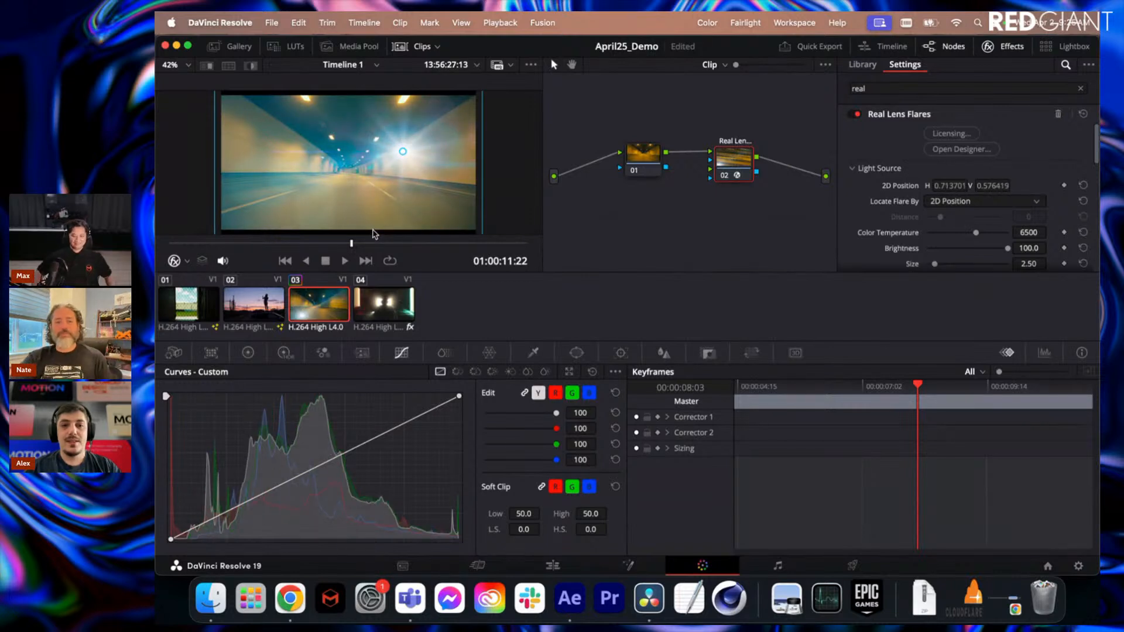
left_click_drag(402, 152, 406, 139)
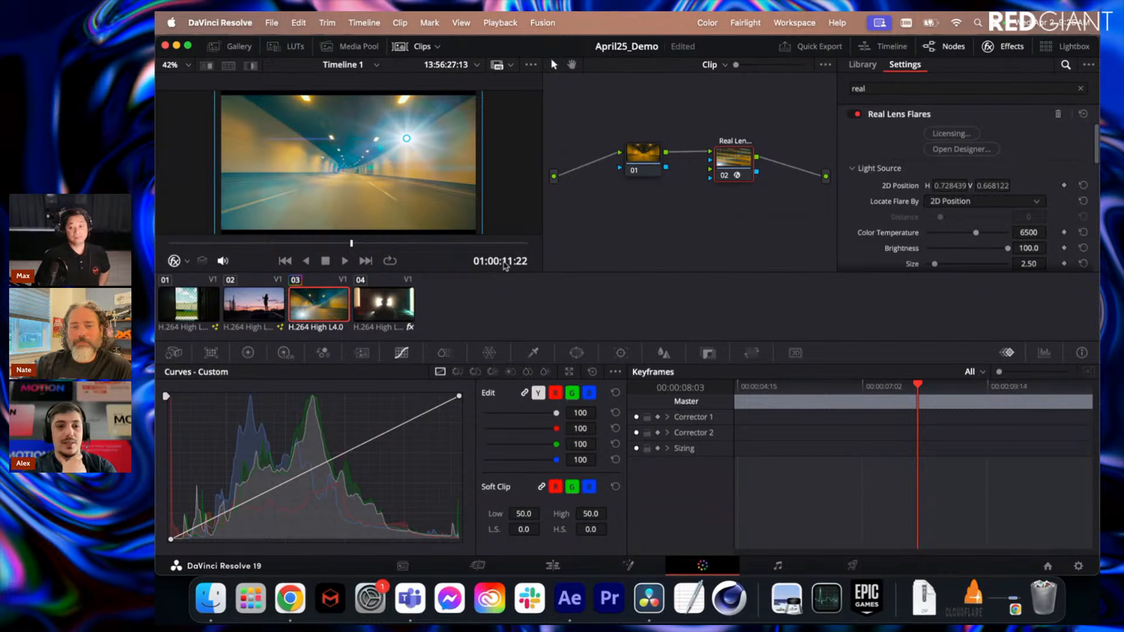
Examine the Color Mode options in the Real Lens Flares render settings.
scroll(850, 211, "down", 5)
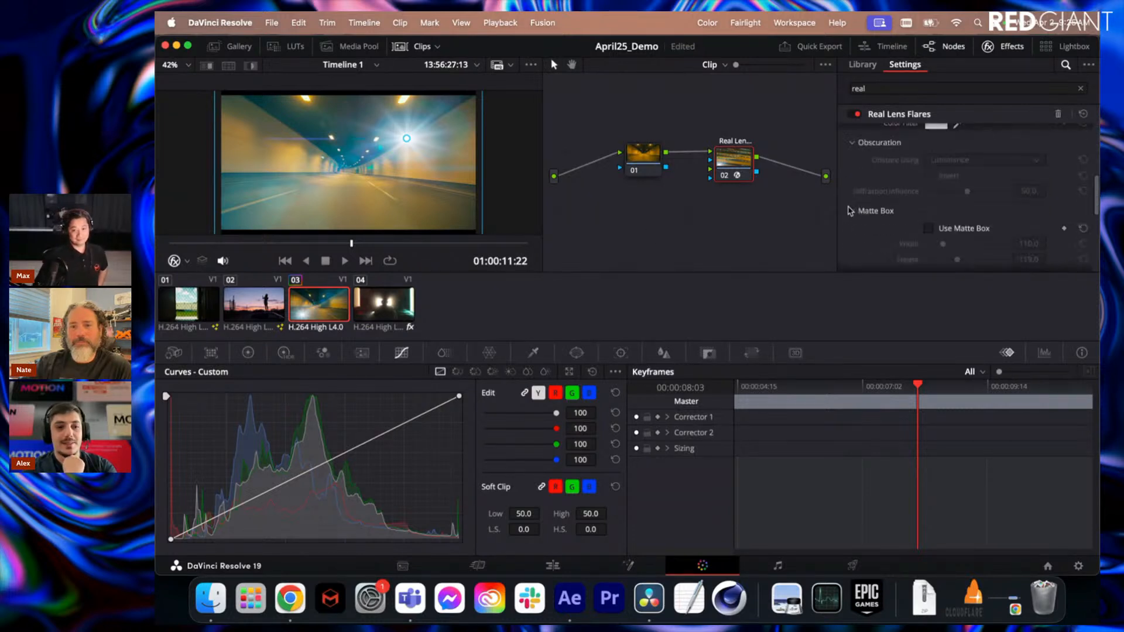
scroll(850, 211, "down", 4)
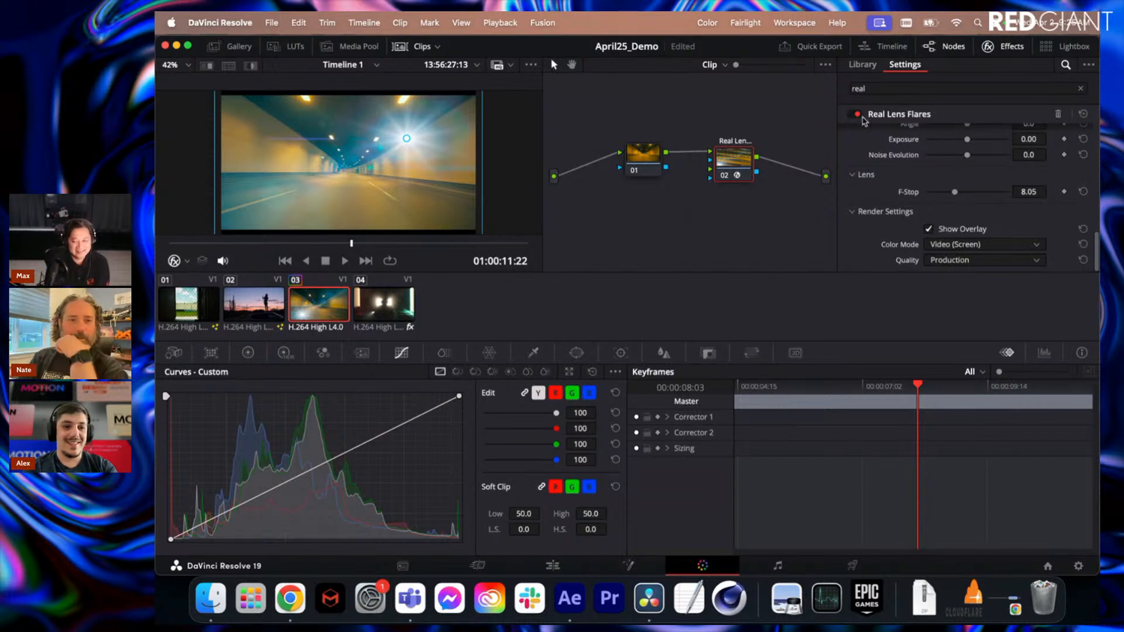
left_click(999, 248)
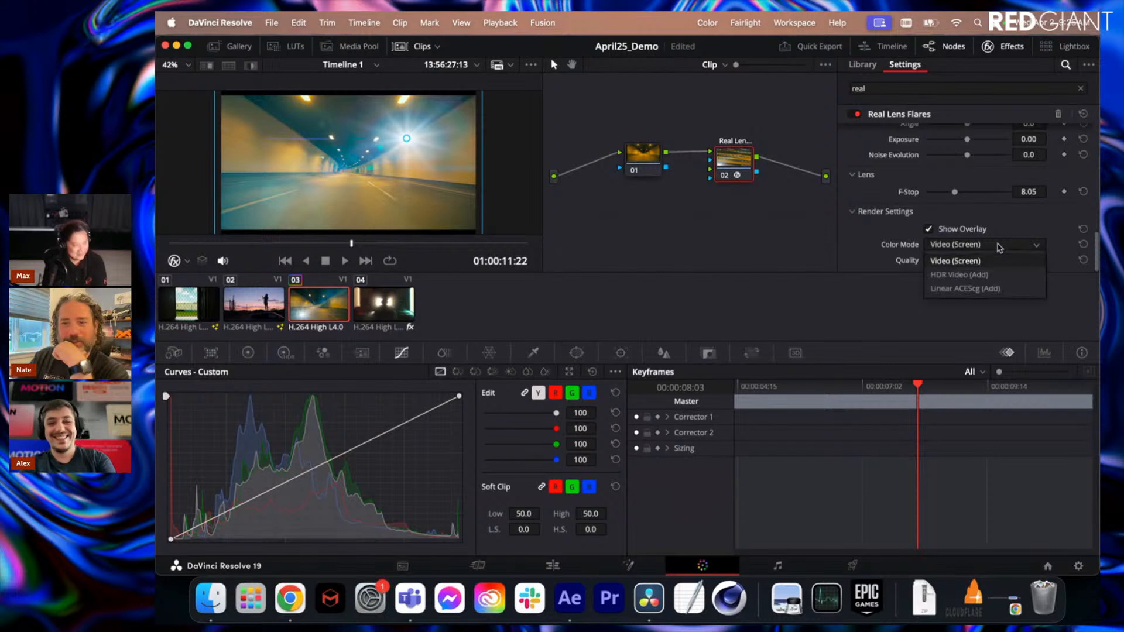
left_click(999, 248)
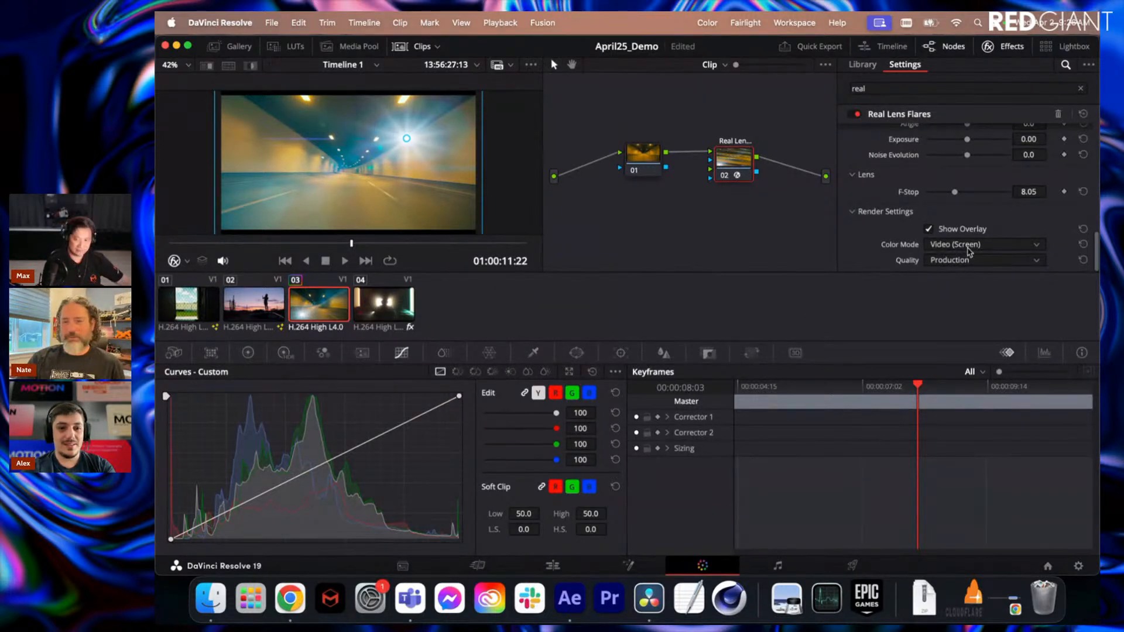
left_click(976, 250)
left_click(975, 252)
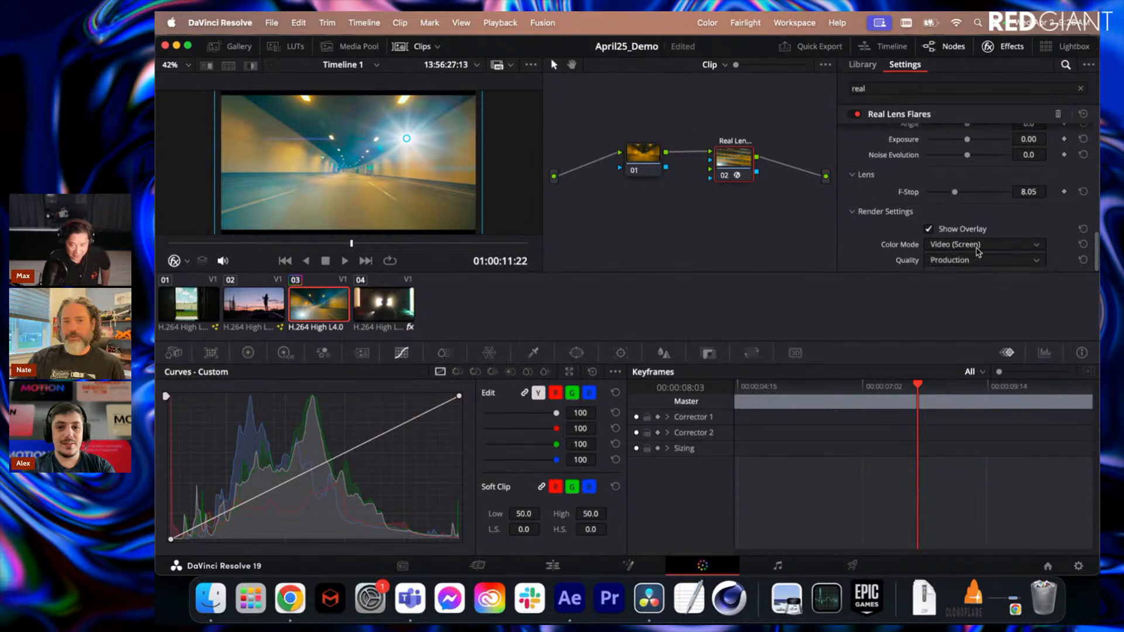
Delete the Real Lens Flares node from the tunnel clip's node graph.
left_click_drag(724, 155, 724, 166)
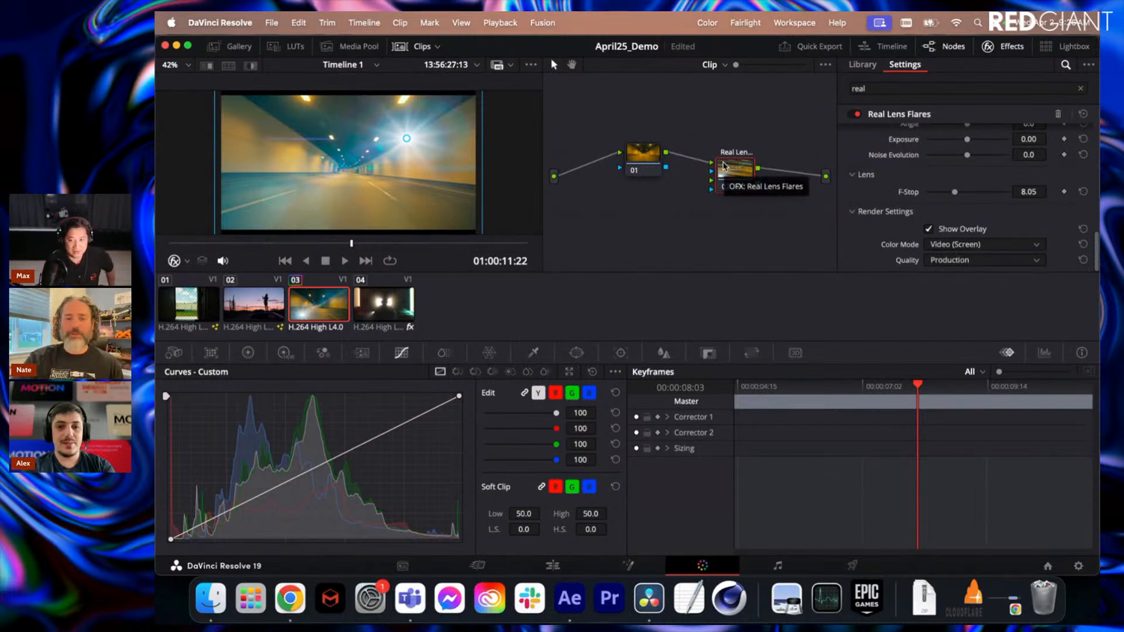
key("Delete")
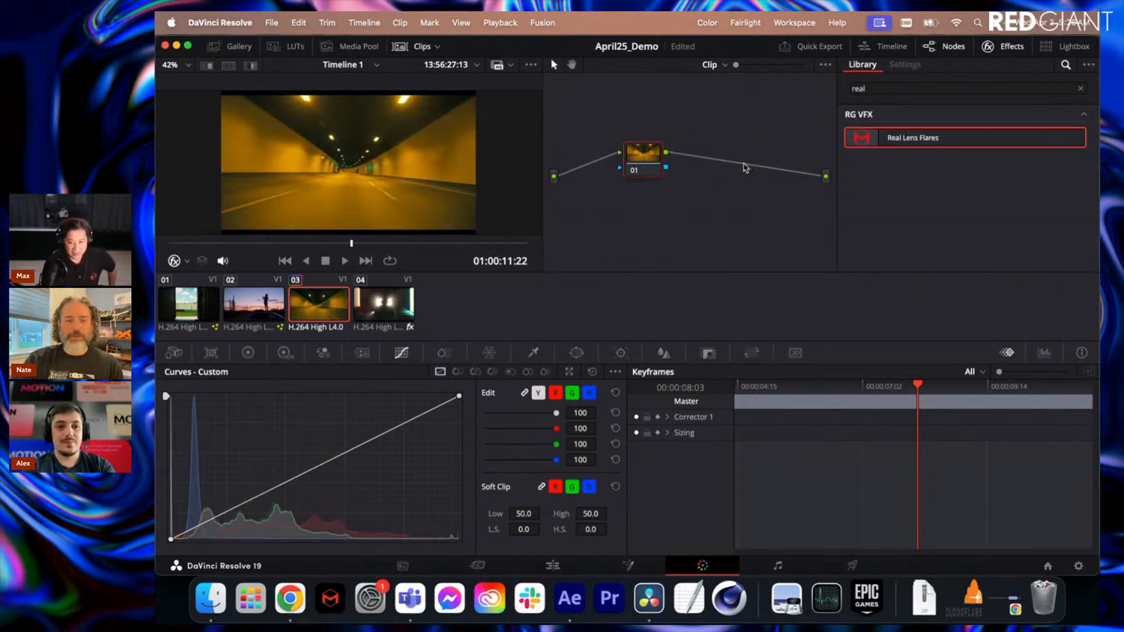
Move the playhead to the first clip at 01:00:02:00 and open that clip's composition on the Fusion page.
left_click(635, 564)
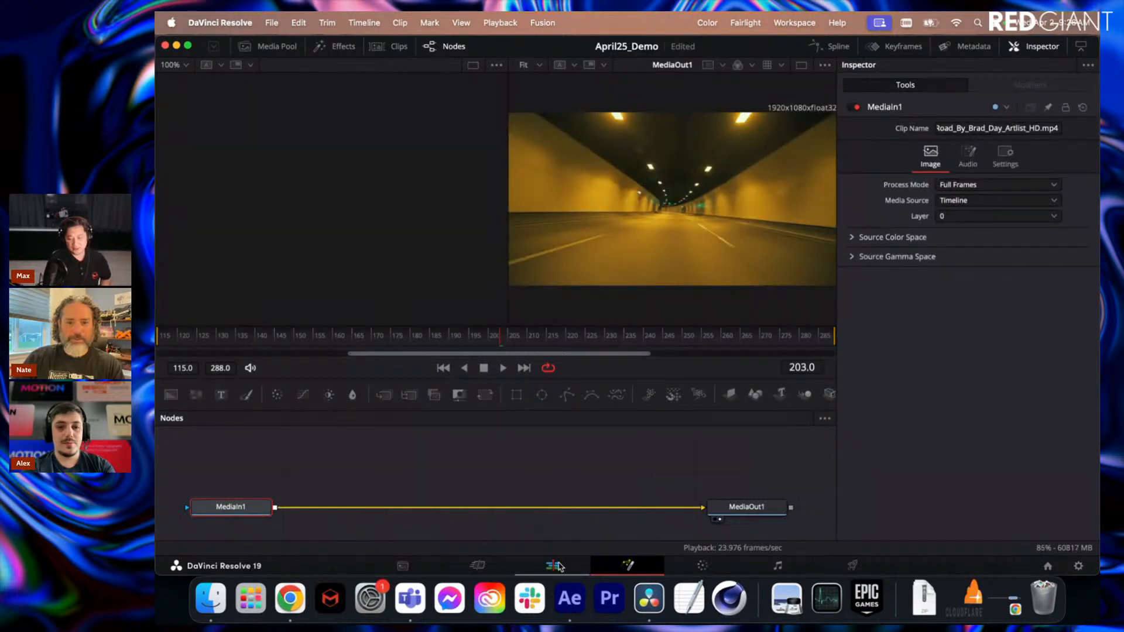
left_click(553, 565)
left_click(585, 443)
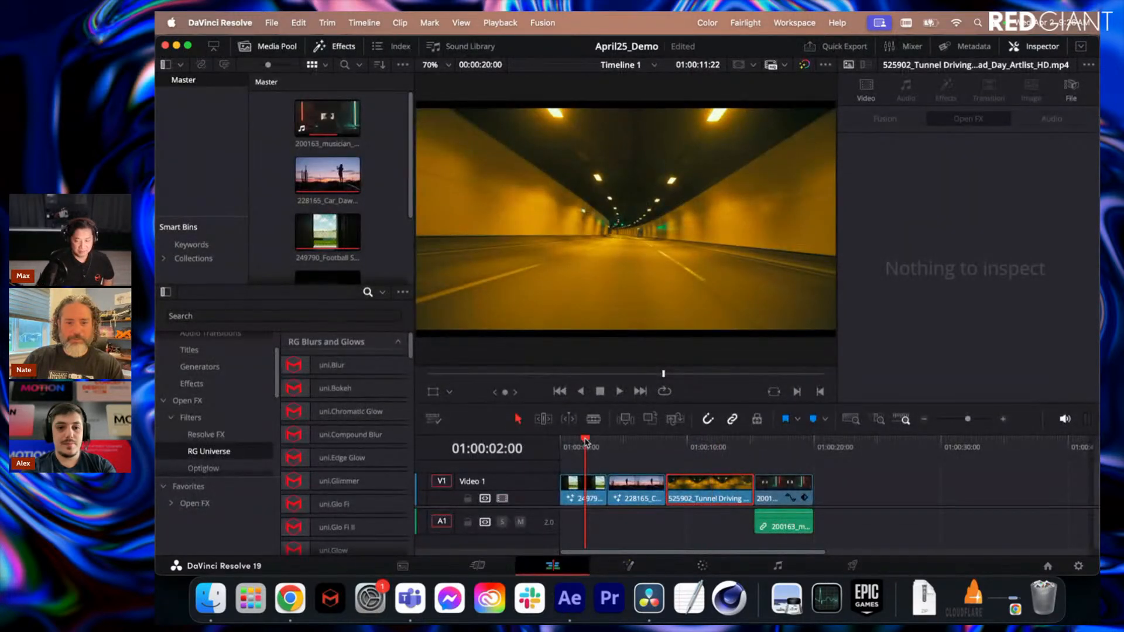
left_click(628, 566)
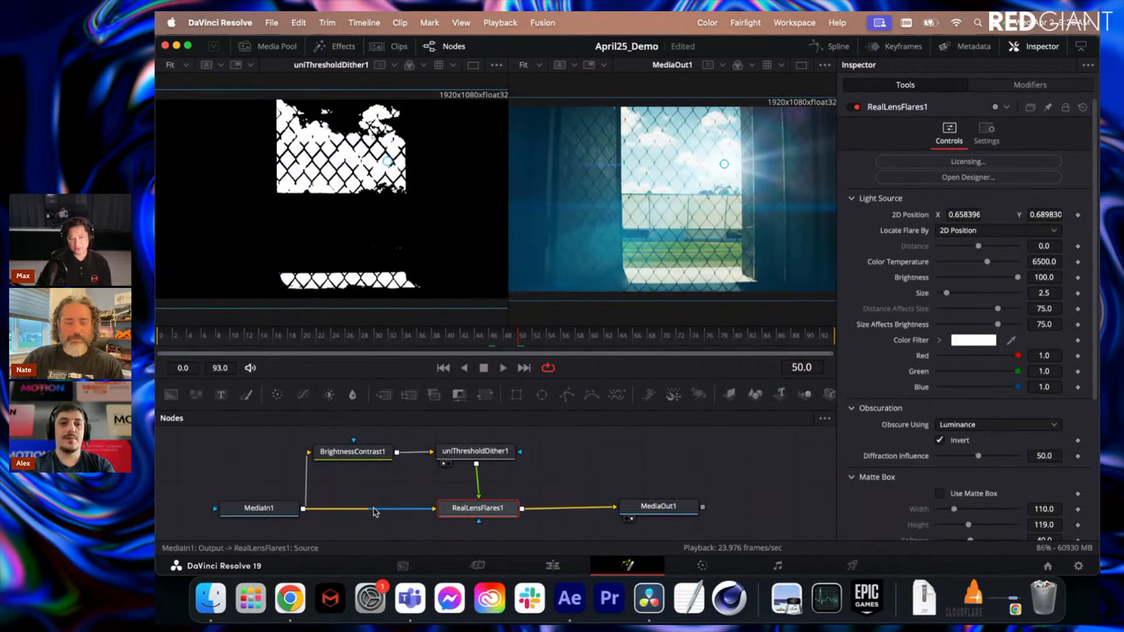
Insert a Color Space Transform node directly after MediaIn1.
left_click(281, 508)
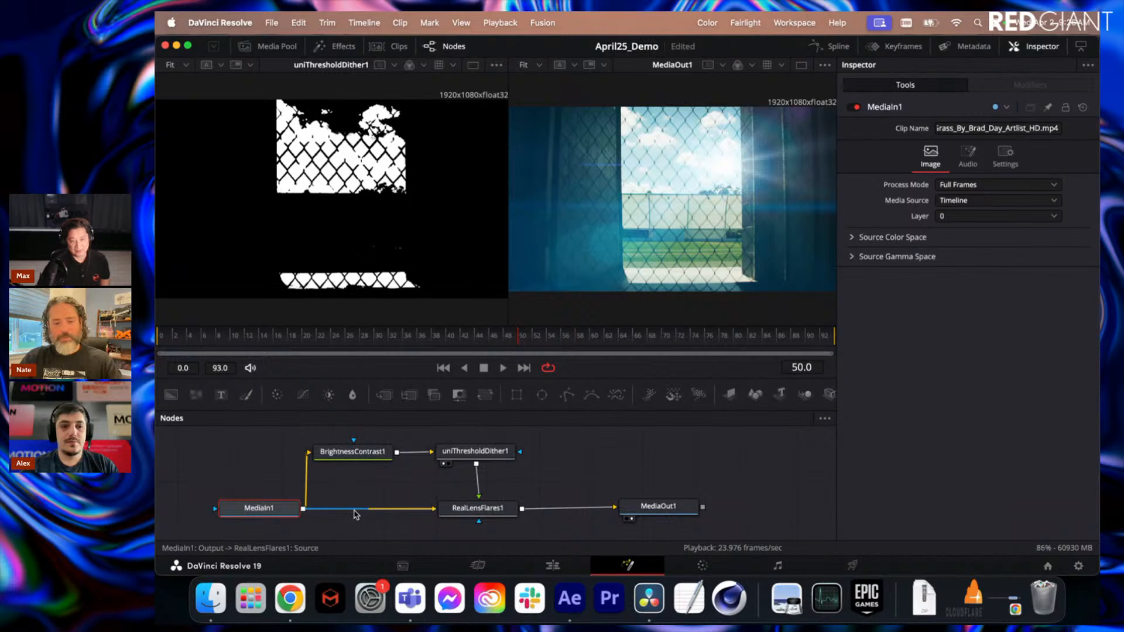
key("shift+space")
type("thre")
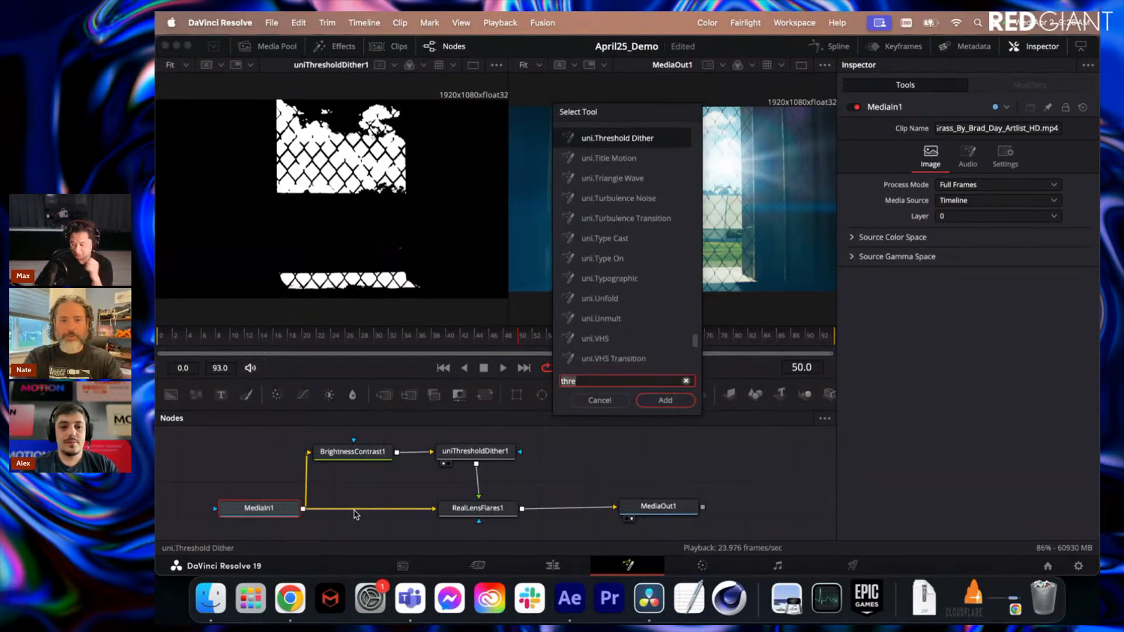
key("BackSpace")
key("BackSpace")
key("BackSpace")
key("BackSpace")
type("cst")
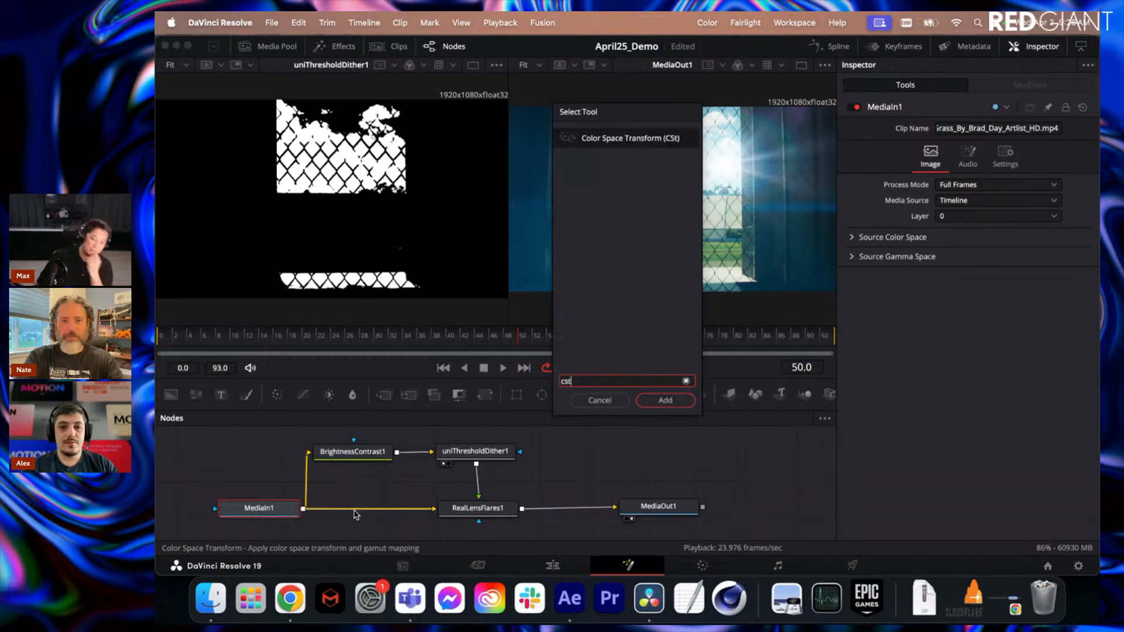
key("Return")
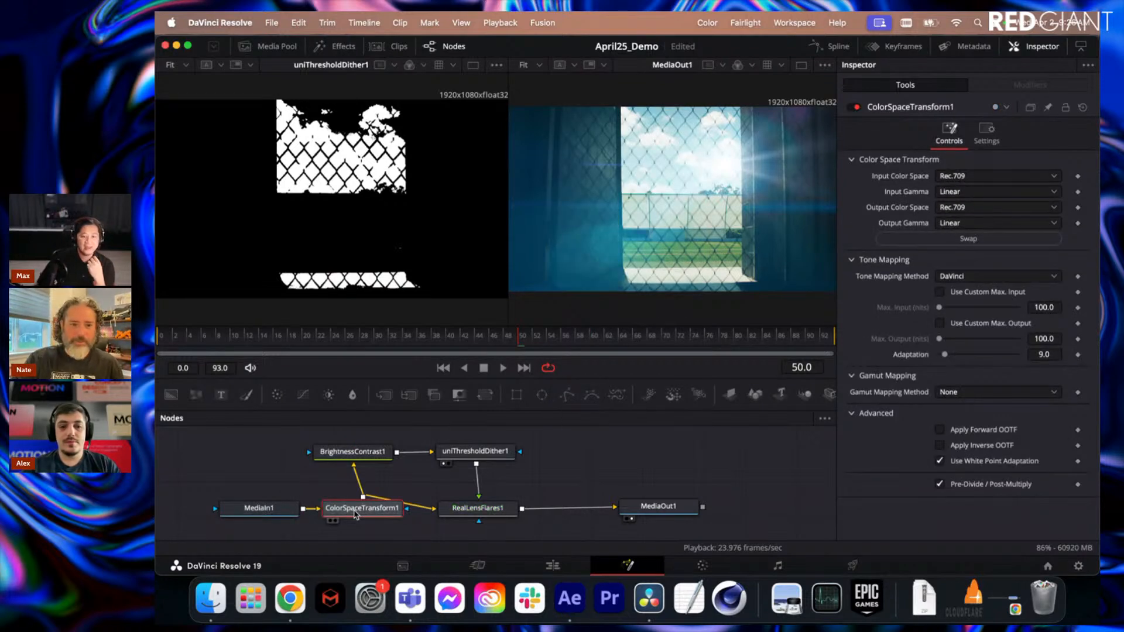
Rewire BrightnessContrast1 to take its input directly from MediaIn1, leaving the Color Space Transform only between MediaIn1 and RealLensFlares1.
left_click_drag(387, 513, 381, 520)
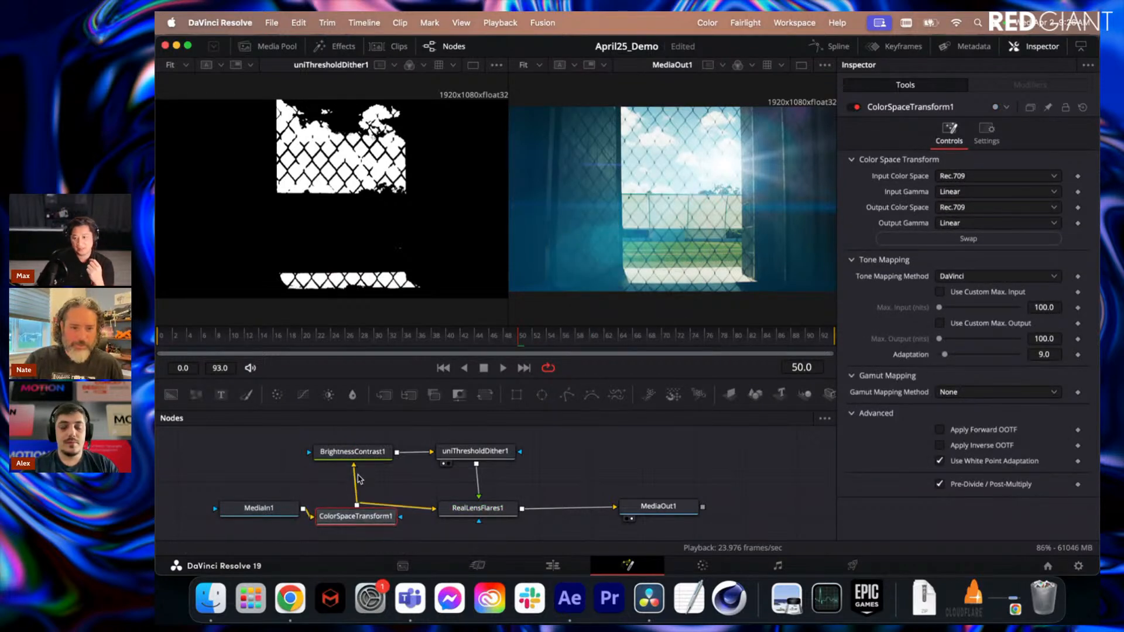
left_click_drag(356, 475, 338, 471)
left_click_drag(343, 522, 346, 455)
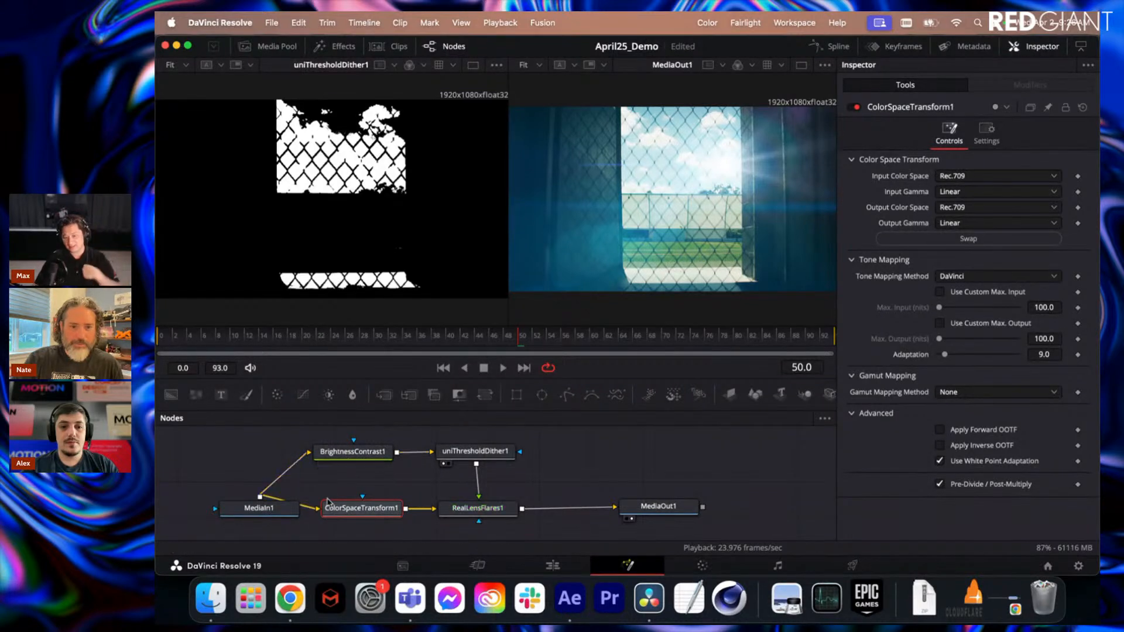
left_click_drag(336, 513, 348, 517)
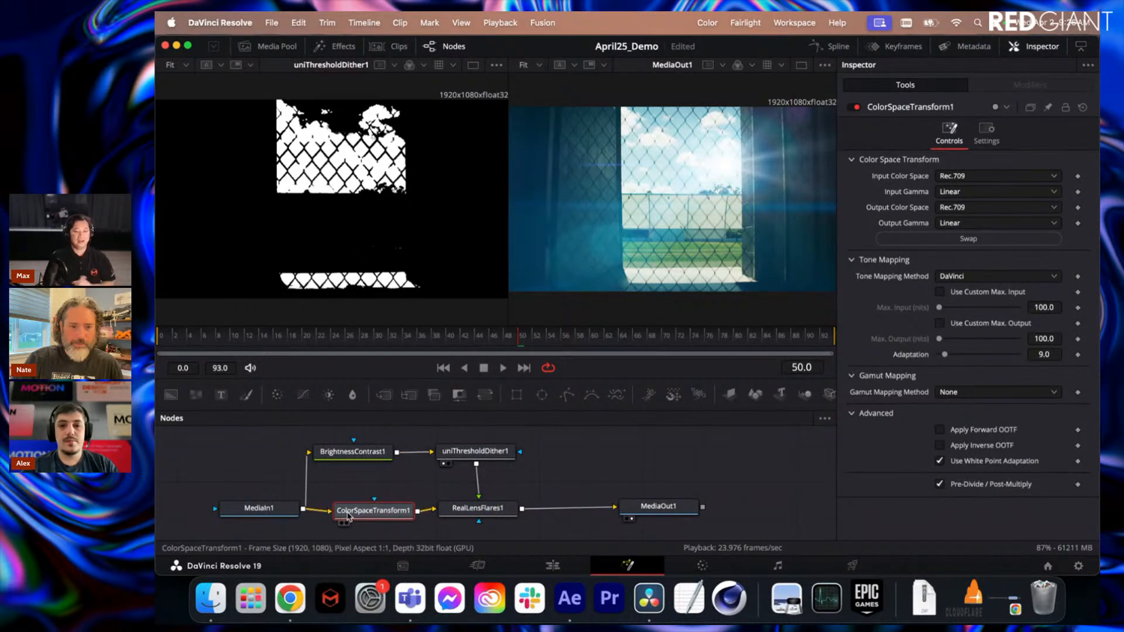
Insert a second Color Space Transform node between RealLensFlares1 and MediaOut1 and space the nodes apart.
left_click_drag(476, 518, 484, 519)
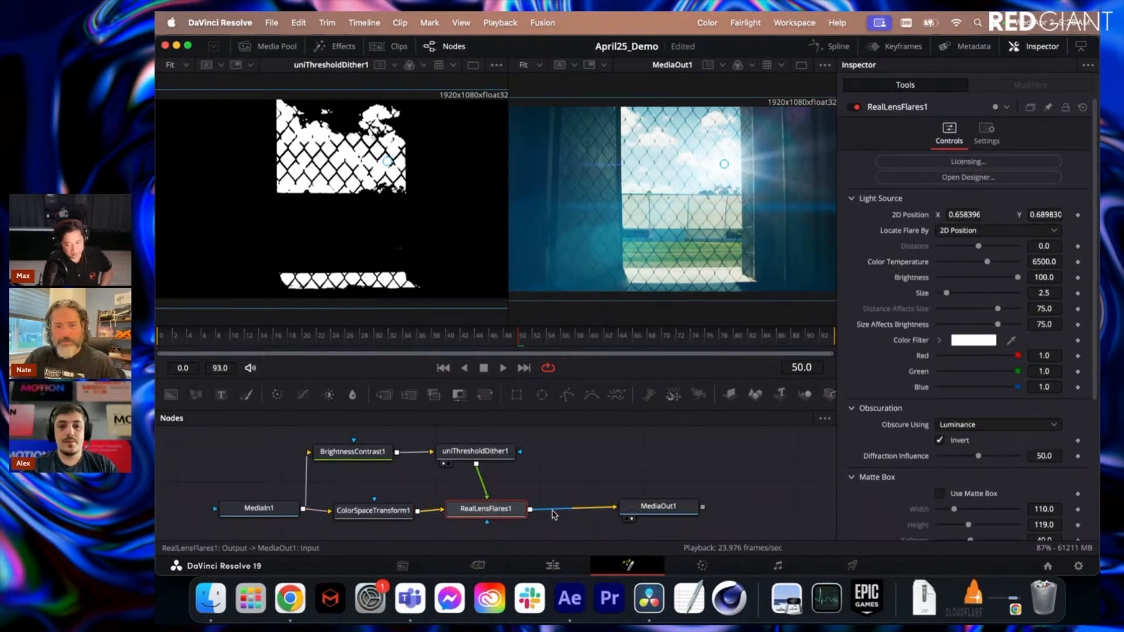
key("shift+space")
type("cst")
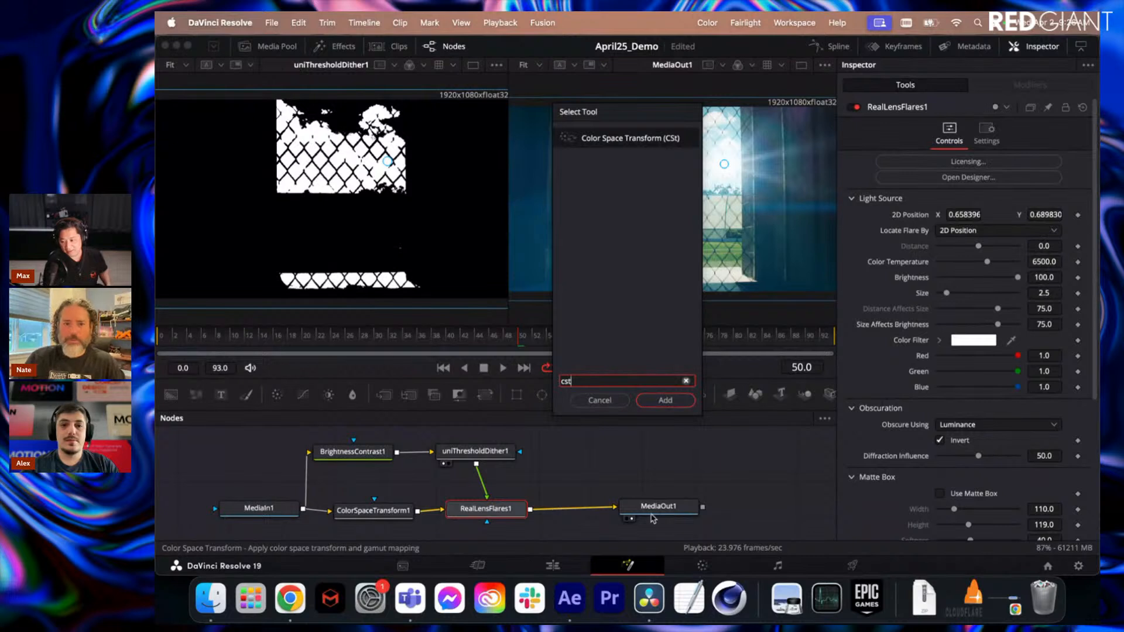
left_click(666, 400)
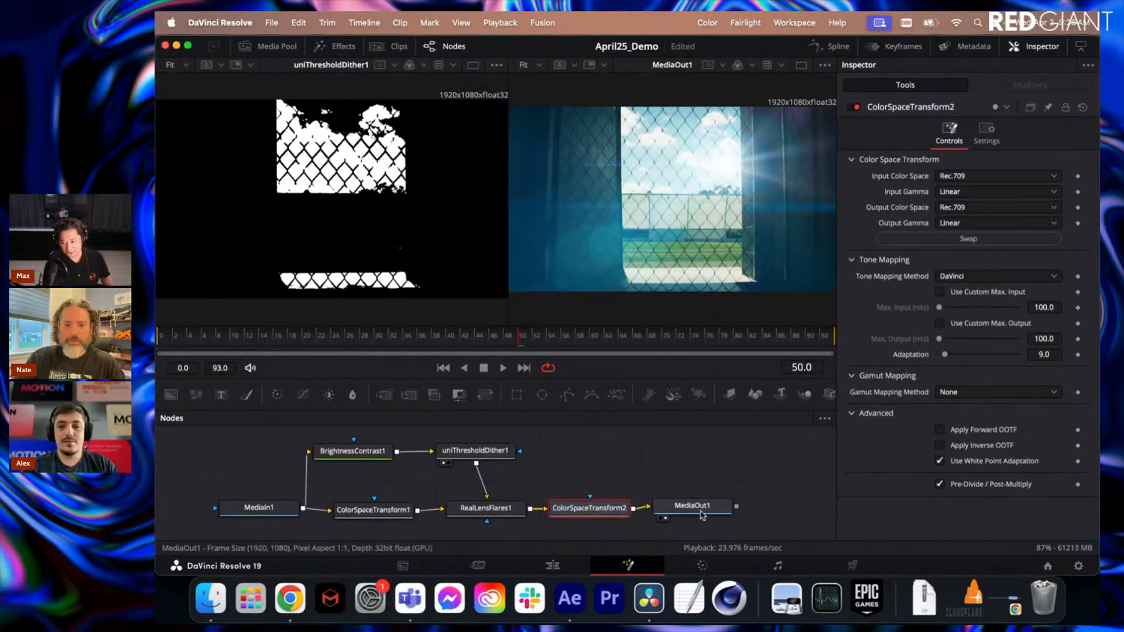
left_click_drag(702, 515, 724, 518)
left_click_drag(598, 512, 608, 513)
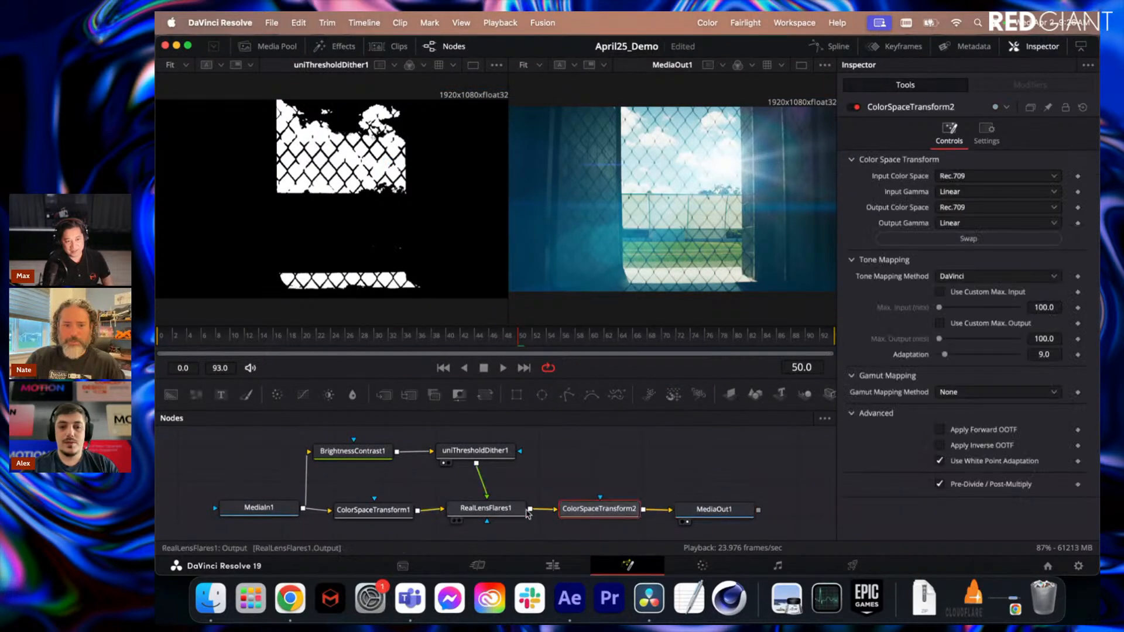
Set the Color Mode of RealLensFlares1 to Linear ACEScg (Add).
left_click_drag(525, 513, 531, 513)
scroll(870, 498, "down", 1)
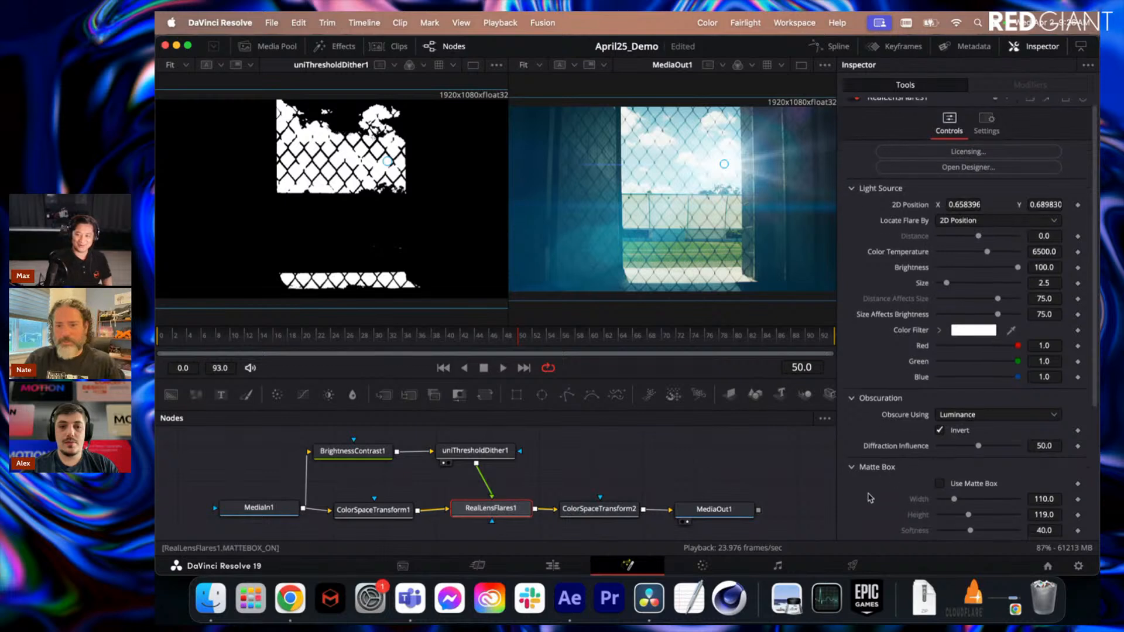
scroll(870, 498, "down", 3)
left_click(976, 512)
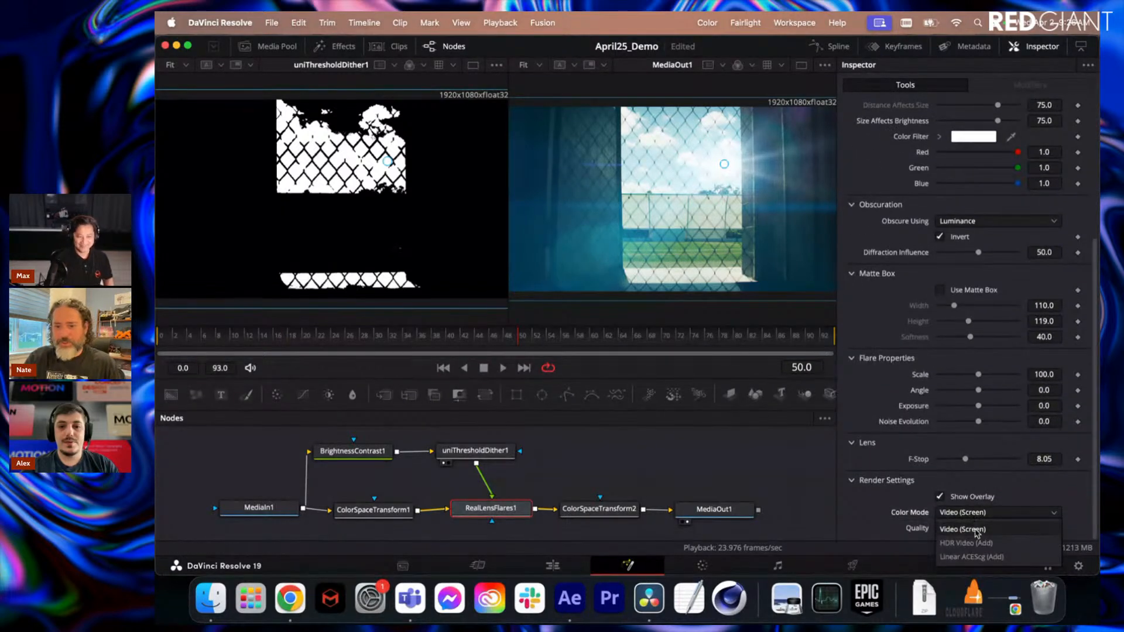
left_click(971, 556)
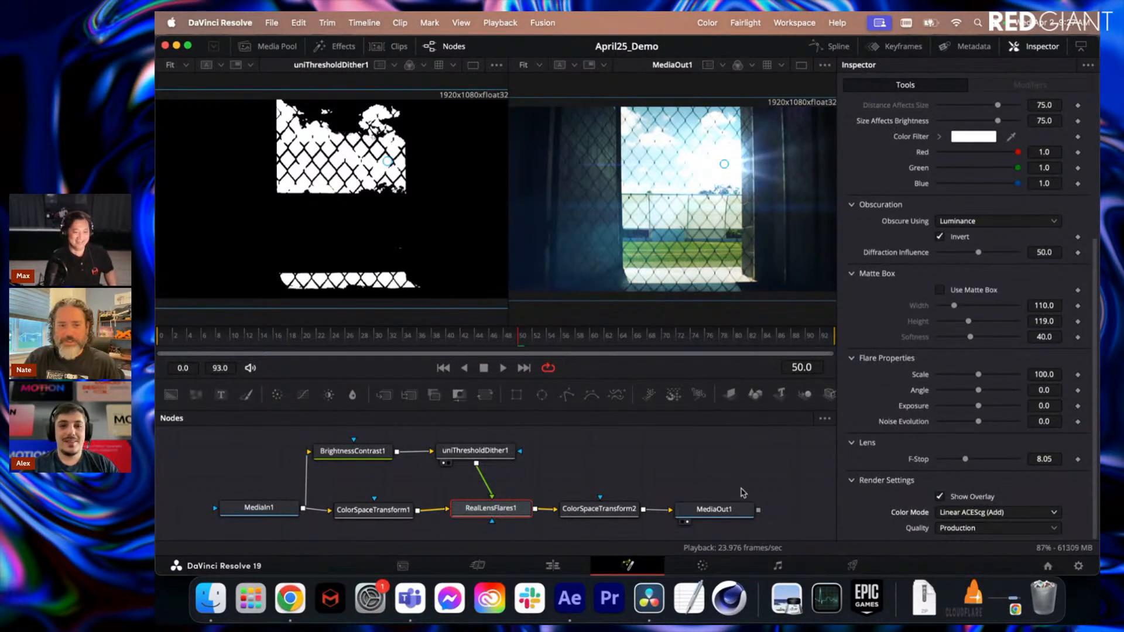
Align MediaOut1 and both Color Space Transform nodes in the node row and show ColorSpaceTransform1's settings.
left_click_drag(714, 508, 720, 507)
left_click_drag(599, 508, 603, 508)
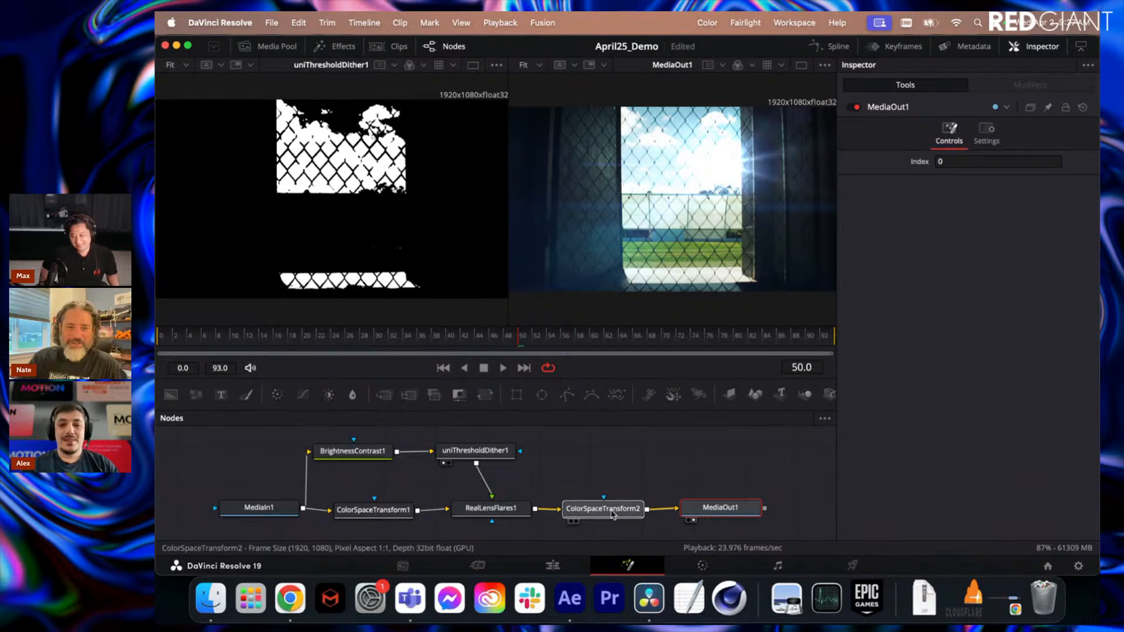
left_click_drag(393, 515, 394, 515)
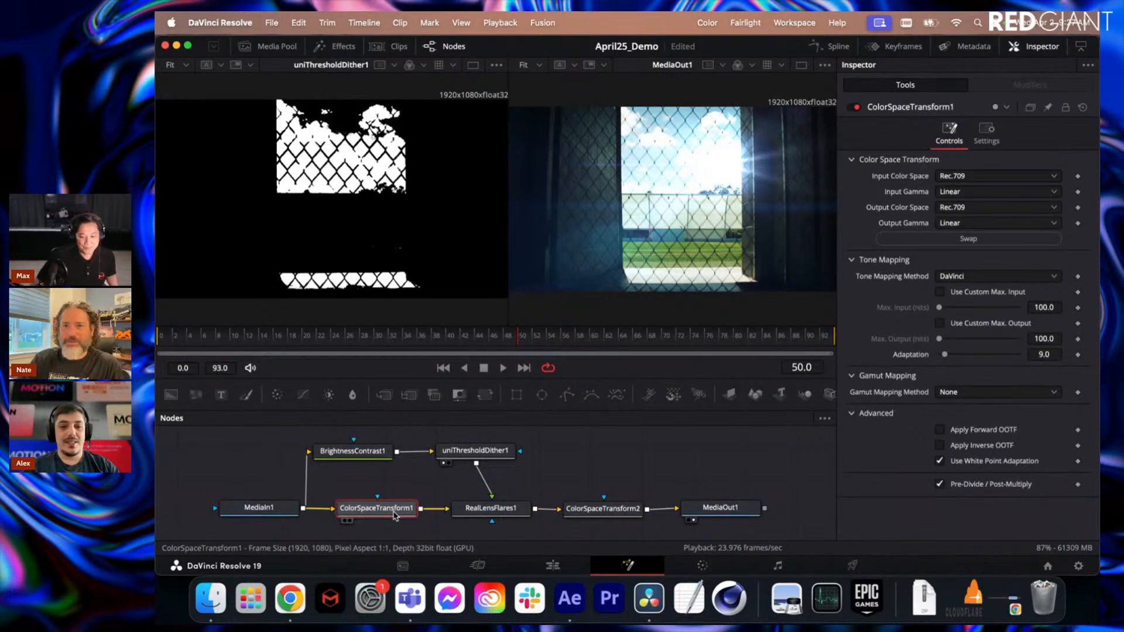
Return to the Edit page to view the flared clip in the timeline, and switch to Chrome.
left_click(552, 565)
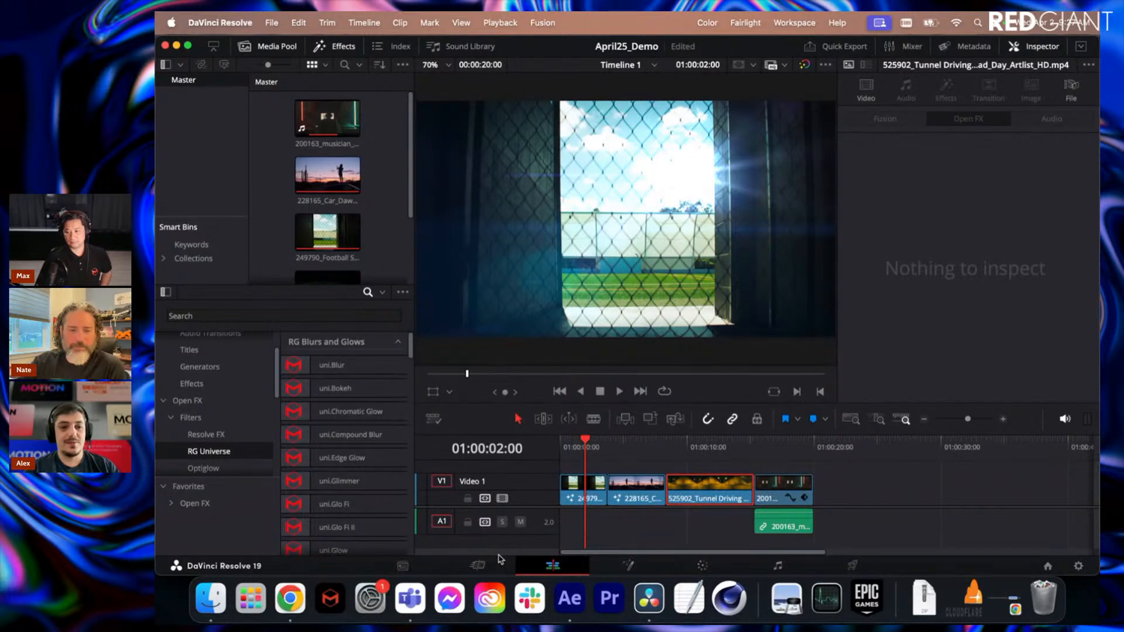
left_click(295, 611)
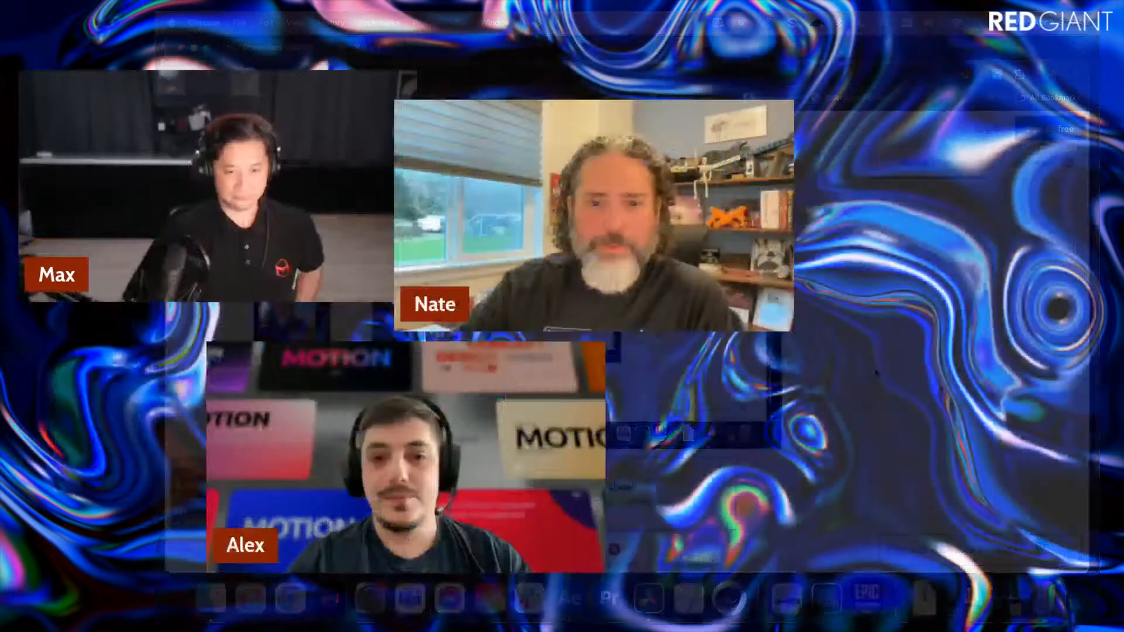
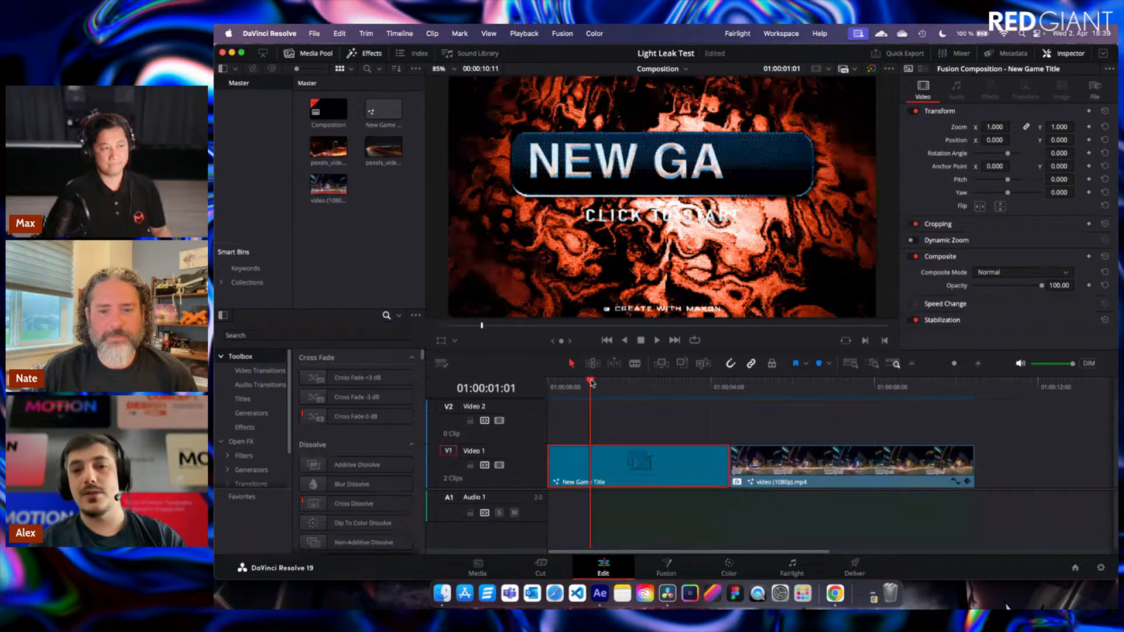
Move the playhead to 01:00:01:23 in the New Game Title clip and open its composition on the Fusion page.
left_click_drag(591, 383, 627, 383)
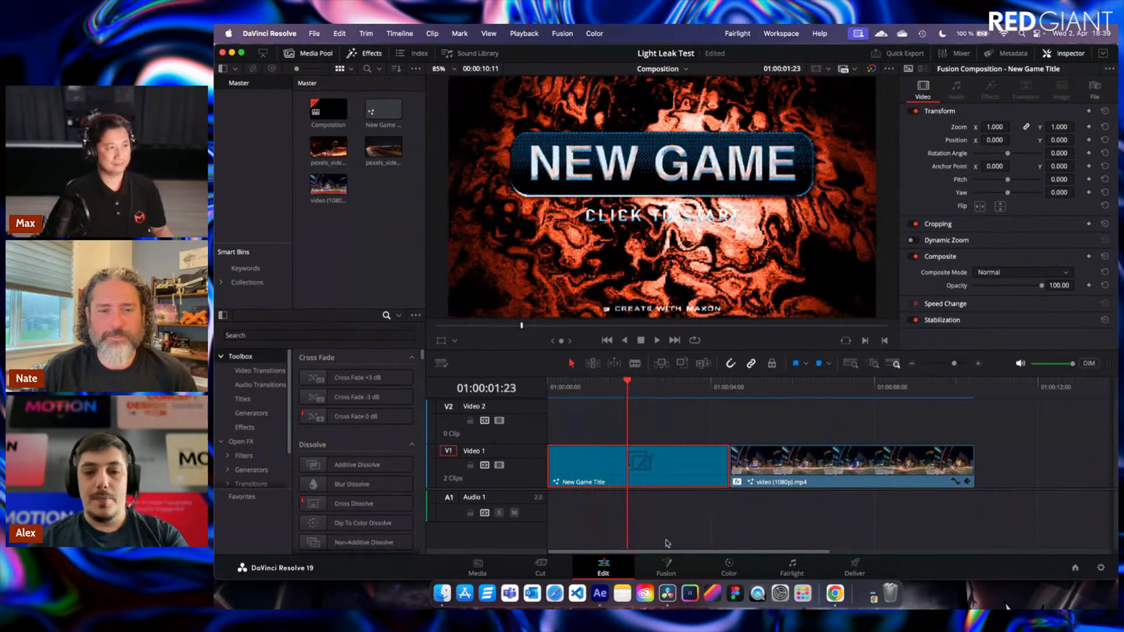
left_click(666, 567)
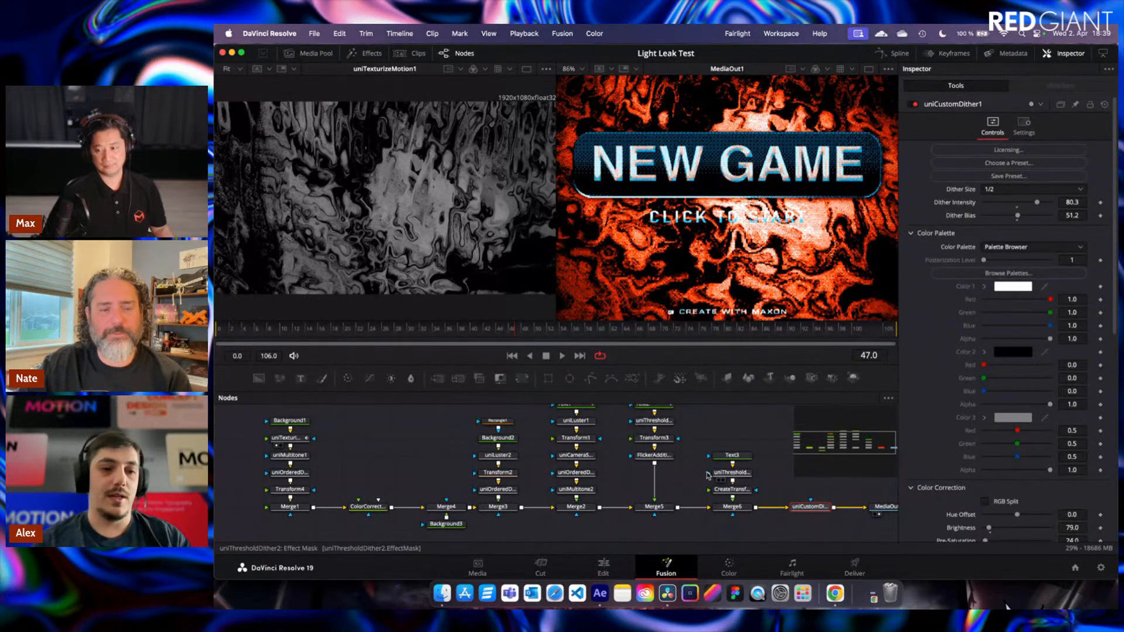
Try the Ground texture with a lower texture contrast on uniTexturizeMotion1.
left_click(300, 440)
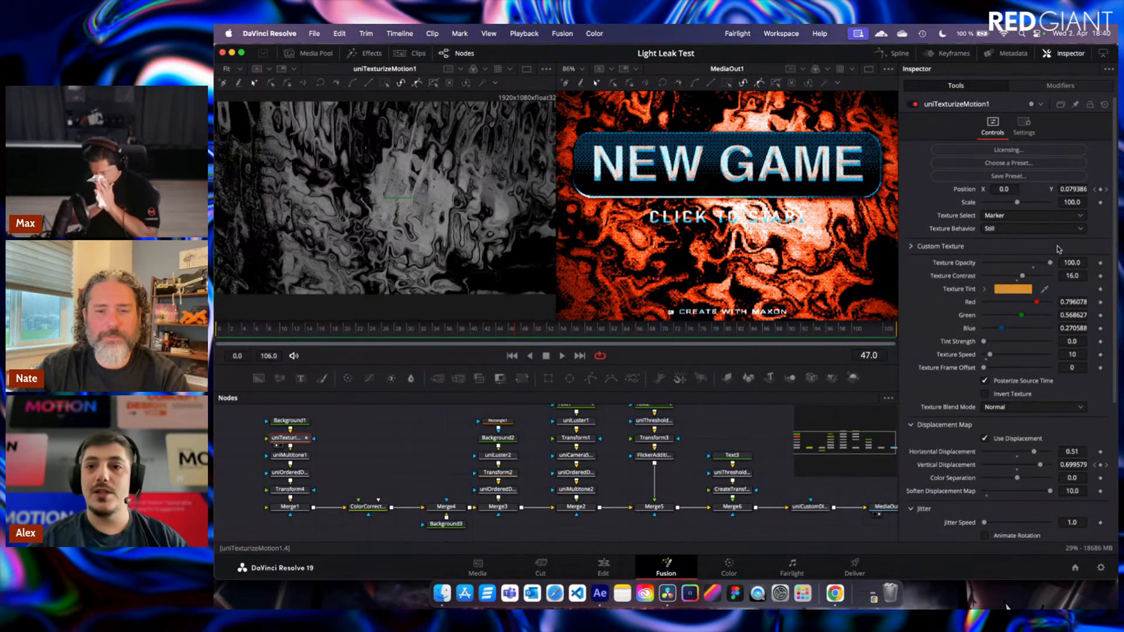
left_click(1083, 216)
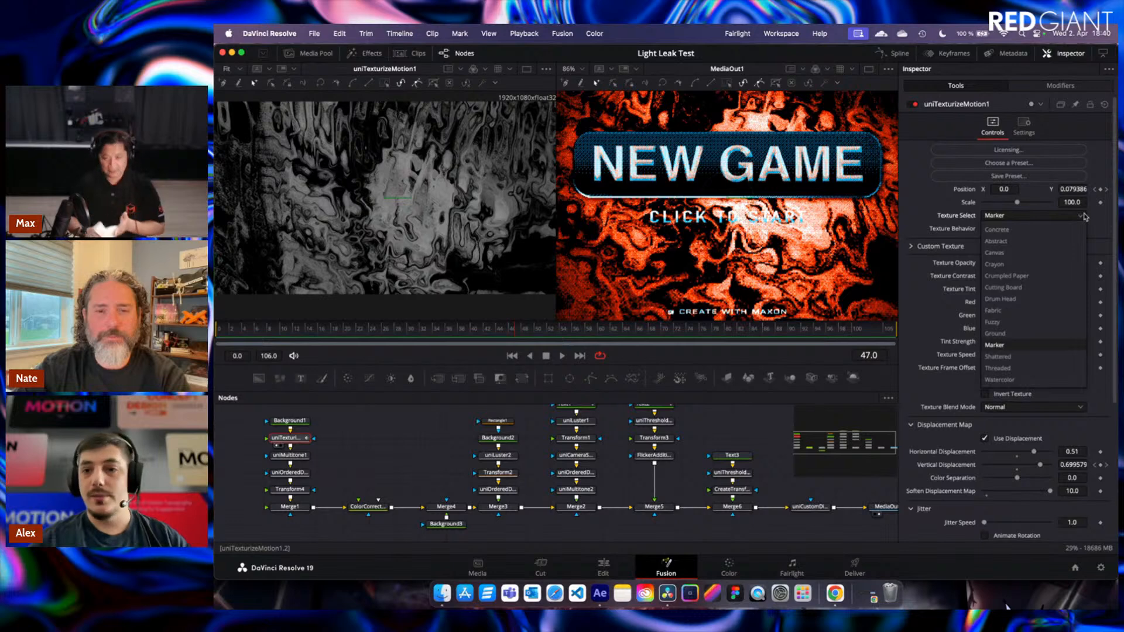
left_click(1022, 339)
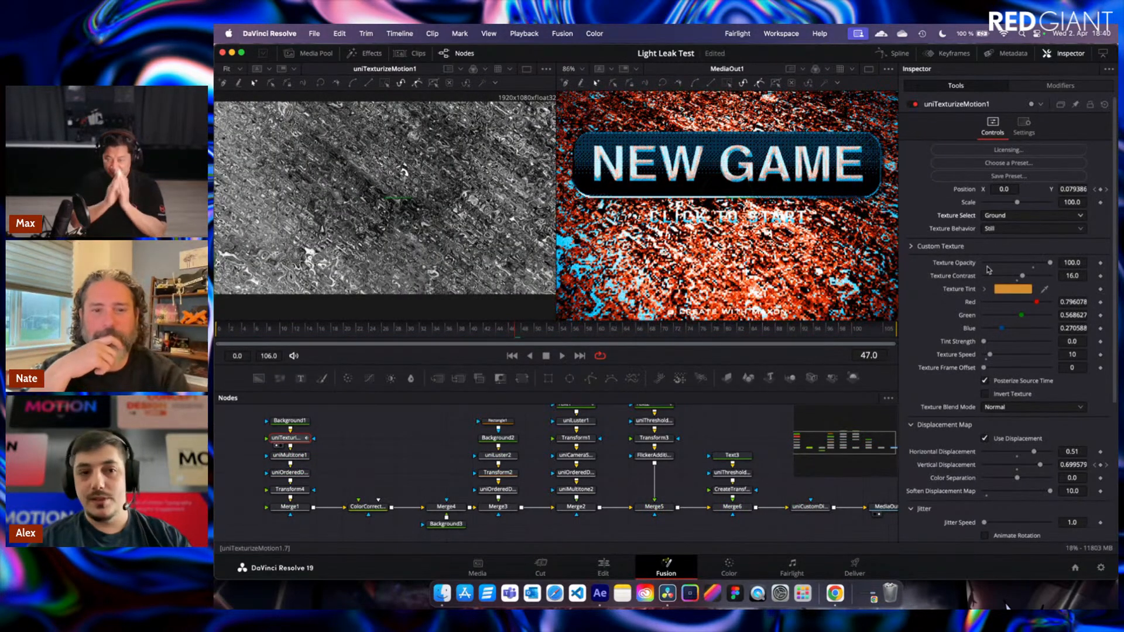
left_click_drag(1021, 276, 1001, 280)
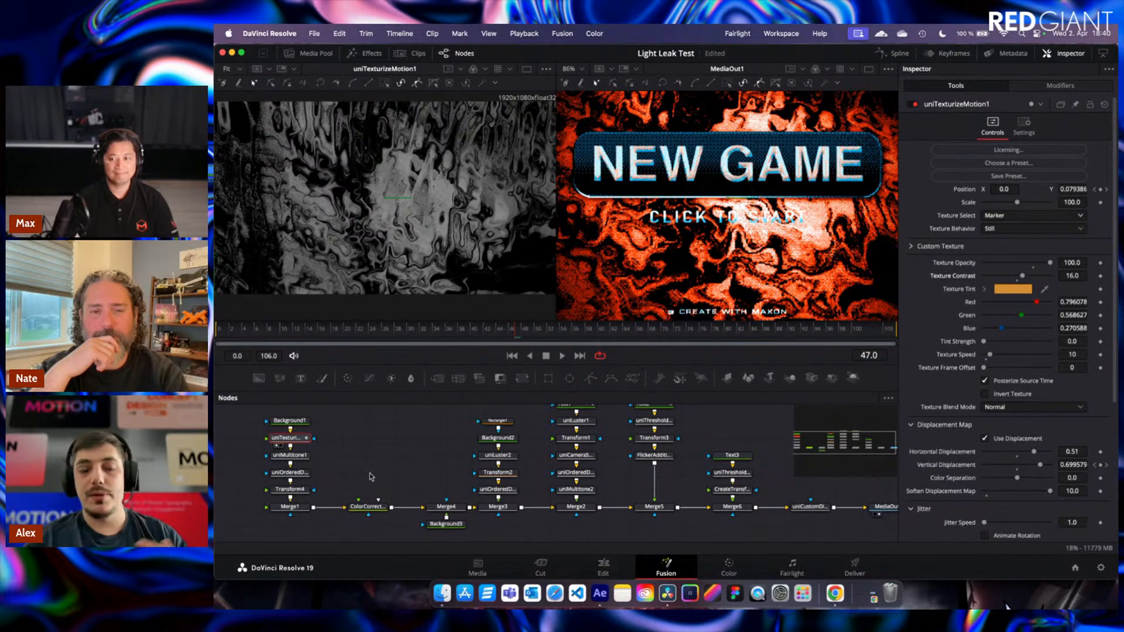
Examine the settings of uniTexturizeMotion1, uniMultitone1 and uniOrderedDither1, and preview the dithered background beside the final output.
left_click(297, 457)
left_click(294, 439)
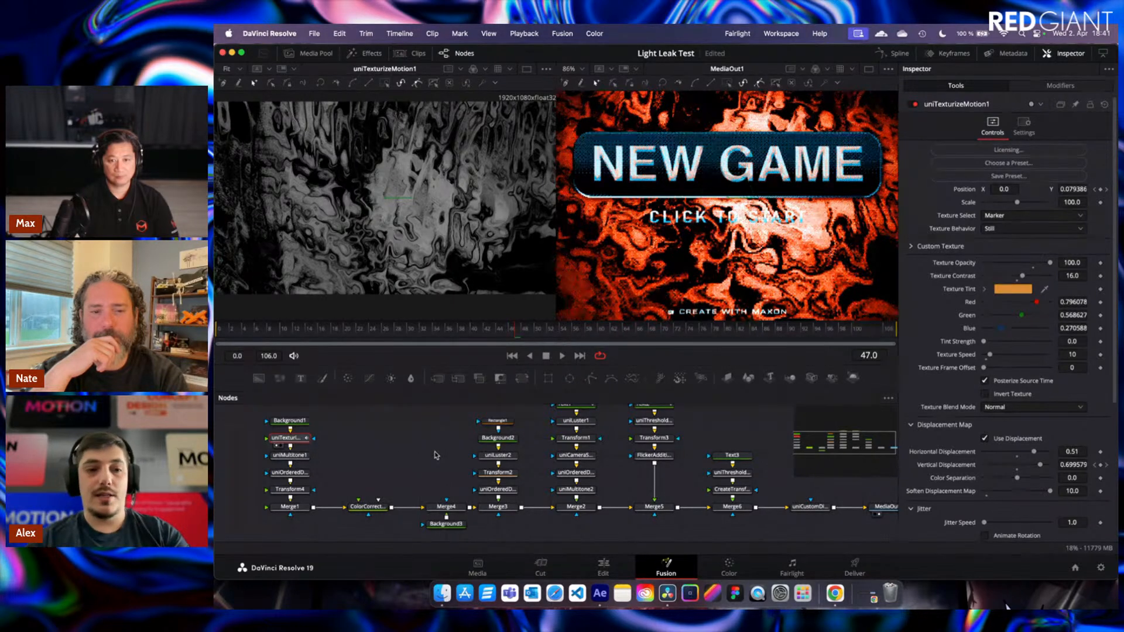
left_click(301, 459)
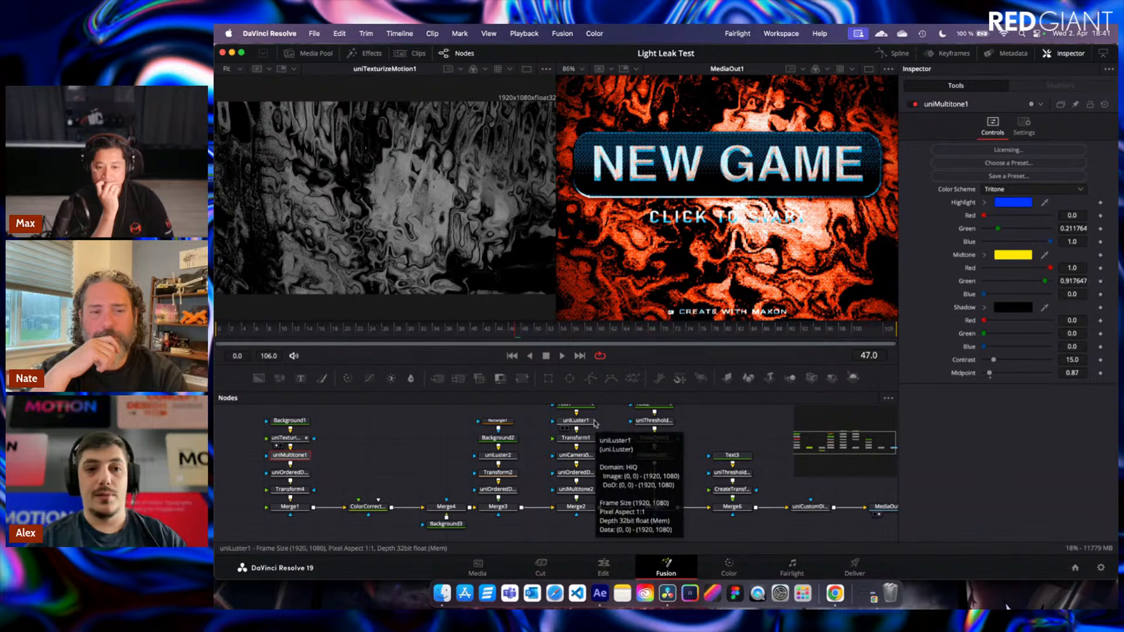
left_click(298, 473)
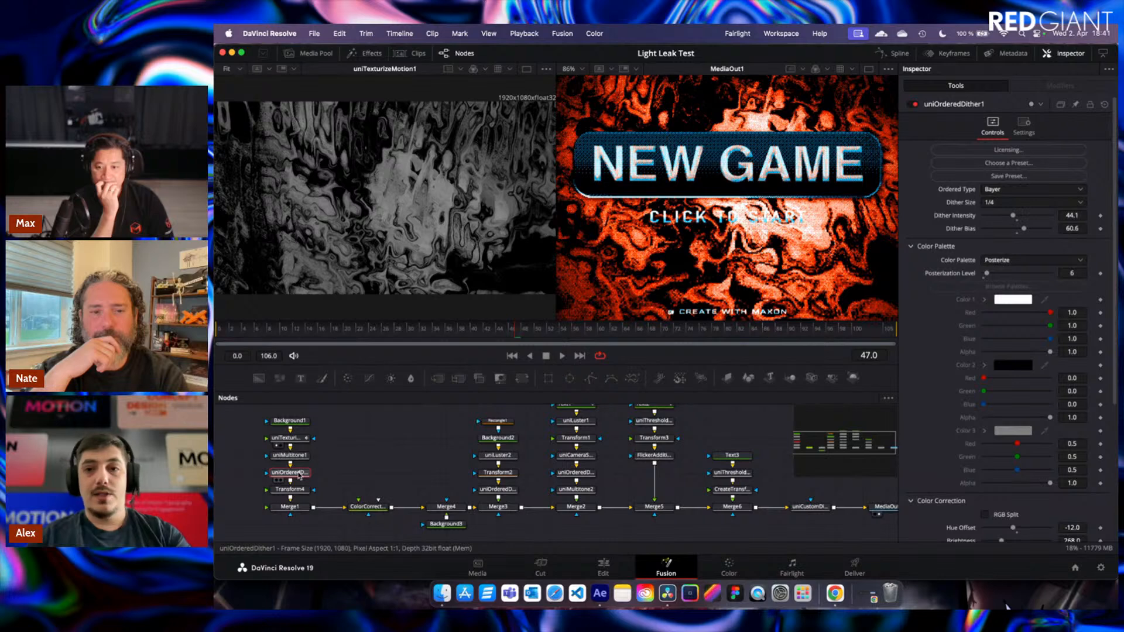
key("1")
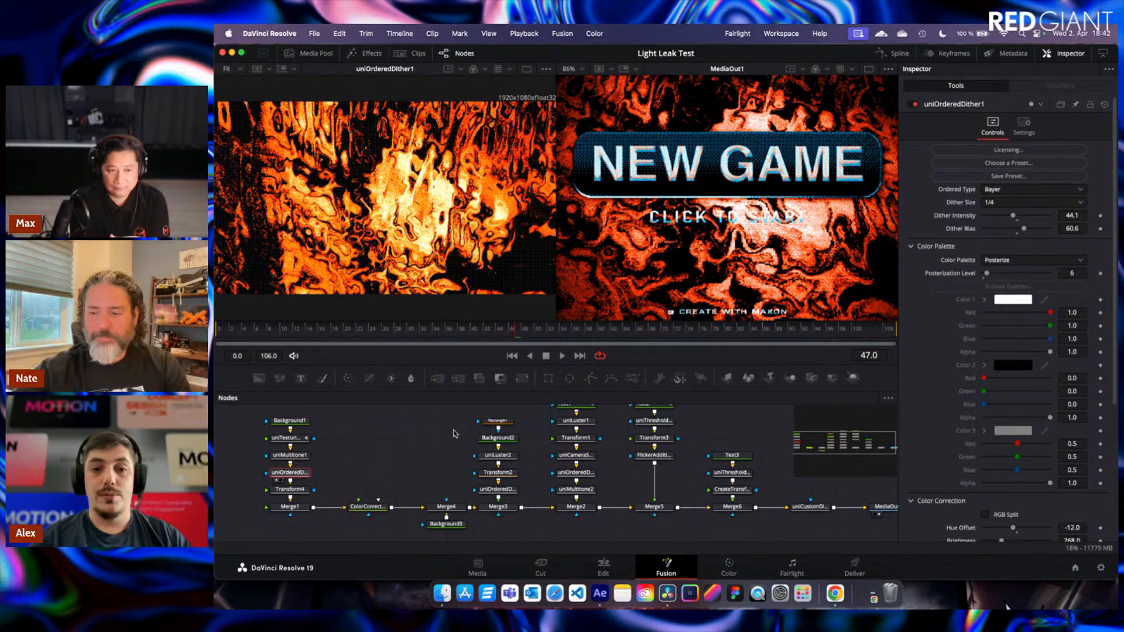
Preview Merge1 and Merge3 beside the final output to compare the background before and after the button shape is added.
left_click(300, 511)
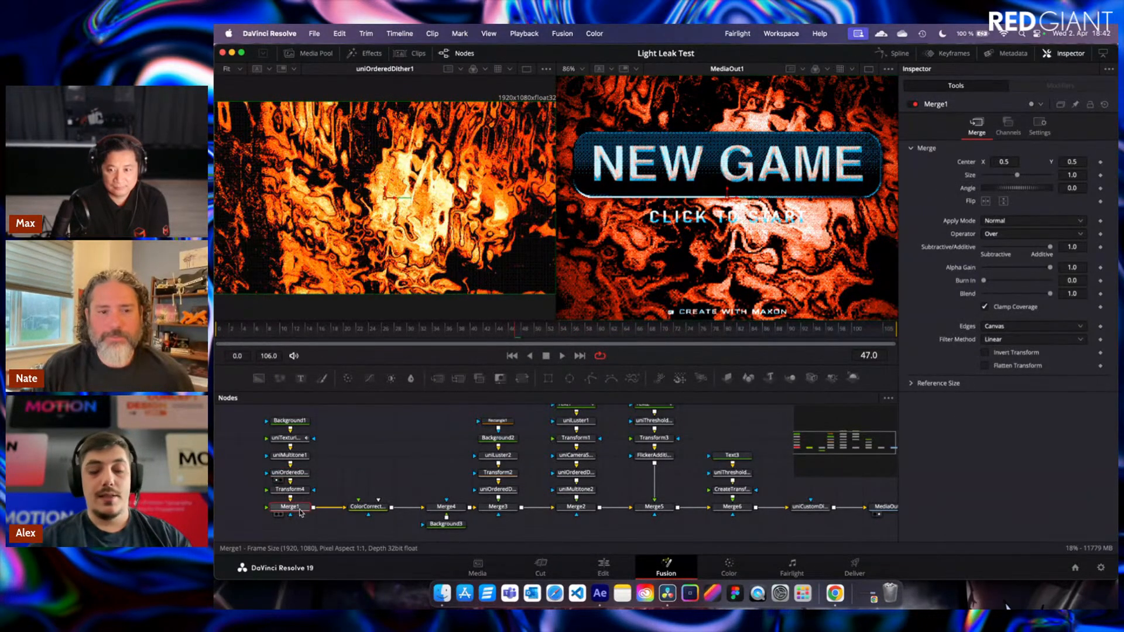
key("1")
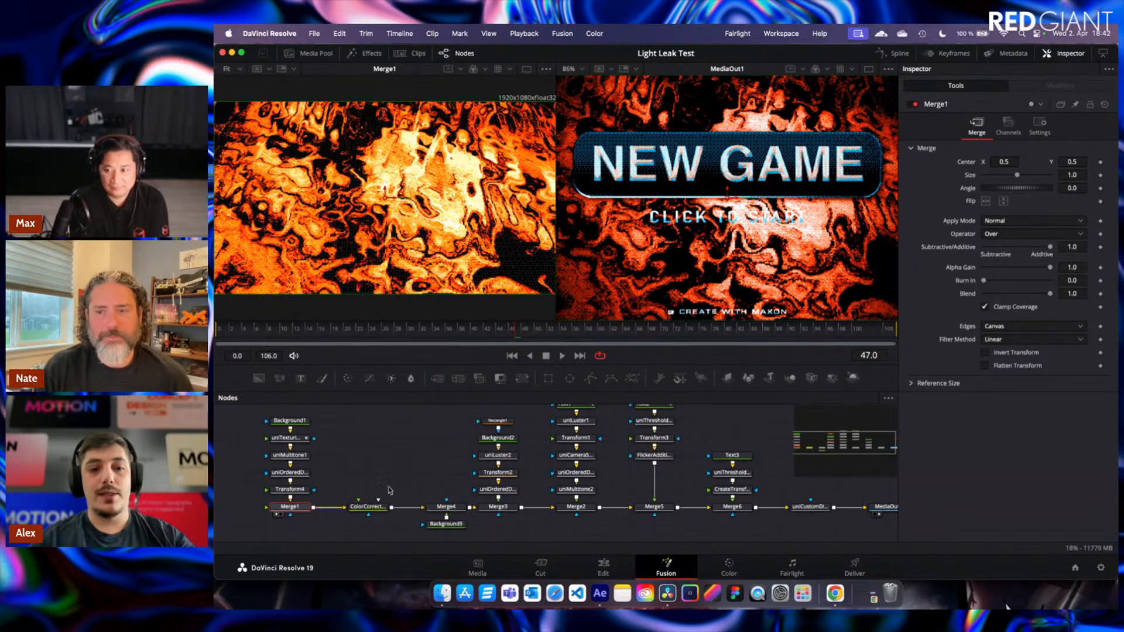
left_click(497, 507)
key("1")
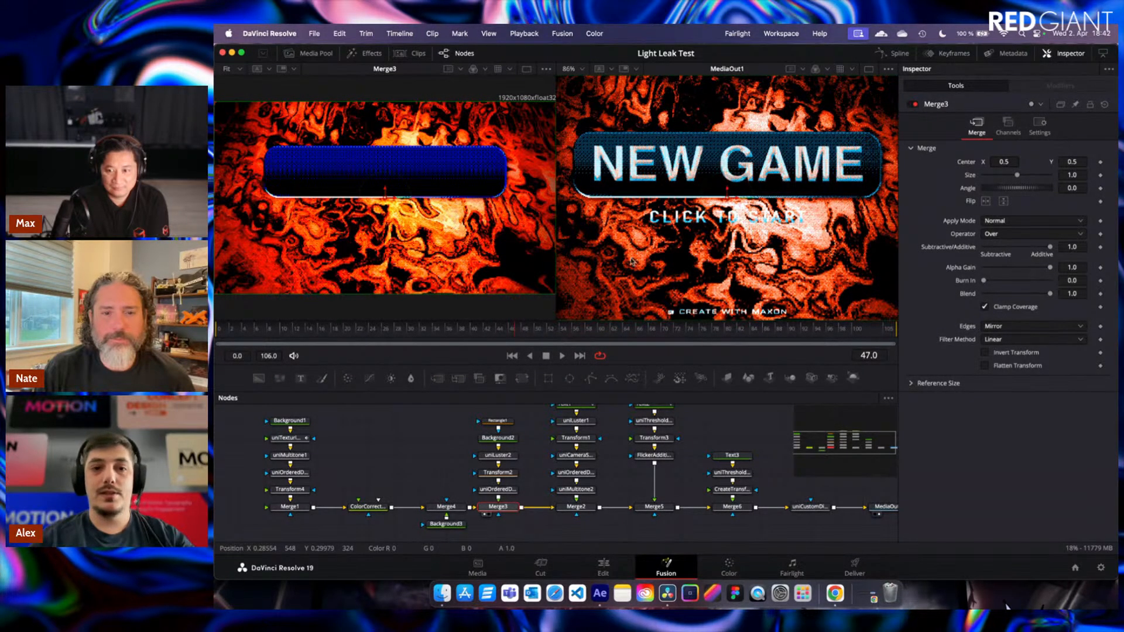
Preview the button chain stage by stage: Rectangle1, uniLuster2, uniOrderedDither3 and Merge3.
scroll(528, 474, "up", 1)
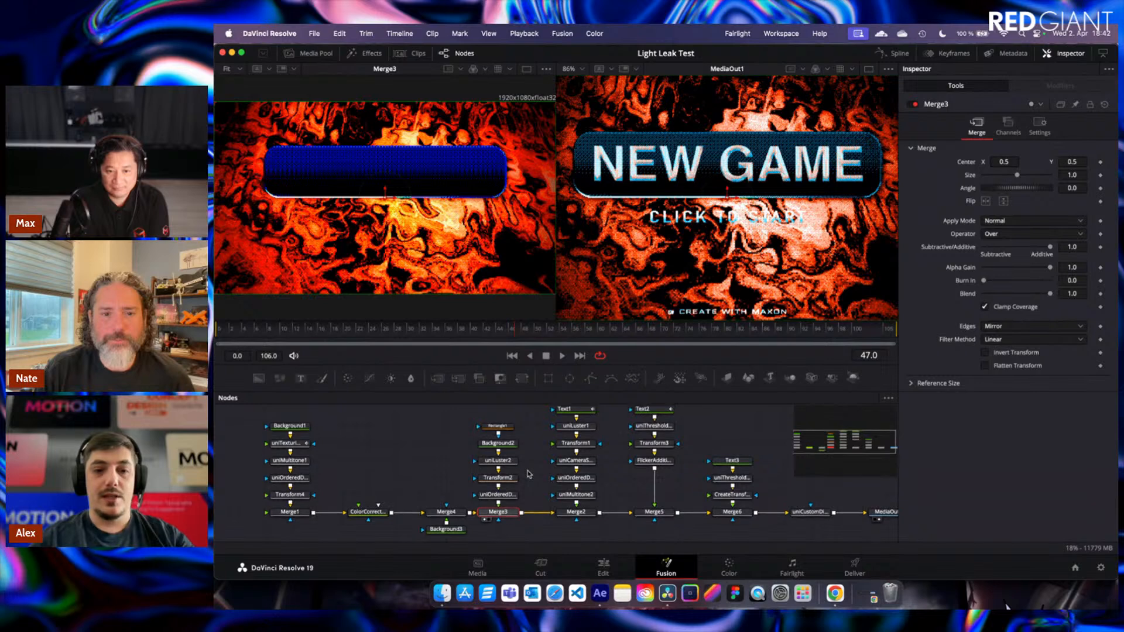
left_click(508, 431)
key("1")
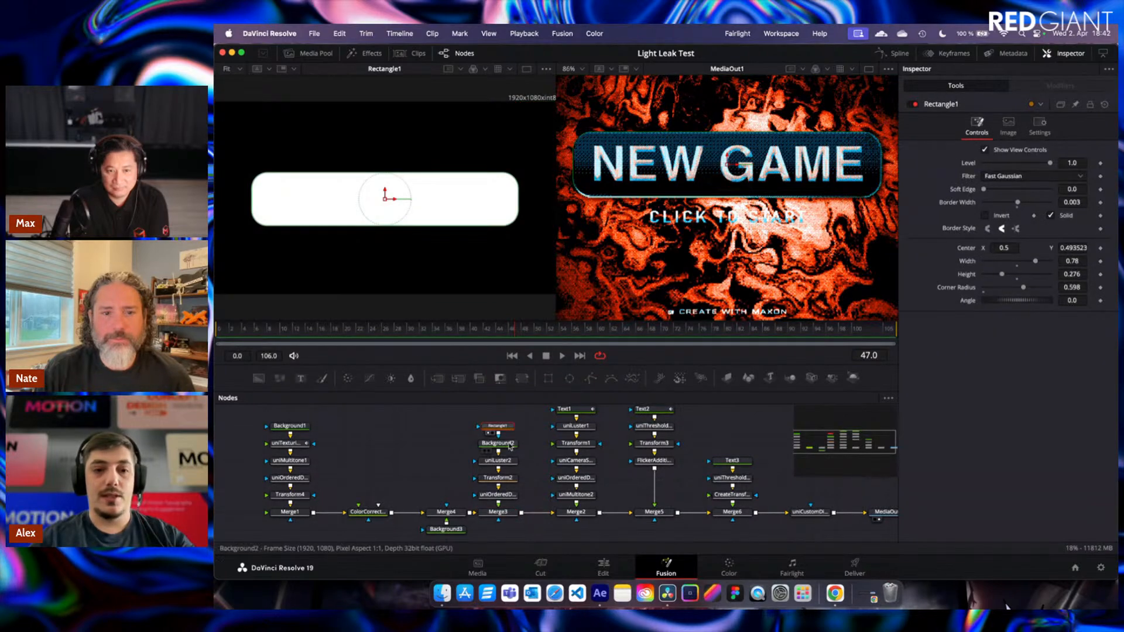
left_click(509, 461)
key("1")
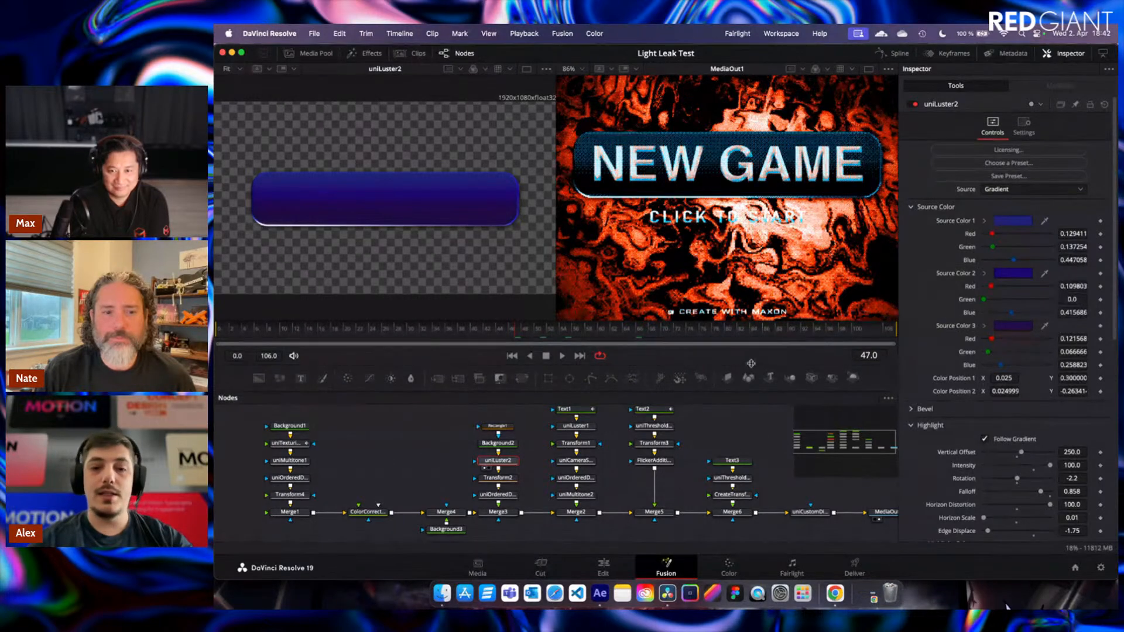
left_click(510, 496)
key("1")
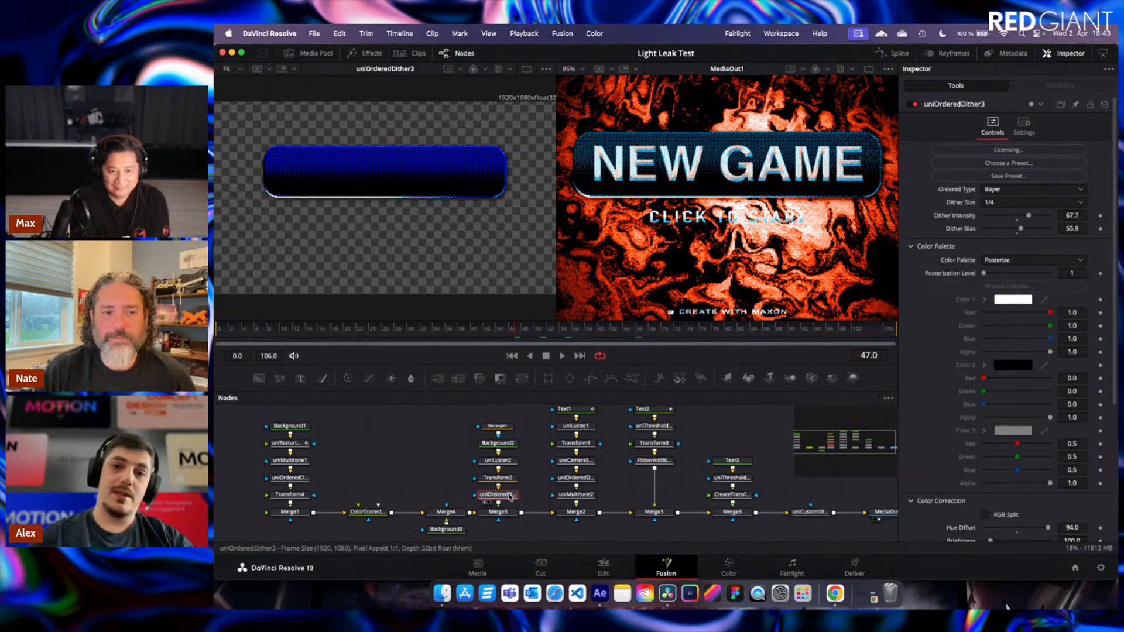
left_click(514, 514)
key("1")
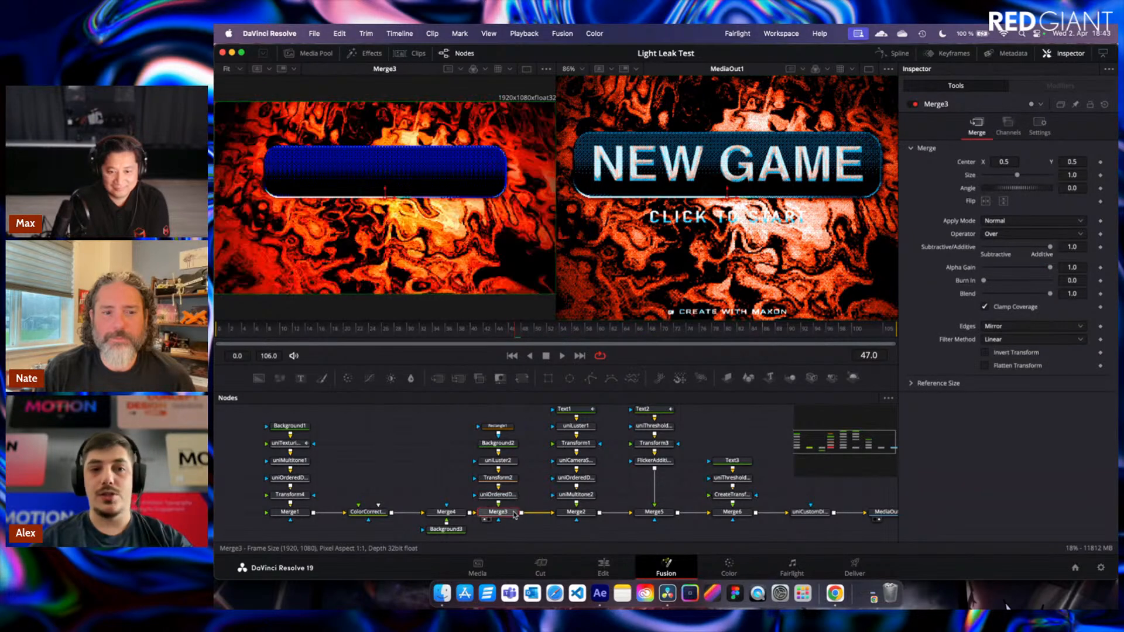
Preview the NEW GAME title chain through Text1, uniCameraShake1, uniLuster1, uniMultitone2 and Merge2.
scroll(527, 486, "right", 1)
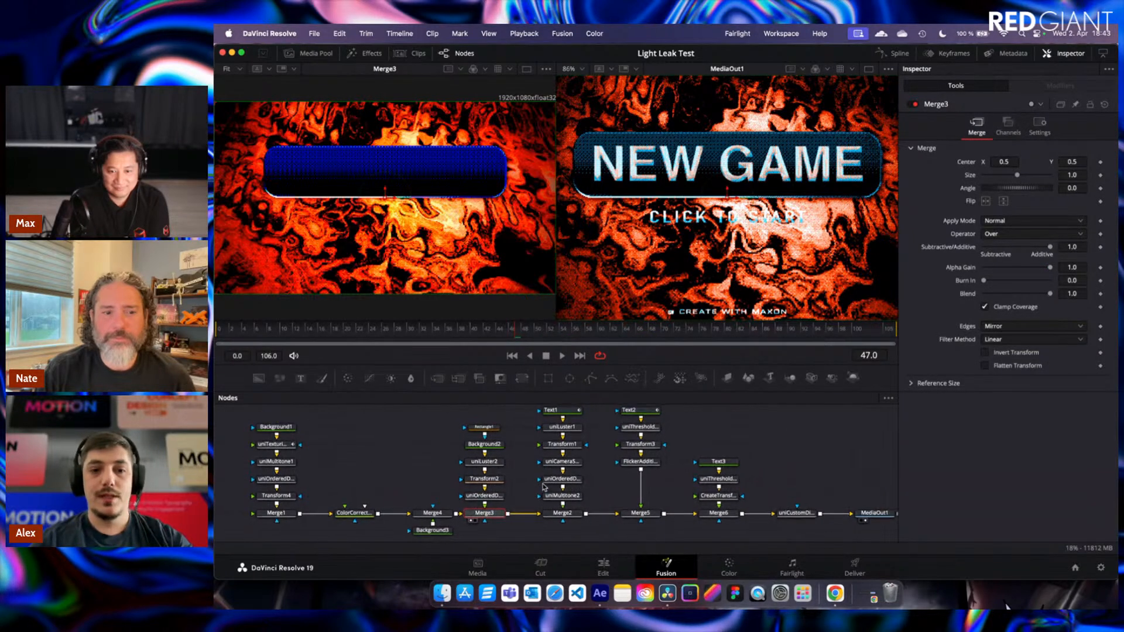
left_click(571, 414)
key("1")
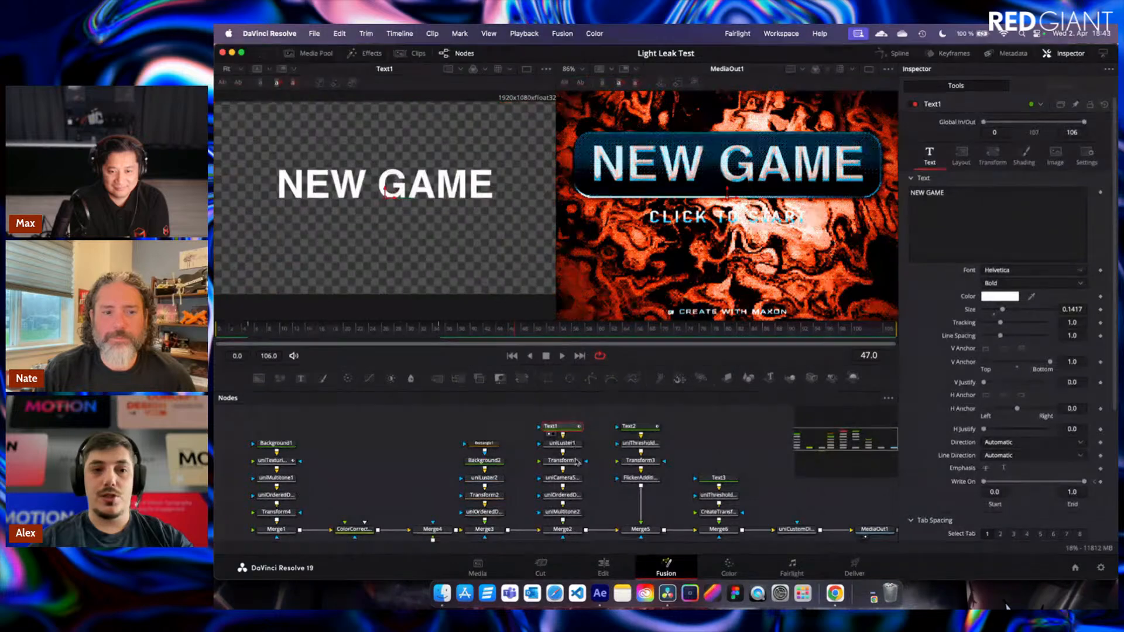
scroll(576, 471, "up", 1)
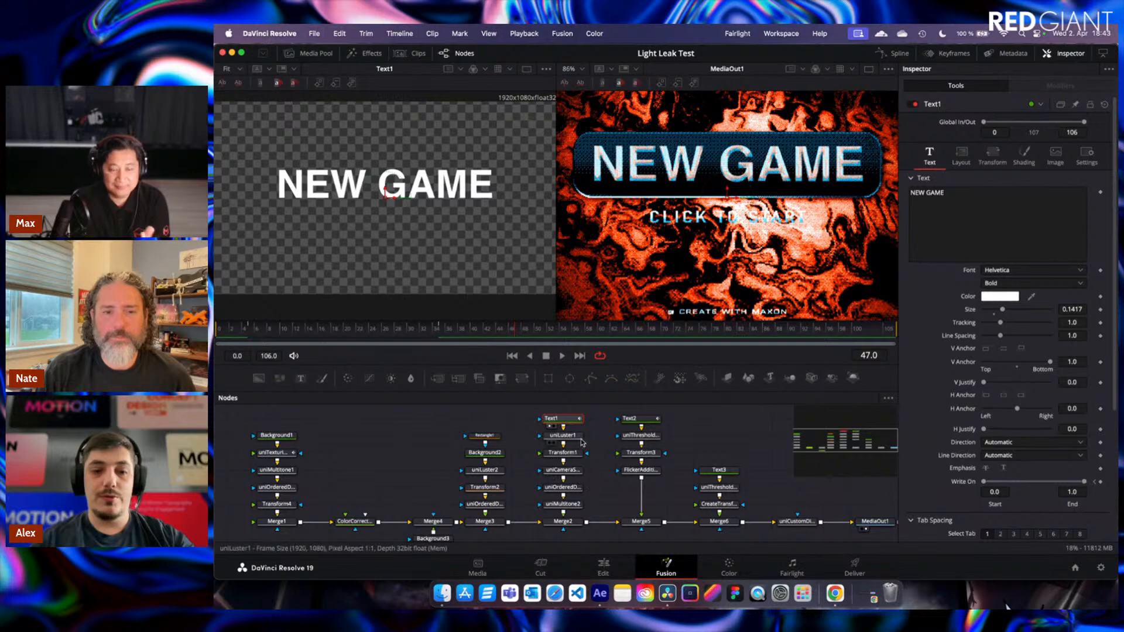
left_click(565, 471)
key("1")
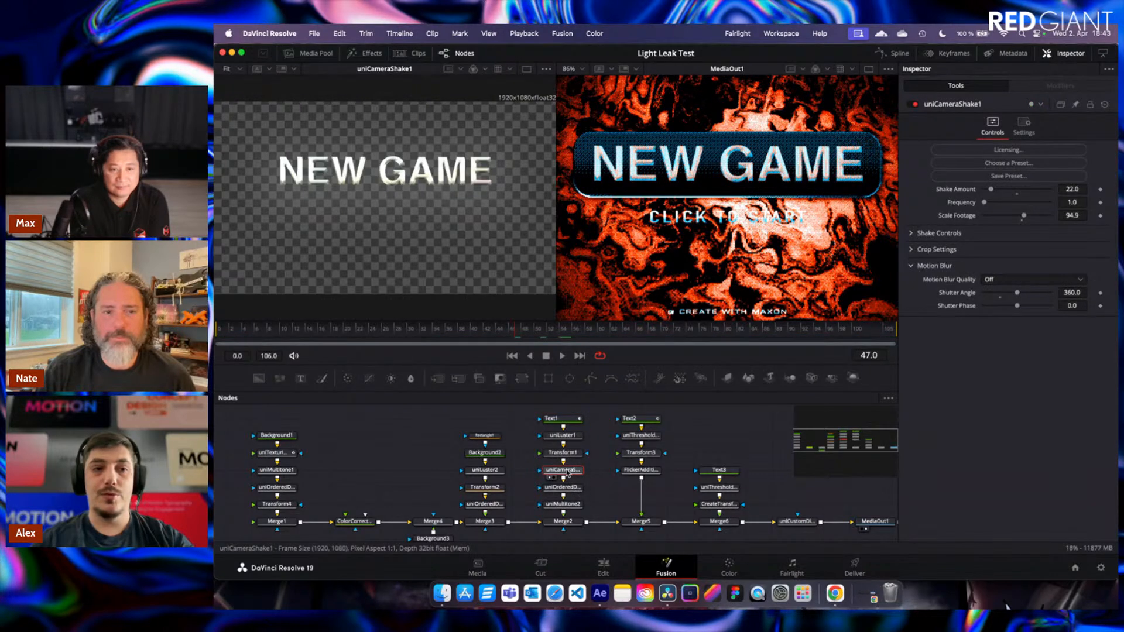
left_click(571, 437)
key("1")
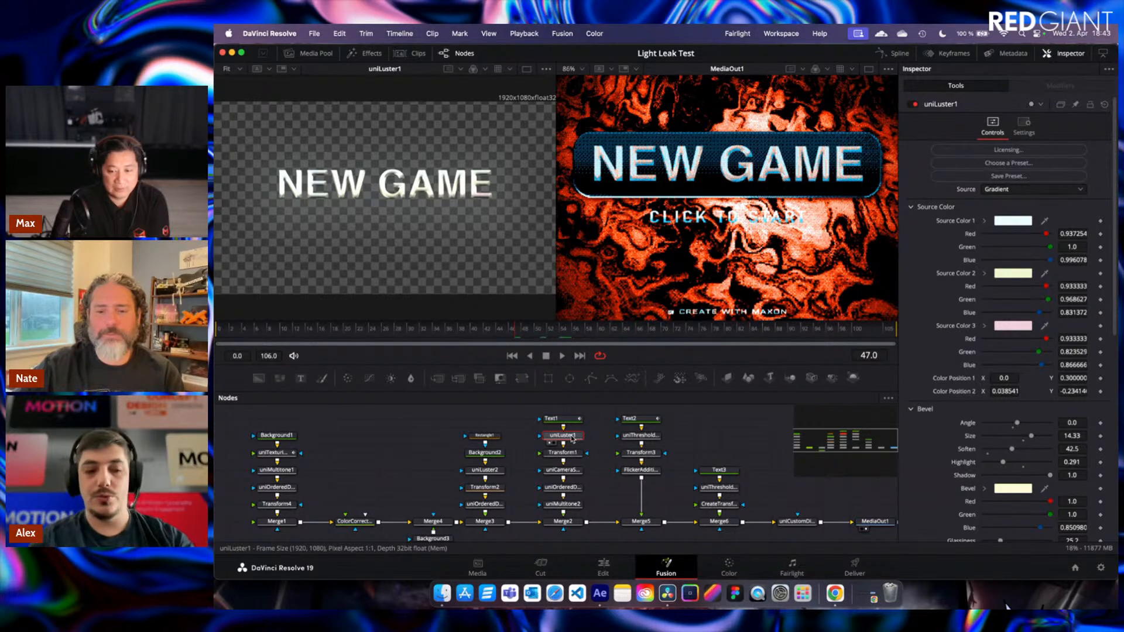
left_click(566, 505)
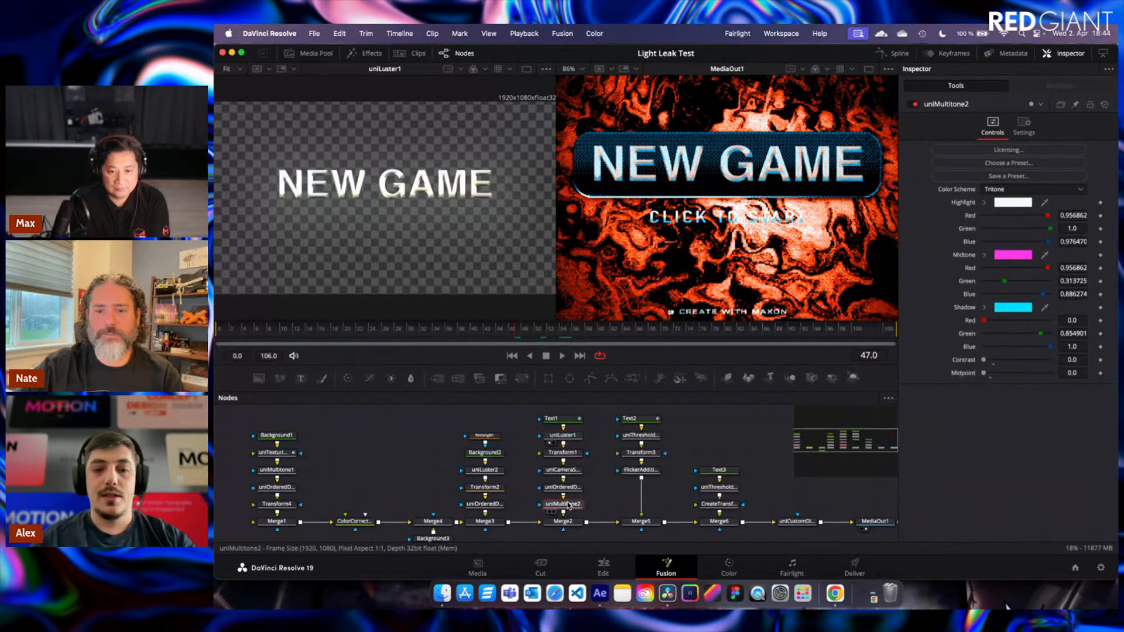
key("1")
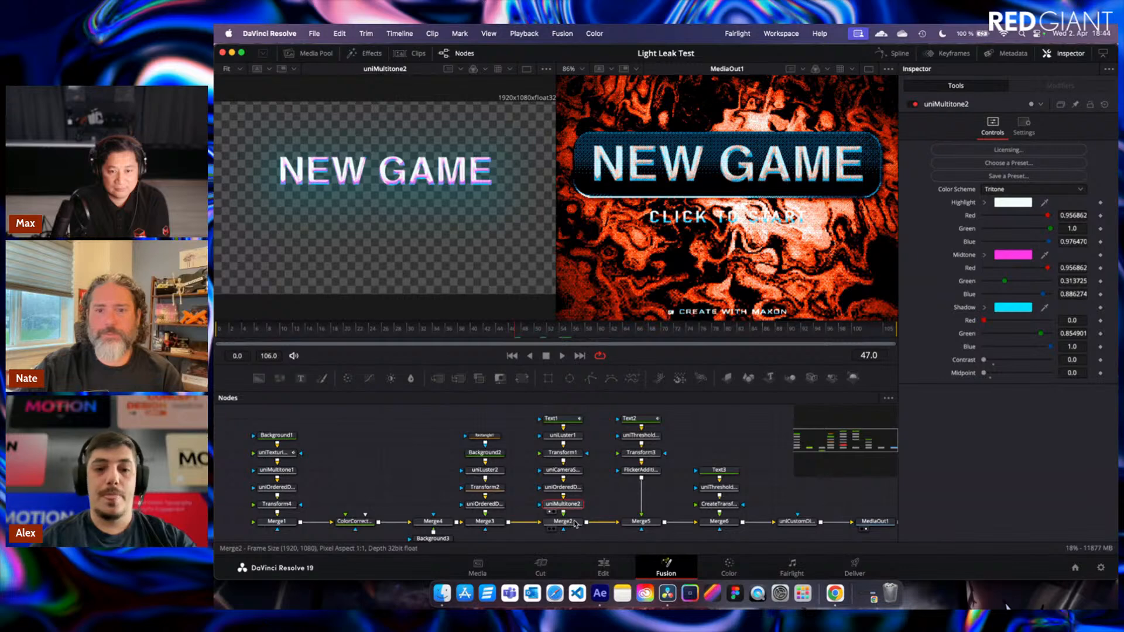
left_click(570, 522)
key("1")
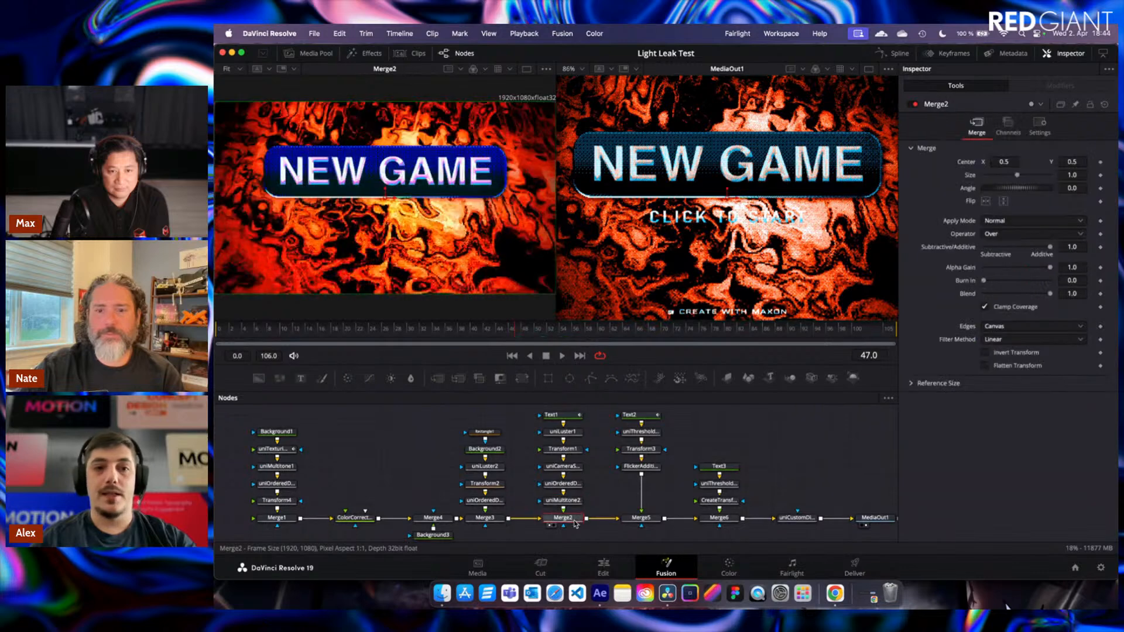
Preview Merge5 and the uniThresholdDither1 stage of the CLICK TO START text, and examine the dither settings.
left_click(641, 516)
key("1")
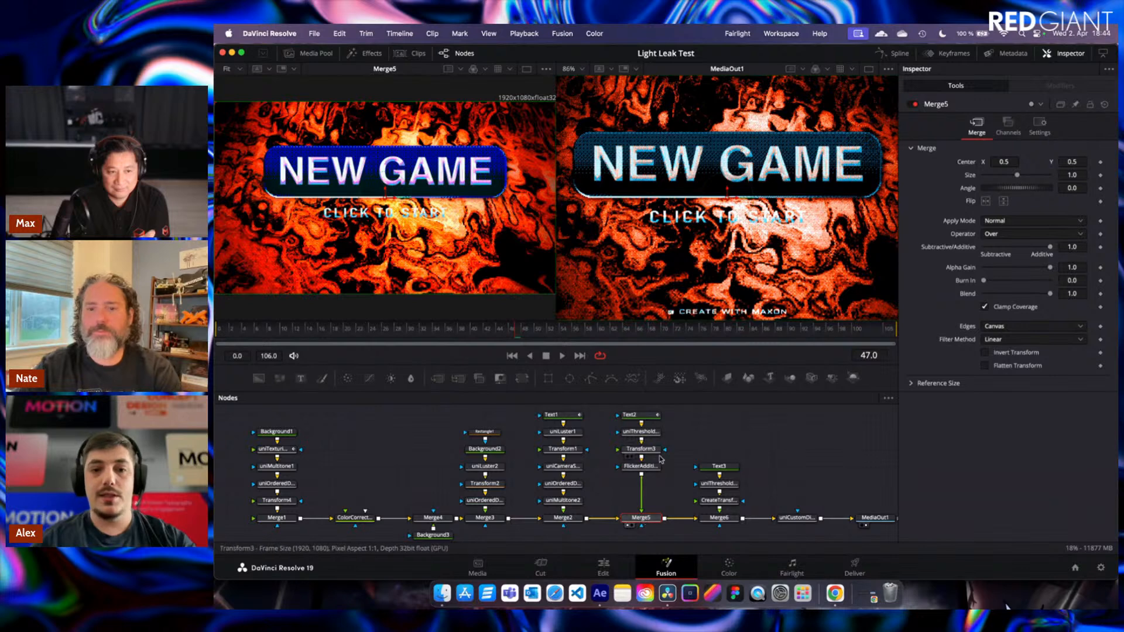
left_click(643, 433)
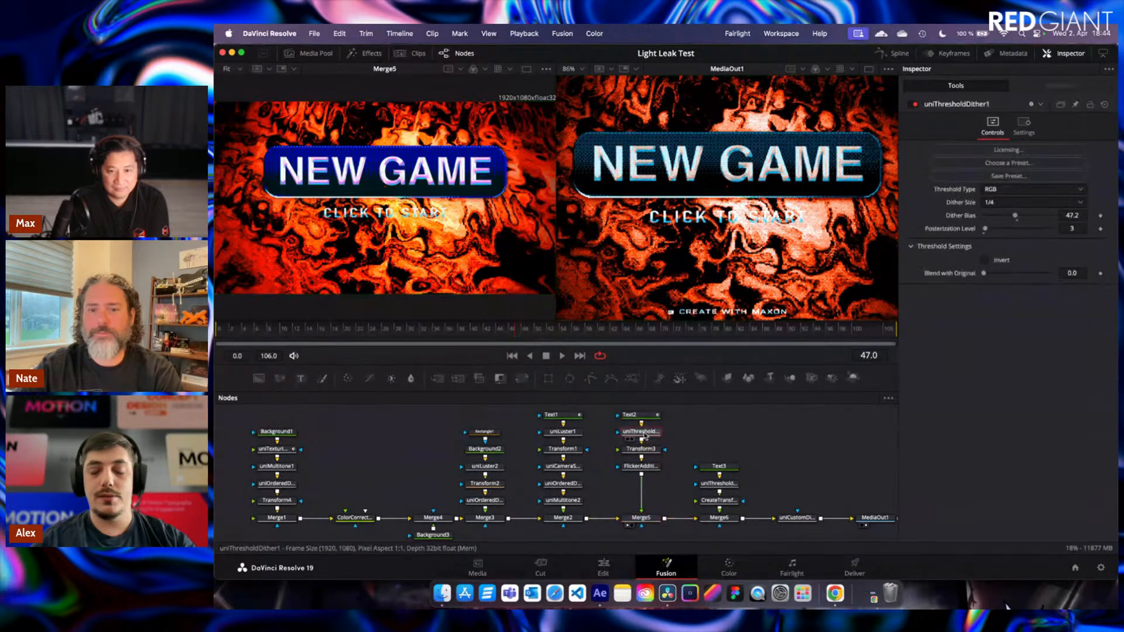
key("1")
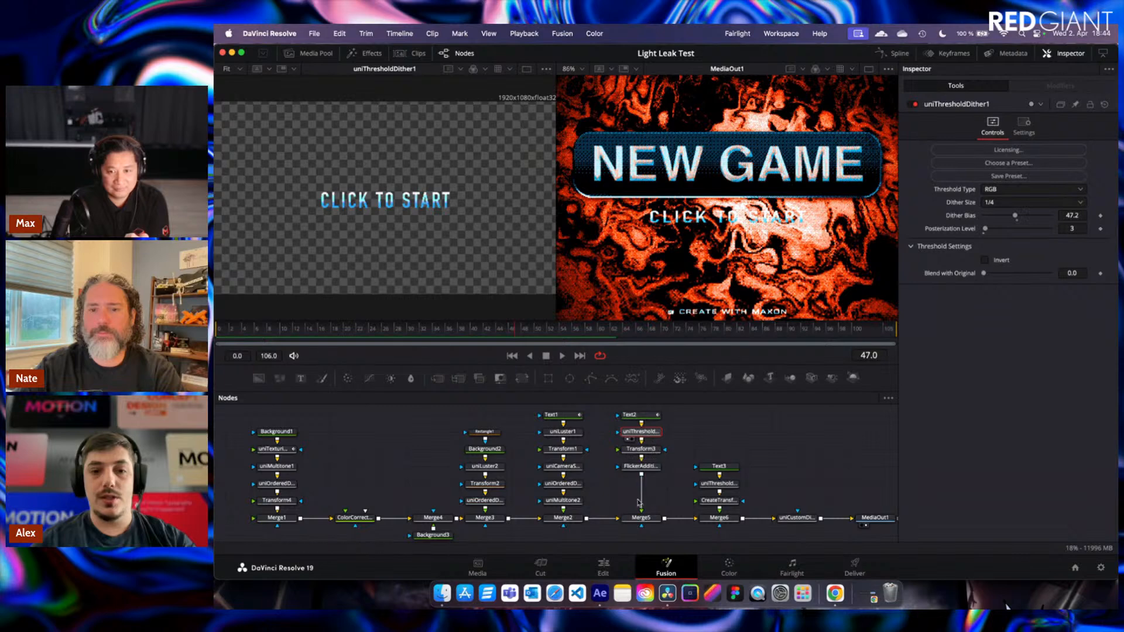
mouse_move(648, 522)
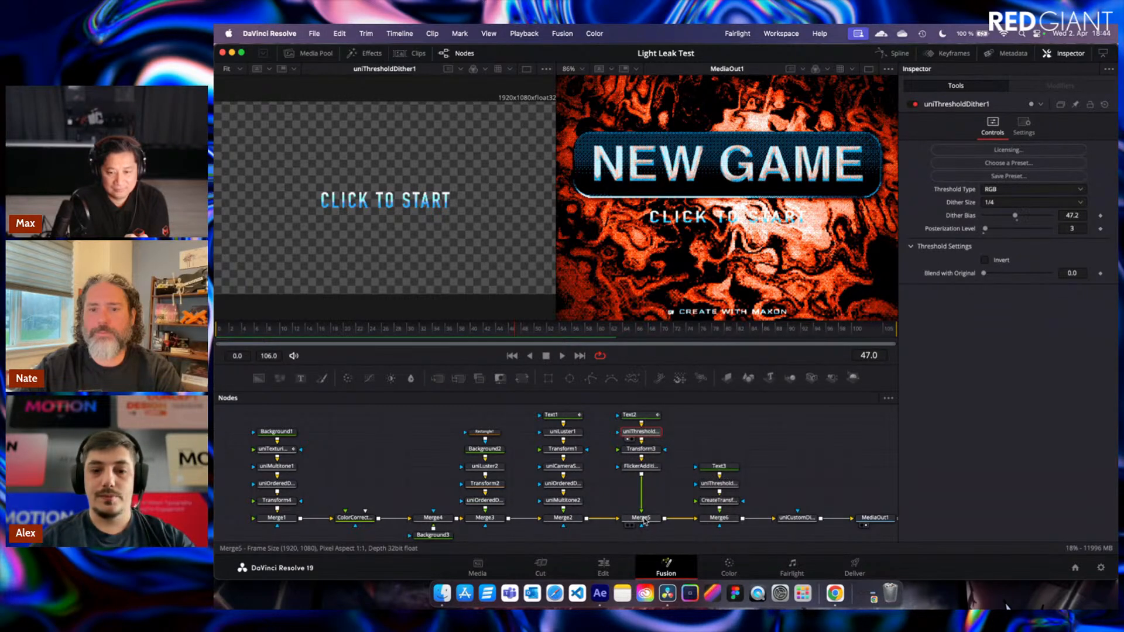
Preview the Merge5, Merge6 and uniCustomDither1 stages beside the final output to compare the title before and after the last dither.
left_click(643, 519)
key("1")
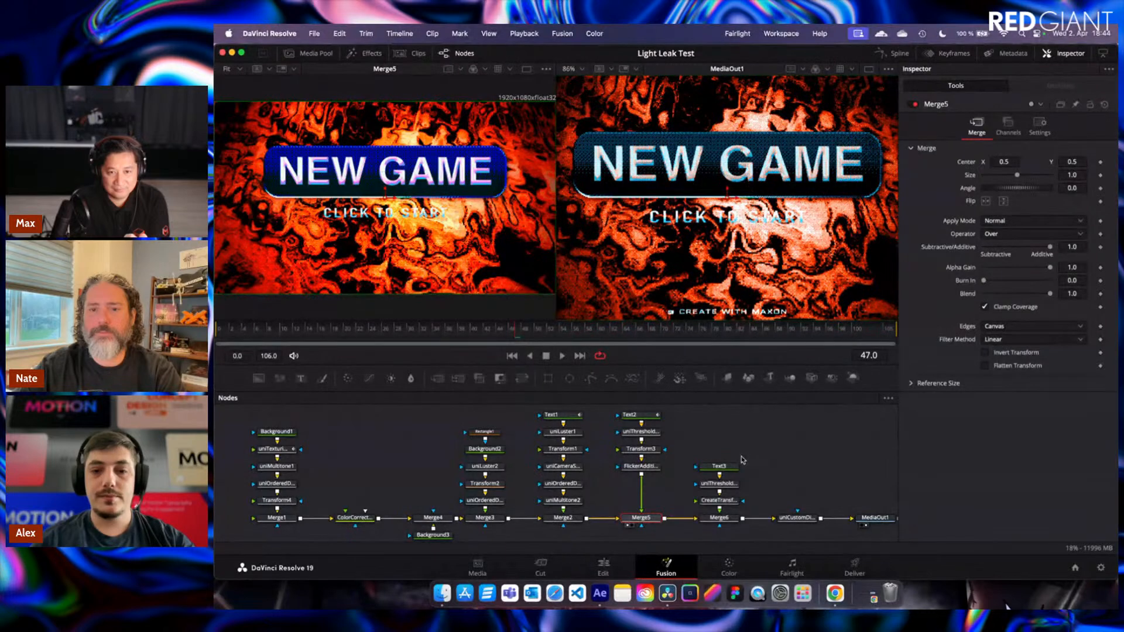
left_click(726, 520)
key("1")
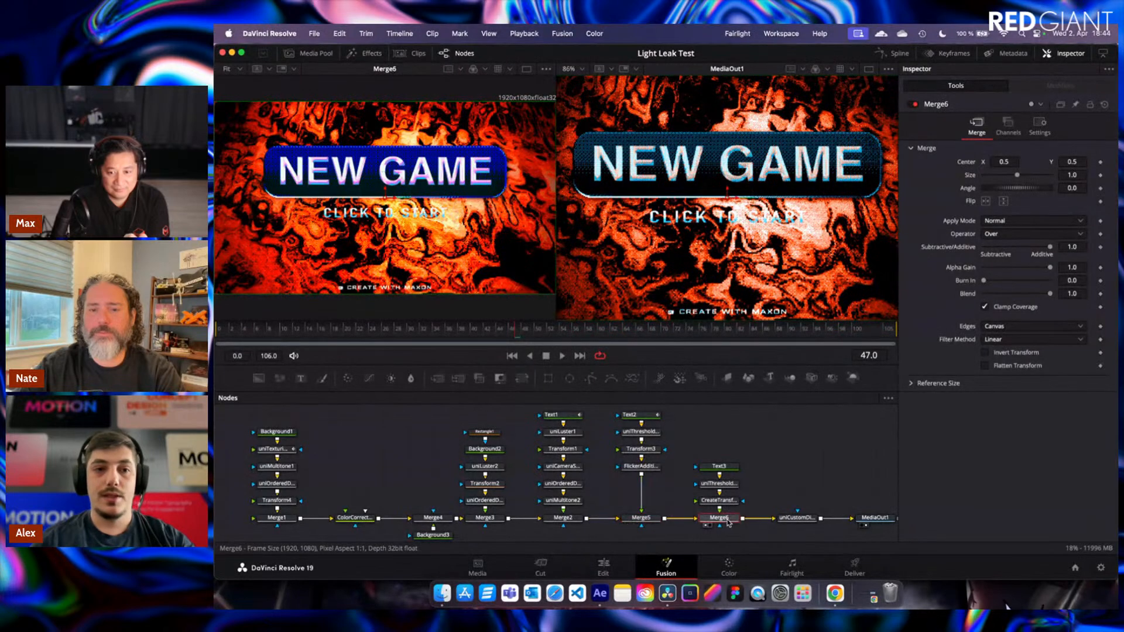
left_click(797, 519)
key("1")
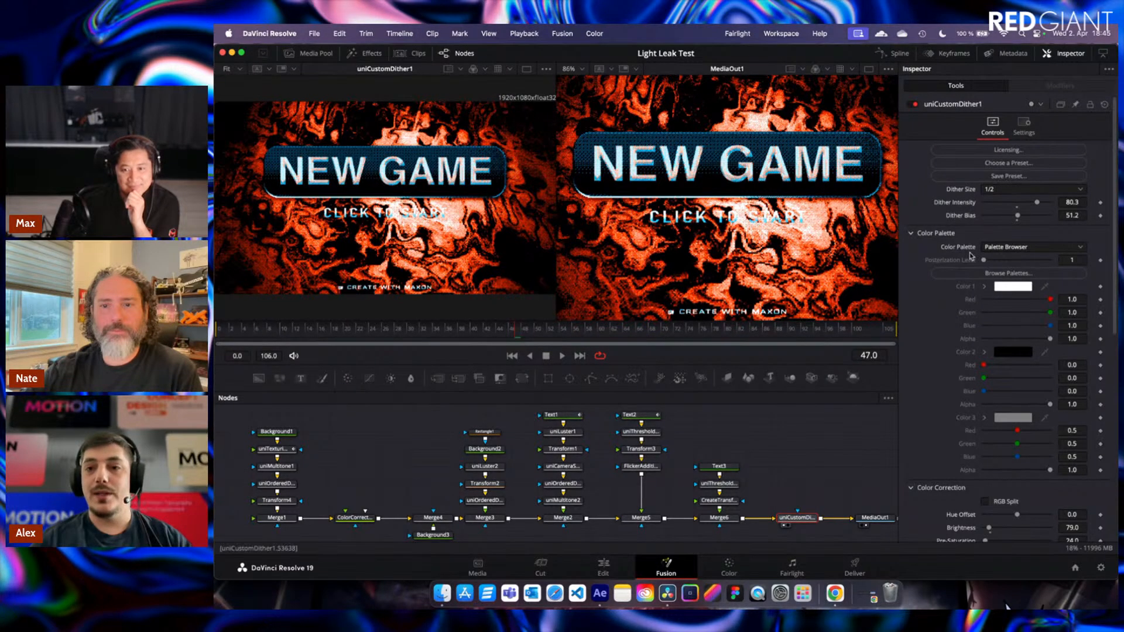
Look at the preset saving dialog and the preset browser of uniCustomDither1 without saving or applying anything.
left_click(1046, 177)
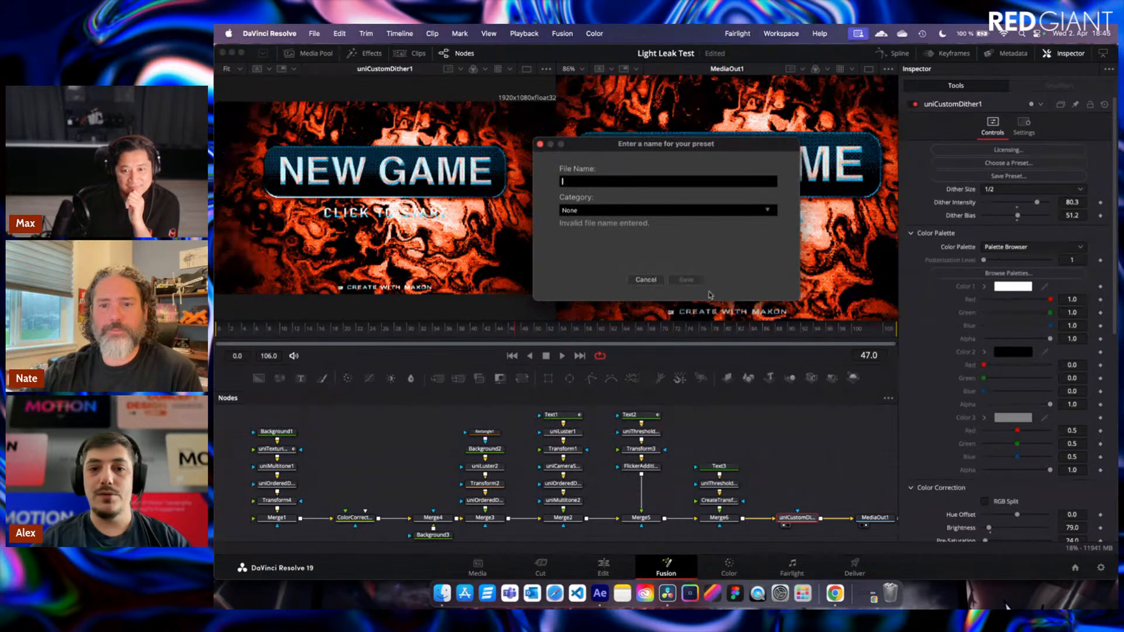
left_click(639, 281)
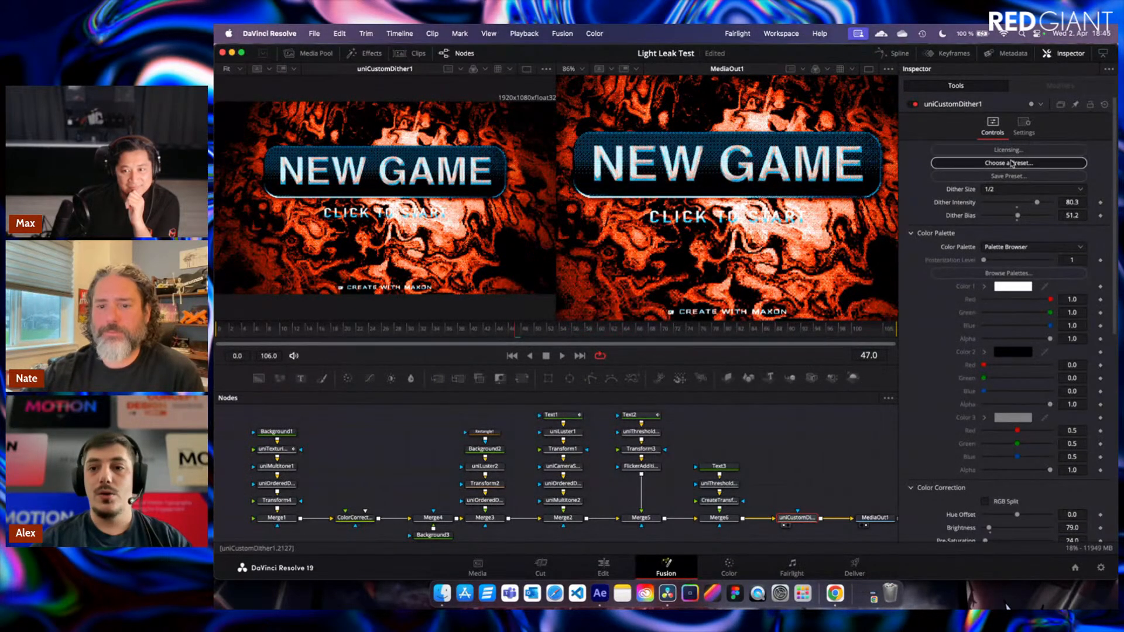
left_click(1008, 163)
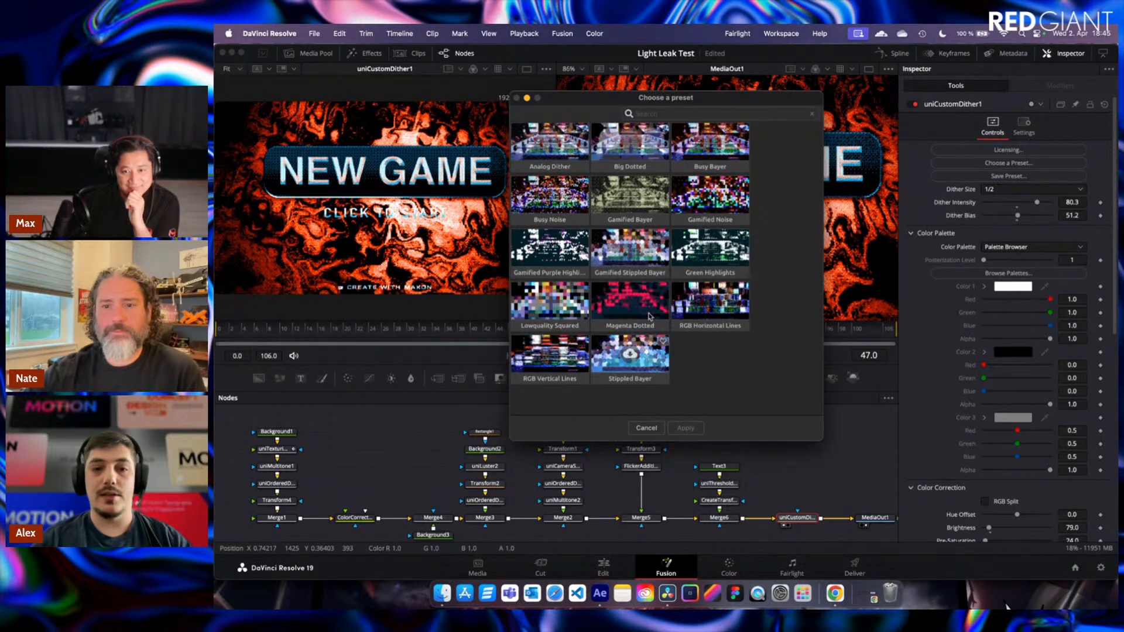
left_click(647, 429)
Preview MediaOut1 and scrub through the New Game Title clip on the Edit page to review its animation.
left_click(872, 517)
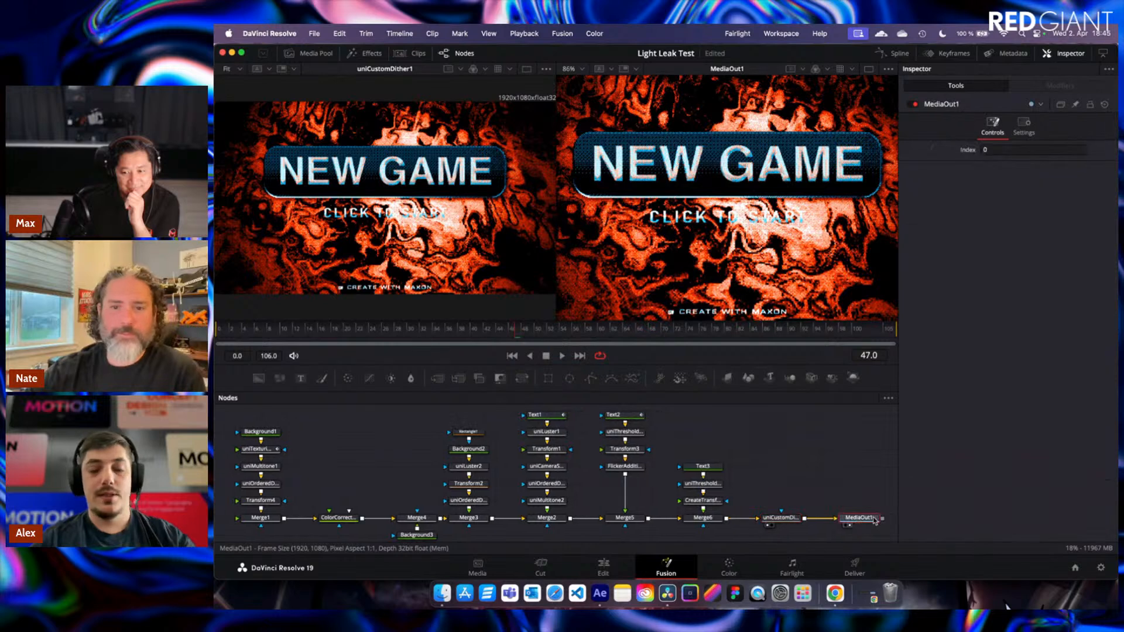
key("1")
left_click(603, 566)
left_click_drag(627, 384, 548, 395)
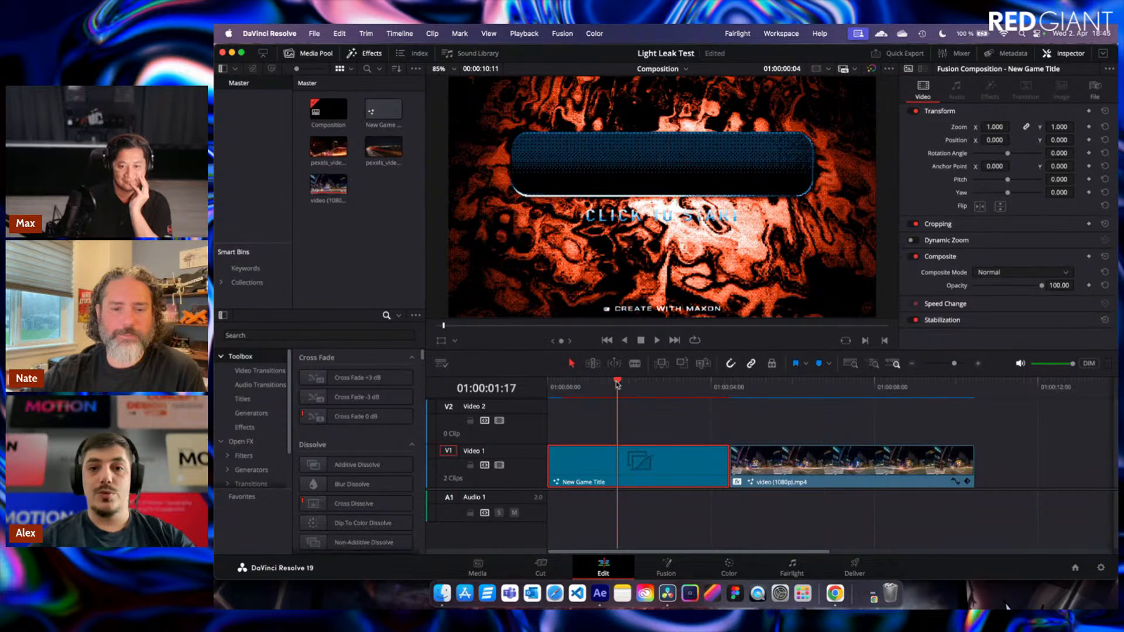
left_click_drag(617, 384, 643, 383)
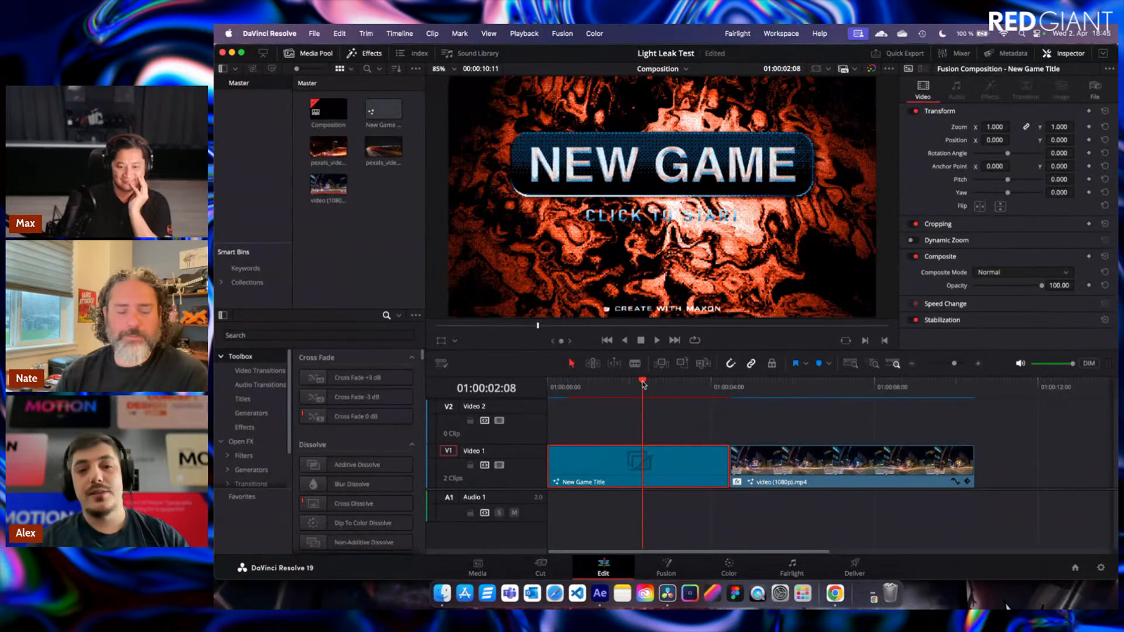
left_click_drag(642, 383, 700, 386)
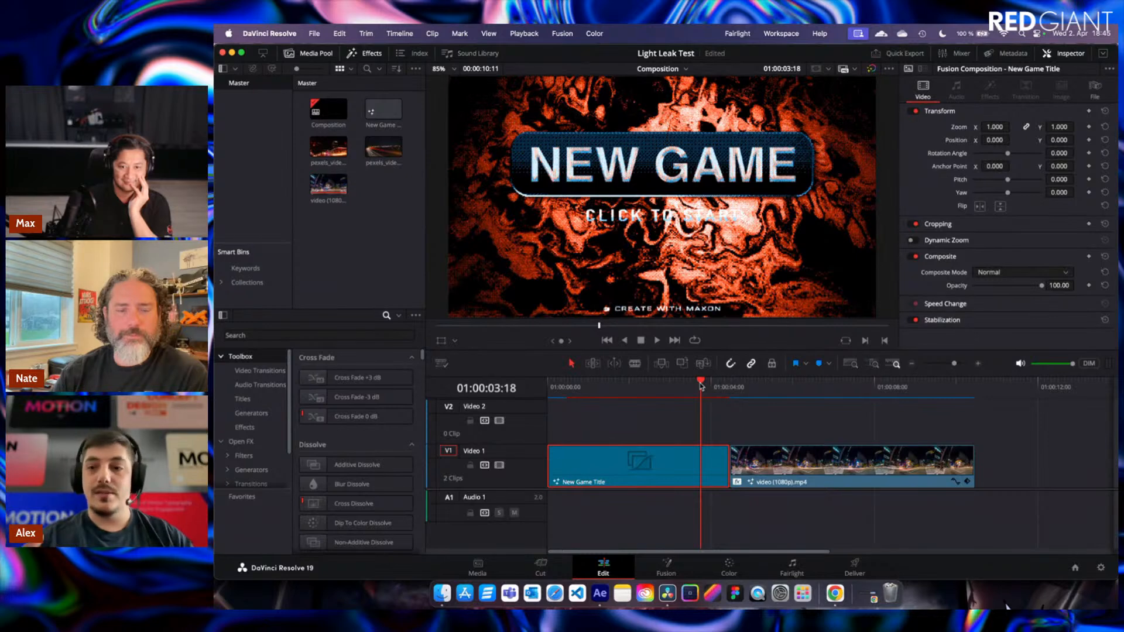
mouse_move(701, 386)
left_mouse_down()
mouse_move(612, 385)
mouse_move(696, 386)
left_mouse_up()
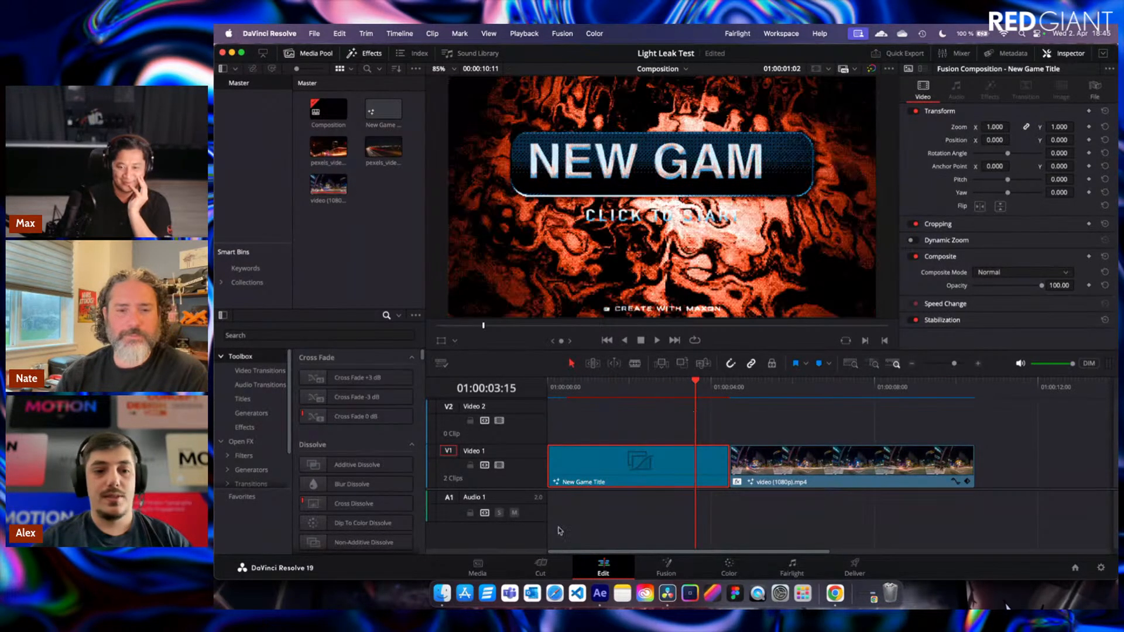
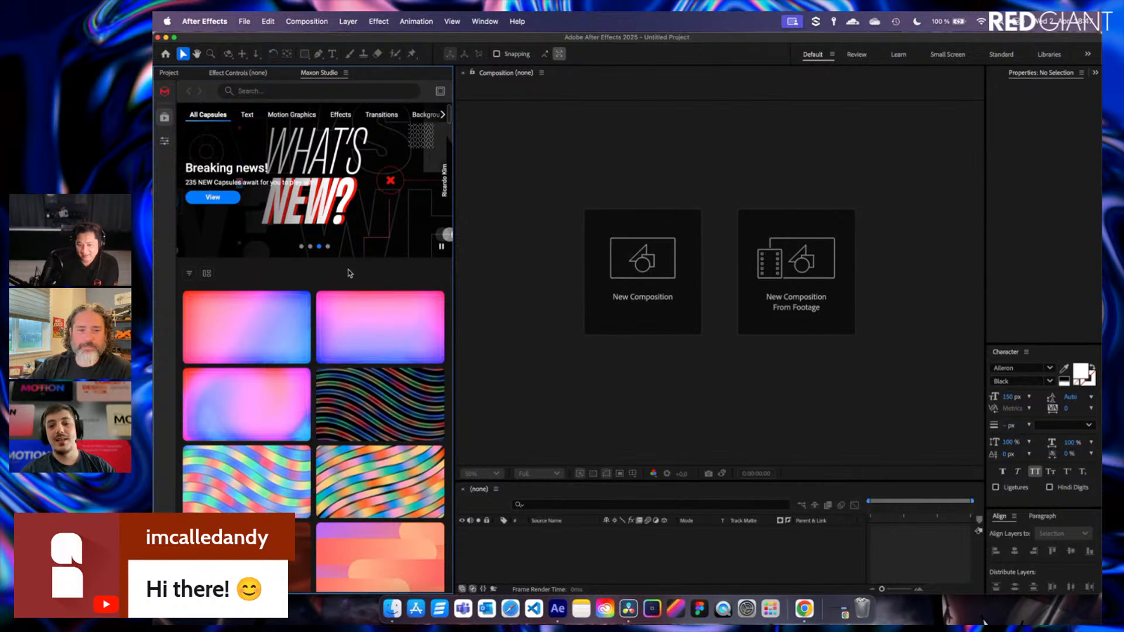
In After Effects, view the details of the Colorful Frosted Glass Background 01 capsule in Maxon Studio and close them.
left_click(258, 323)
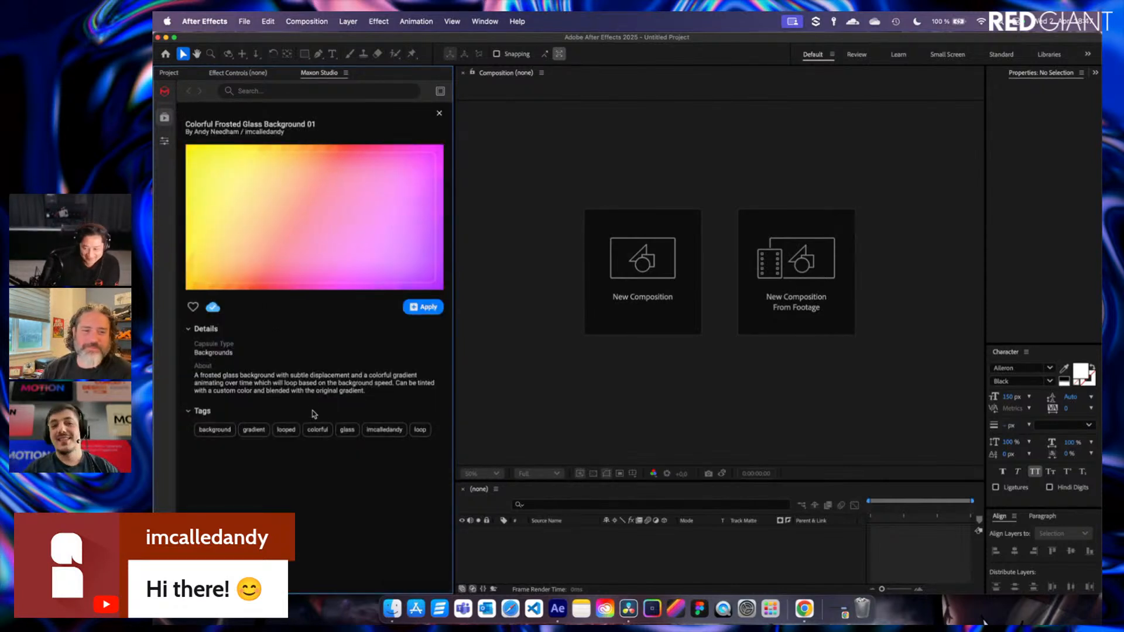
left_click(439, 113)
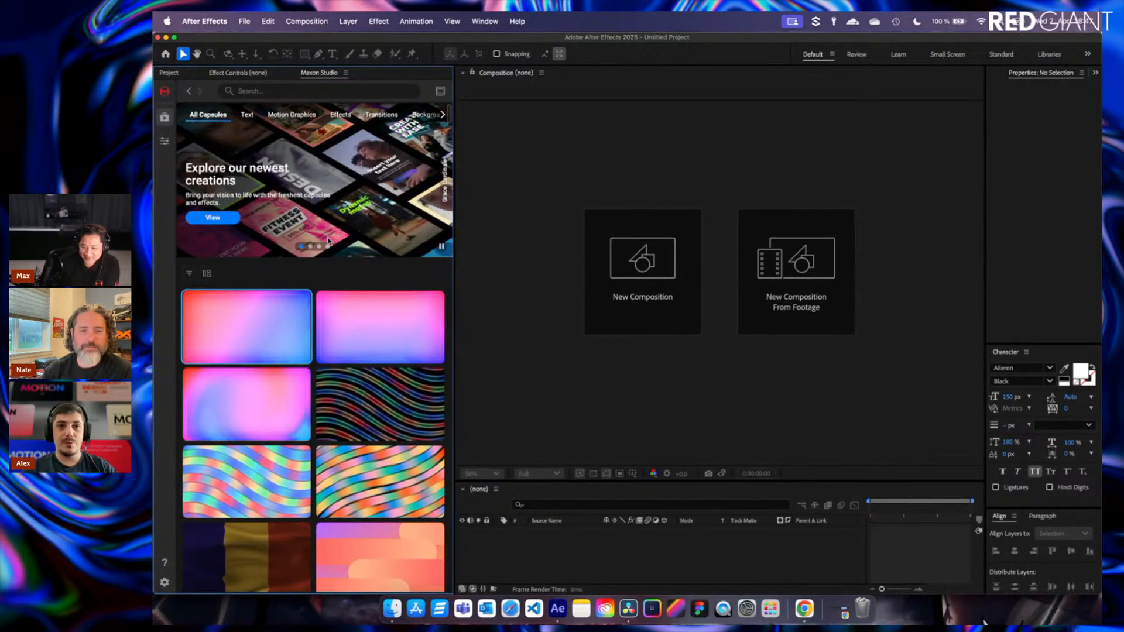
Locate Maxon Studio among the available panels, and check its opening shortcut in the Maxon Studio settings before returning to the capsules.
left_click(485, 21)
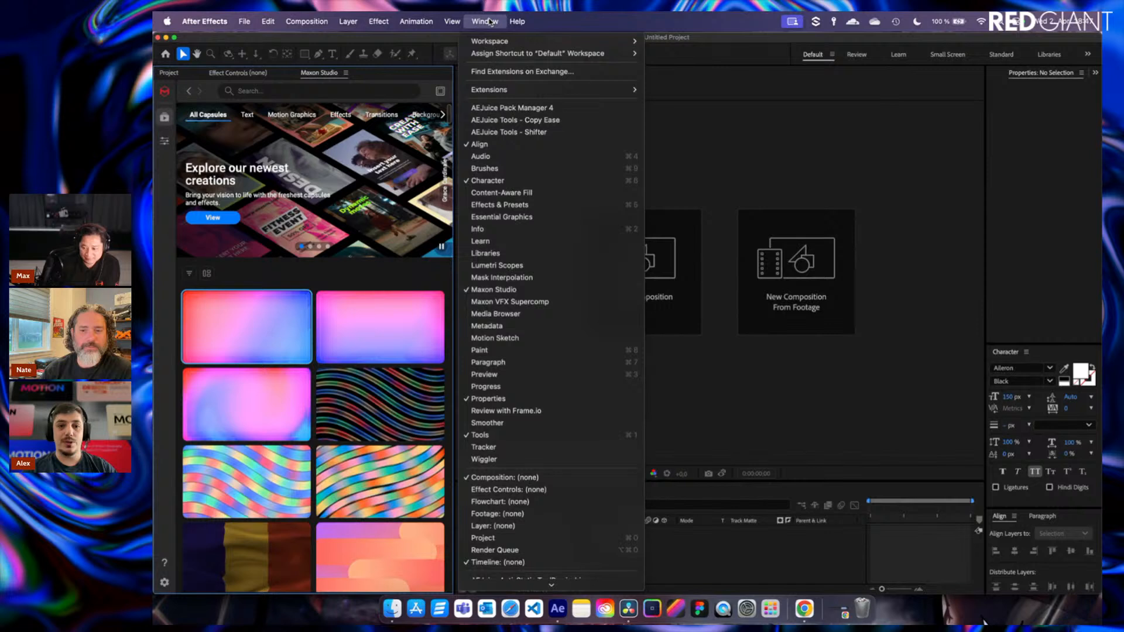
left_click(489, 22)
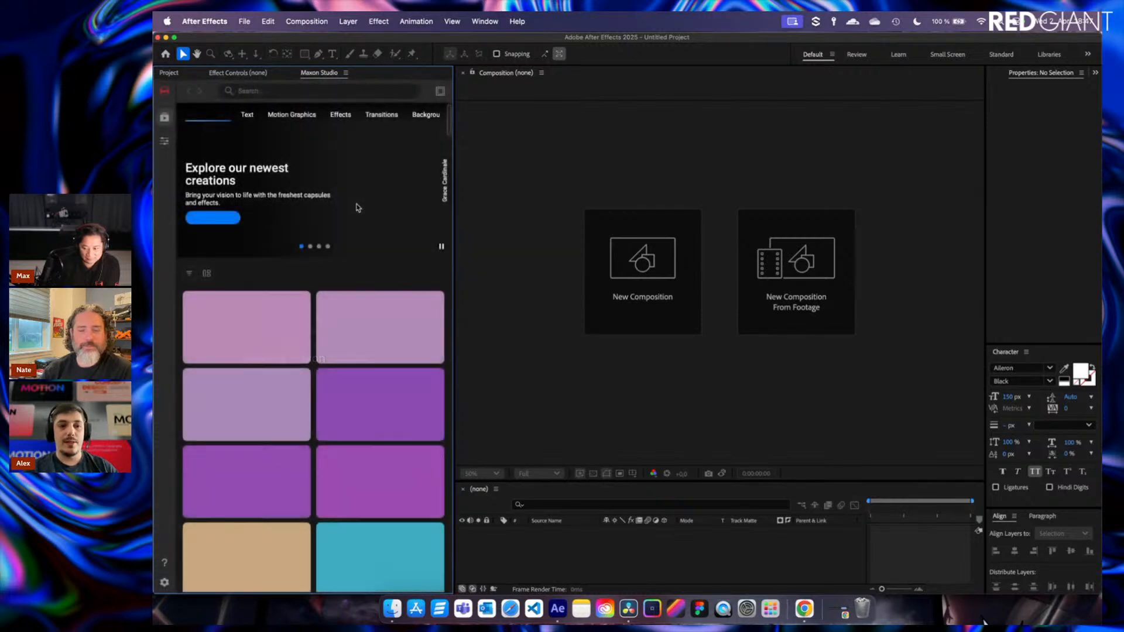
left_click(165, 584)
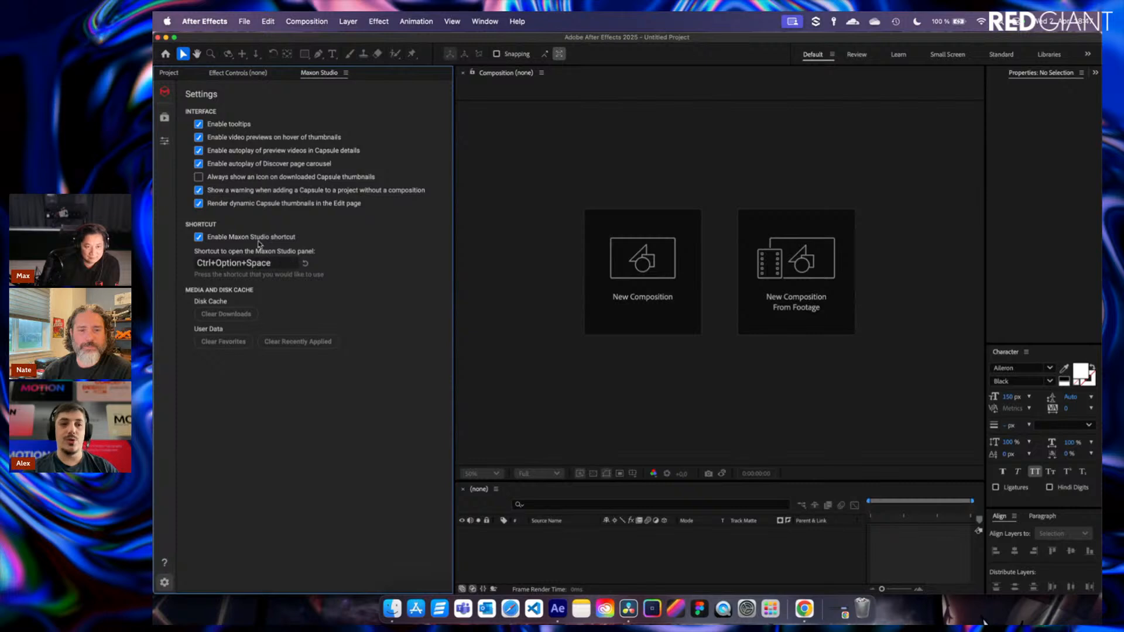
left_click(165, 117)
mouse_move(238, 304)
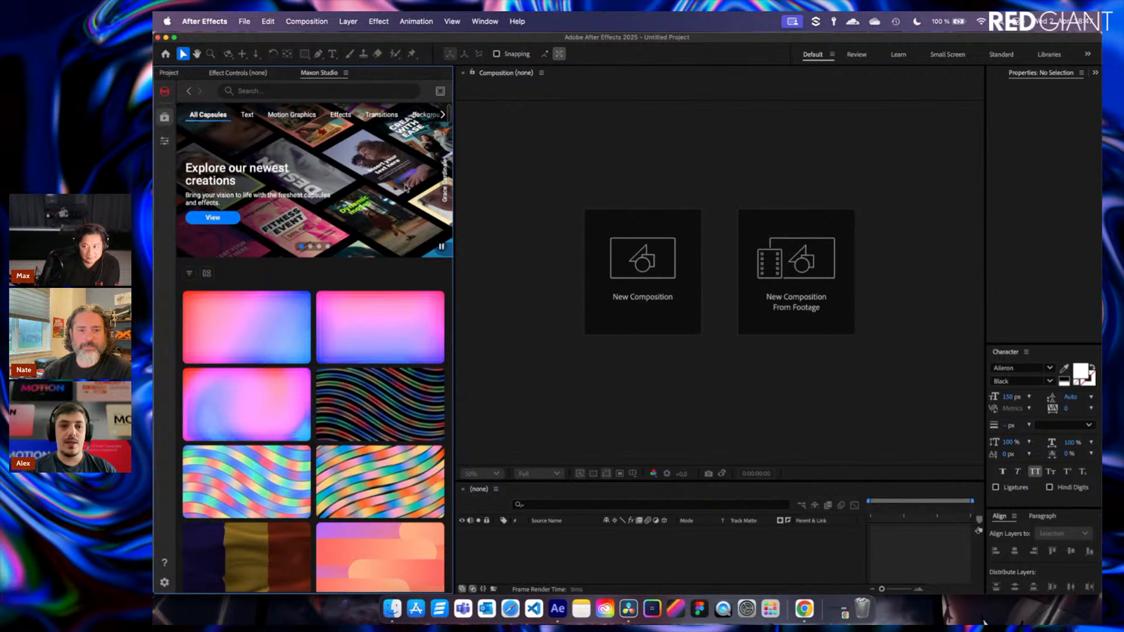
Widen the Maxon Studio panel and browse the capsules filtered to the featured creator's collection.
left_click_drag(454, 190, 617, 198)
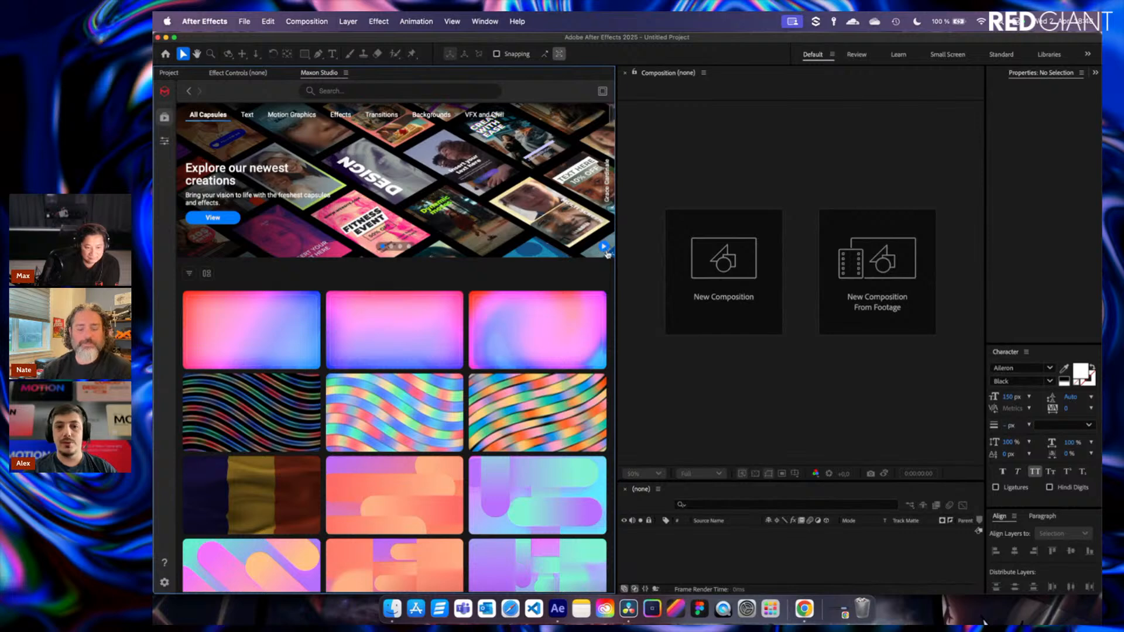
left_click(221, 225)
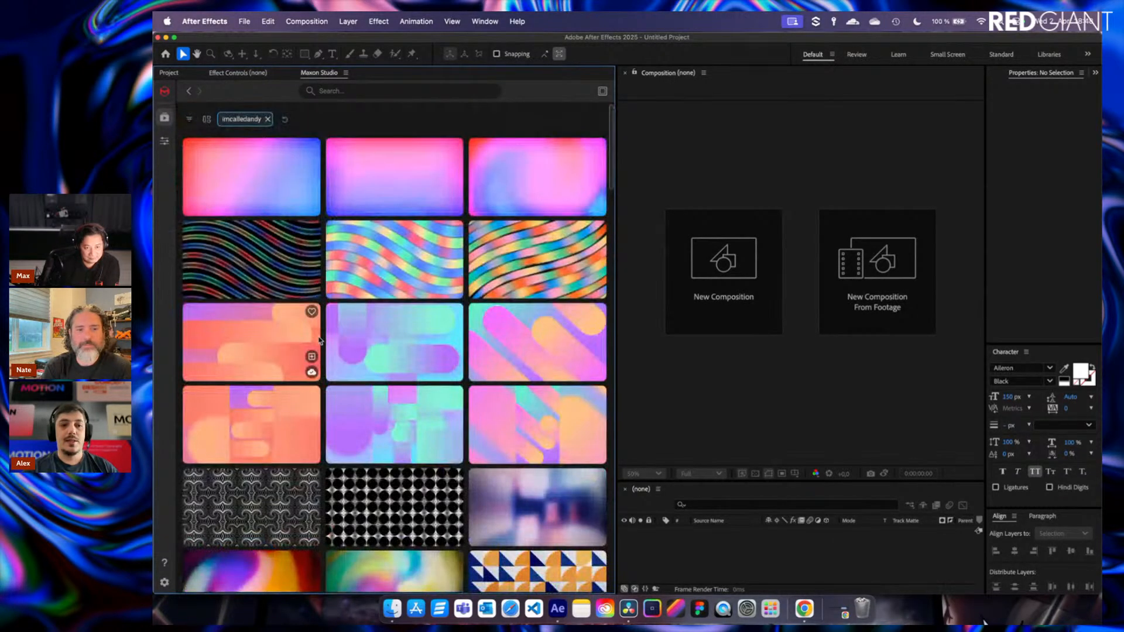
scroll(349, 255, "down", 6)
scroll(347, 255, "down", 8)
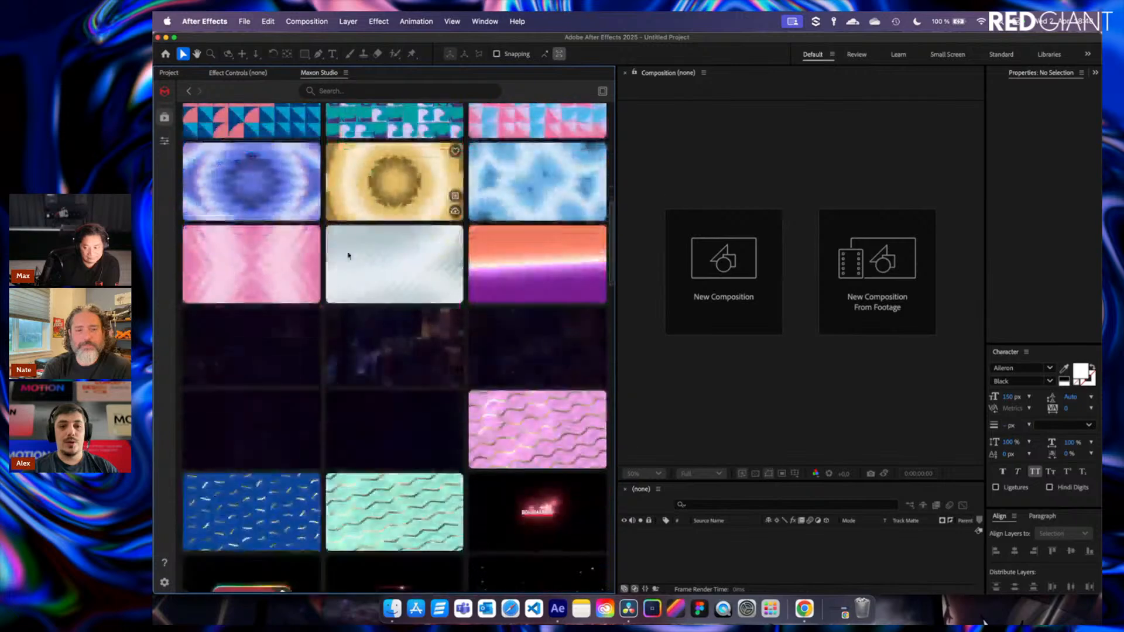
scroll(349, 255, "down", 12)
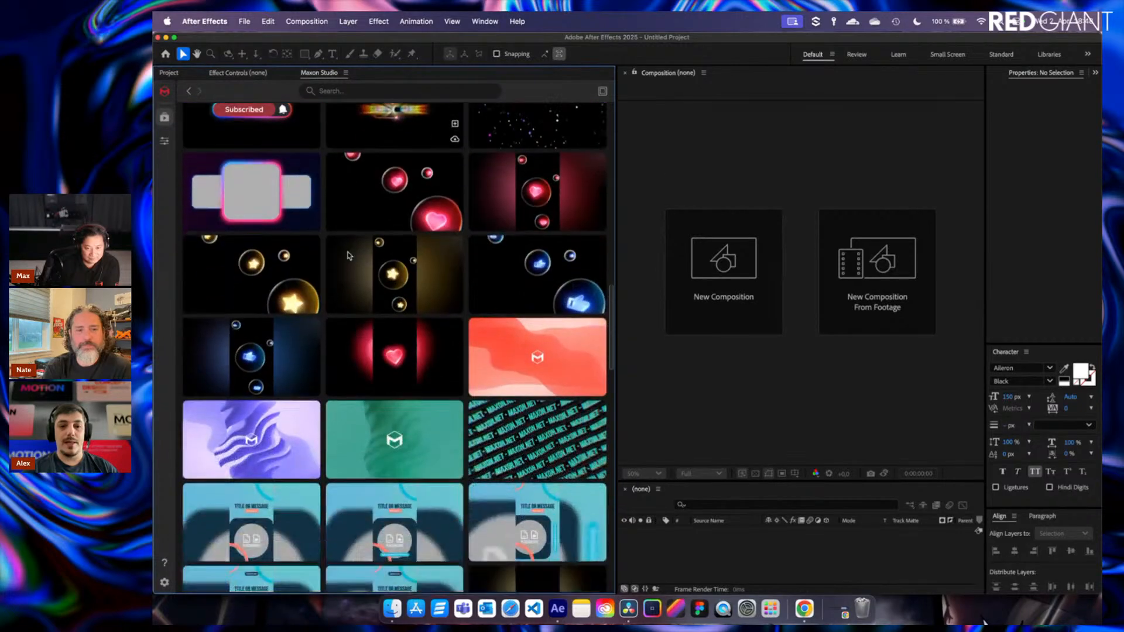
scroll(349, 255, "down", 12)
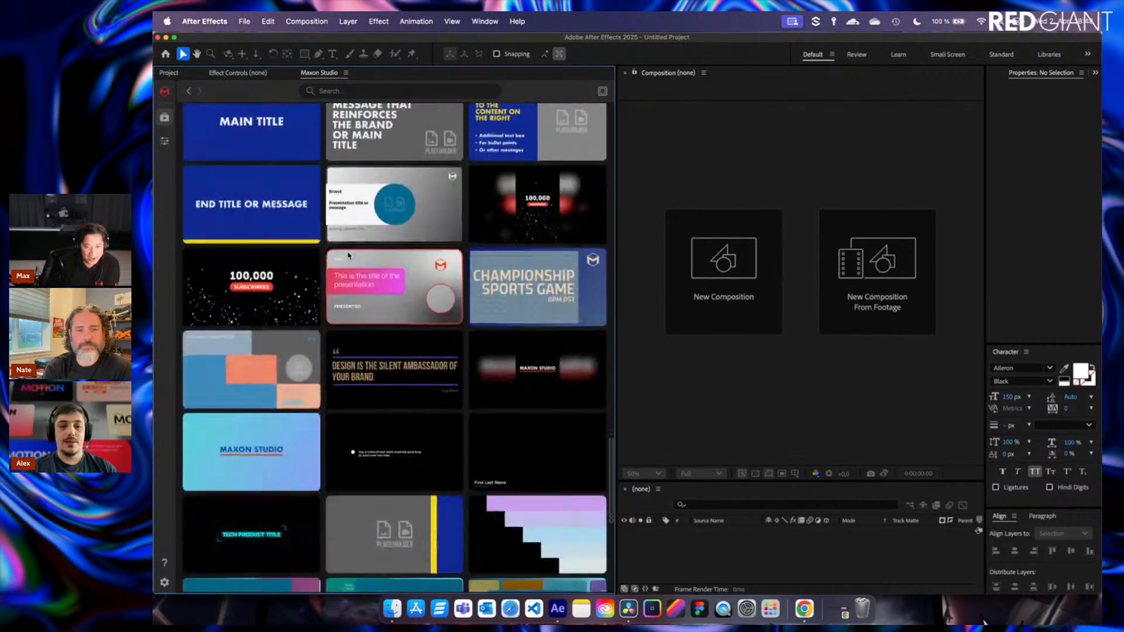
scroll(348, 254, "up", 20)
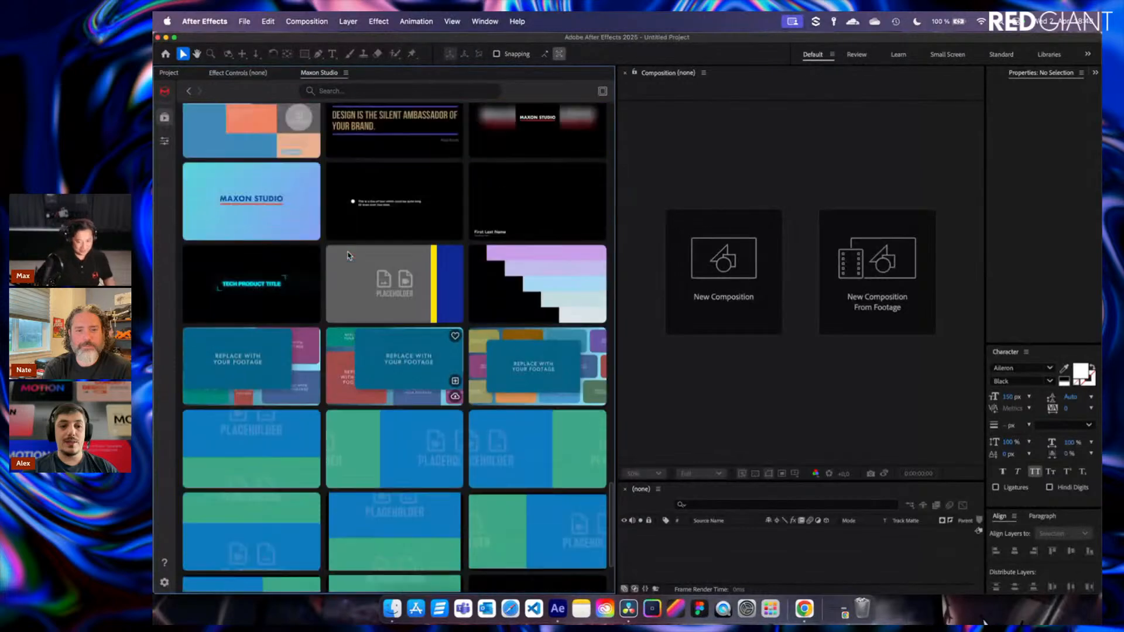
scroll(347, 255, "up", 15)
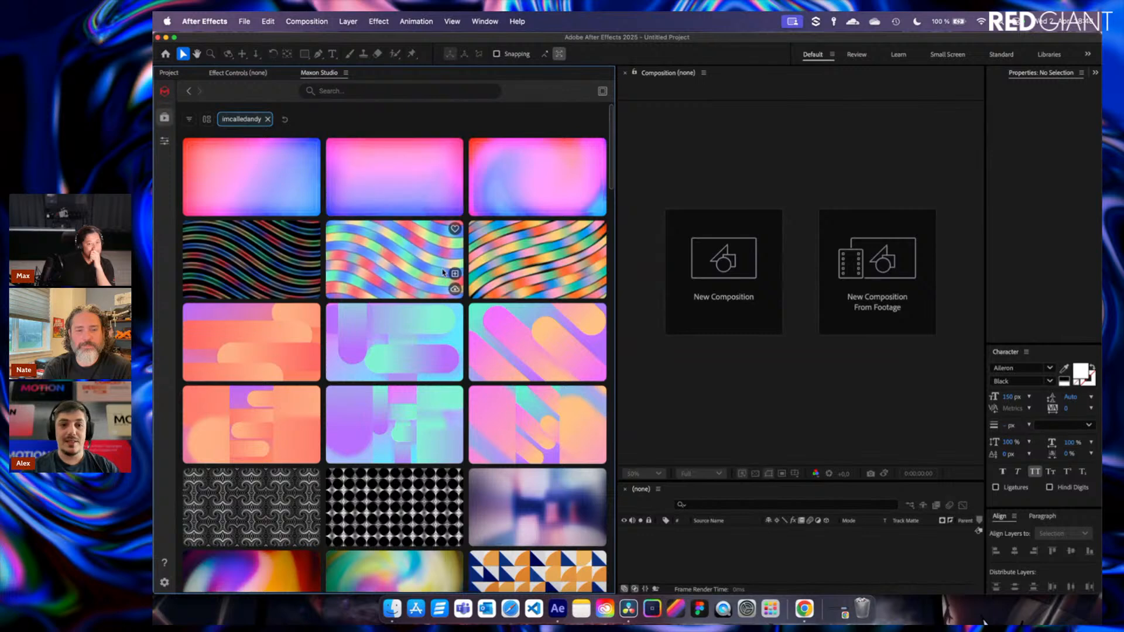
Apply the Colorful Lines Background 02 capsule in a new HD 1920x1080, 29.97 fps composition named Comp 1, 10 seconds long.
left_click(406, 275)
left_click(384, 297)
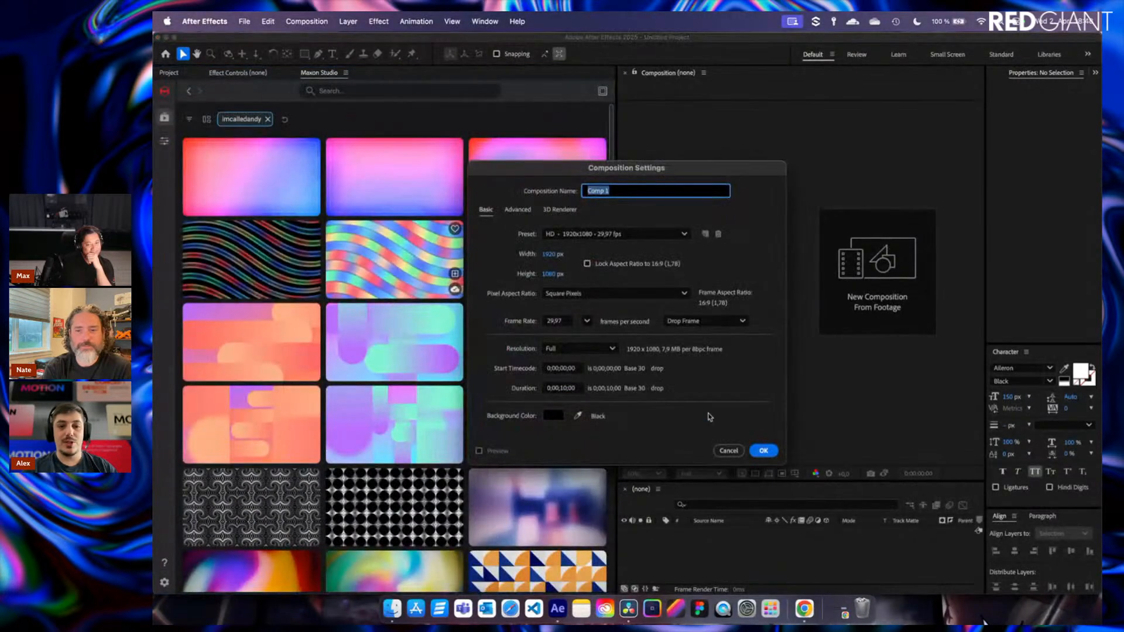
left_click(769, 450)
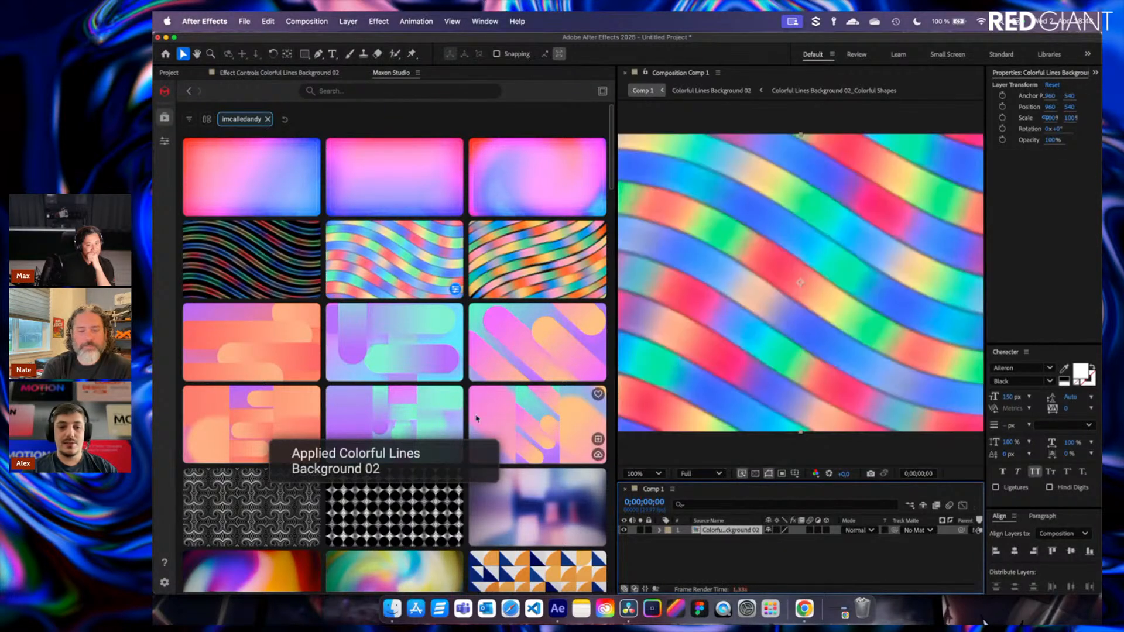
Browse further through the creator's capsules and view the details of Floating Heart Bubbles Vertical.
scroll(541, 423, "down", 15)
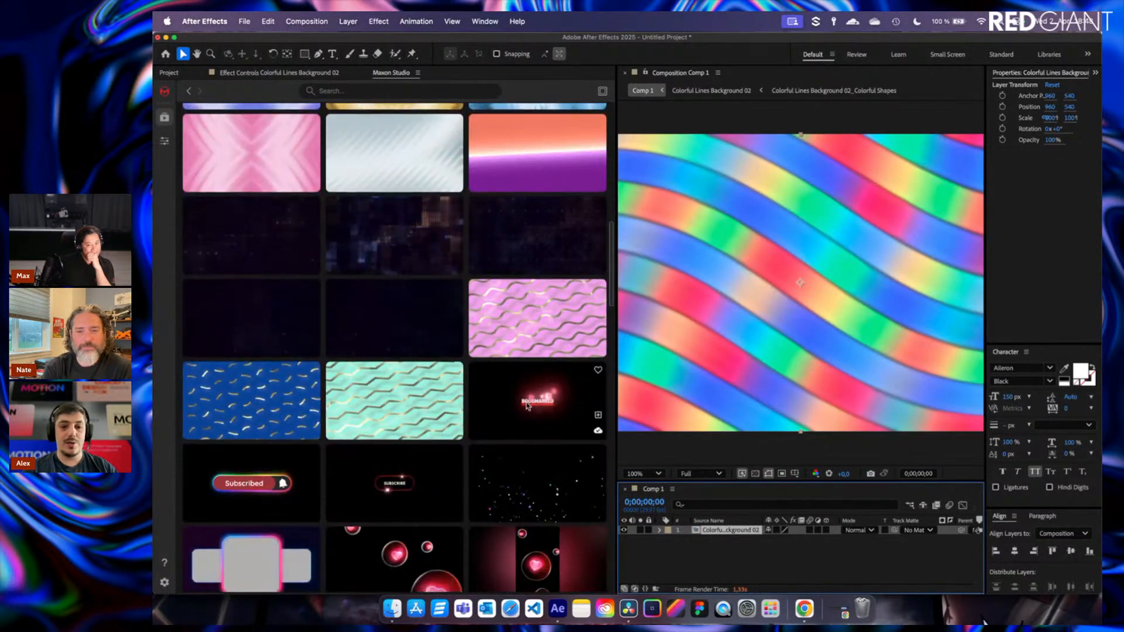
scroll(457, 453, "down", 2)
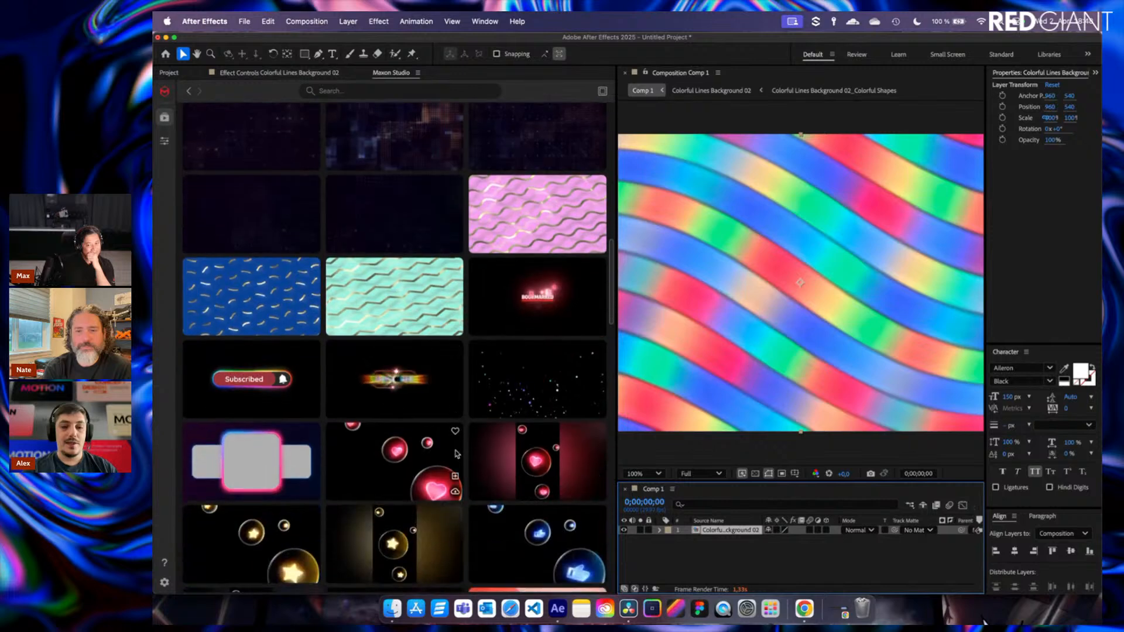
scroll(456, 453, "down", 2)
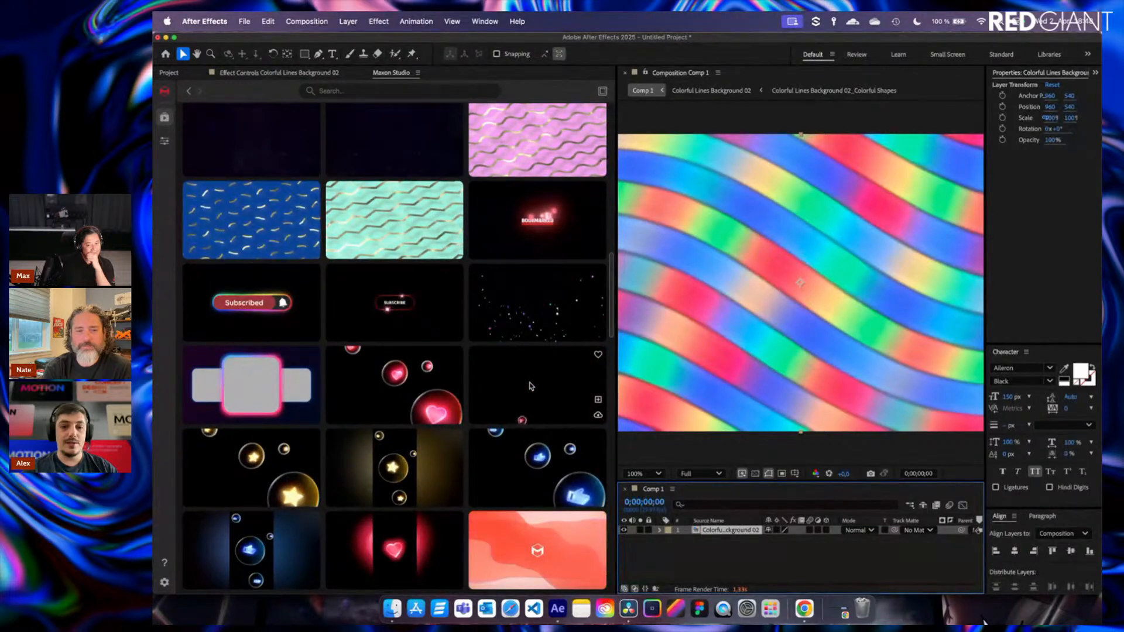
left_click(531, 386)
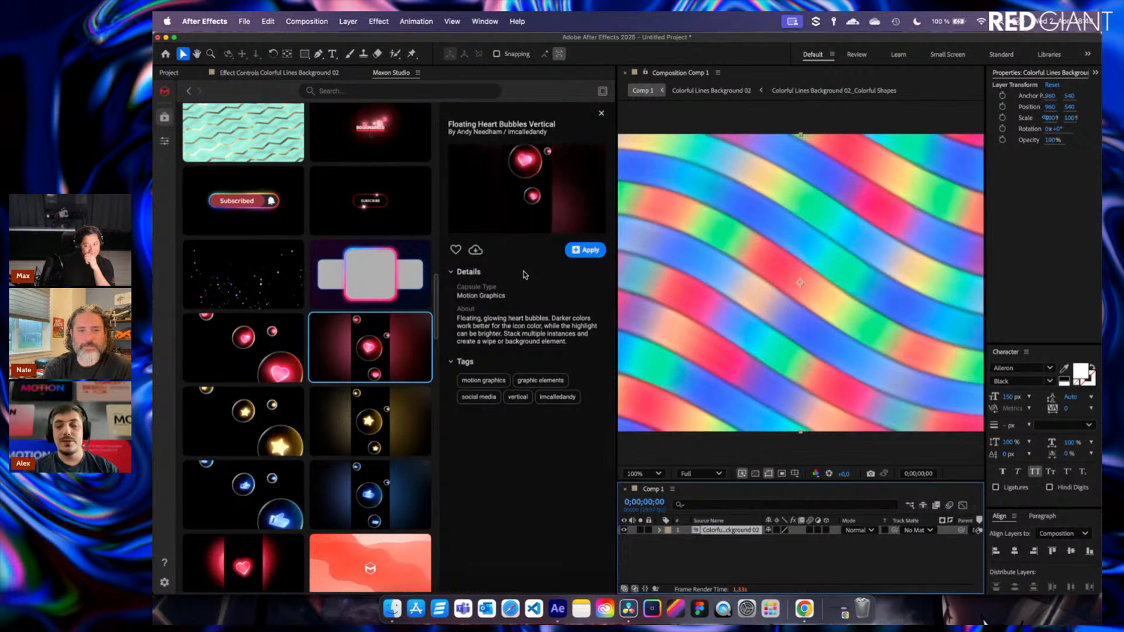
View the details of the Organic Logo Reveal 01 capsule and look through the rest of the creator's collection.
scroll(297, 437, "down", 3)
scroll(298, 437, "down", 2)
left_click(353, 384)
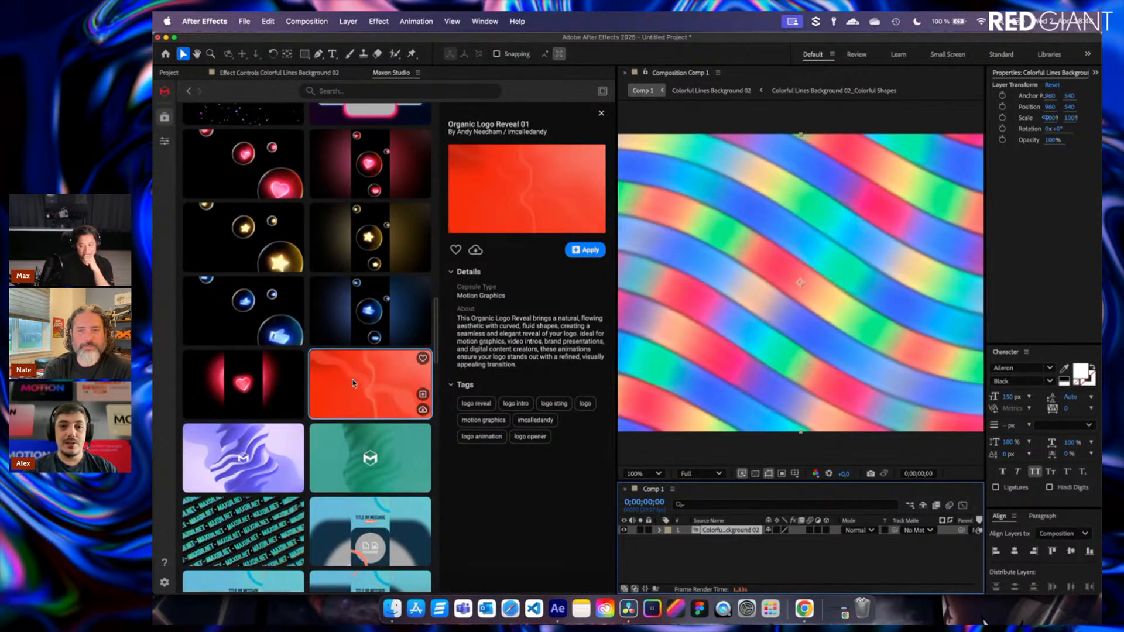
scroll(338, 420, "down", 10)
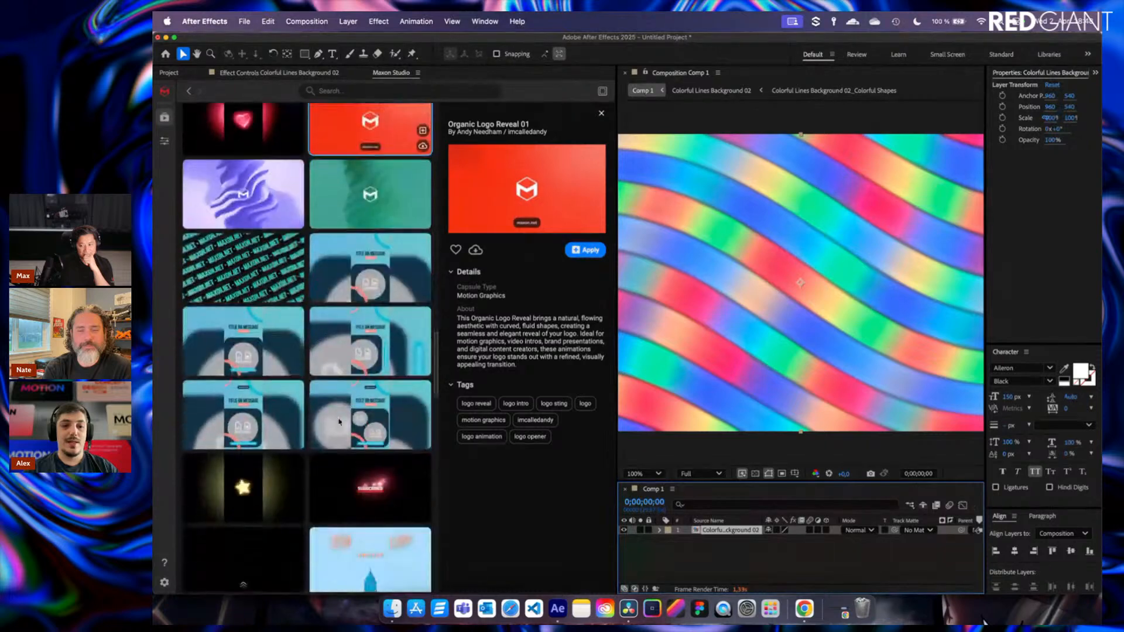
scroll(339, 421, "down", 5)
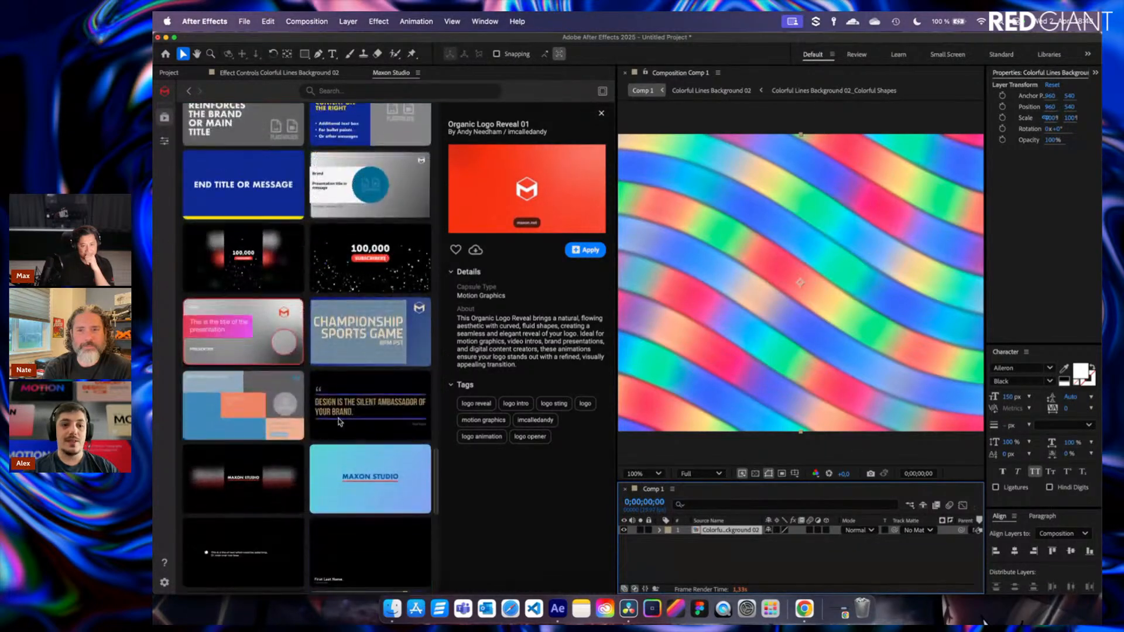
scroll(338, 421, "up", 15)
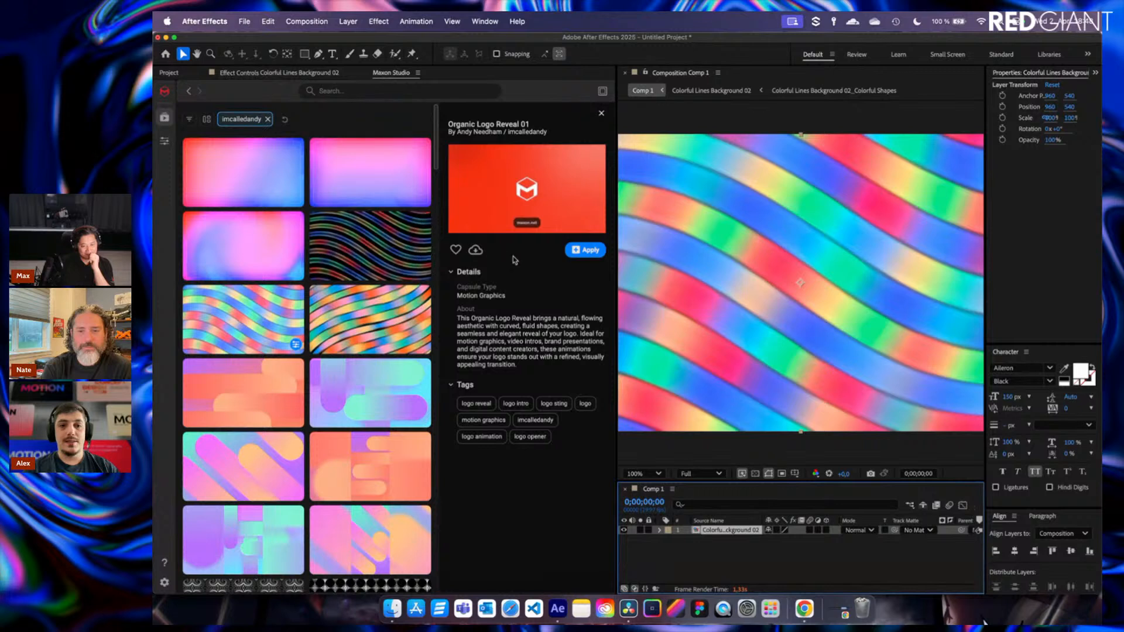
Show the applied Colorful Lines Background 02 controls beside a larger composition view and scrub Comp 1 to 0;00;02;09.
left_click(165, 142)
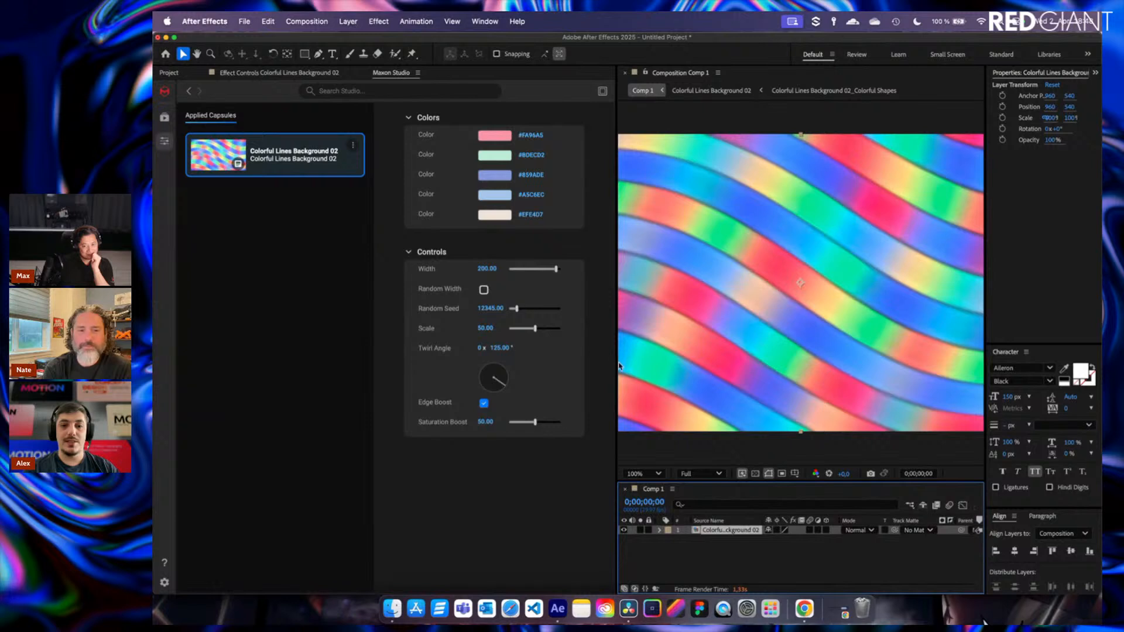
left_click_drag(617, 363, 392, 357)
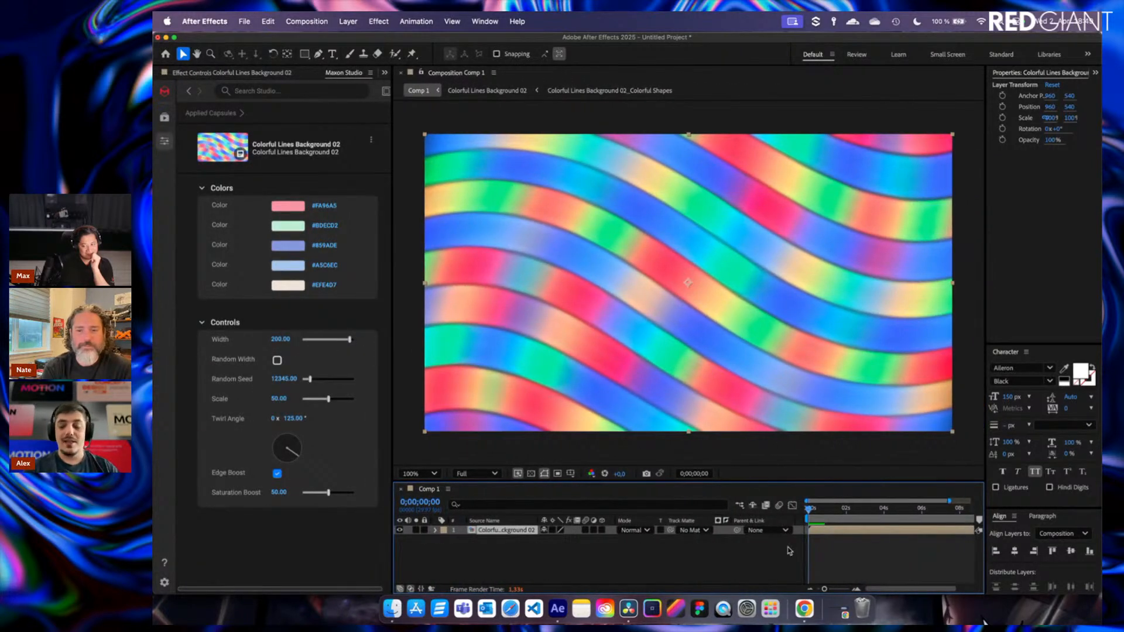
left_click(825, 510)
left_click_drag(825, 510, 852, 509)
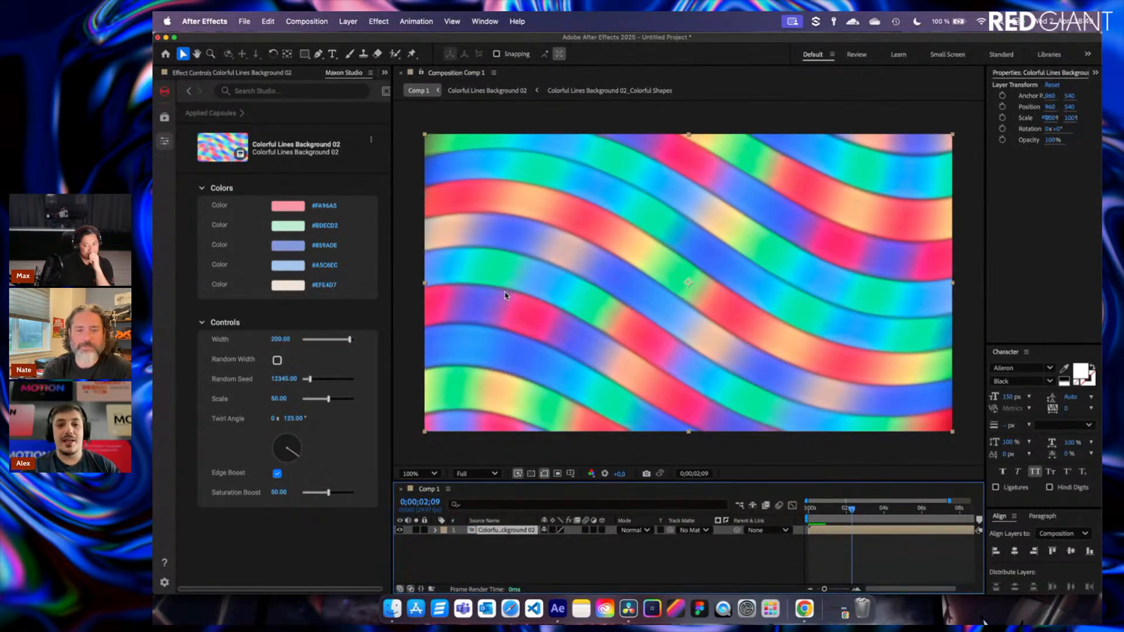
Change the capsule's first color to a strong red and its fifth color to olive green 68921D.
left_click(287, 206)
left_click(631, 268)
key("Return")
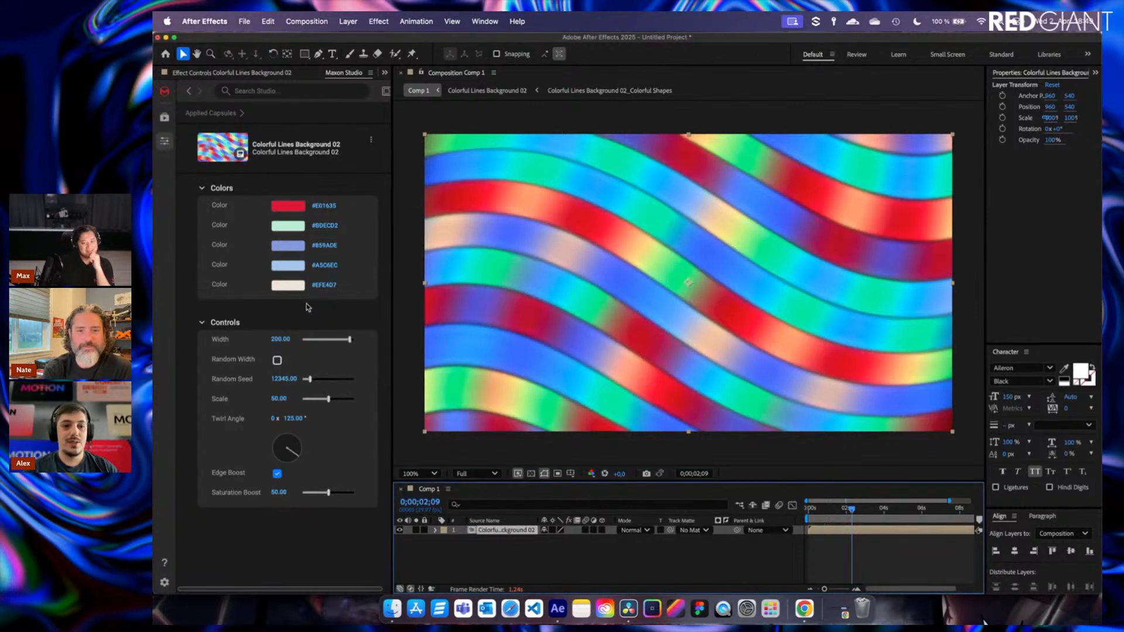
left_click(294, 289)
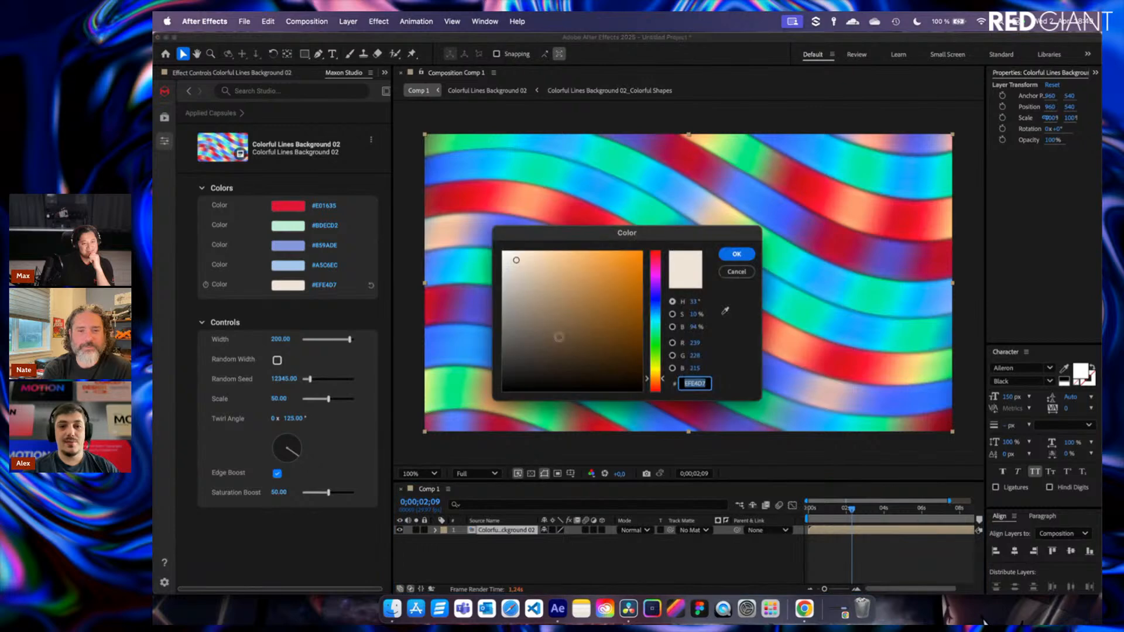
left_click(655, 359)
left_click(614, 311)
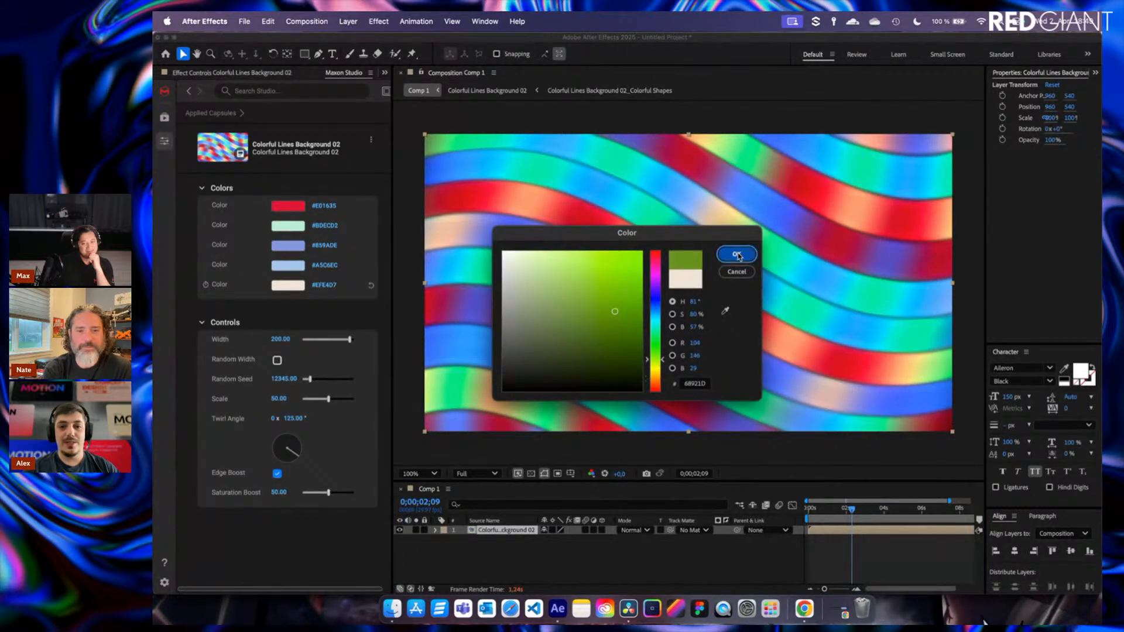
left_click(736, 254)
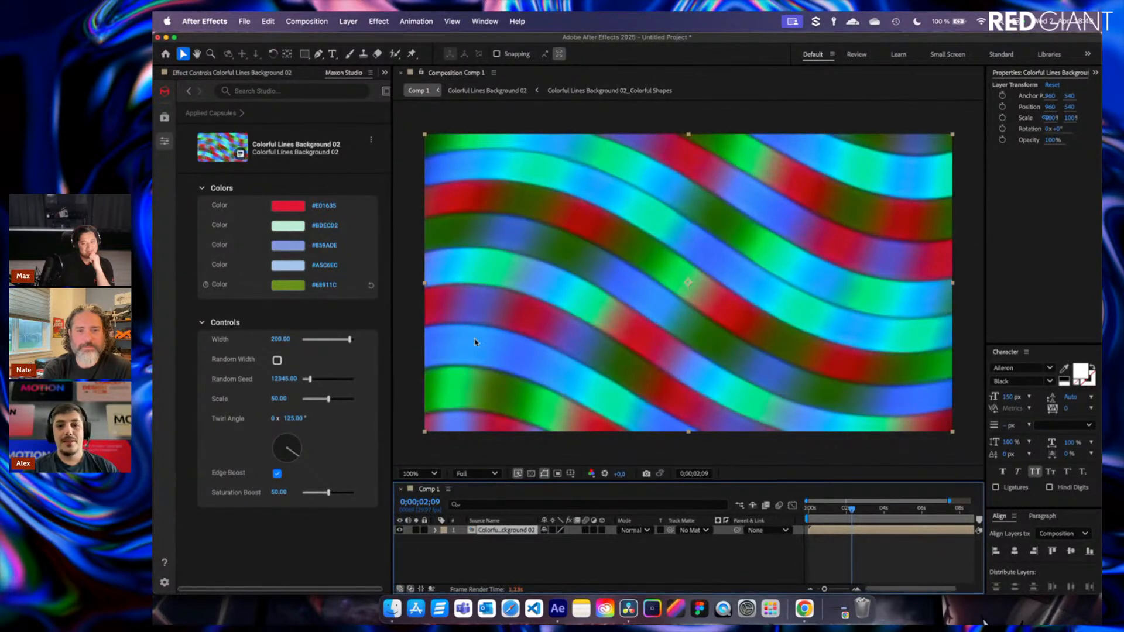
Set the line pattern's Width to 70.06 and its Twirl Angle to 156.40°.
left_click(320, 340)
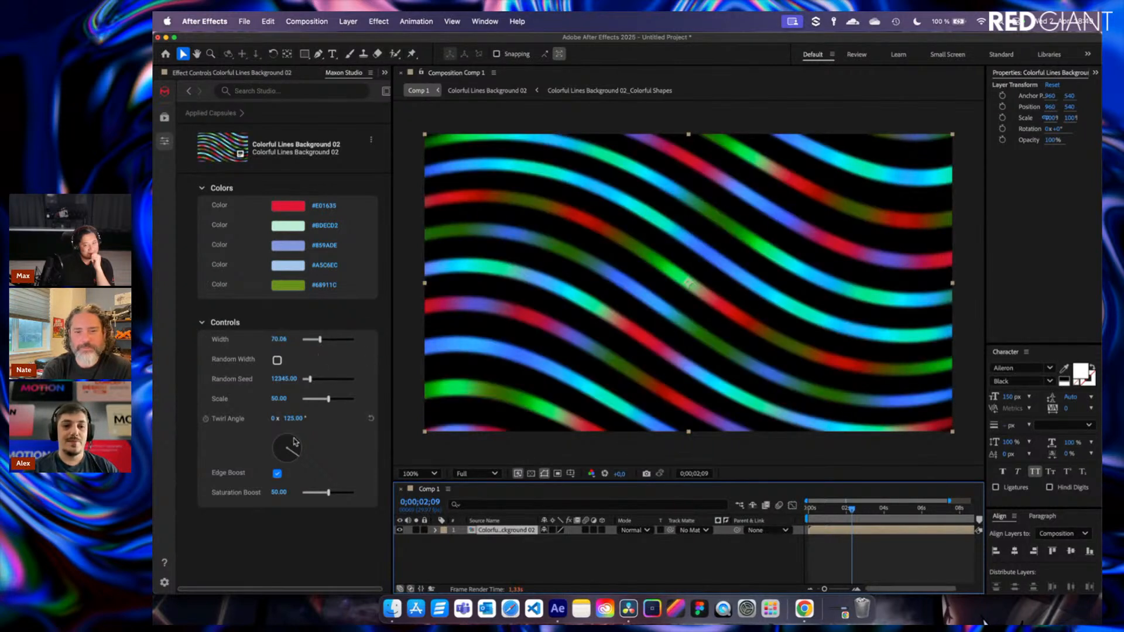
left_click_drag(301, 418, 351, 420)
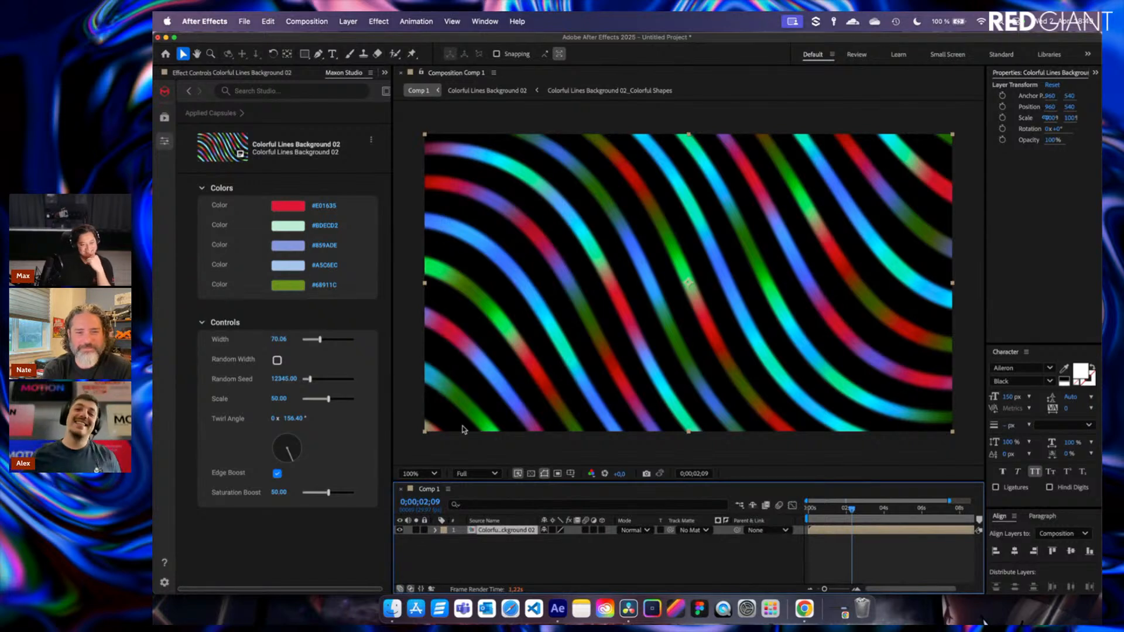
Return to the capsule browser, widen its panel and look through the featured creator's collection again.
left_click(241, 114)
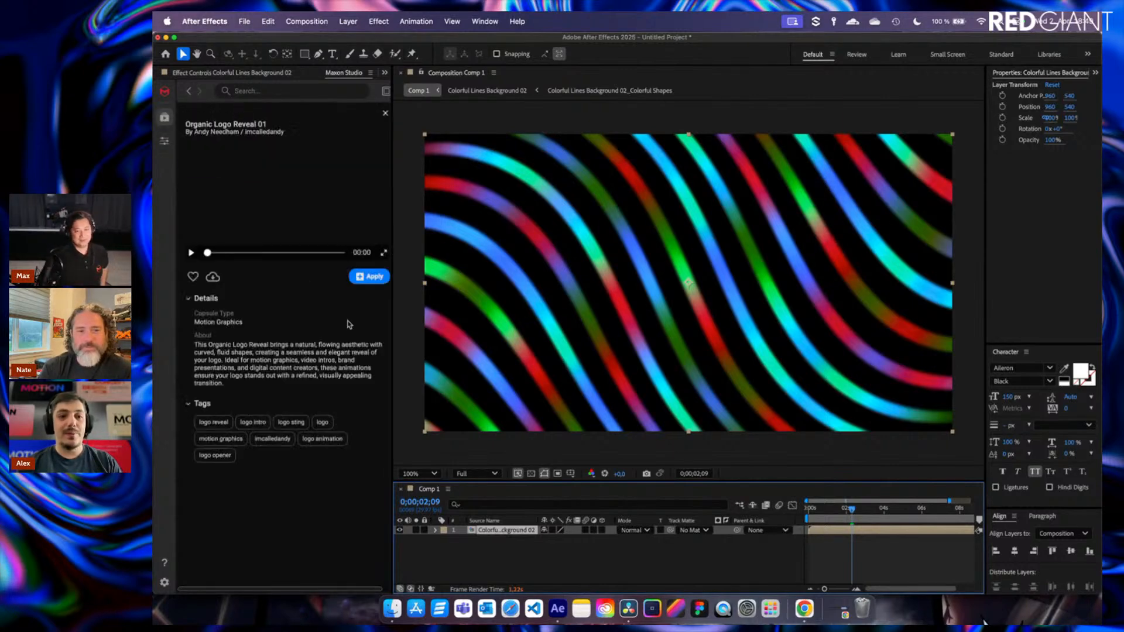
left_click_drag(392, 351, 666, 345)
scroll(375, 415, "down", 10)
scroll(375, 416, "down", 3)
scroll(374, 415, "up", 15)
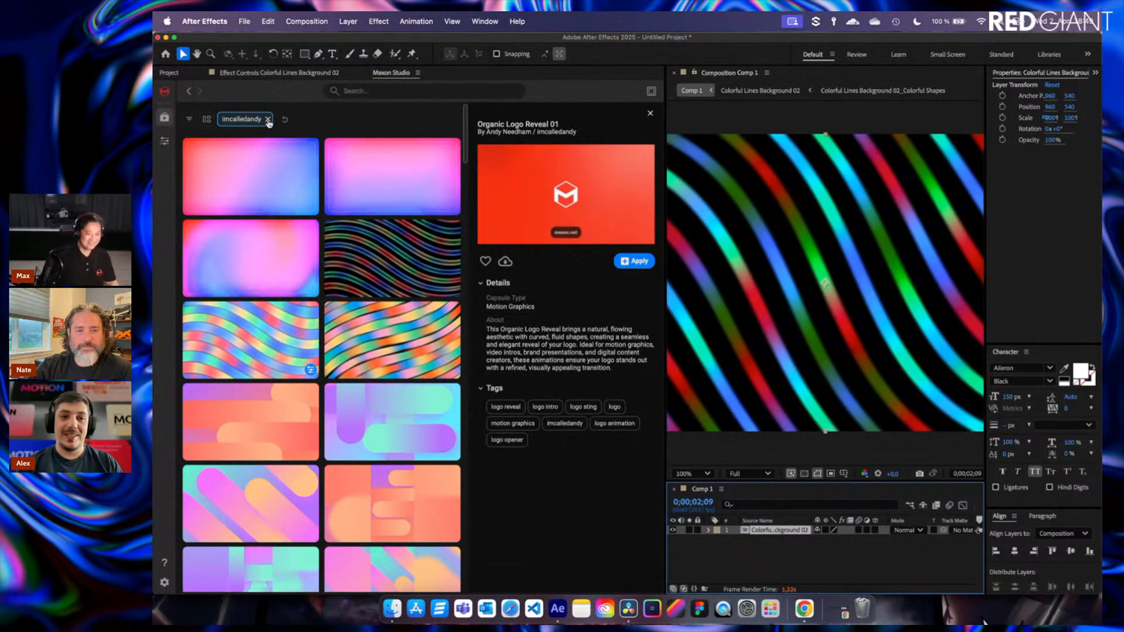
Clear the creator filter and the logo reveal details, and resize the Maxon Studio panel to show two columns of capsules.
left_click(268, 120)
left_click(651, 115)
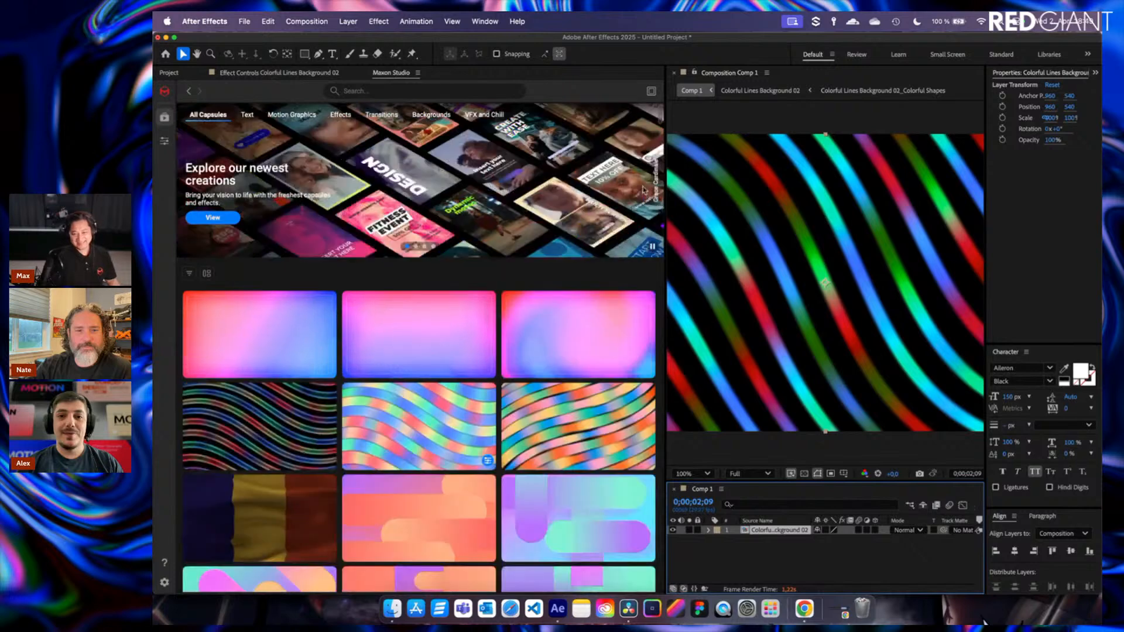
left_click_drag(665, 207, 372, 209)
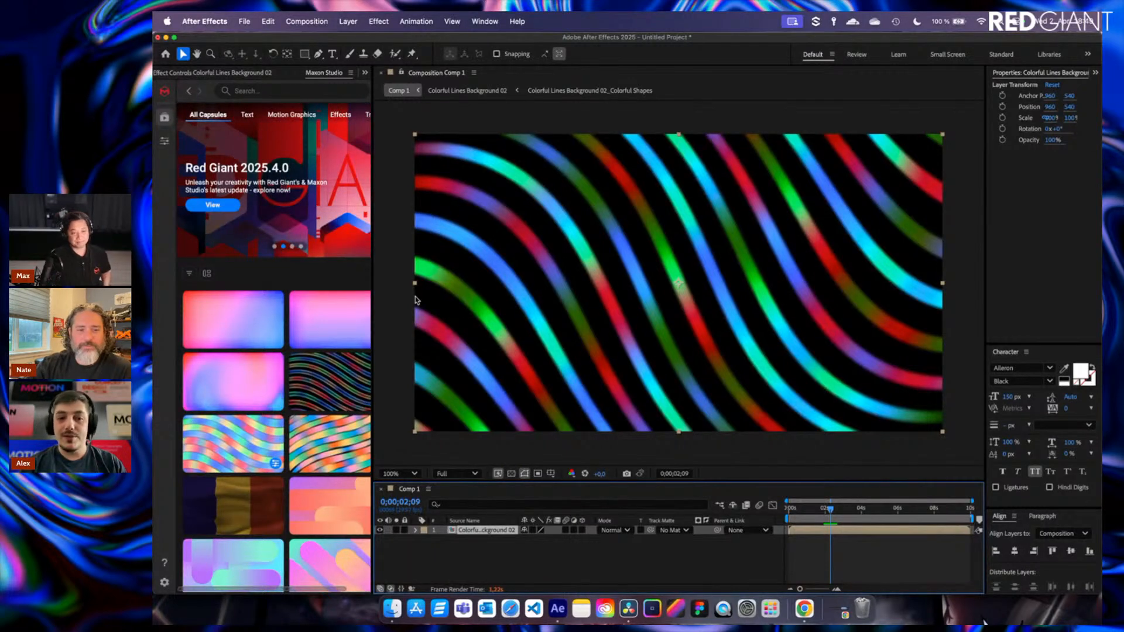
left_click_drag(374, 311, 443, 310)
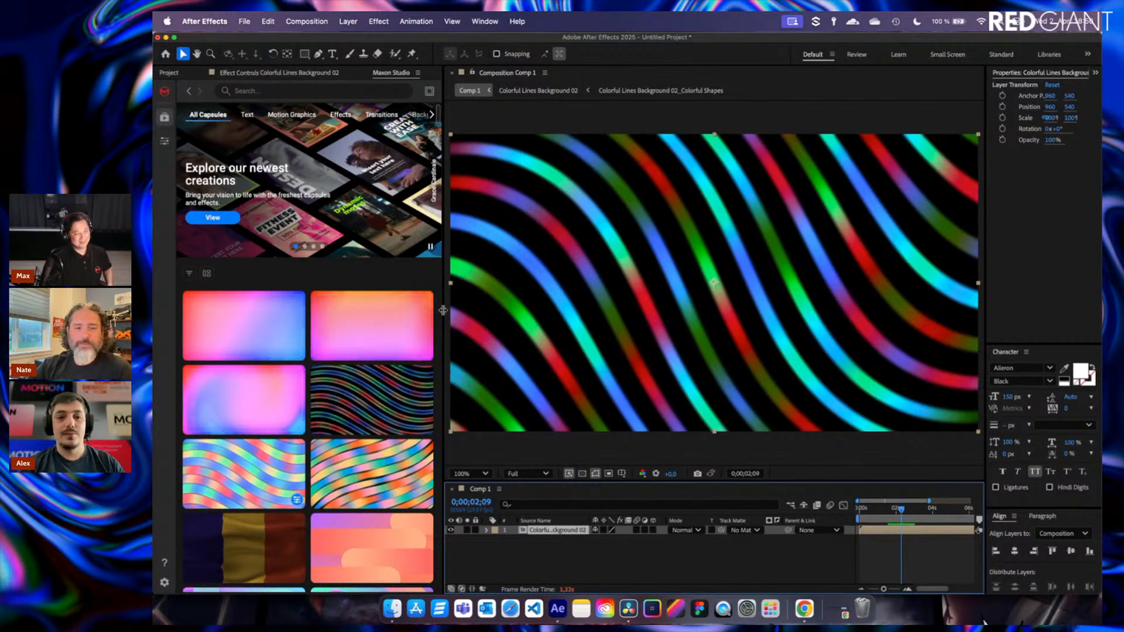
left_click_drag(443, 310, 447, 310)
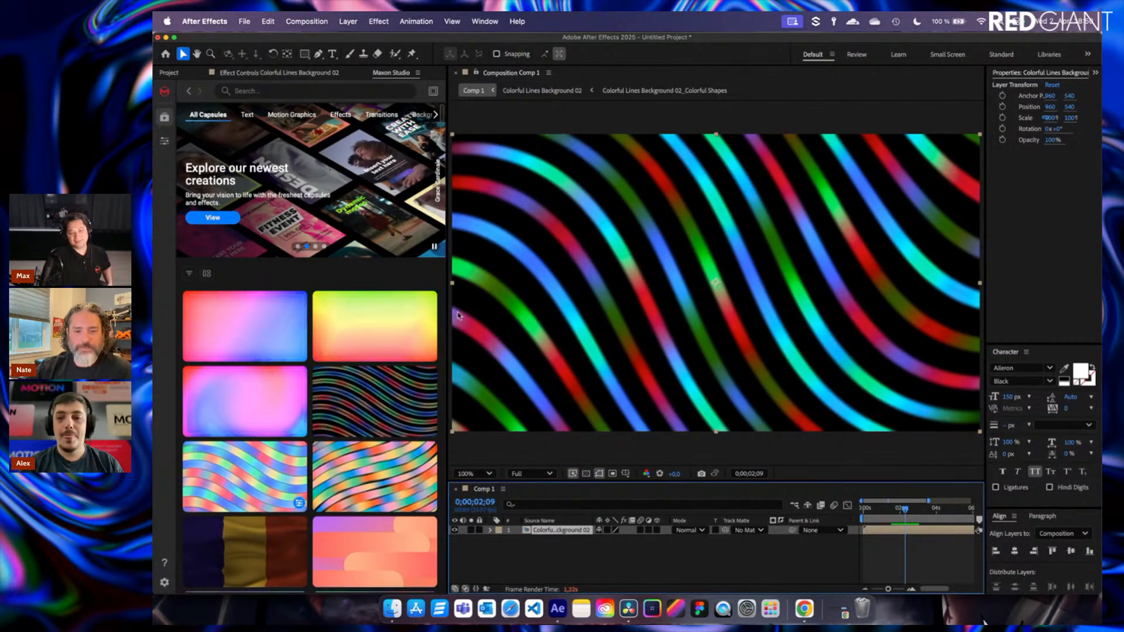
Scrub the Comp 1 animation to 0;00;02;06 and skim the unfiltered capsule list.
left_click_drag(905, 508, 890, 510)
mouse_move(909, 514)
left_mouse_down()
mouse_move(892, 514)
mouse_move(919, 515)
mouse_move(907, 515)
left_mouse_up()
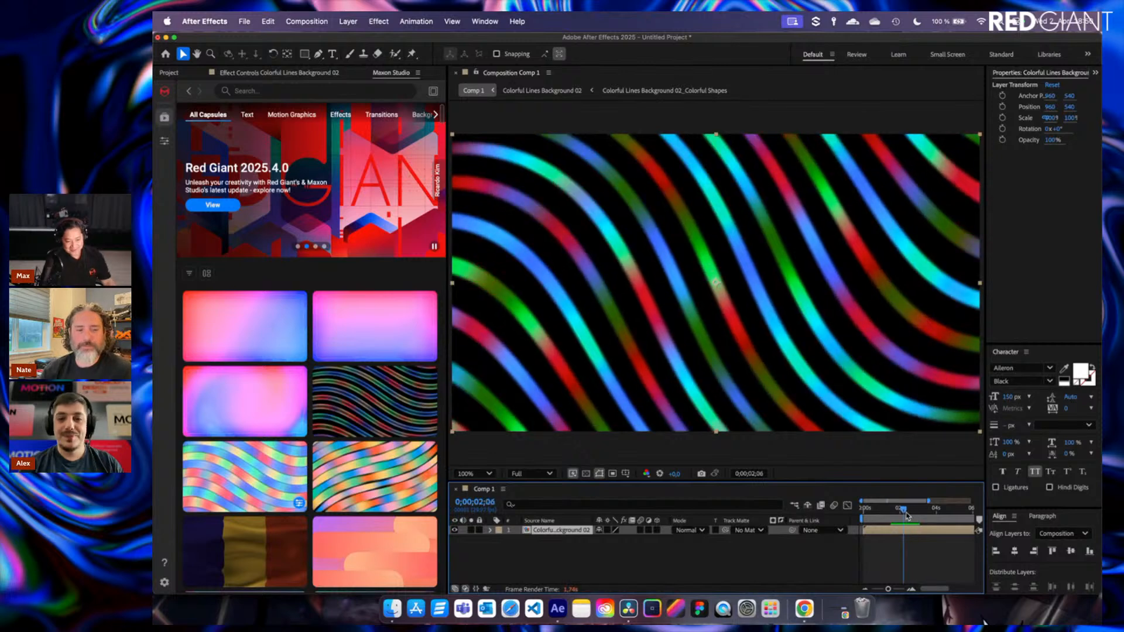
scroll(419, 368, "down", 5)
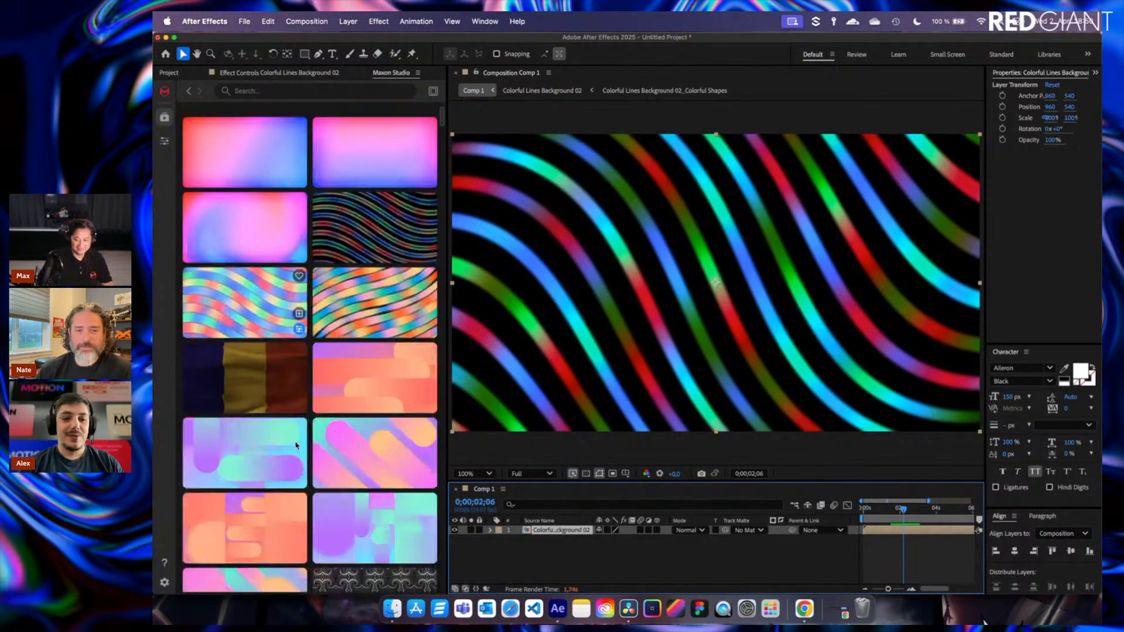
scroll(351, 421, "up", 6)
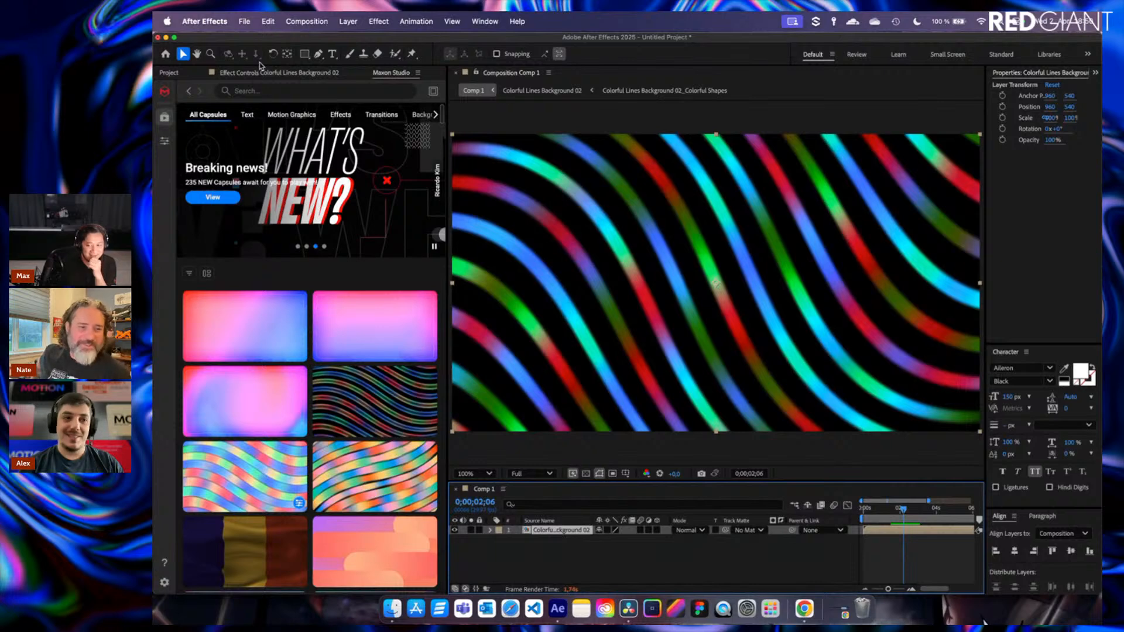
left_click(245, 22)
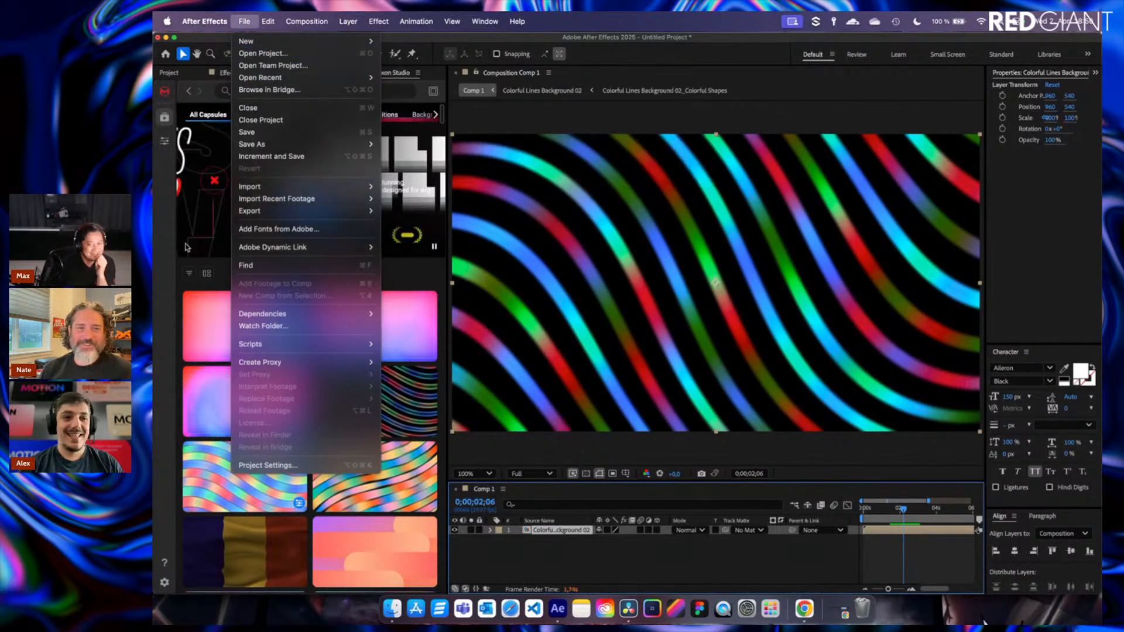
left_click(156, 303)
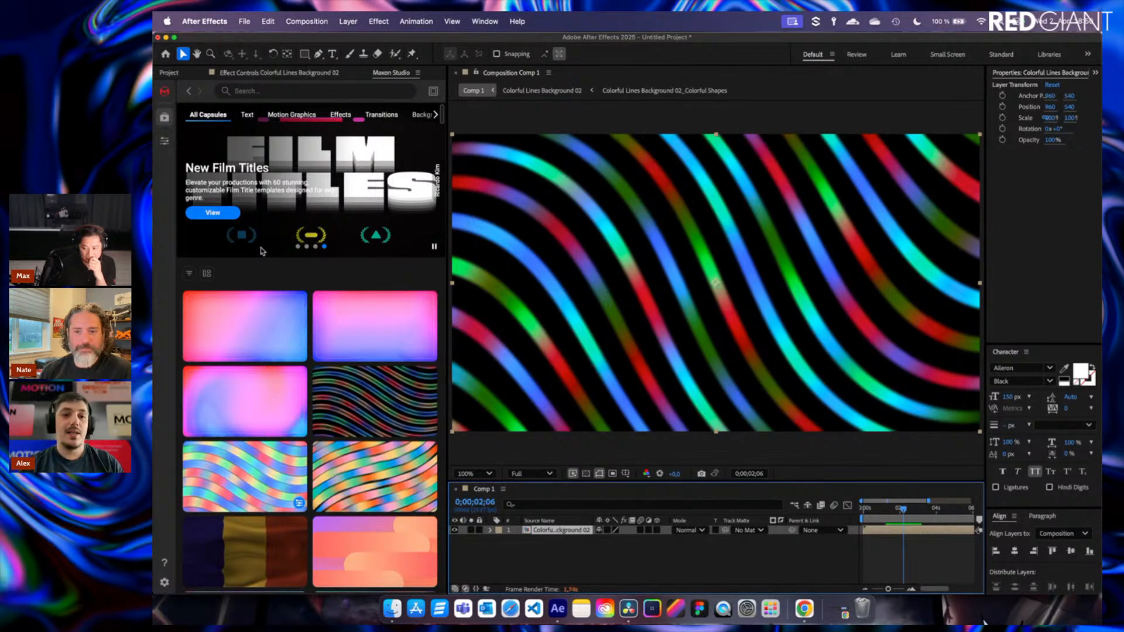
Filter the capsules to Vertical orientation and look through the vertical social media templates.
left_click(208, 273)
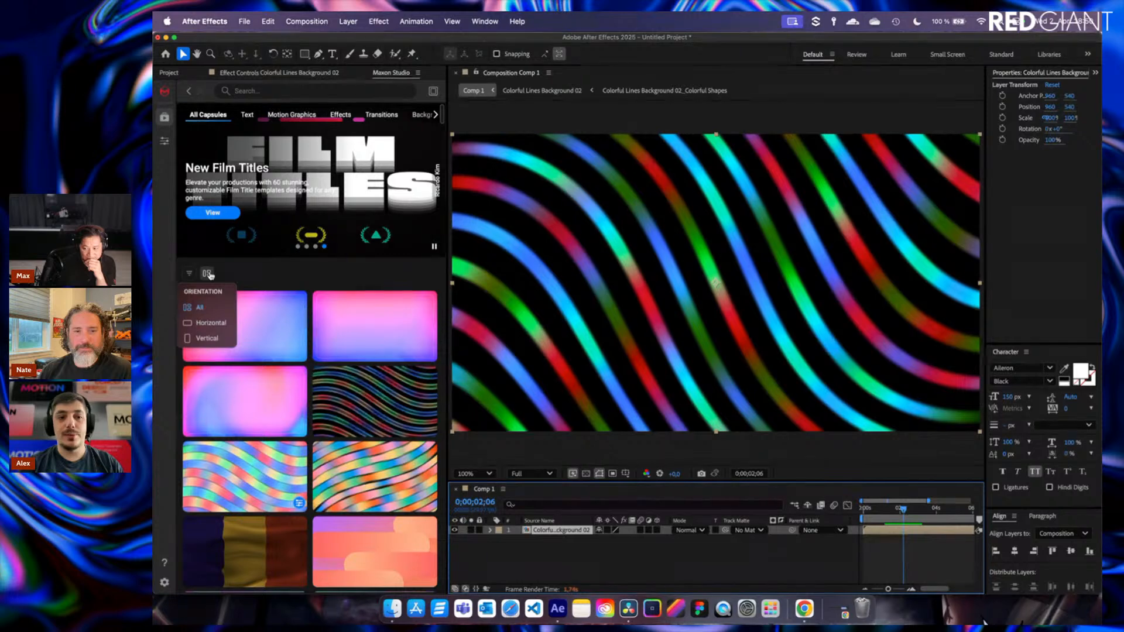
left_click(208, 339)
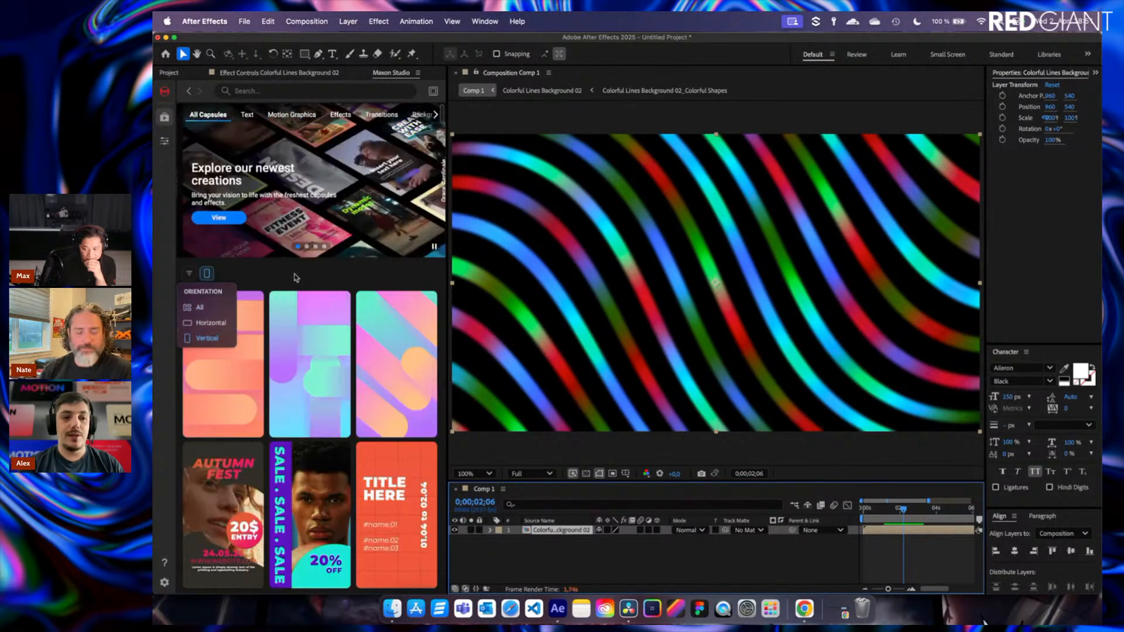
scroll(295, 377, "down", 6)
scroll(292, 389, "down", 15)
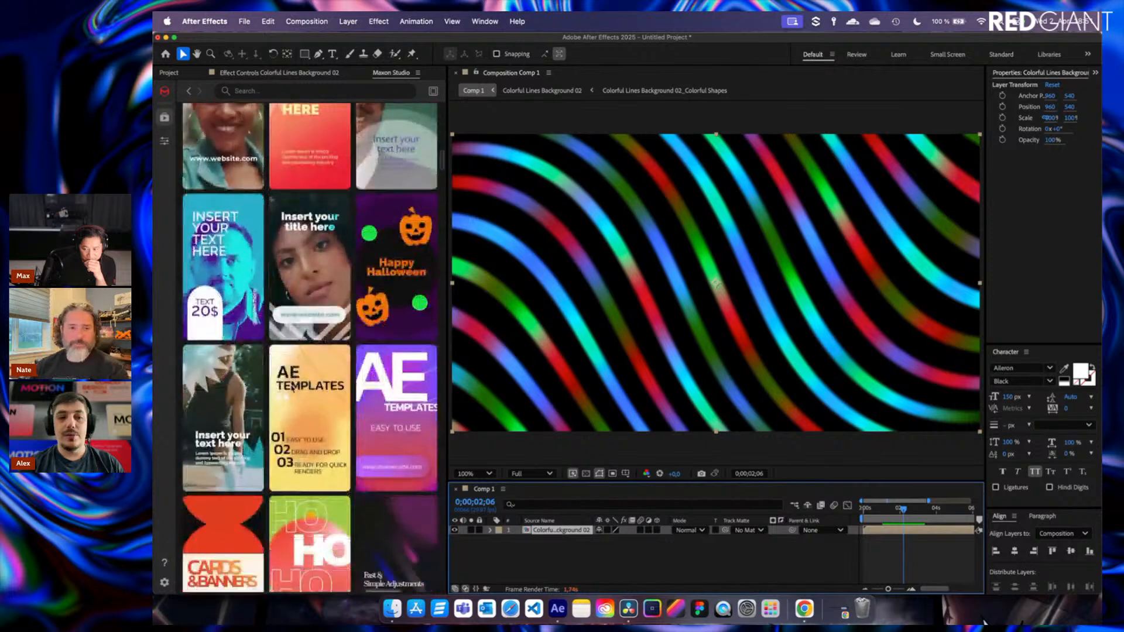
scroll(292, 388, "down", 8)
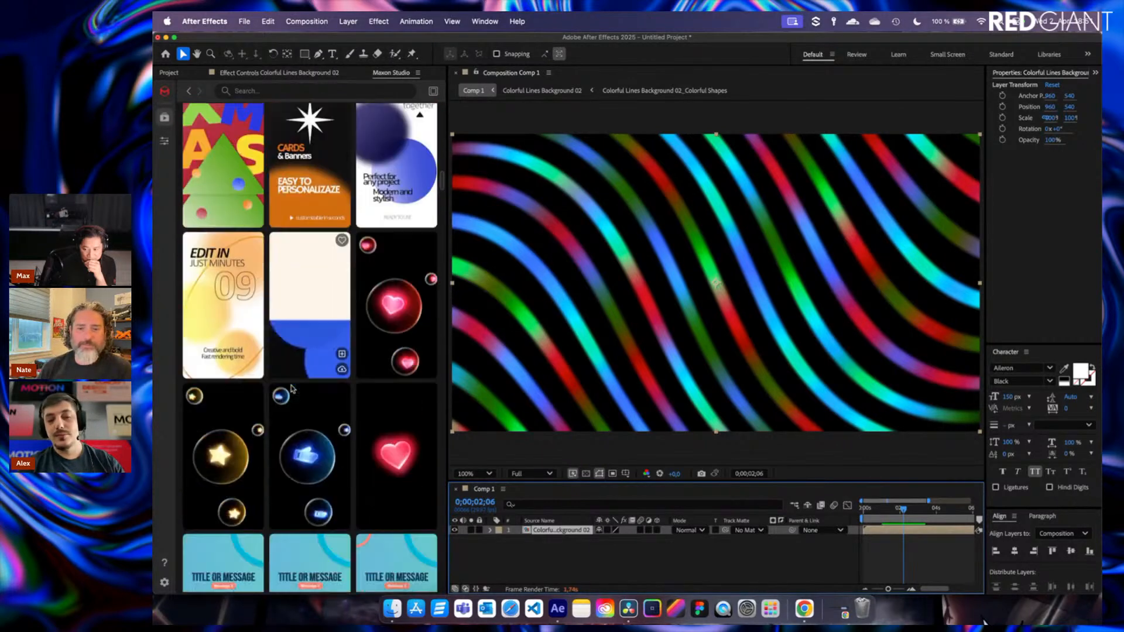
mouse_move(292, 388)
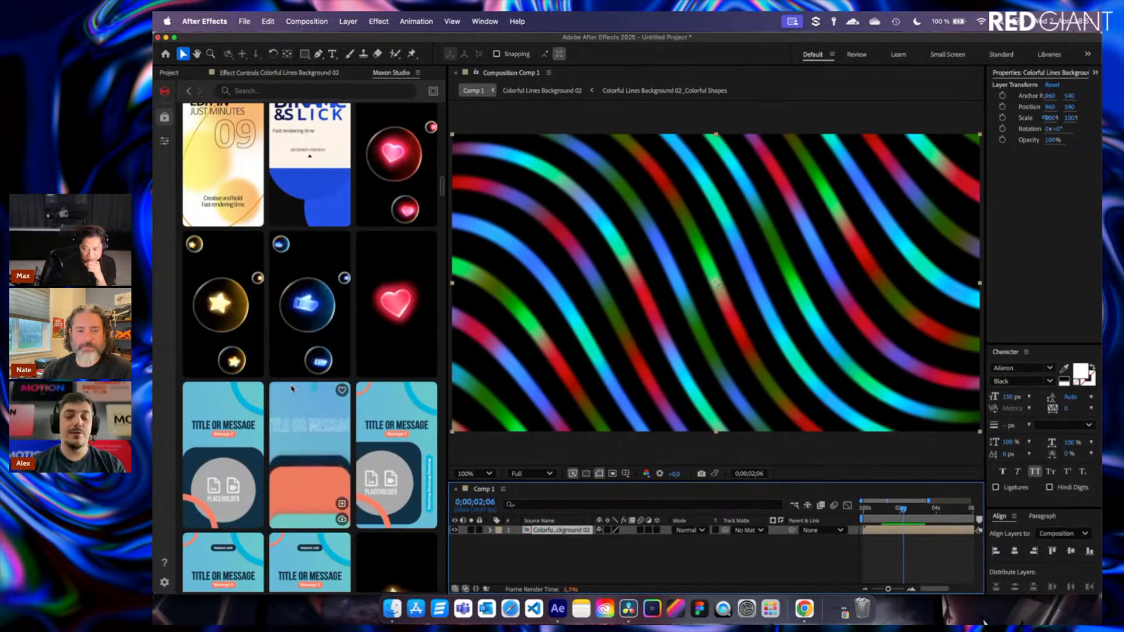
scroll(291, 388, "up", 3)
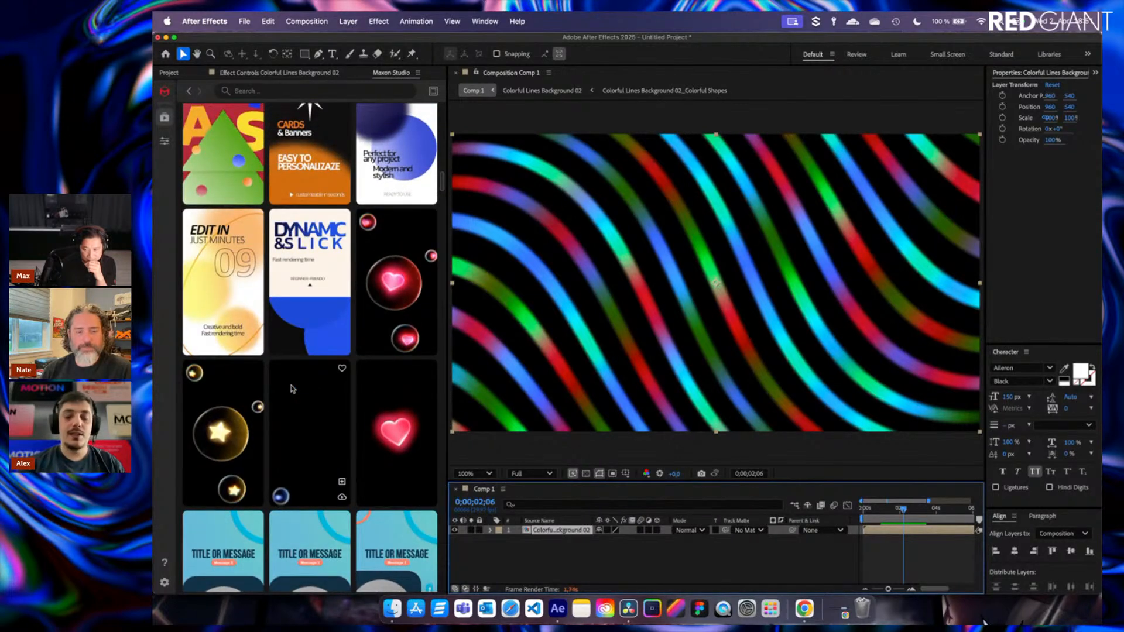
scroll(291, 388, "down", 10)
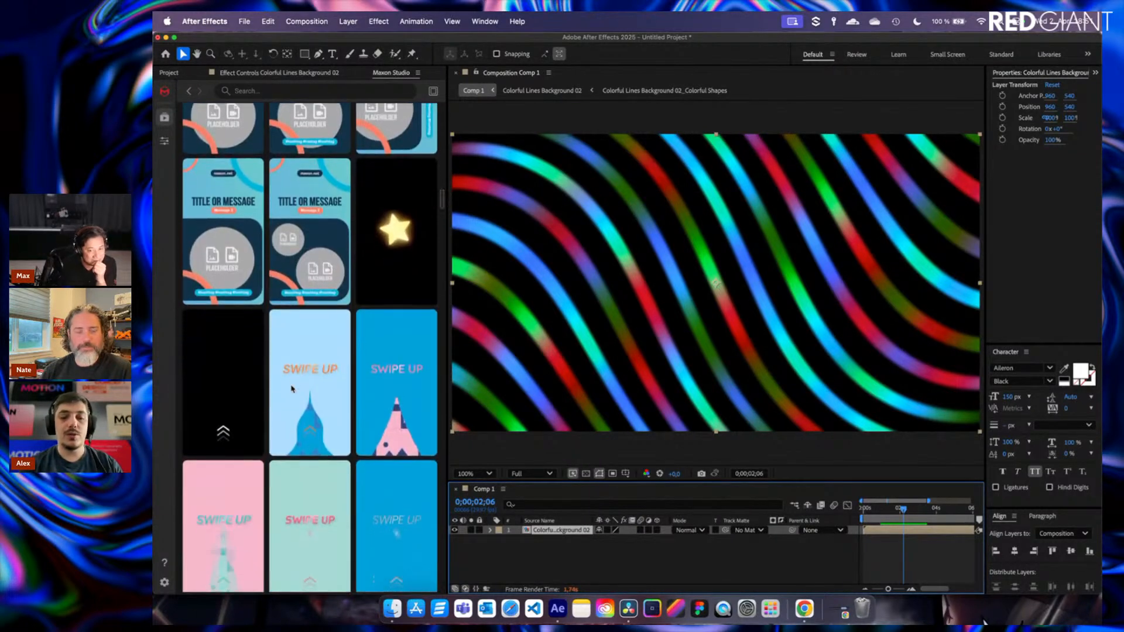
scroll(291, 388, "up", 15)
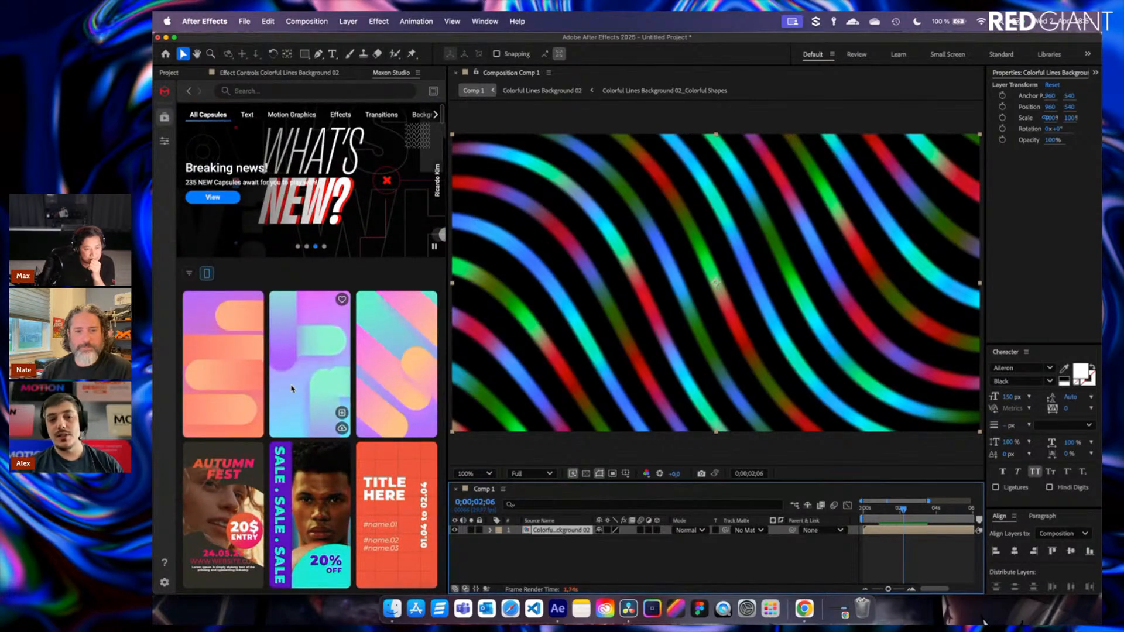
scroll(323, 367, "down", 15)
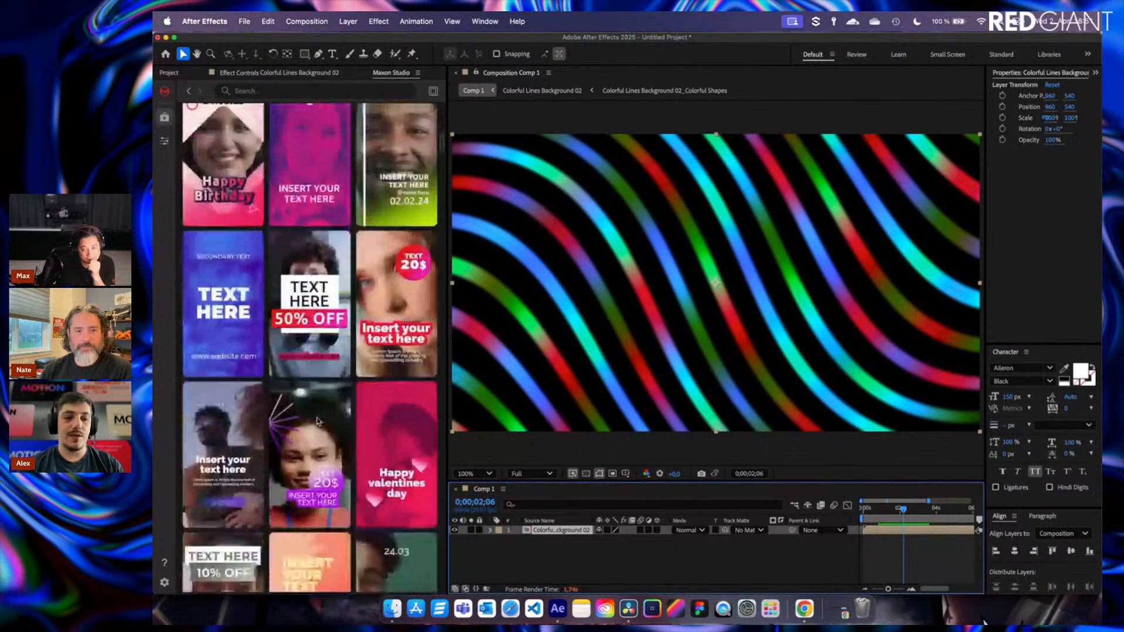
scroll(318, 420, "down", 10)
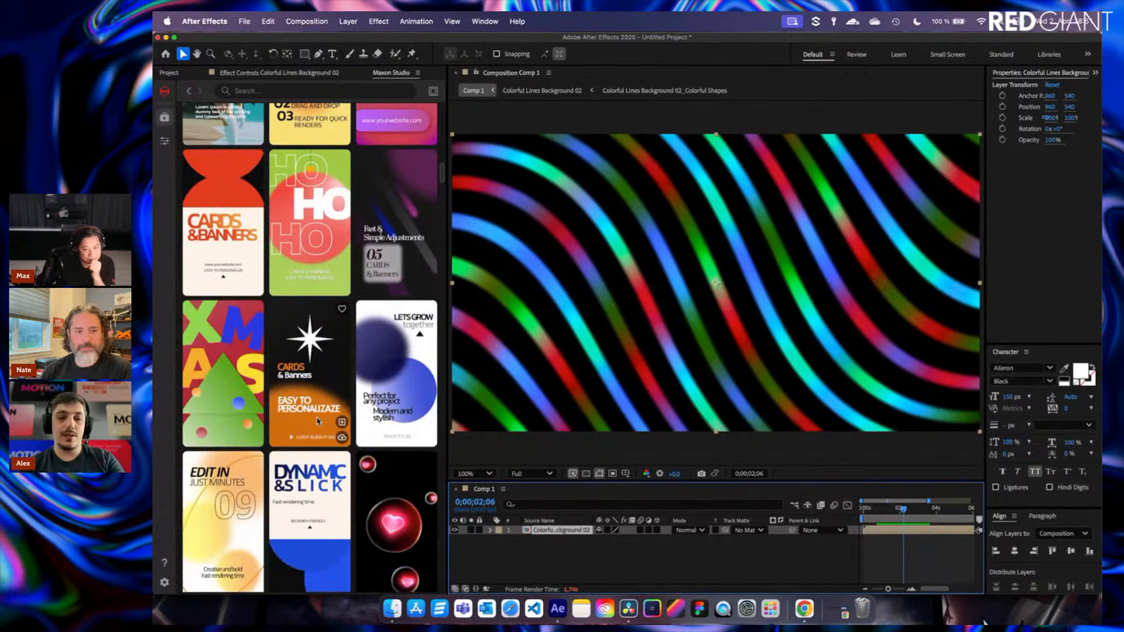
scroll(317, 420, "down", 10)
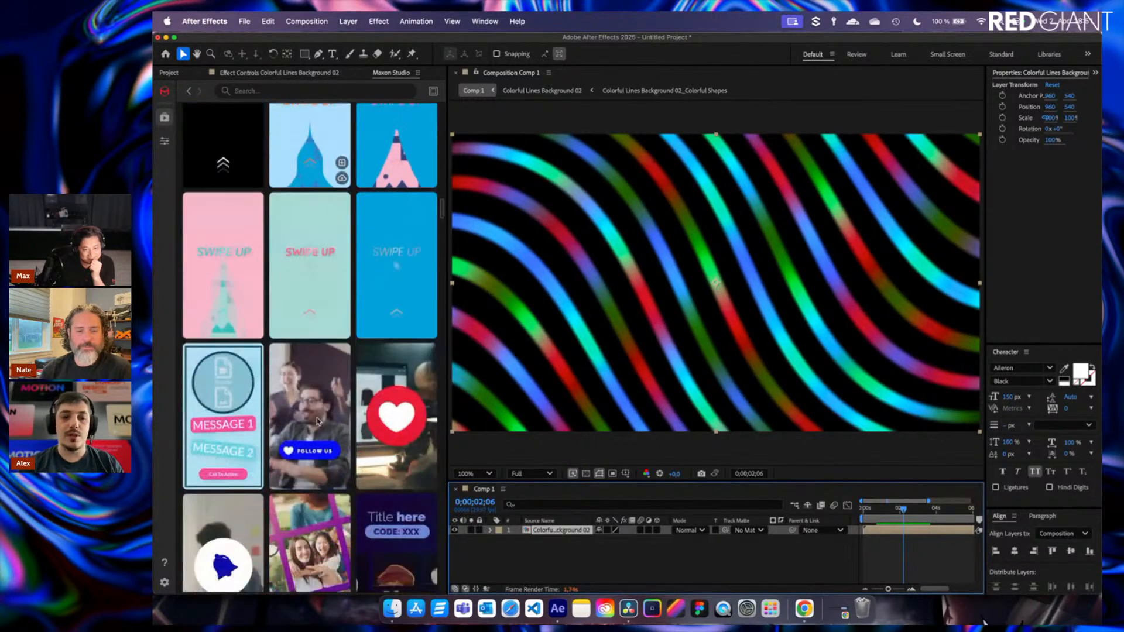
scroll(317, 420, "up", 20)
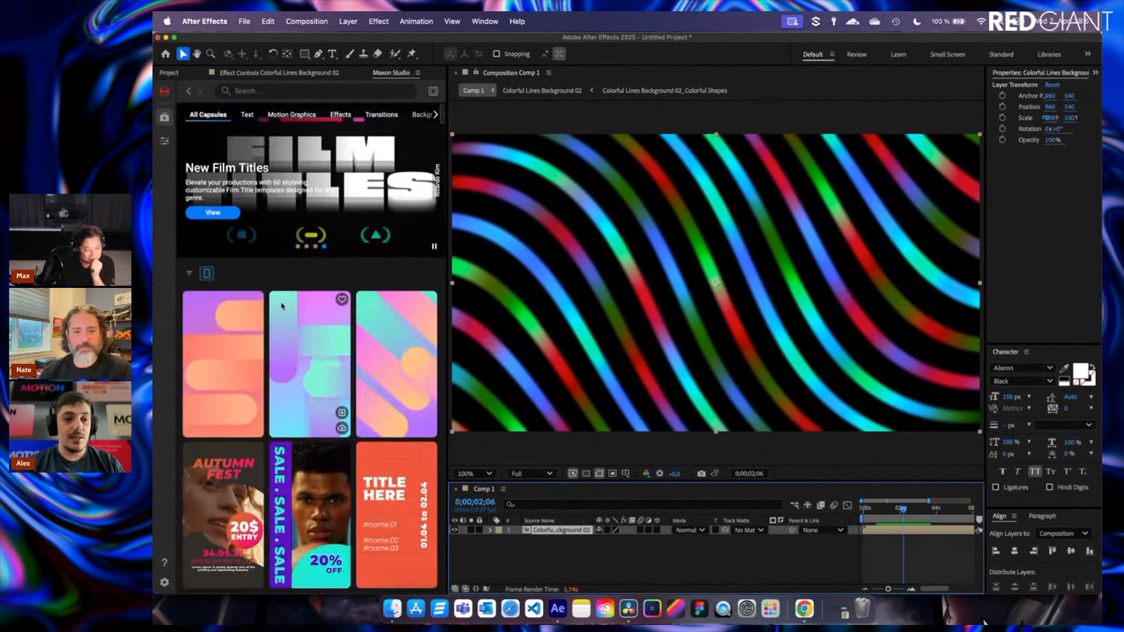
Reset the capsule orientation filter to All.
left_click(190, 273)
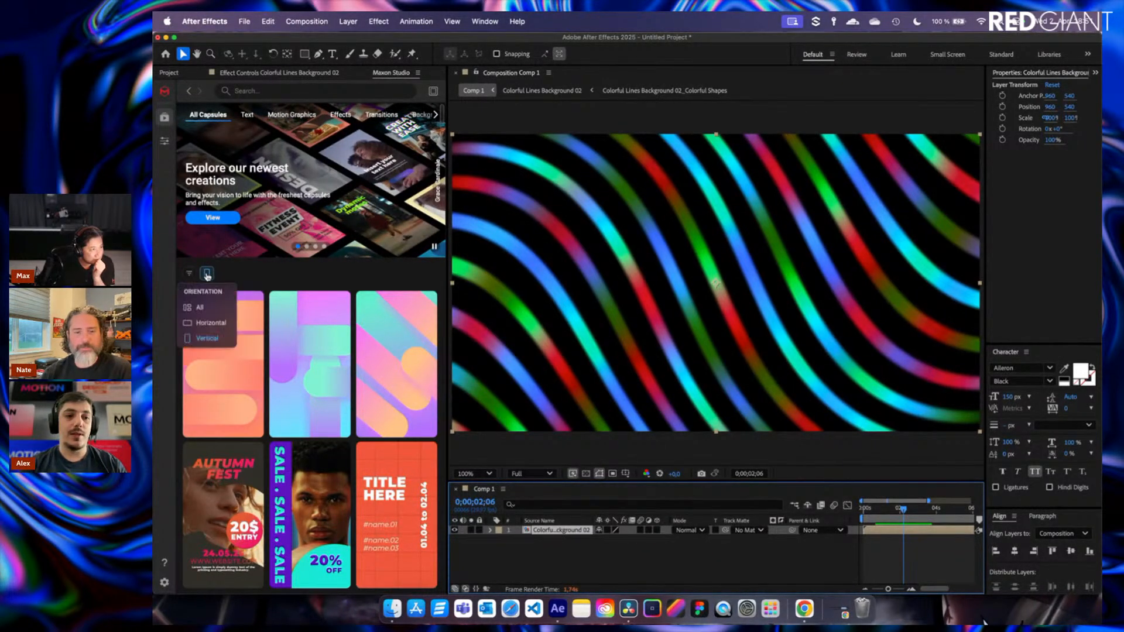
left_click(208, 309)
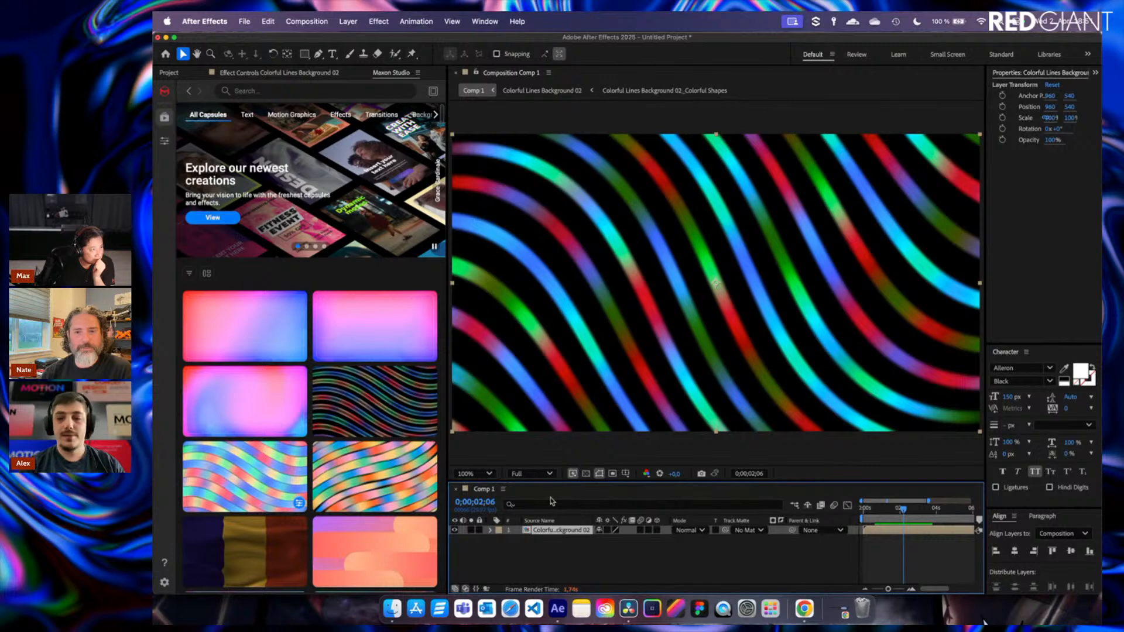
Open the recent project Planet Title.aep from the Planet Title Folder, discarding the changes to the untitled project.
left_click(244, 24)
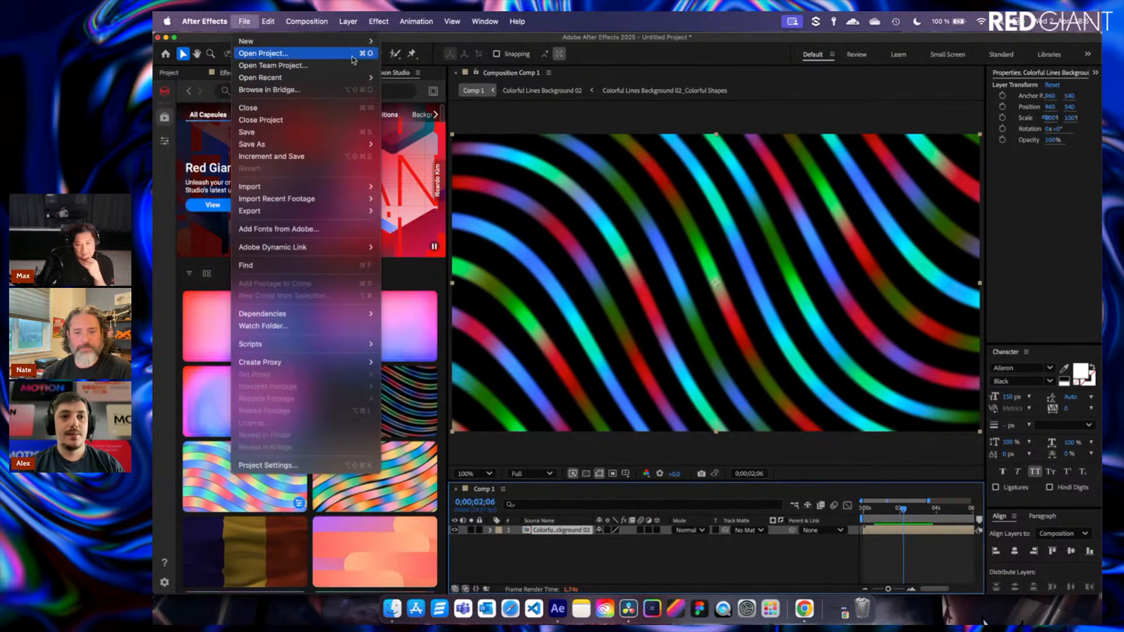
mouse_move(369, 77)
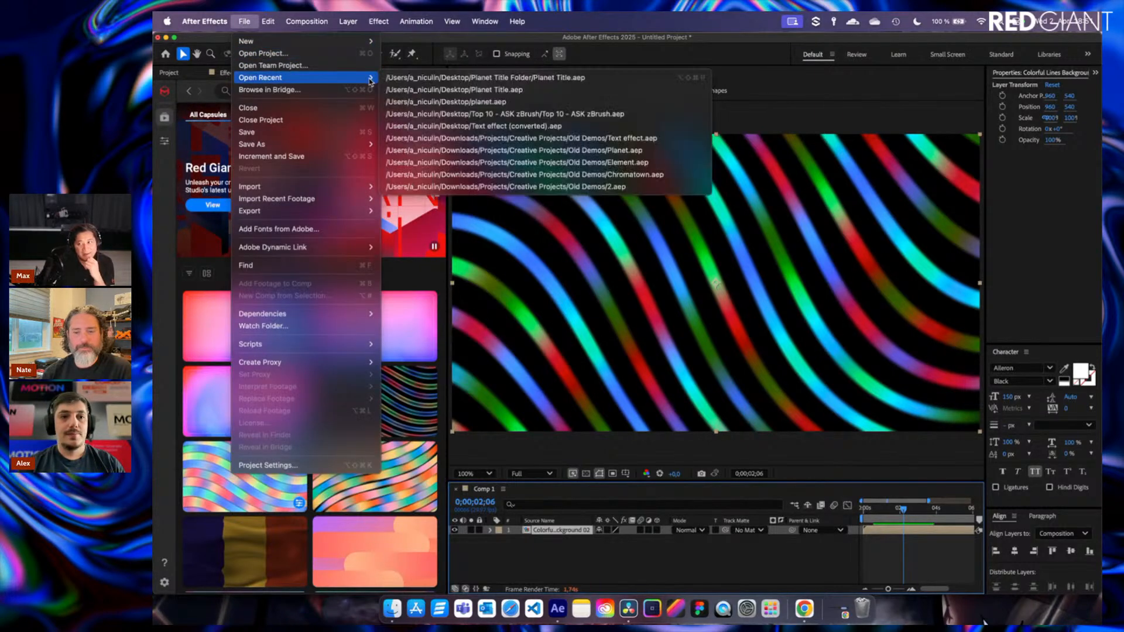
left_click(474, 77)
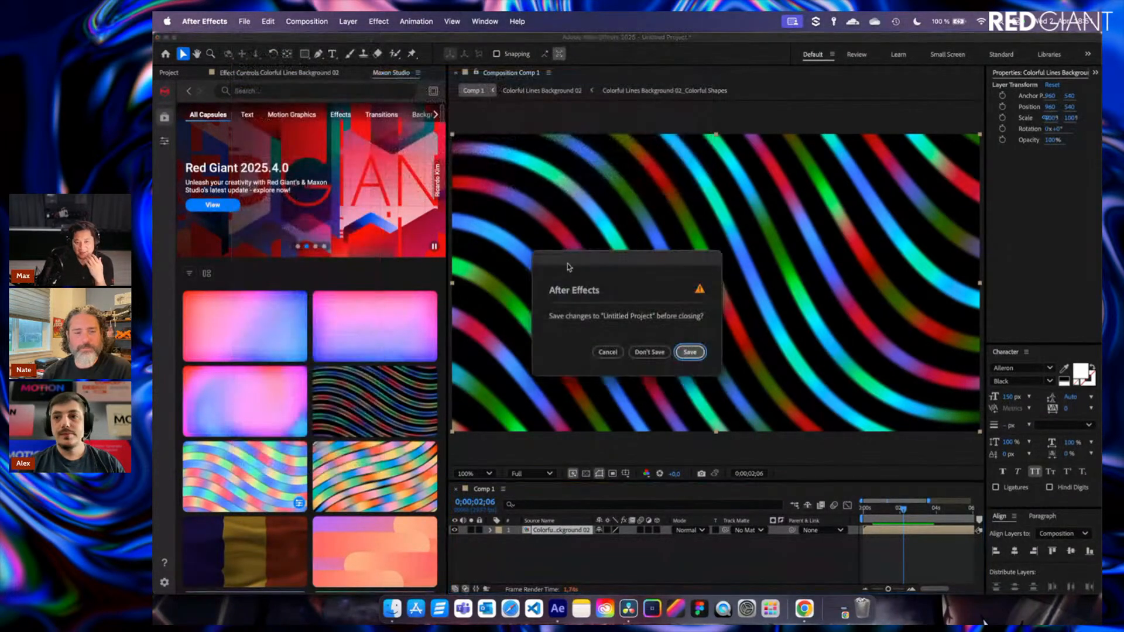
left_click(651, 352)
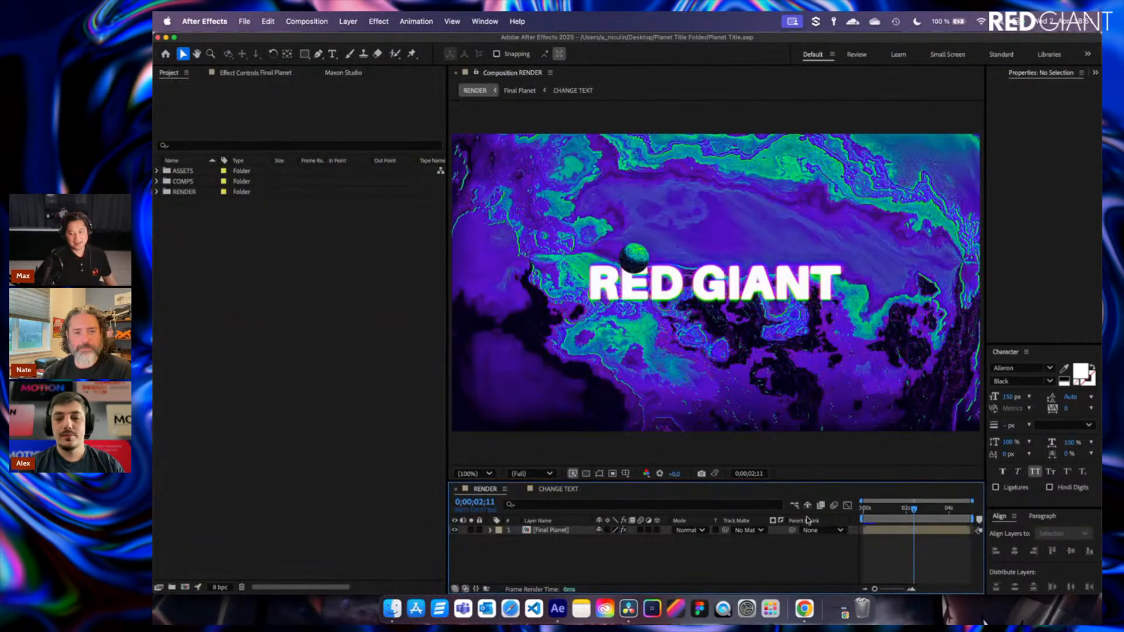
Scrub through the RED GIANT title animation in the RENDER composition, stopping at 0;00;02;14.
left_click(917, 508)
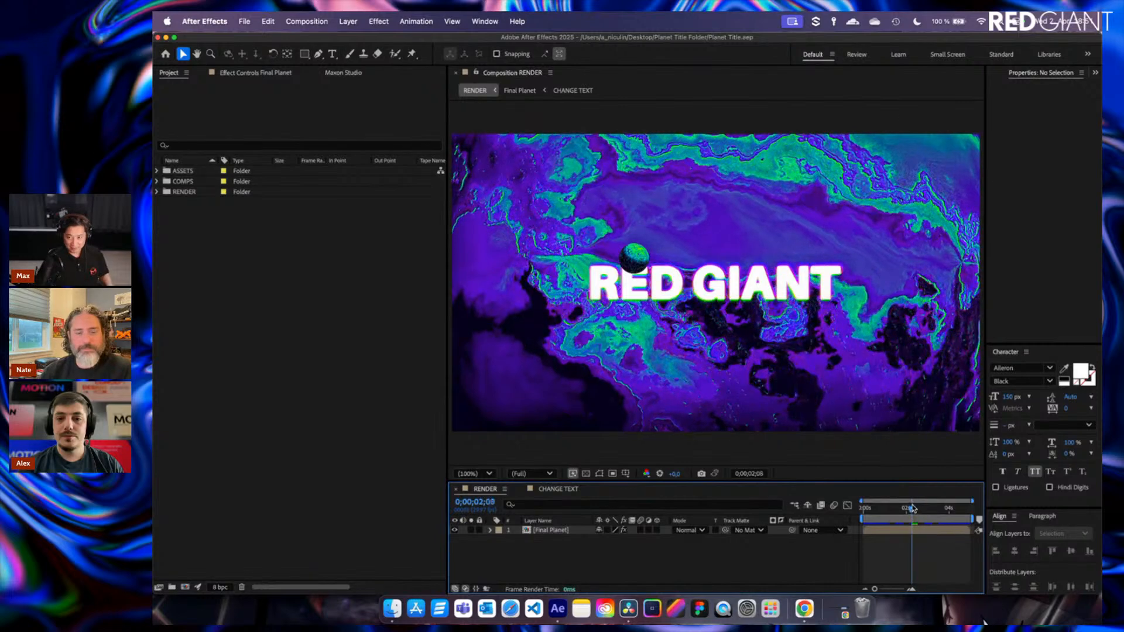
left_click(899, 507)
left_click_drag(900, 507, 902, 507)
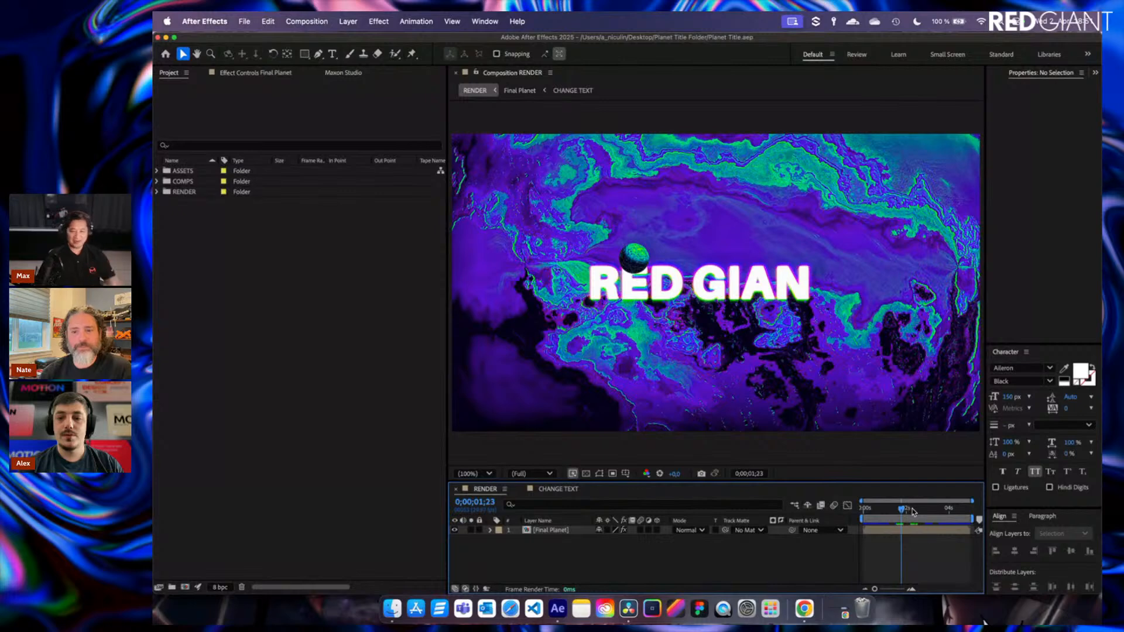
left_click(913, 509)
left_click_drag(914, 511, 916, 511)
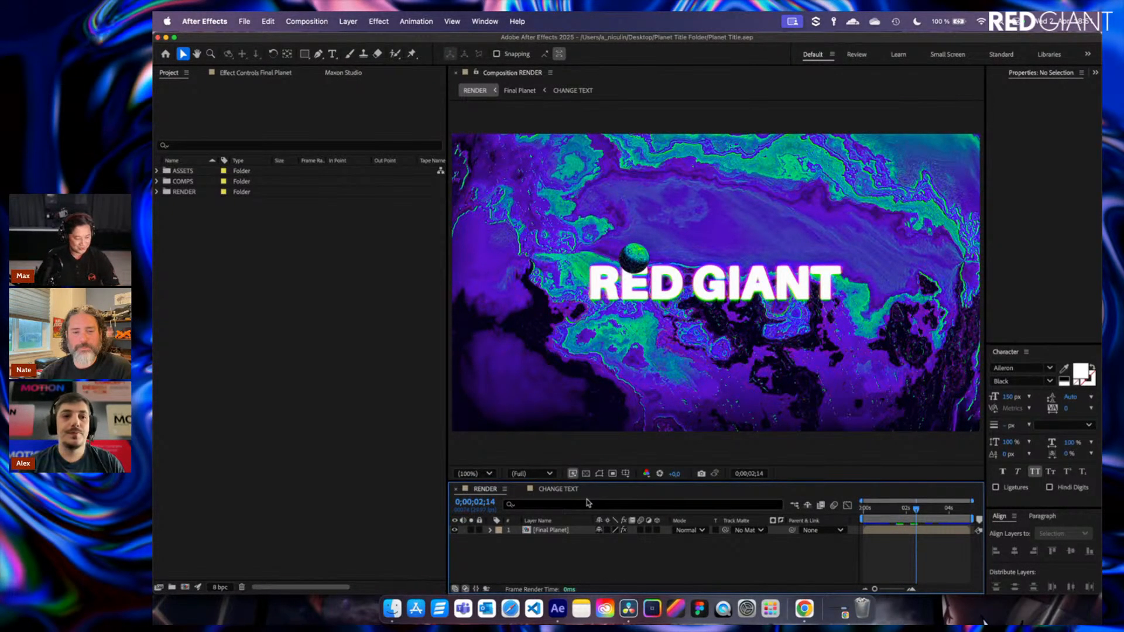
Show the Maxon Studio panel, narrow it slightly, and review the RENDER title animation around the two-second mark.
left_click(344, 73)
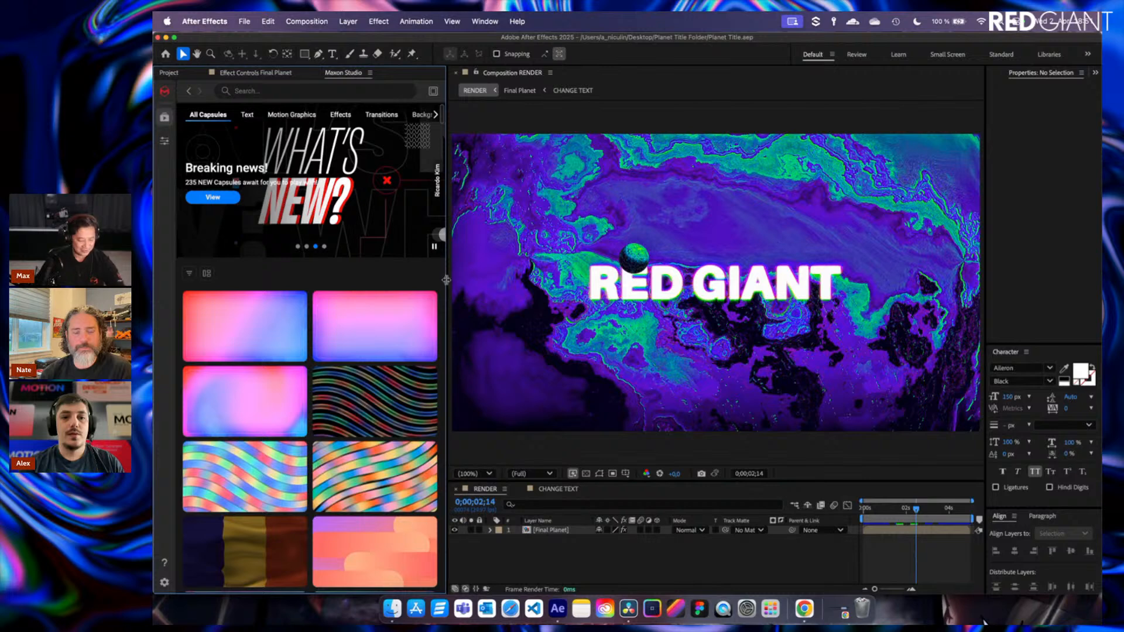
left_click_drag(446, 281, 439, 281)
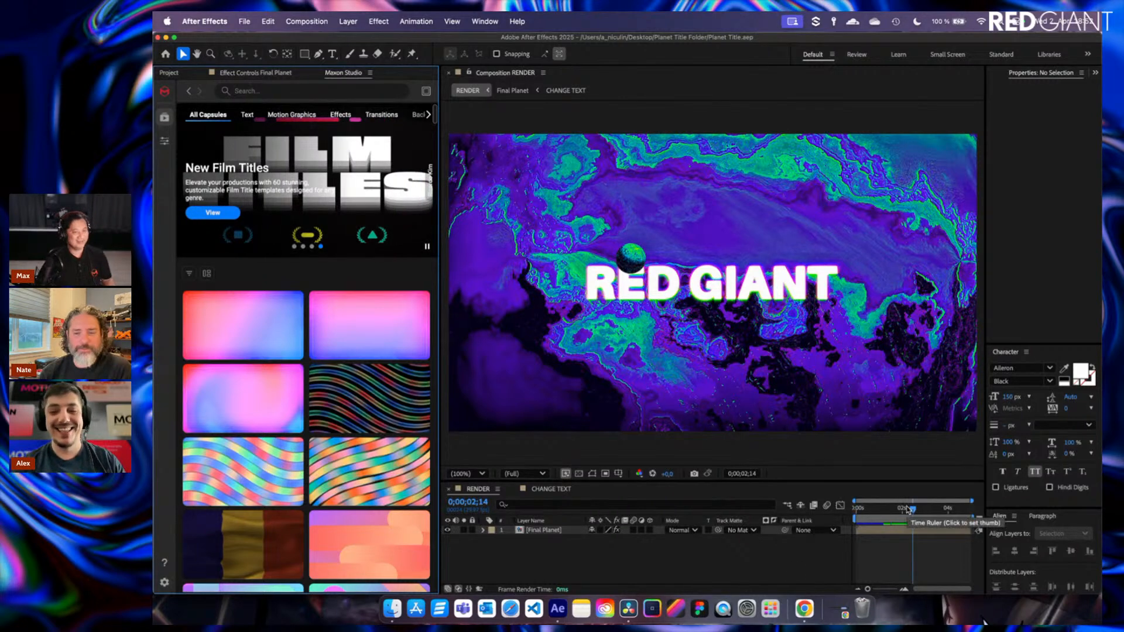
key("space")
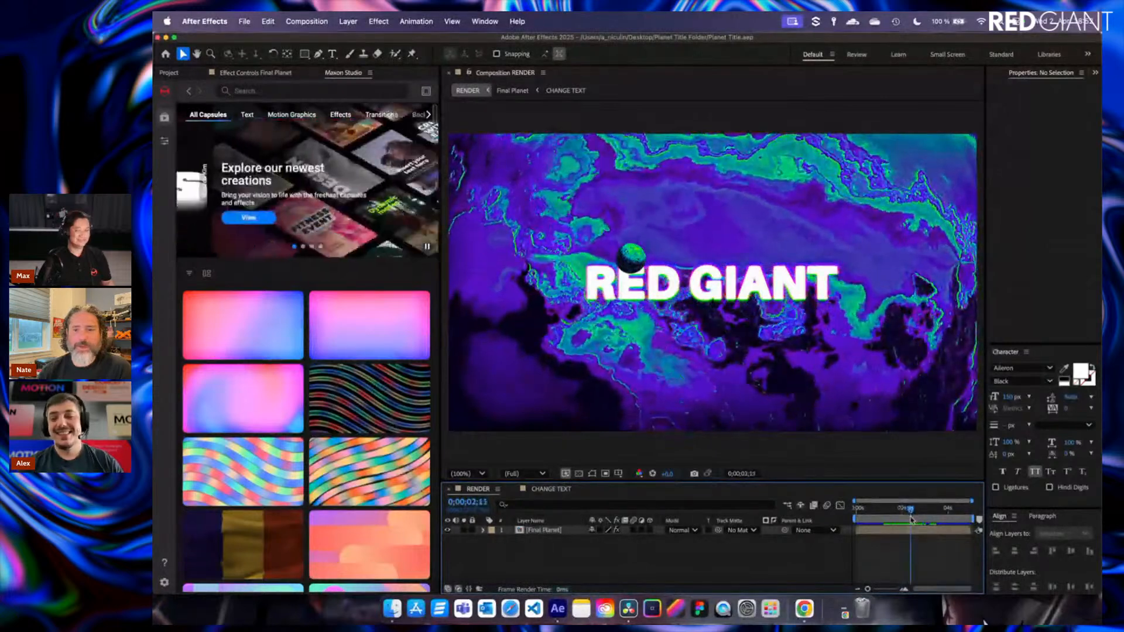
left_click_drag(913, 521, 908, 521)
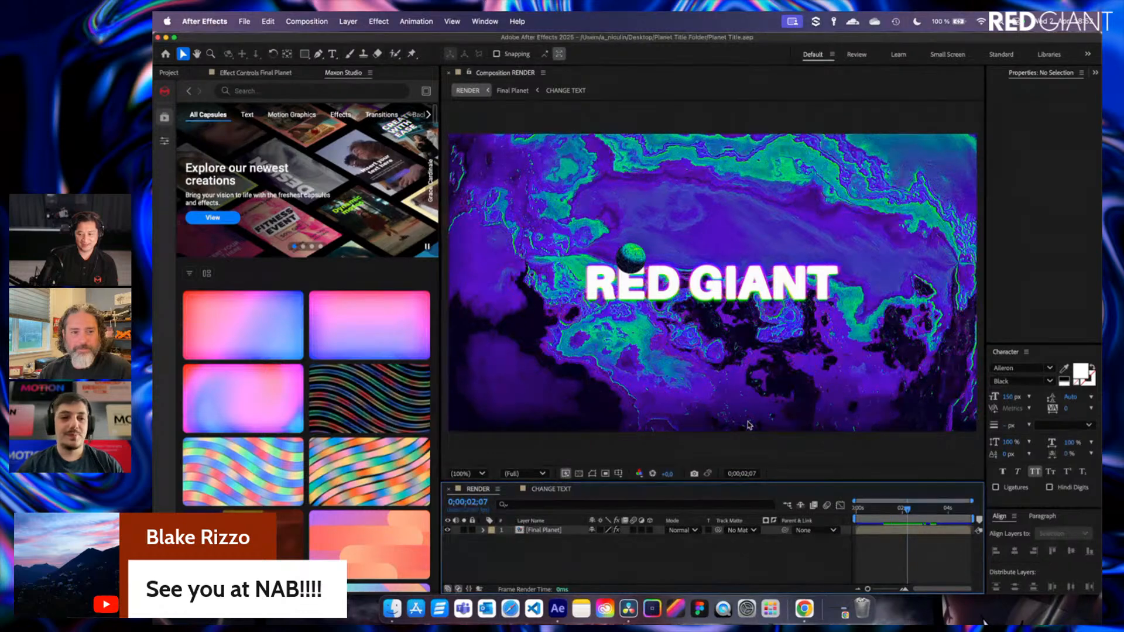
left_click(905, 510)
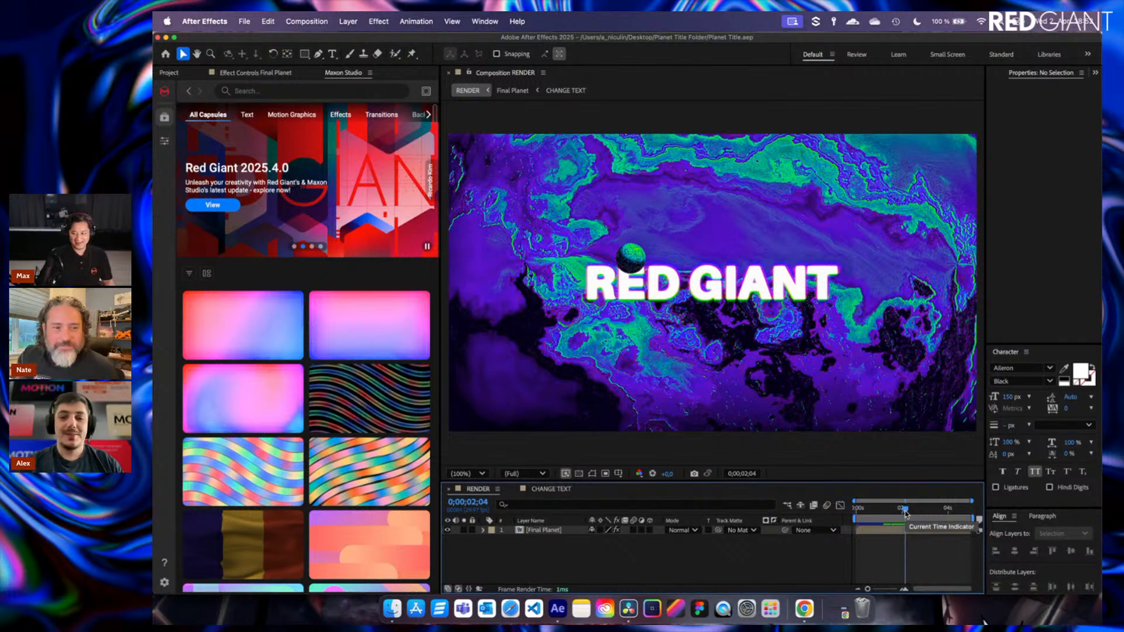
mouse_move(905, 514)
left_mouse_down()
mouse_move(888, 509)
mouse_move(913, 510)
left_mouse_up()
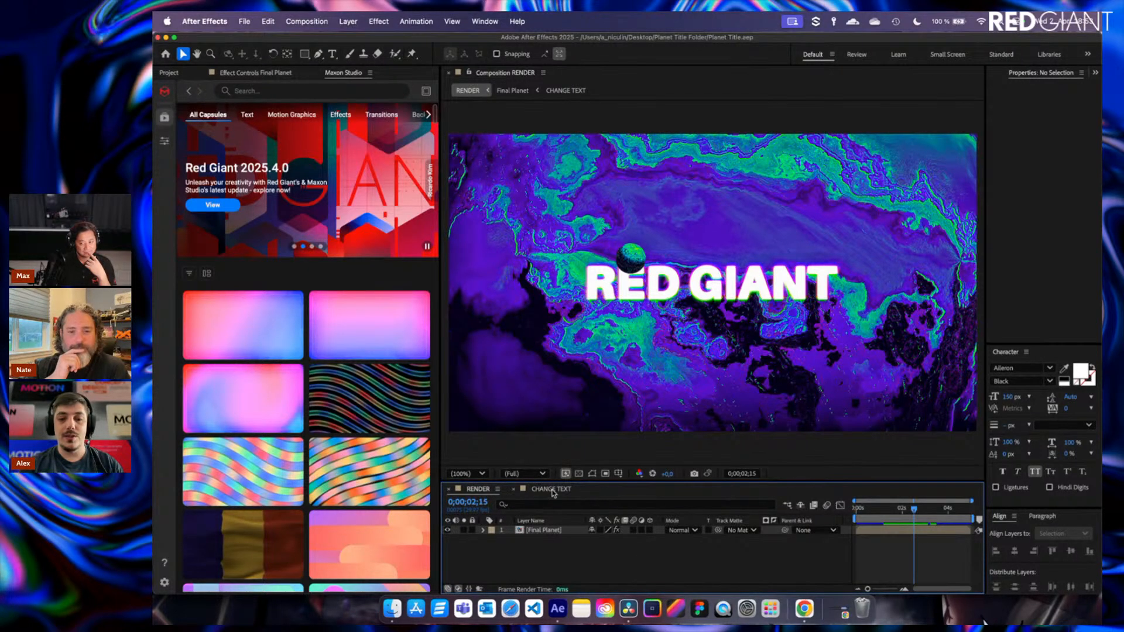
left_click(909, 509)
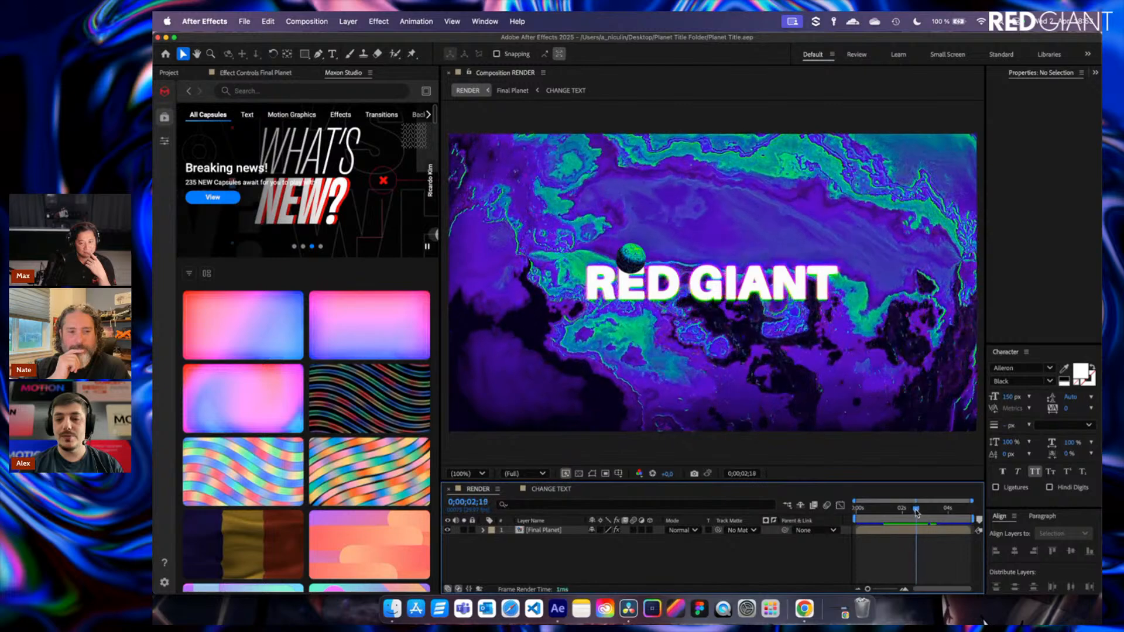
left_click_drag(911, 512, 915, 515)
Replace the RED GIANT text in the CHANGE TEXT composition with "SPACE TITLE".
left_click(554, 489)
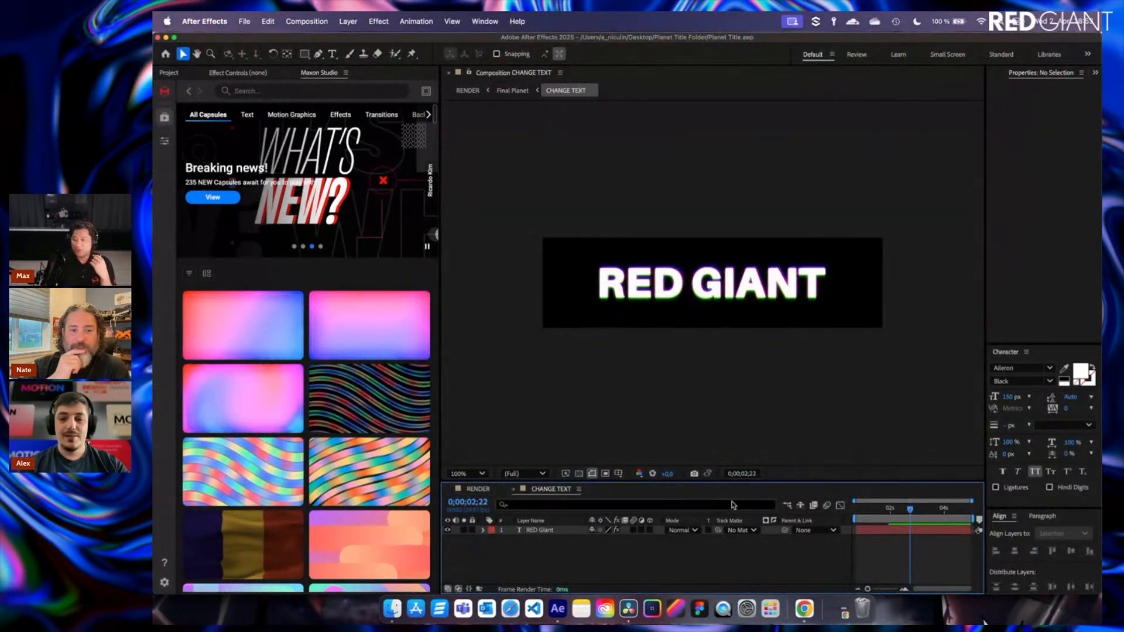
double_click(904, 530)
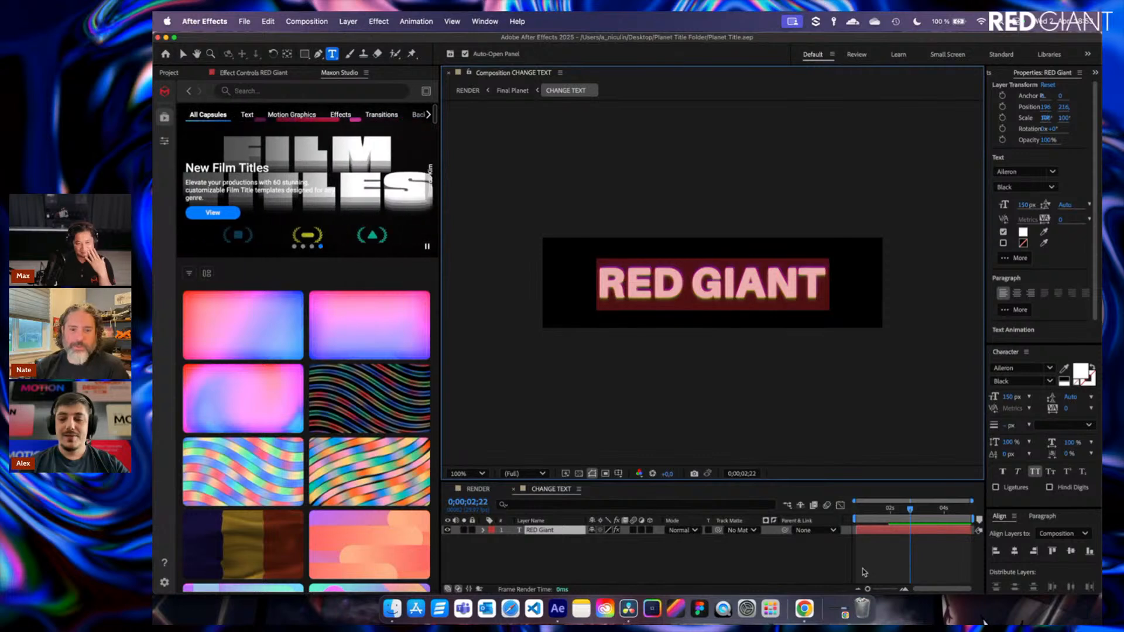
type("SPACE TITLE")
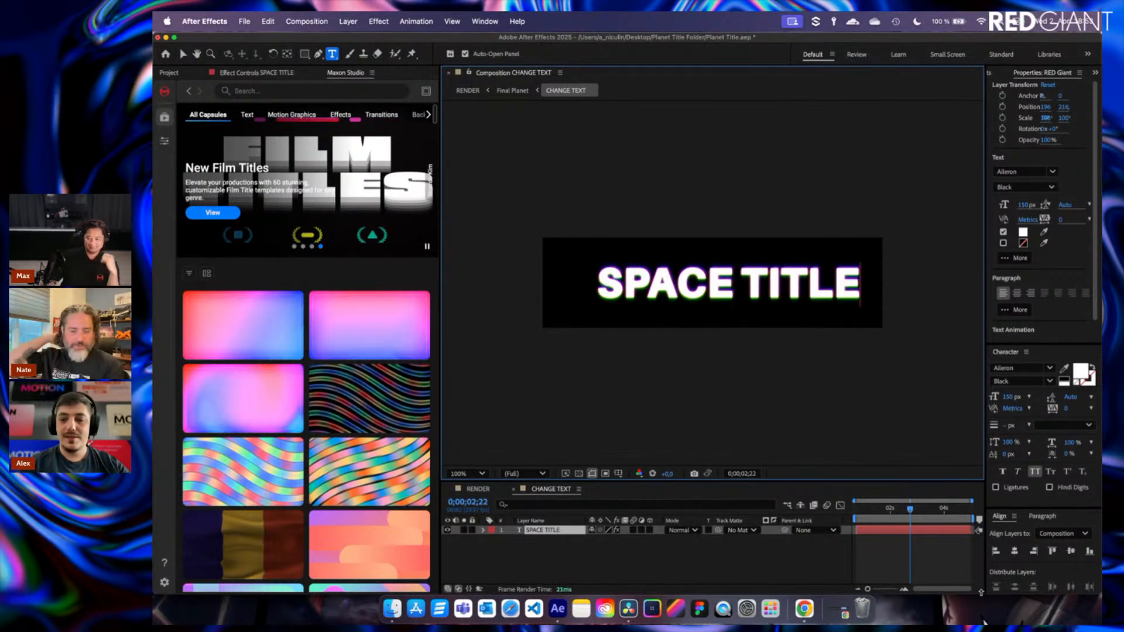
Centre the SPACE TITLE layer horizontally in its composition and return to the RENDER composition.
left_click(1014, 551)
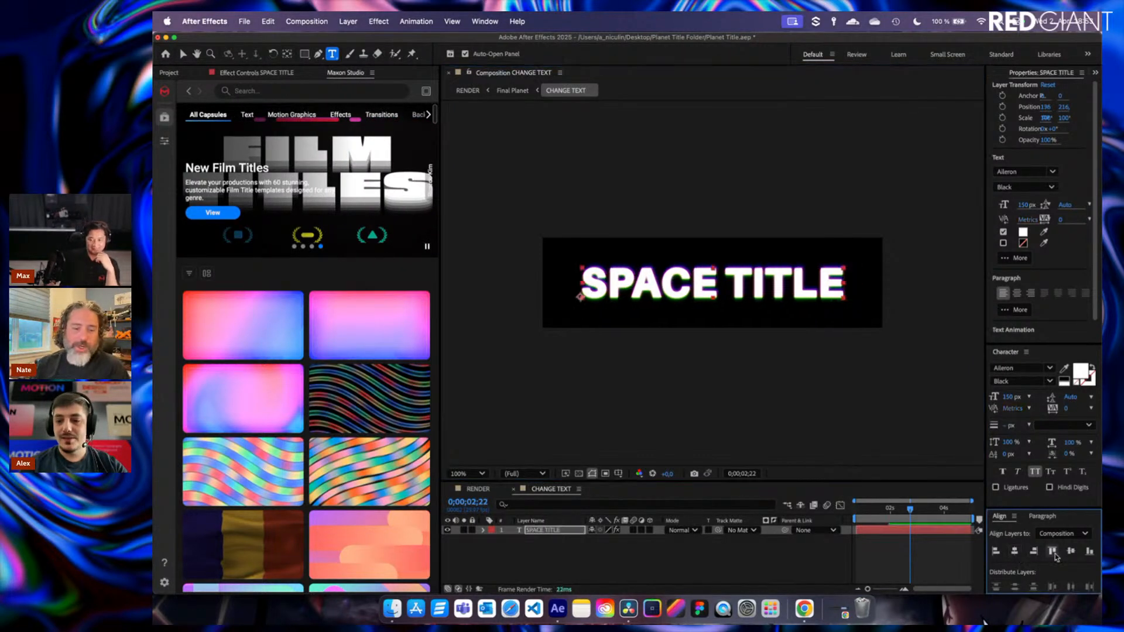
left_click(922, 547)
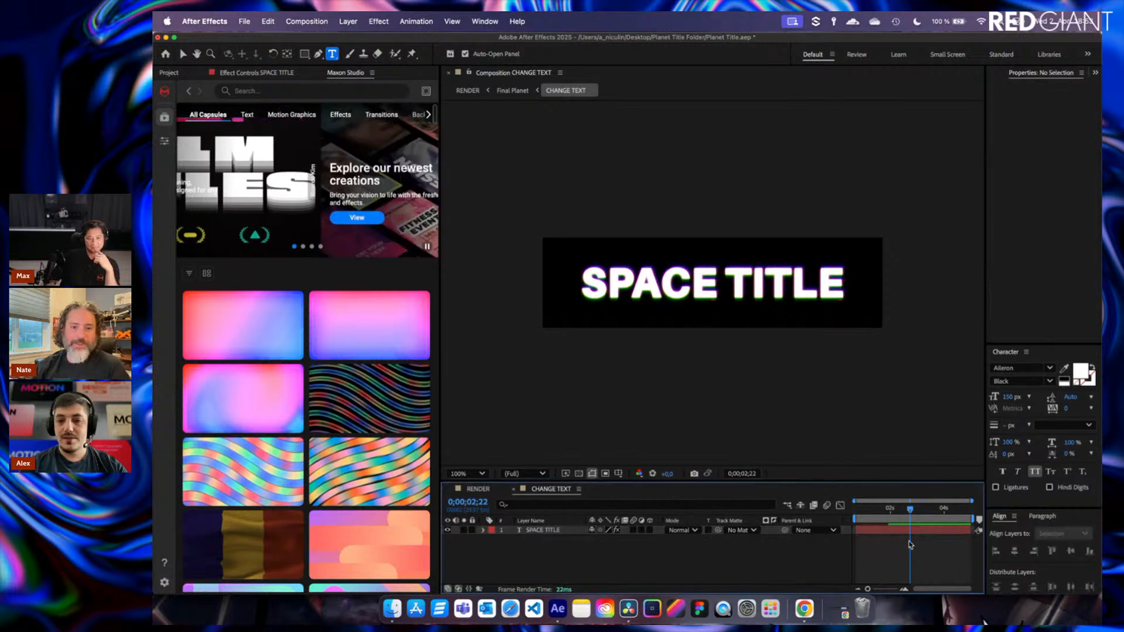
left_click(480, 490)
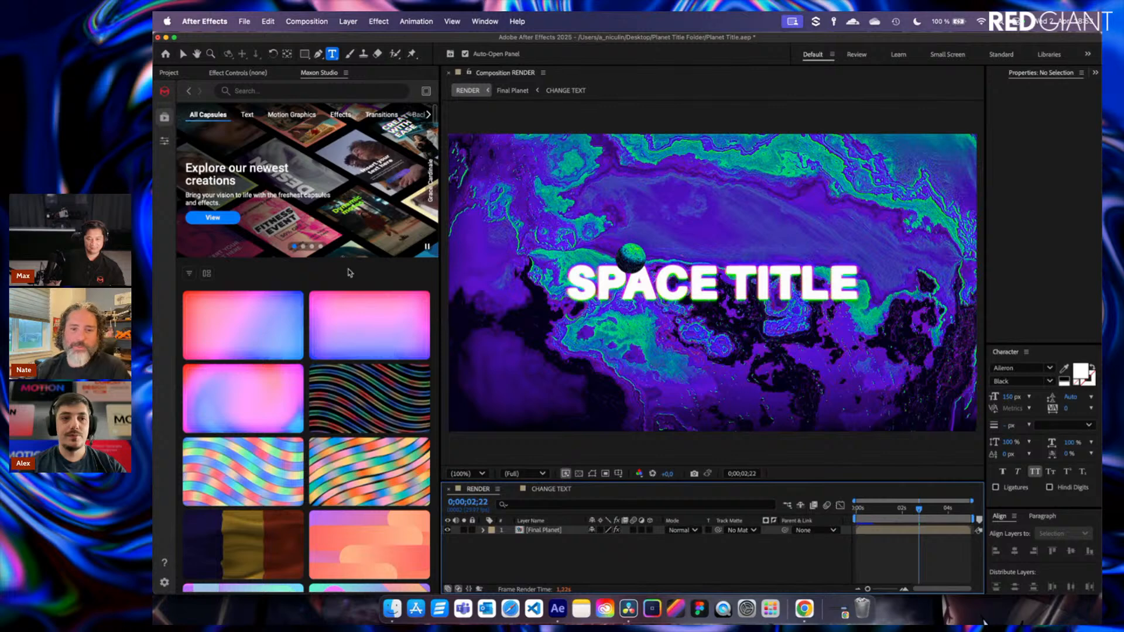
Open the nested Planet composition through Final Planet and show it against a transparency grid.
left_click(172, 73)
left_click(227, 73)
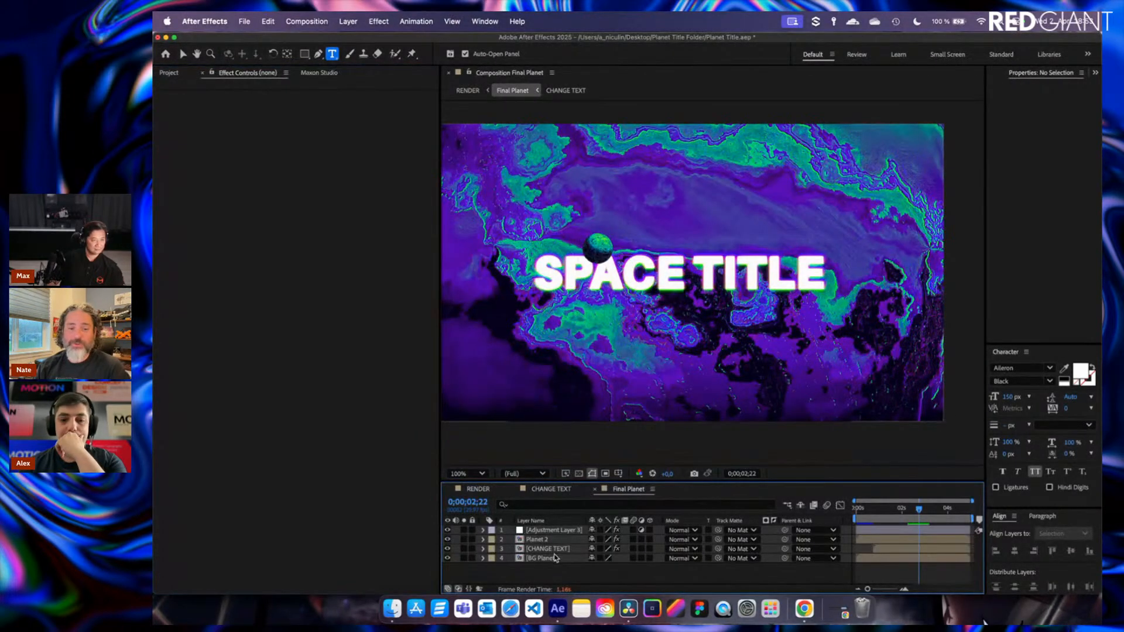
left_click(554, 559)
double_click(551, 541)
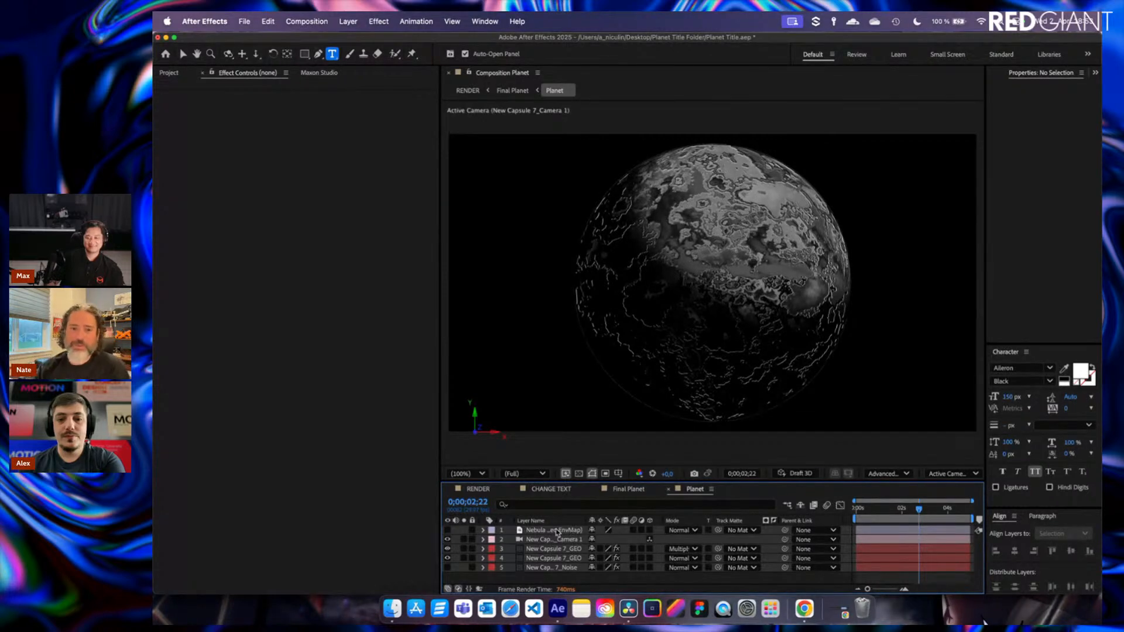
left_click(579, 474)
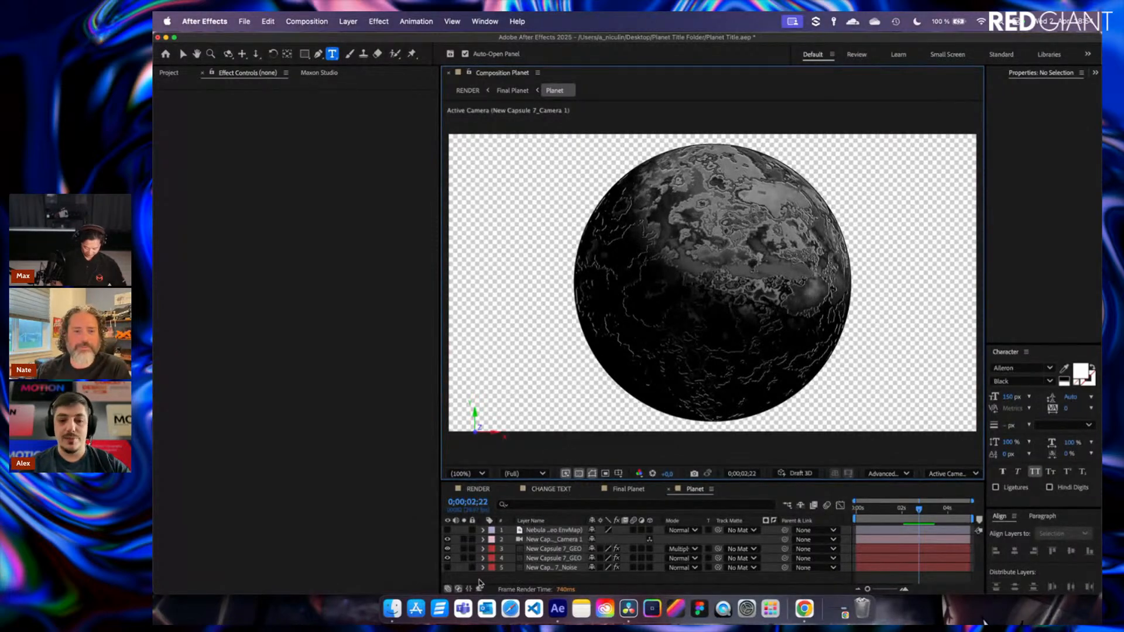
Examine the New Capsule 7_Noise layer in isolation with its Turbulence Noise settings, then restore the planet view with the noise hidden.
left_click(448, 567)
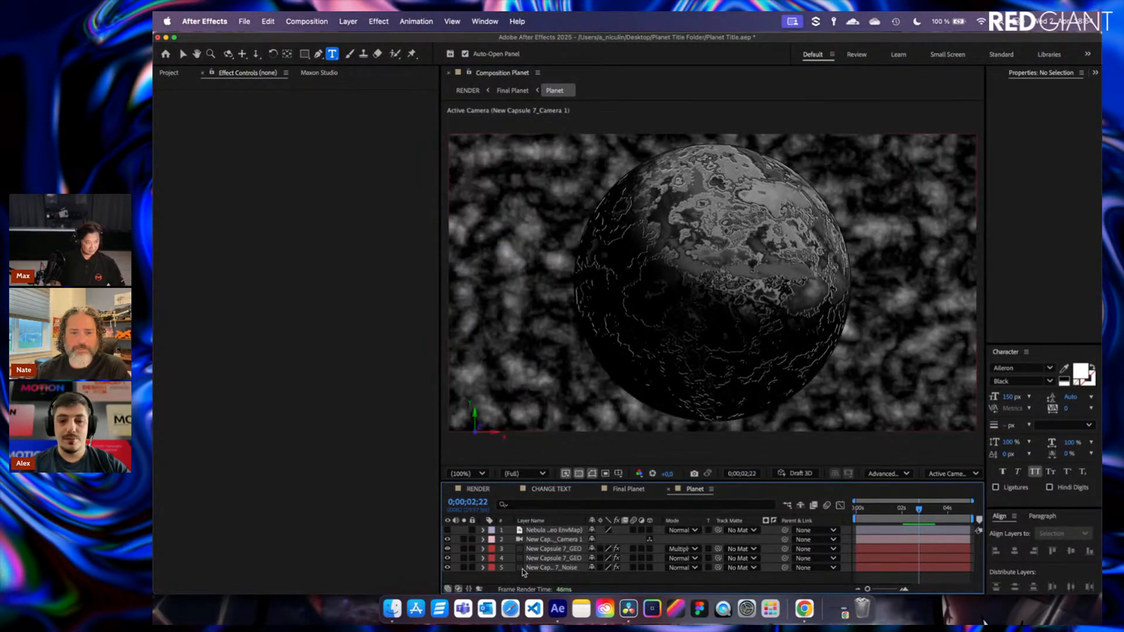
left_click(464, 567)
left_click(561, 567)
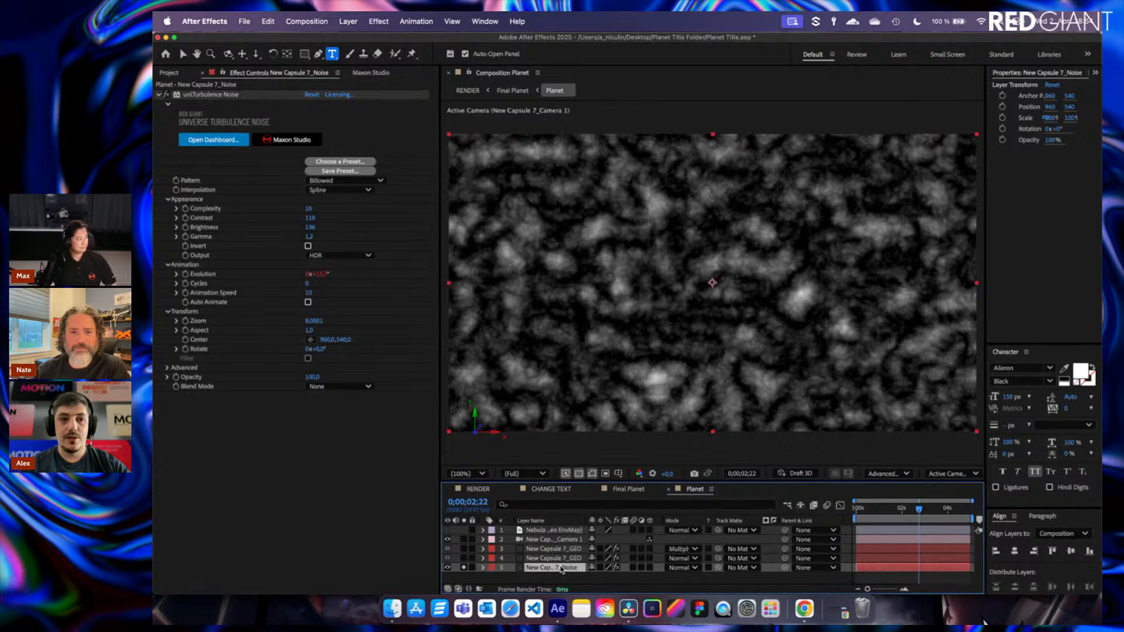
left_click(463, 568)
left_click(447, 568)
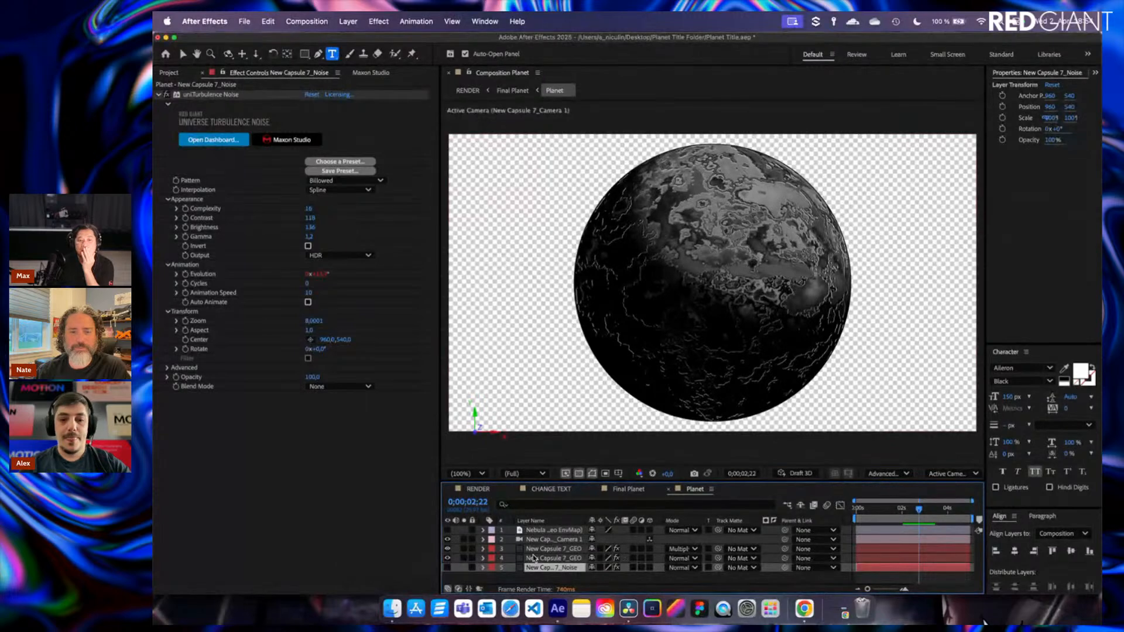
Solo layer 4, New Capsule 7_GEO, review its Geo material and environment settings, and turn solo off.
left_click(463, 558)
left_click(553, 559)
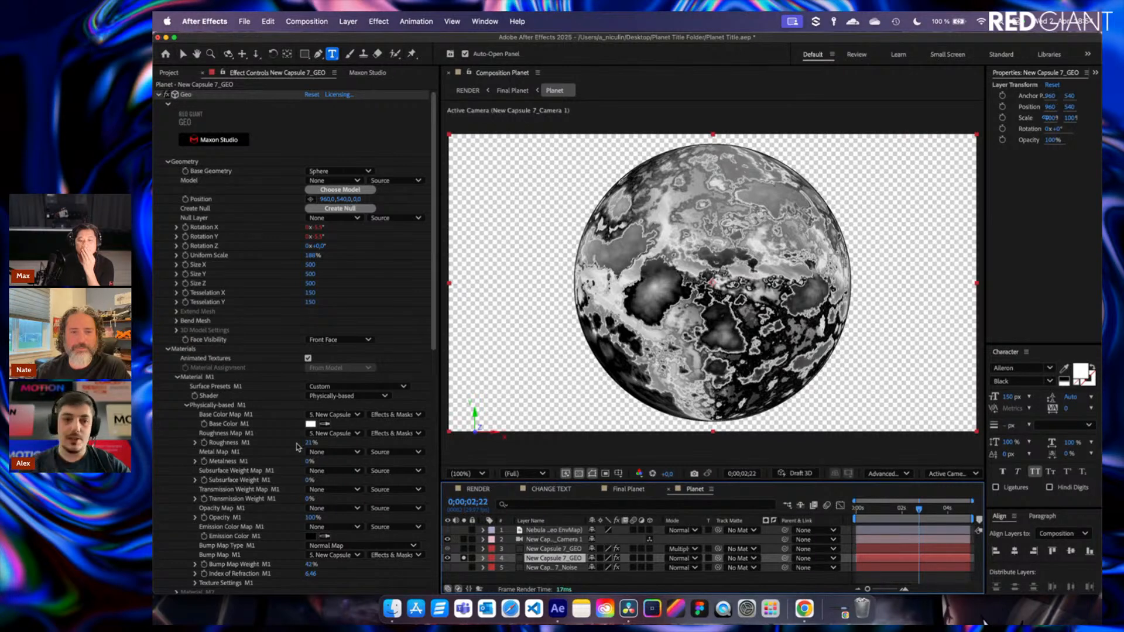
scroll(296, 447, "down", 10)
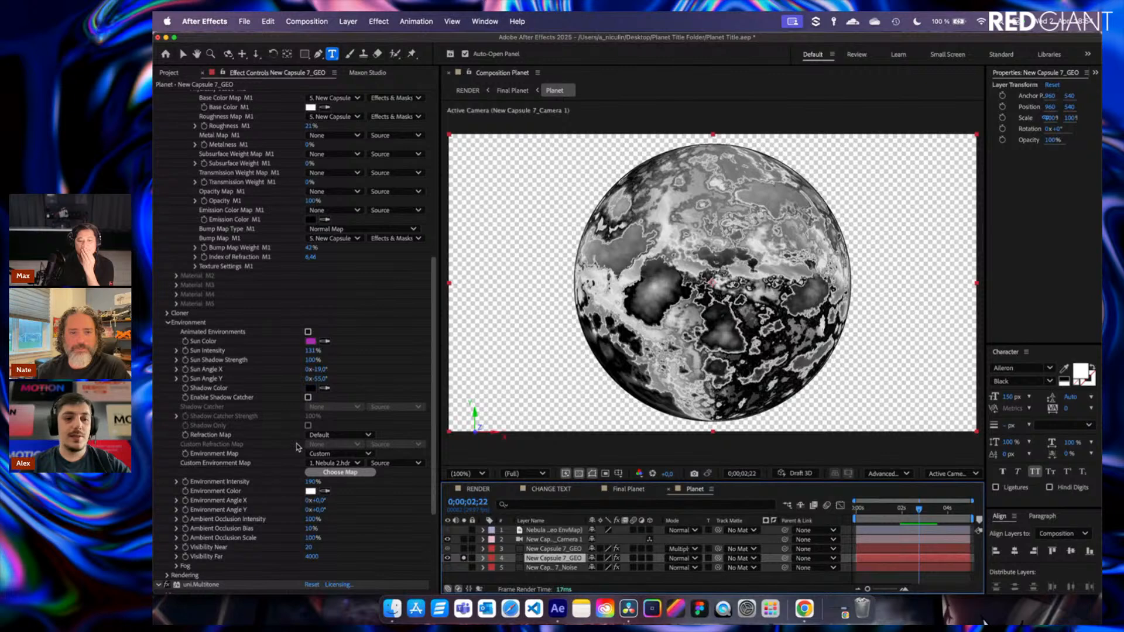
scroll(297, 448, "down", 2)
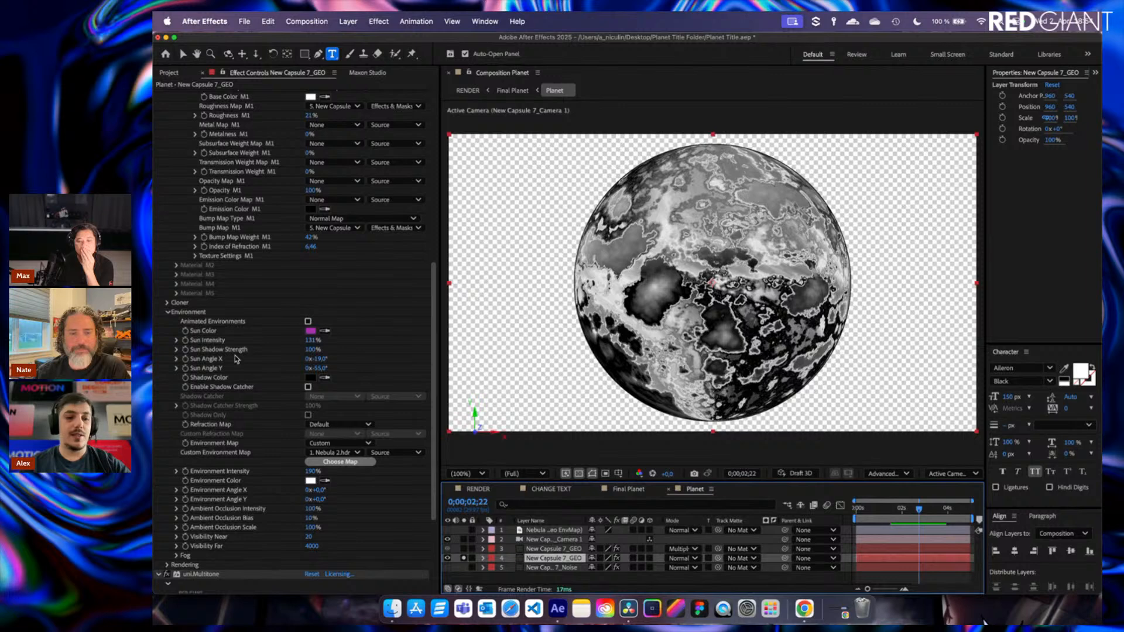
scroll(237, 359, "up", 3)
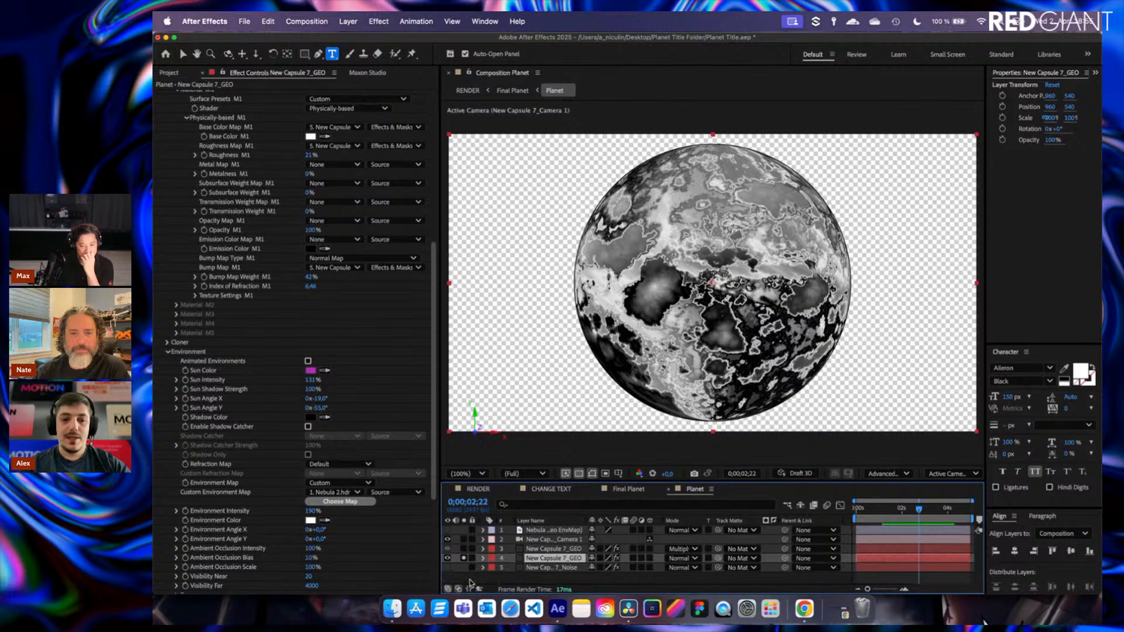
left_click(464, 558)
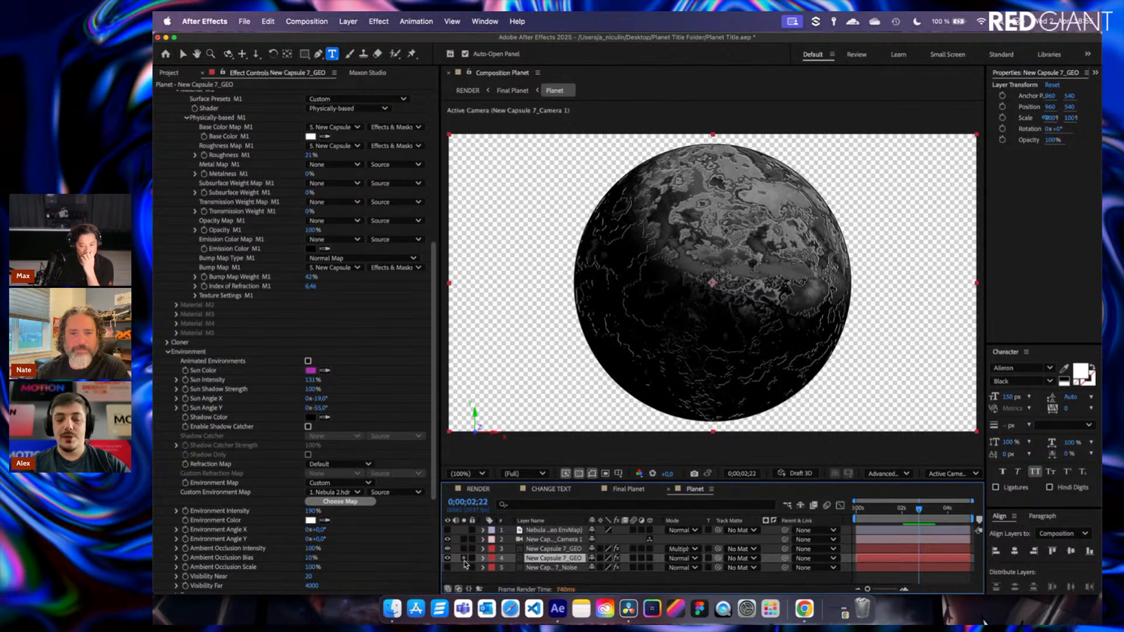
Solo layer 3, New Capsule 7_GEO, turn solo off, and review its Geo geometry settings including Uniform Scale.
left_click(464, 548)
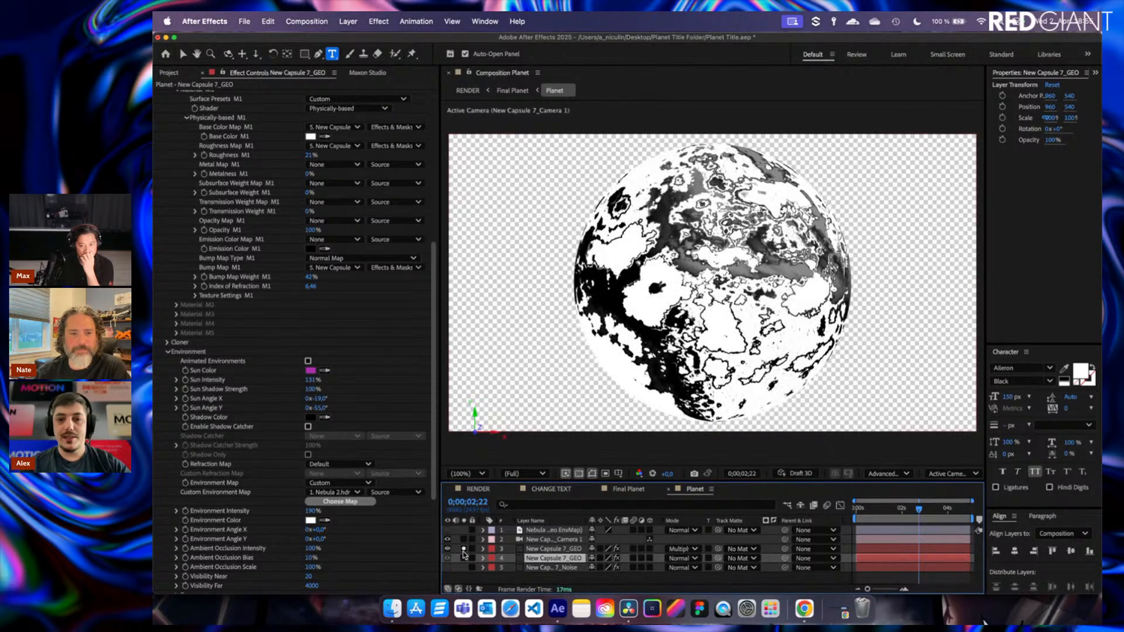
left_click(464, 549)
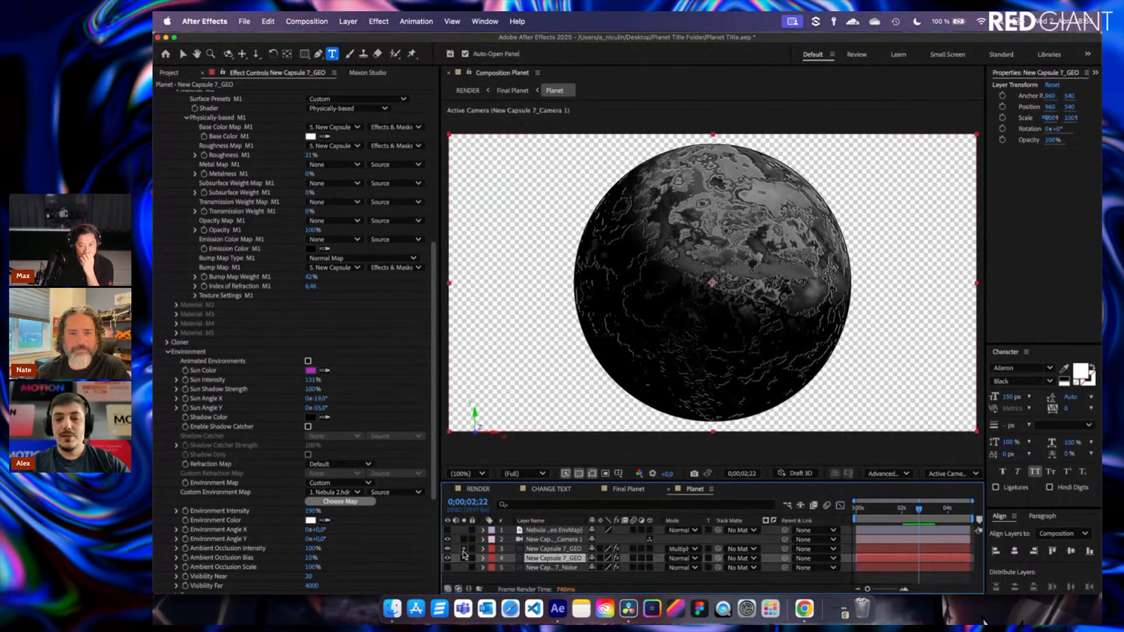
left_click(555, 550)
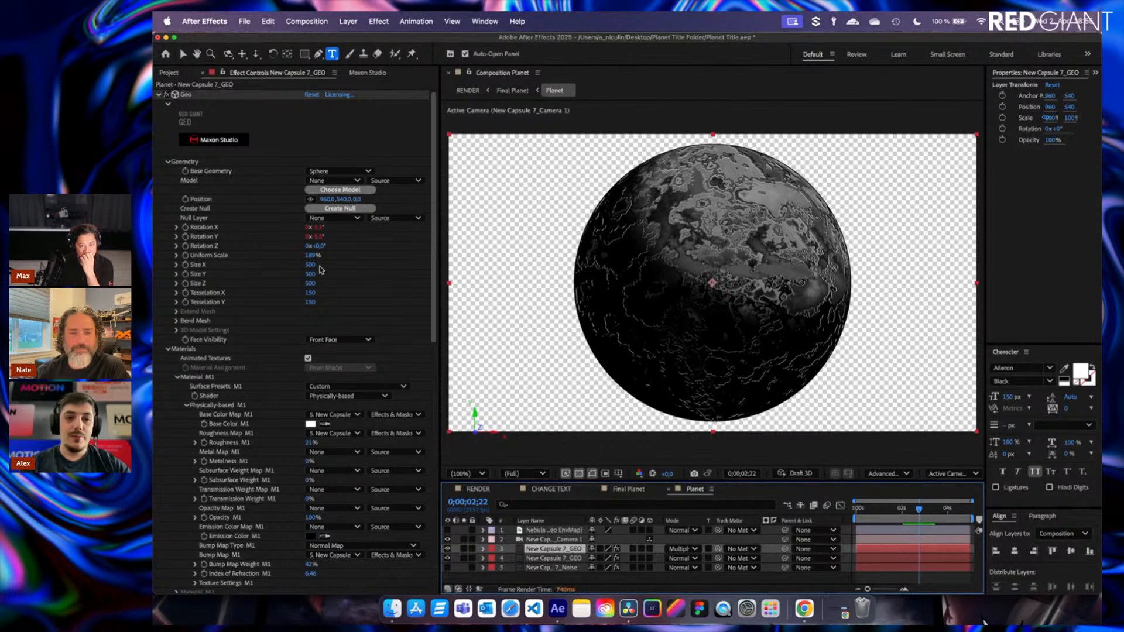
left_click(315, 256)
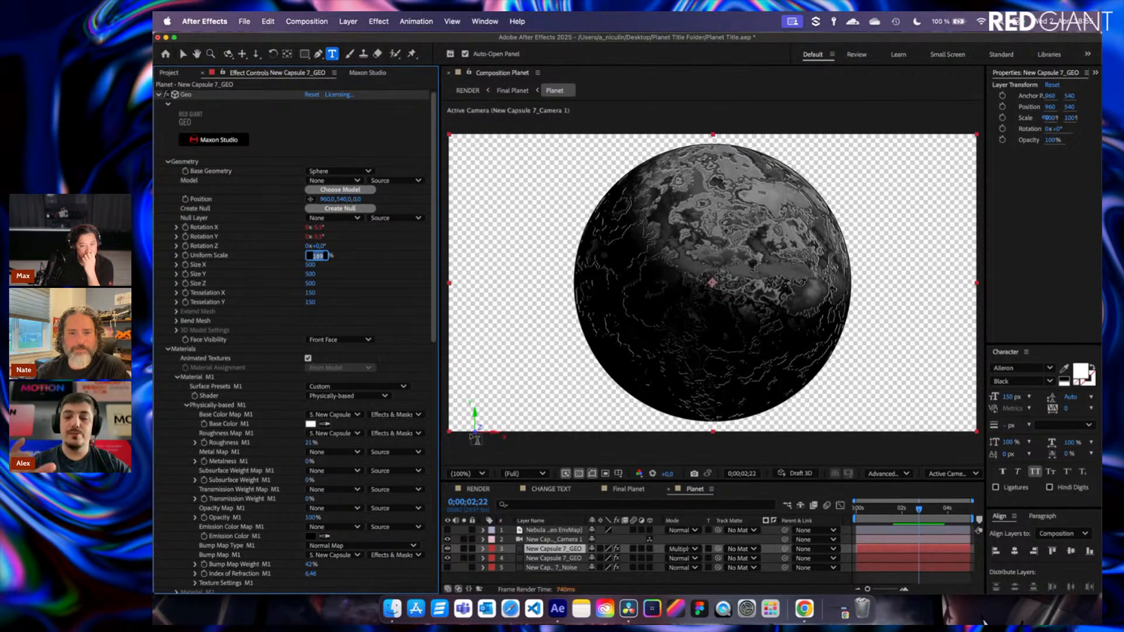
left_click(878, 583)
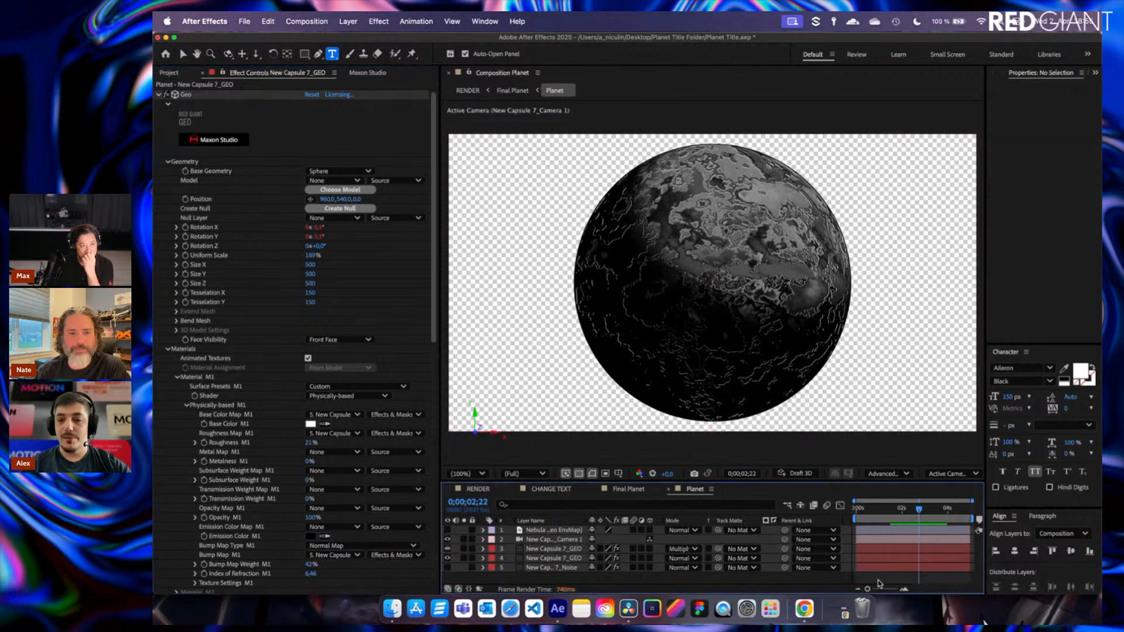
left_click(565, 549)
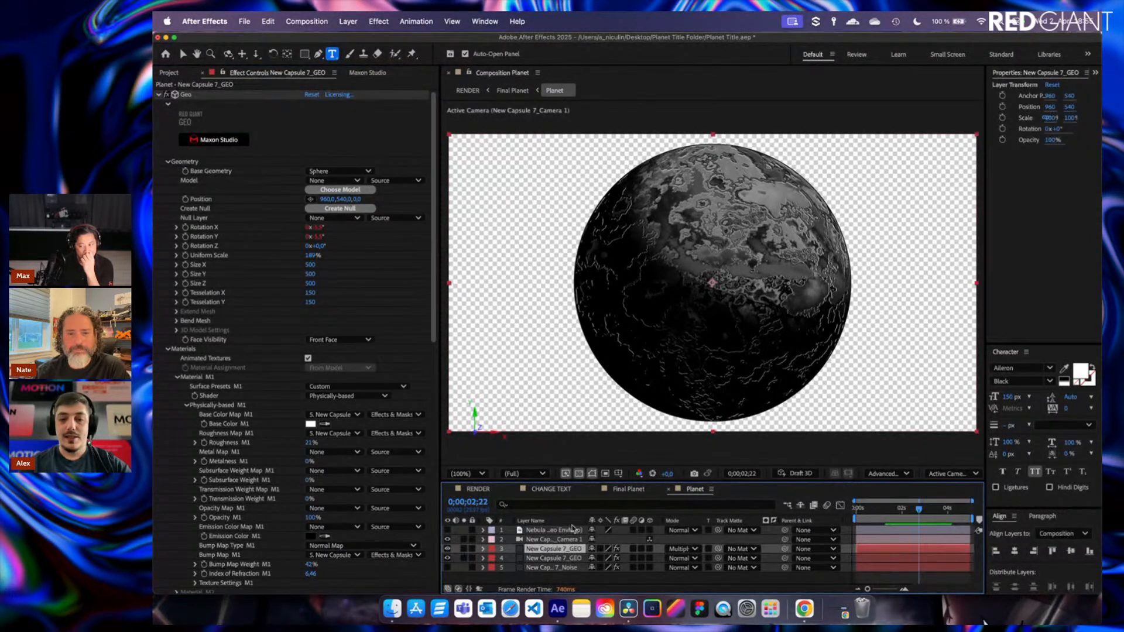
Open the Planet composition nested in BG Planet by going through RENDER and Final Planet.
left_click(474, 491)
double_click(543, 530)
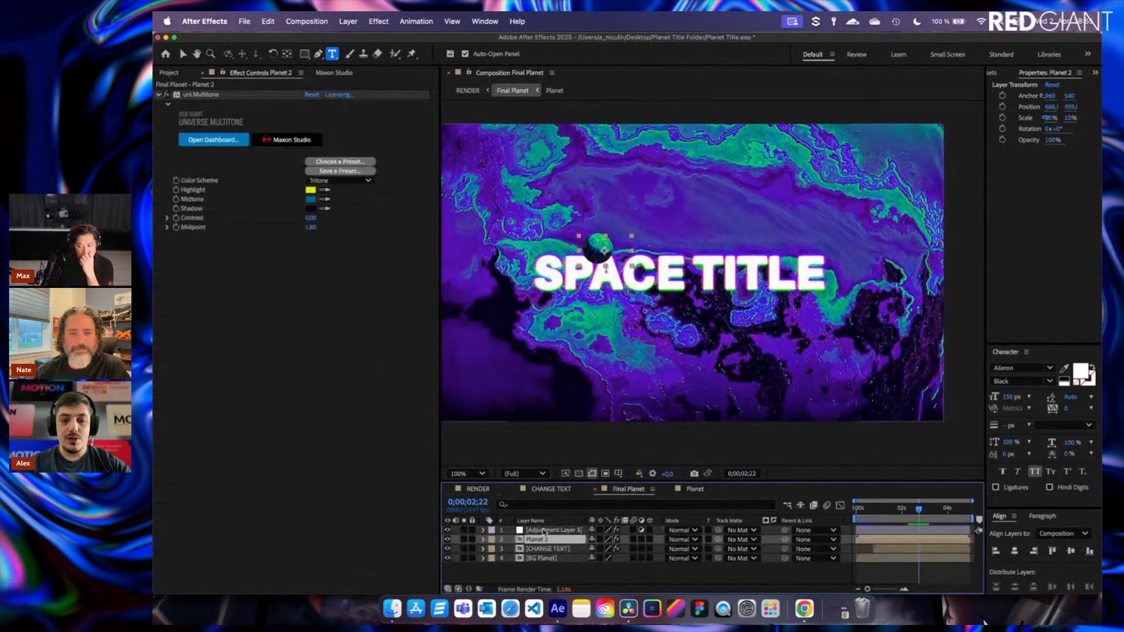
double_click(541, 559)
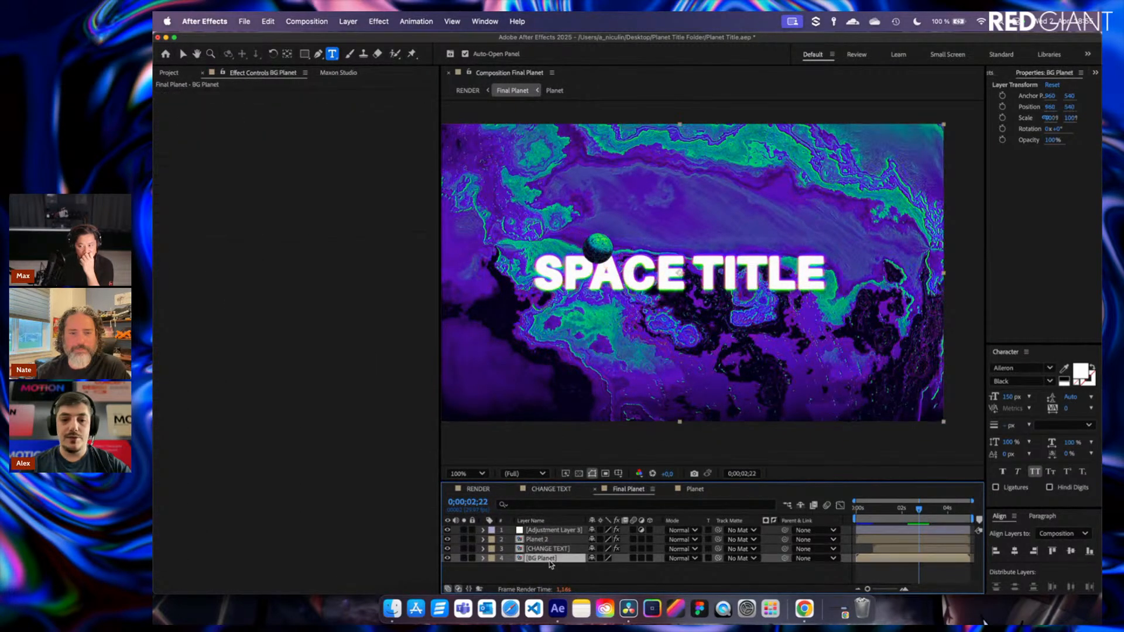
double_click(549, 550)
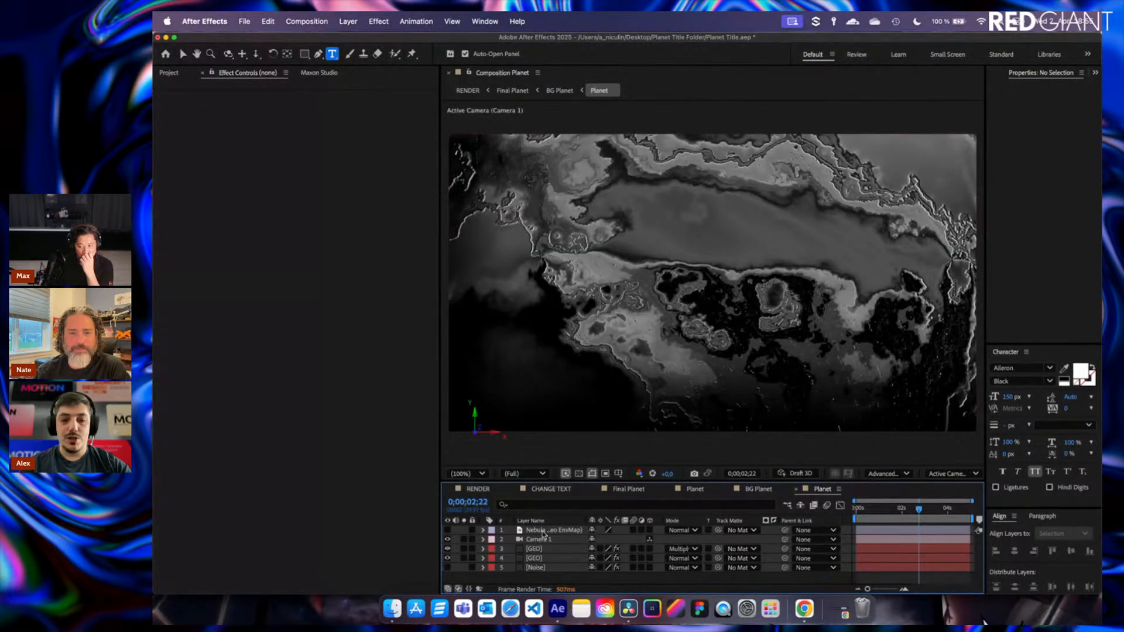
Set layer 3 GEO's Texture Tiling X to 60% and Texture Offset X to 60°, and check the look in RENDER.
left_click(551, 552)
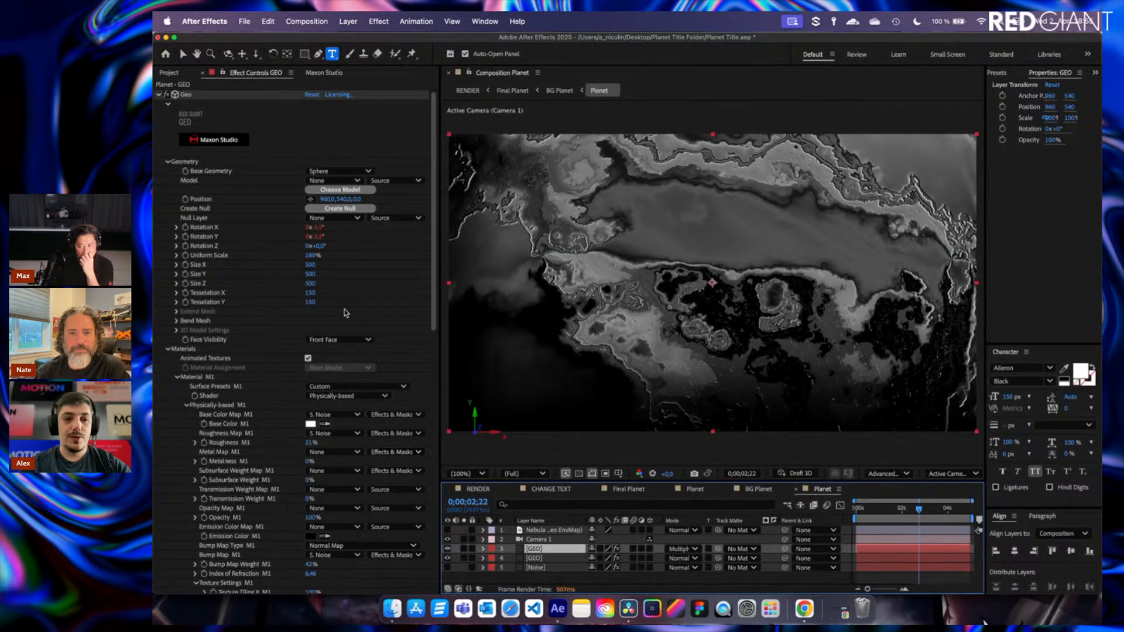
scroll(329, 331, "down", 5)
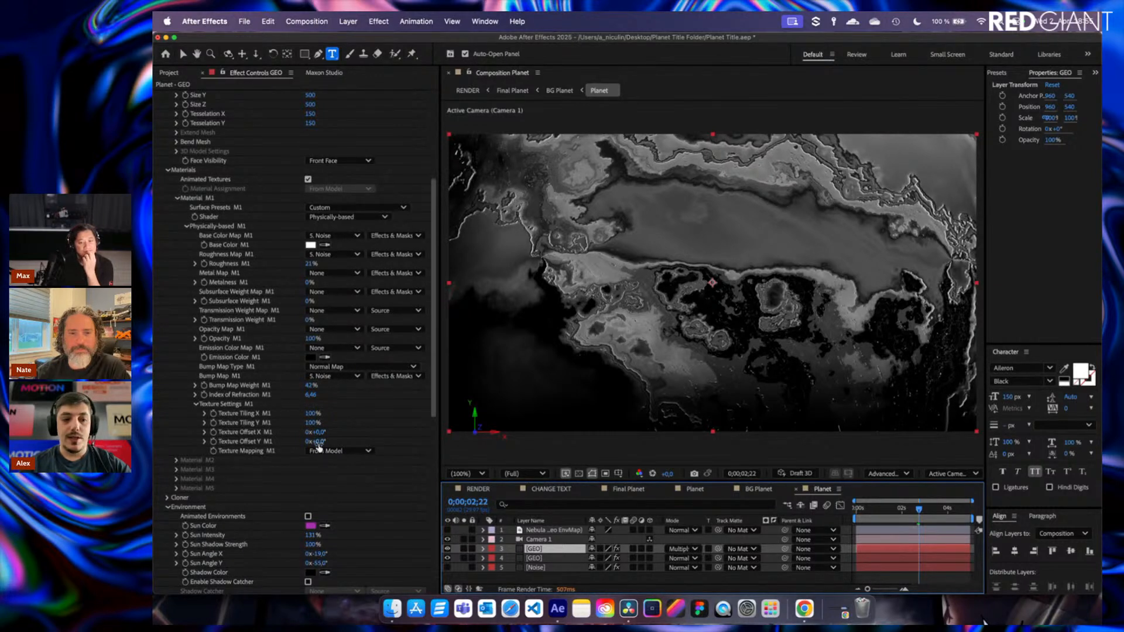
left_click_drag(319, 434, 291, 413)
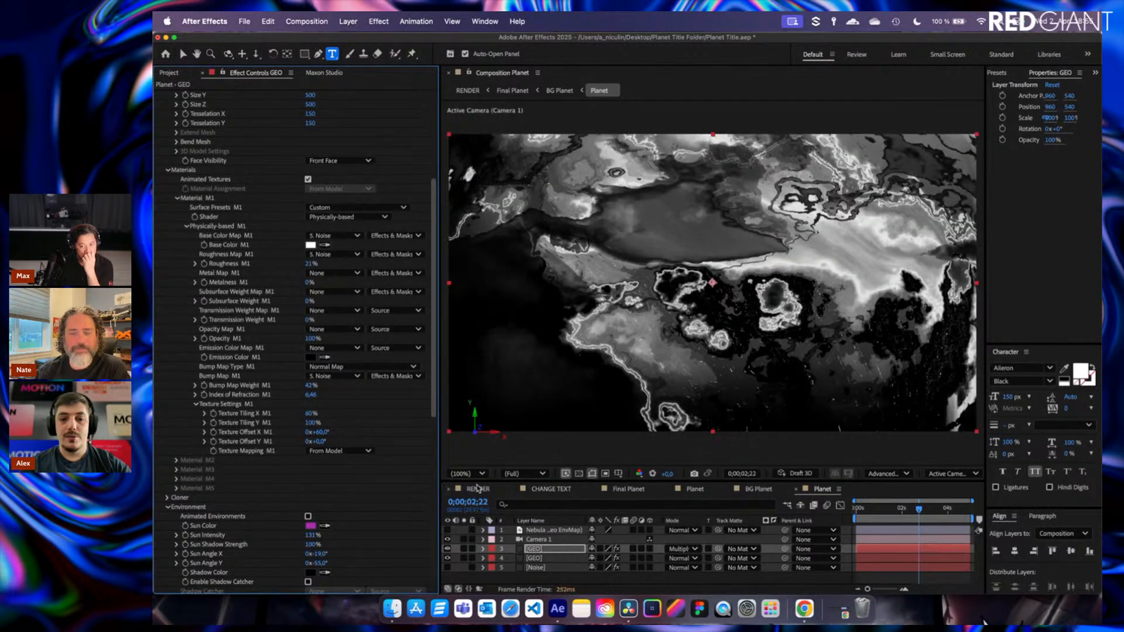
left_click(478, 489)
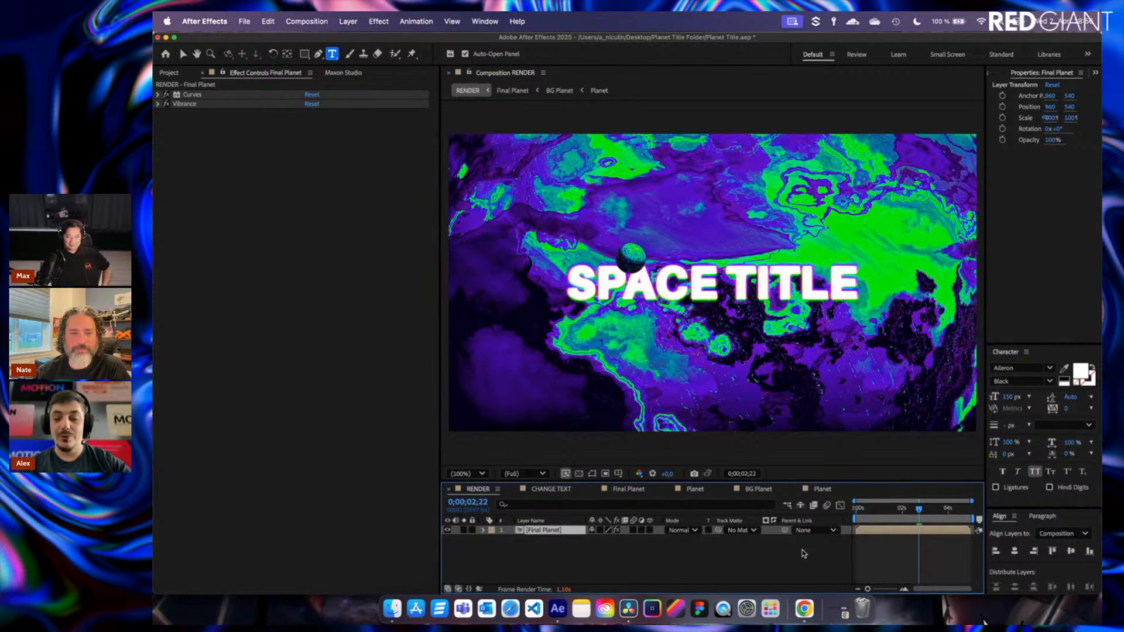
left_click(917, 550)
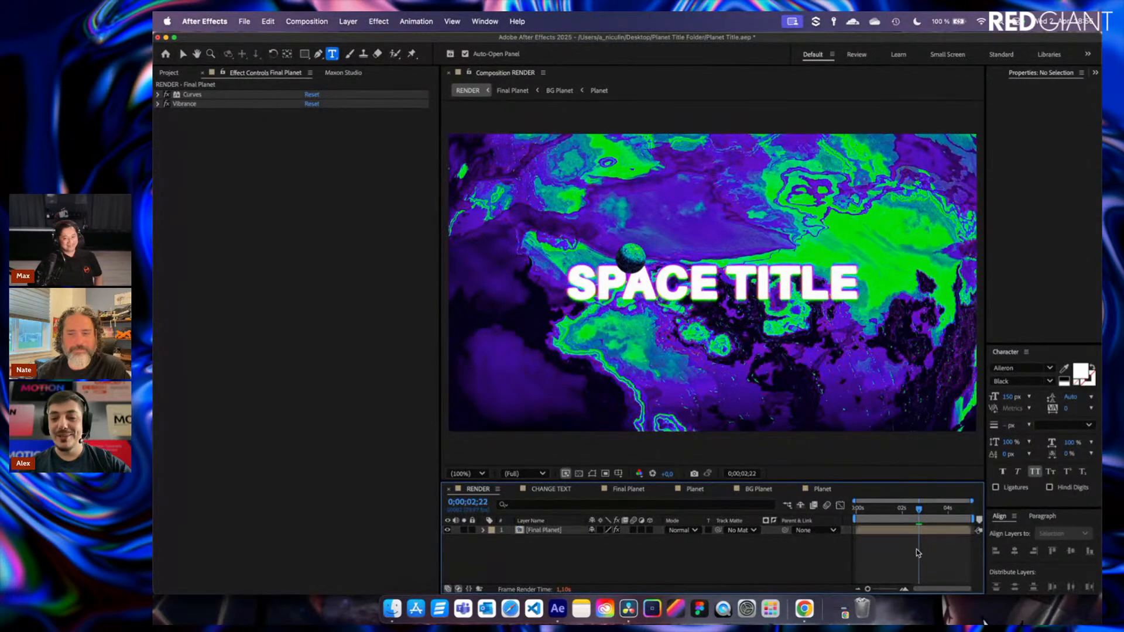
Undo the GEO texture tiling and offset changes and close the Final Planet, BG Planet and both Planet compositions.
key("super+z")
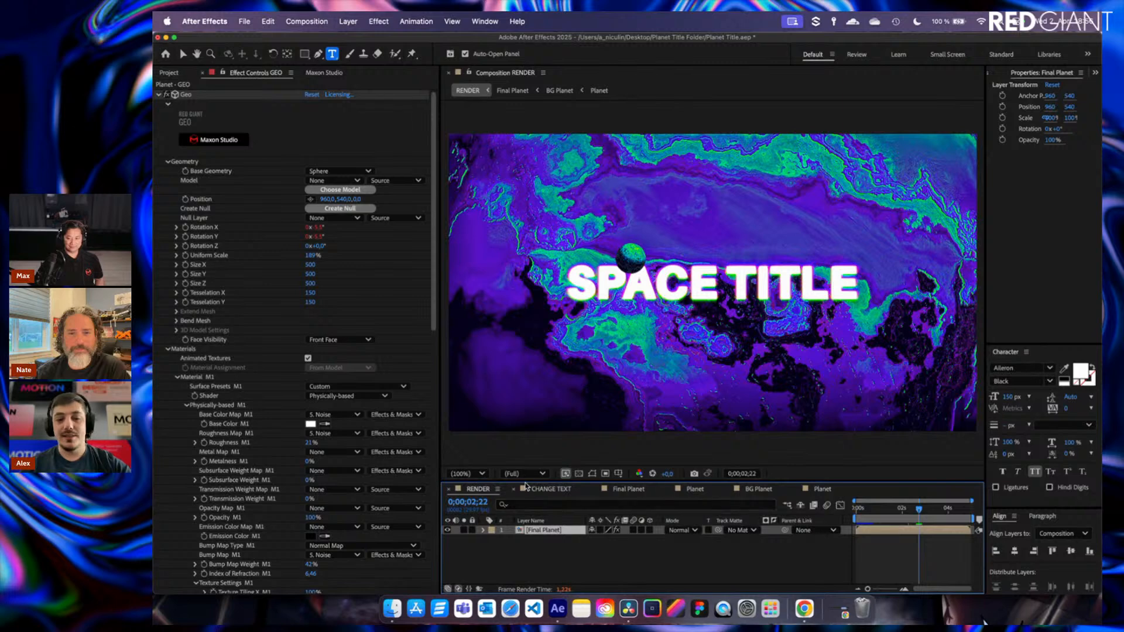
left_click(595, 489)
left_click(596, 490)
left_click(596, 489)
left_click(596, 490)
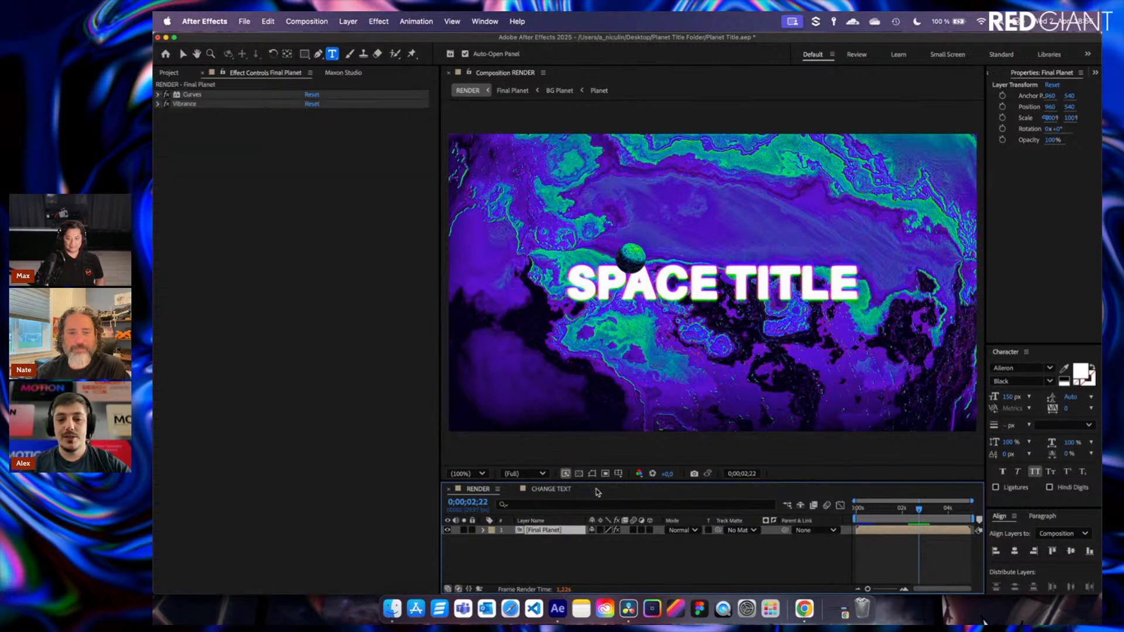
Replace the SPACE TITLE text in the CHANGE TEXT composition with HELLO!!
double_click(548, 531)
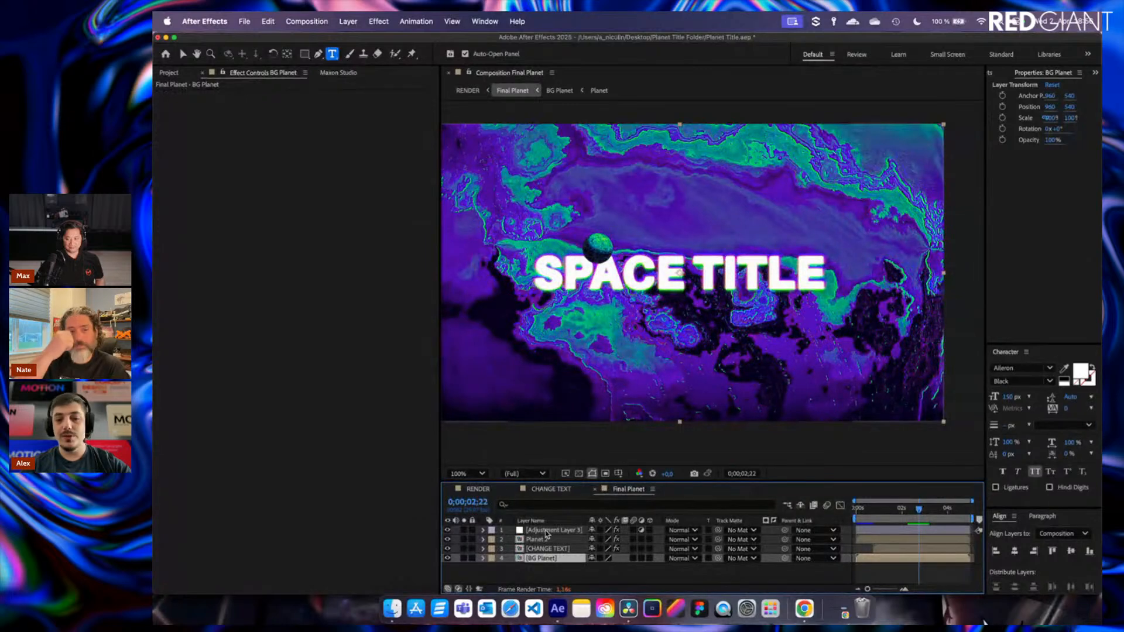
left_click(482, 491)
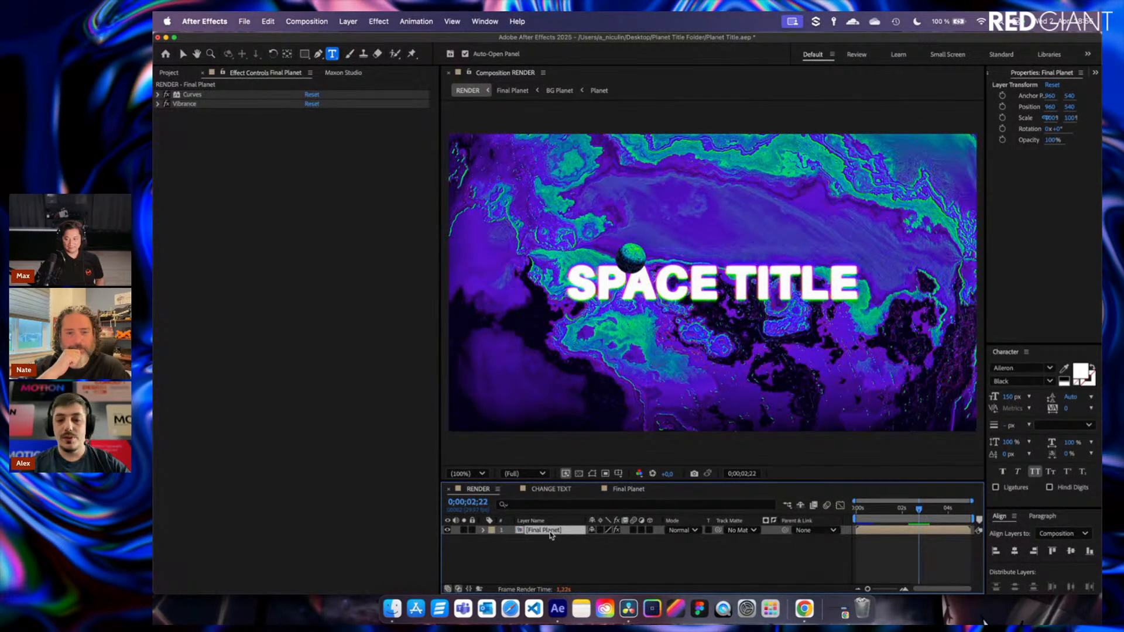
left_click(562, 490)
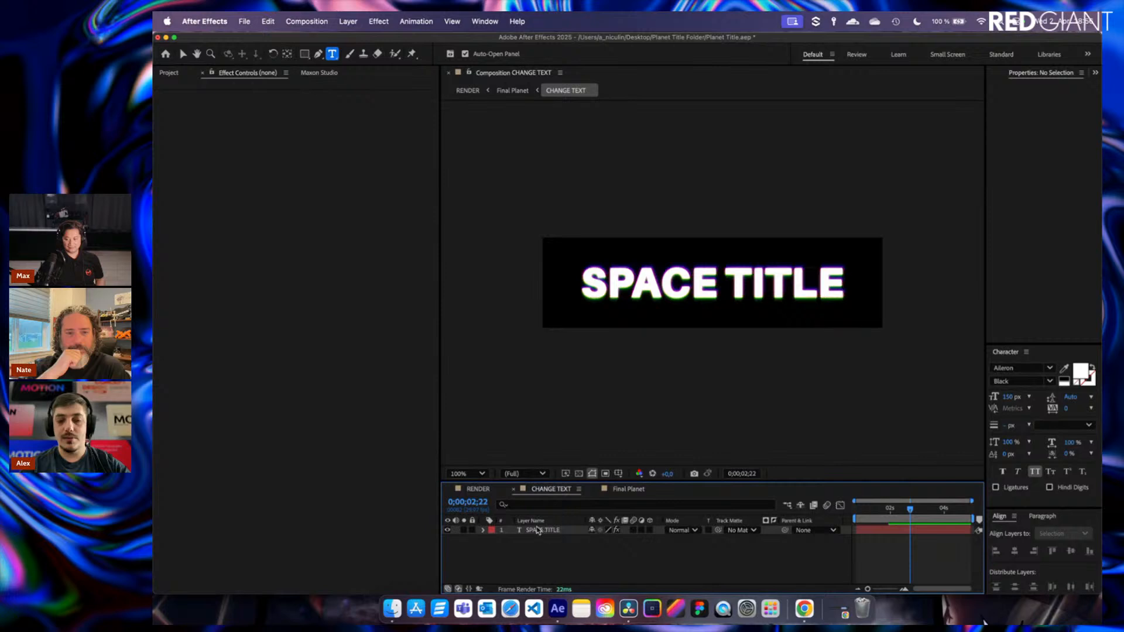
left_click(544, 531)
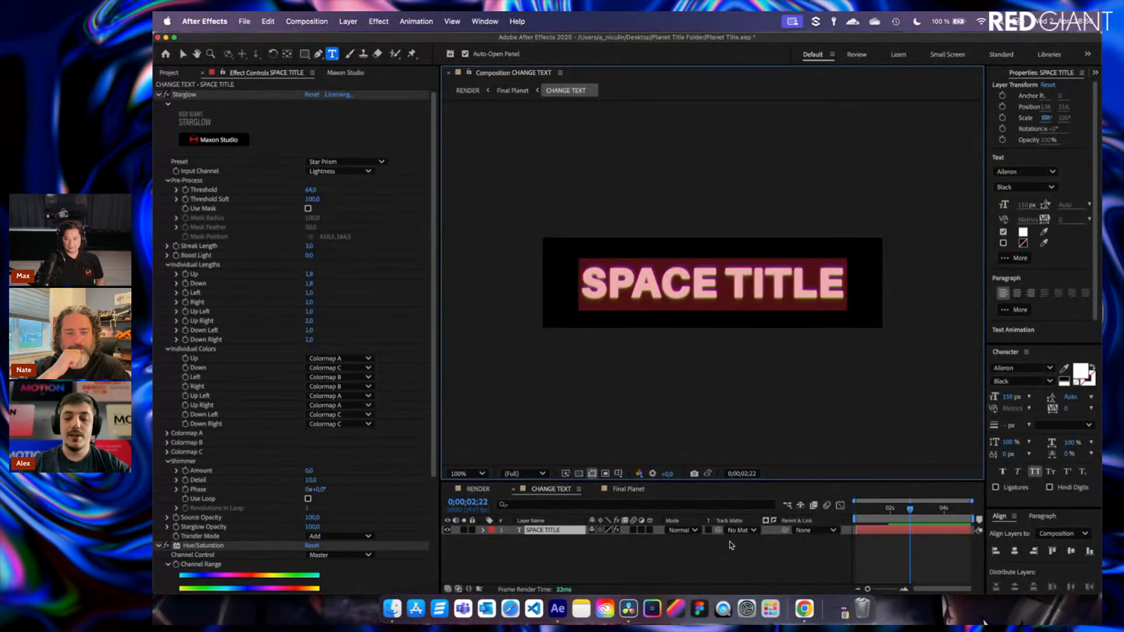
type("HELLO!!")
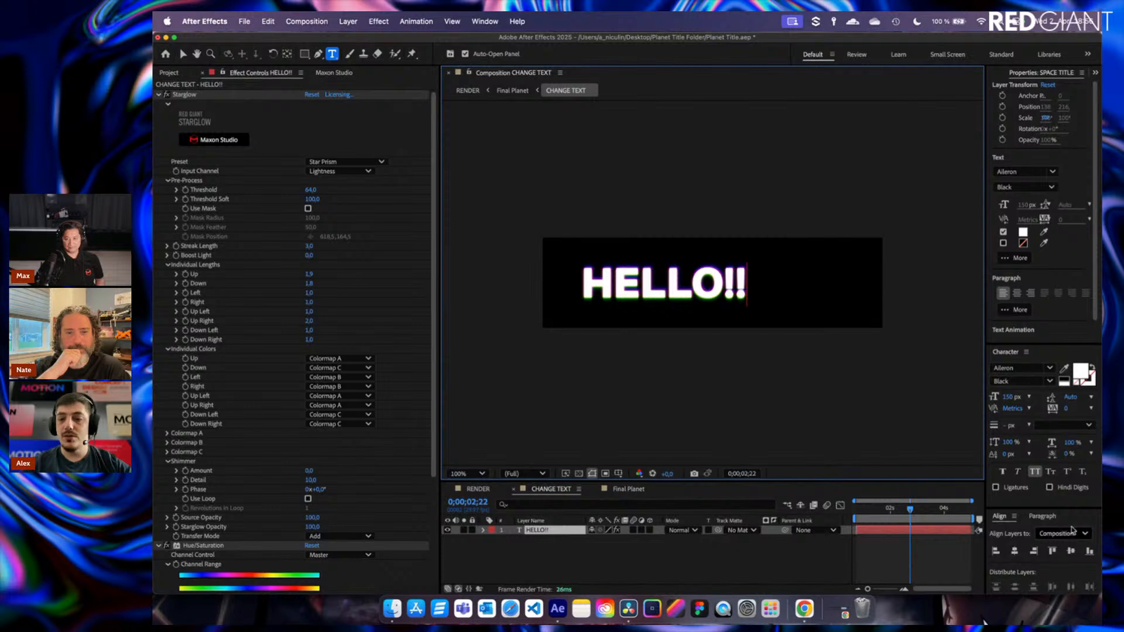
Centre the HELLO!! layer horizontally in its composition and show the result in the RENDER composition.
left_click(1011, 552)
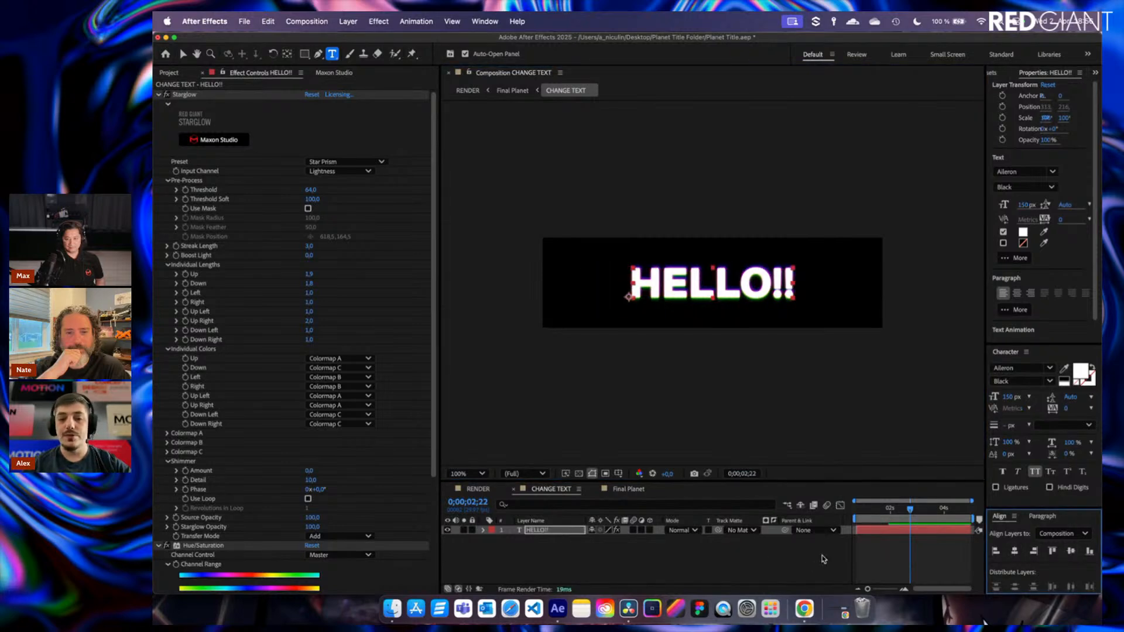
left_click(477, 489)
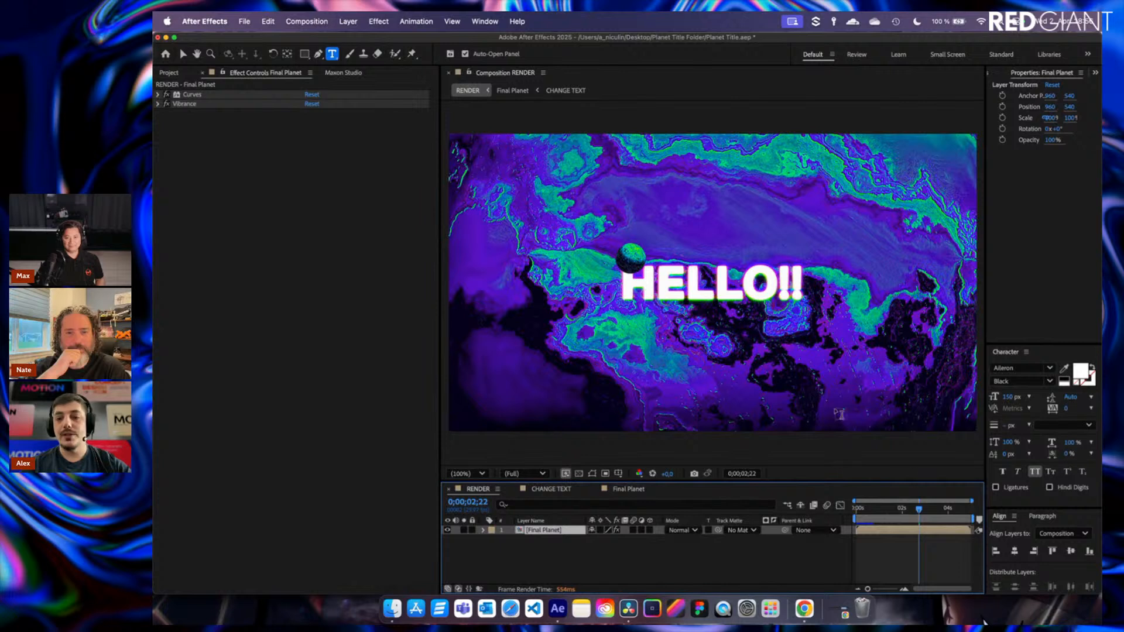
left_click(917, 509)
left_click_drag(918, 512, 918, 510)
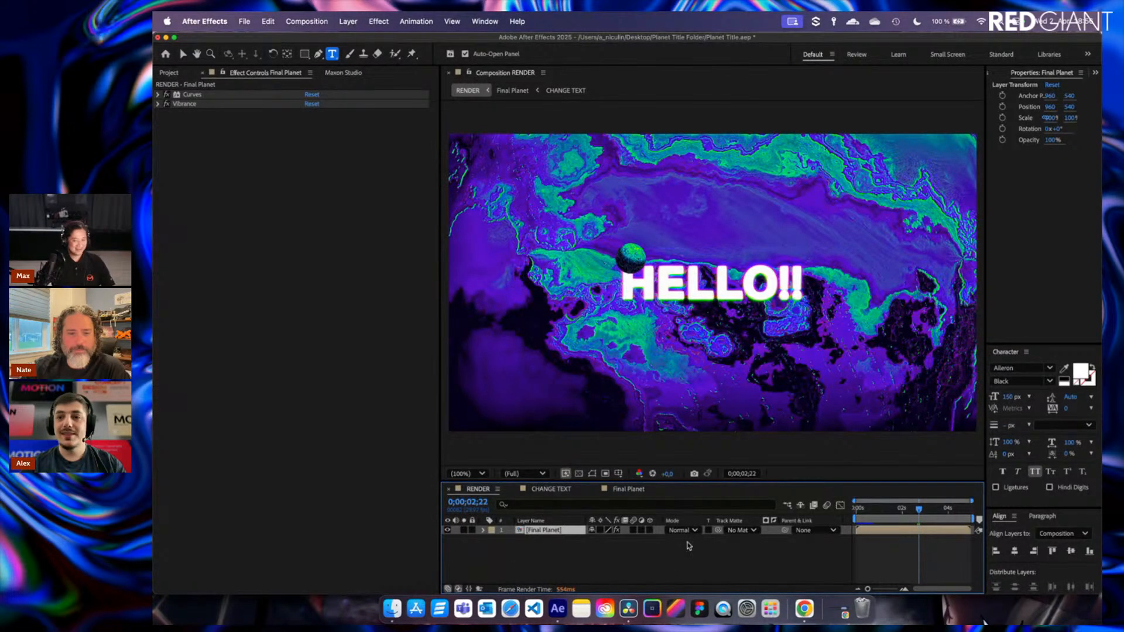
left_click(918, 548)
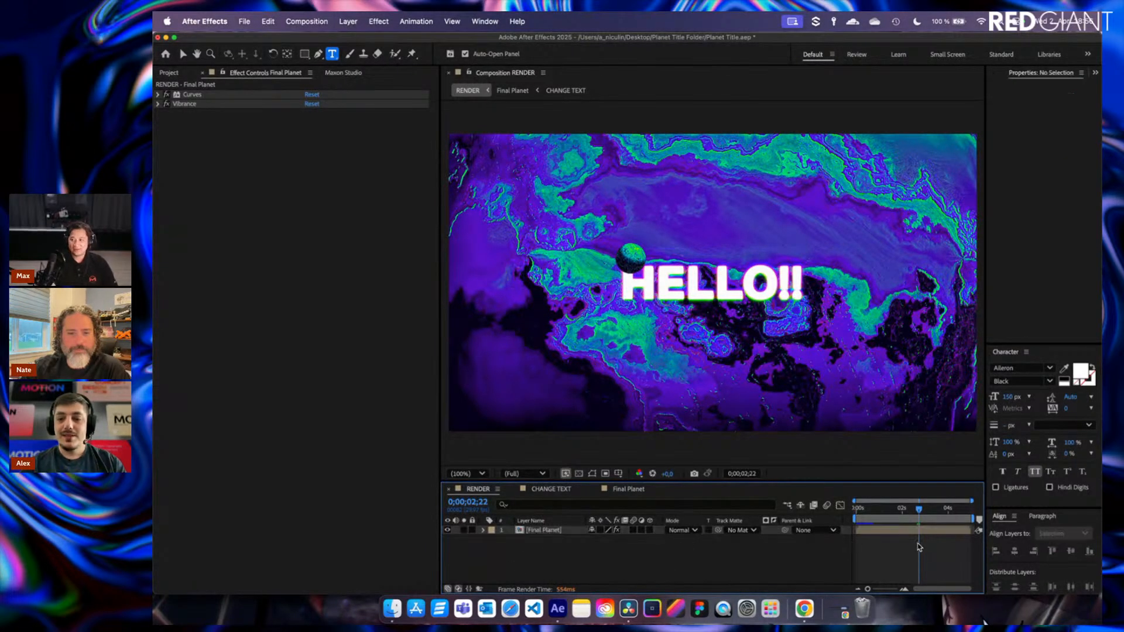
Switch to Google Chrome and bring up the StreamYard studio page.
left_click(810, 602)
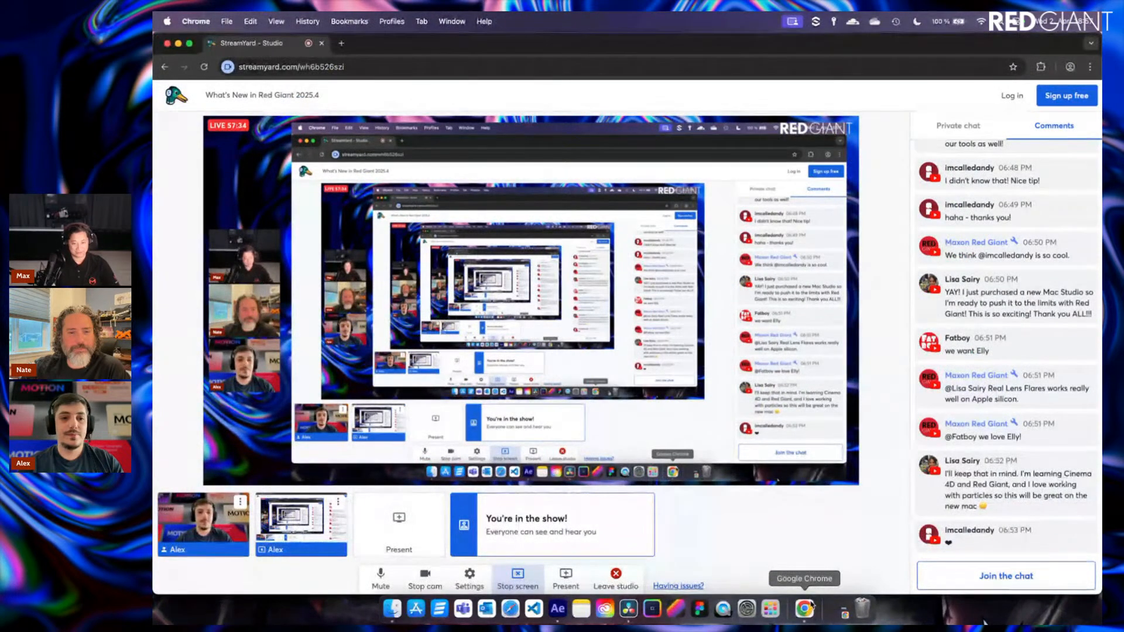
right_click(810, 603)
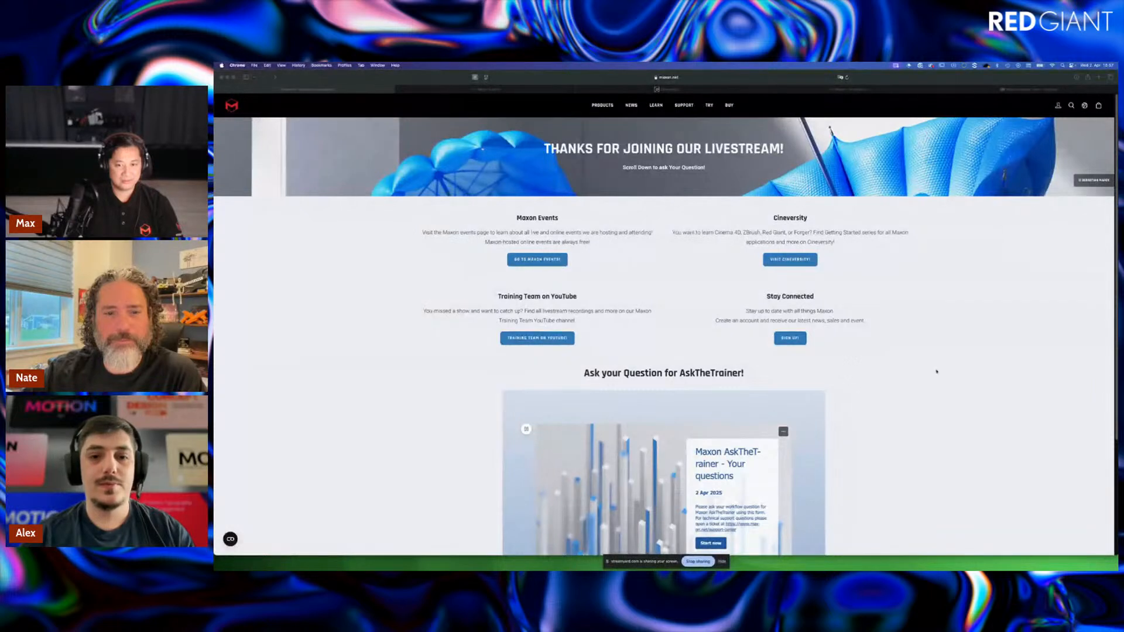
Hide the screen-sharing notice covering the Thanks for Joining Our Livestream page.
left_click(686, 78)
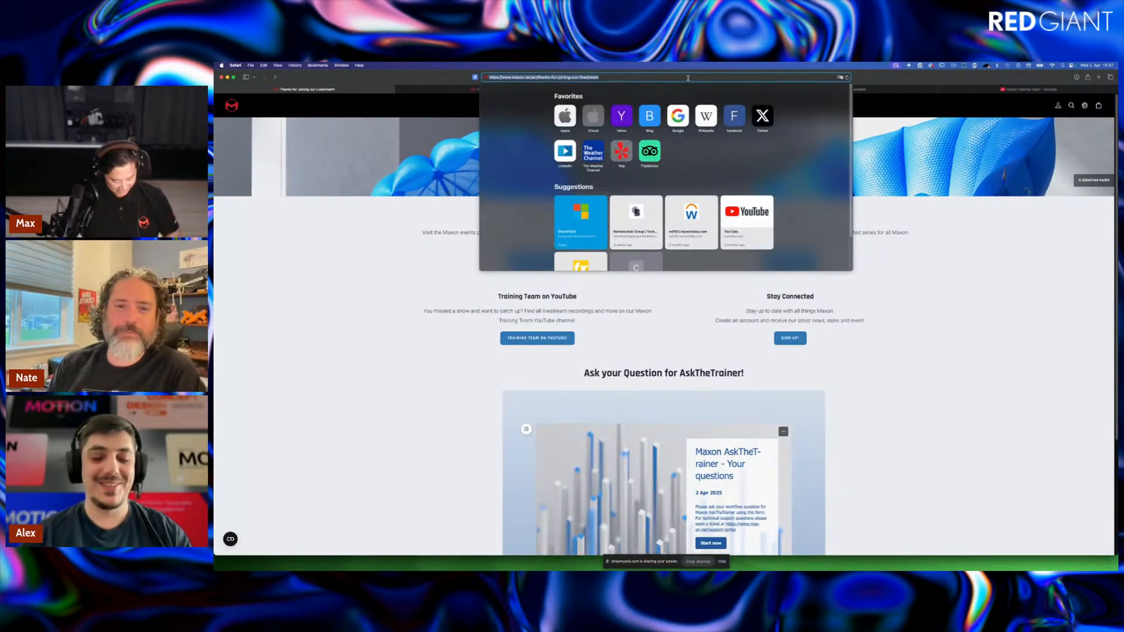
left_click(967, 398)
key("super+Tab")
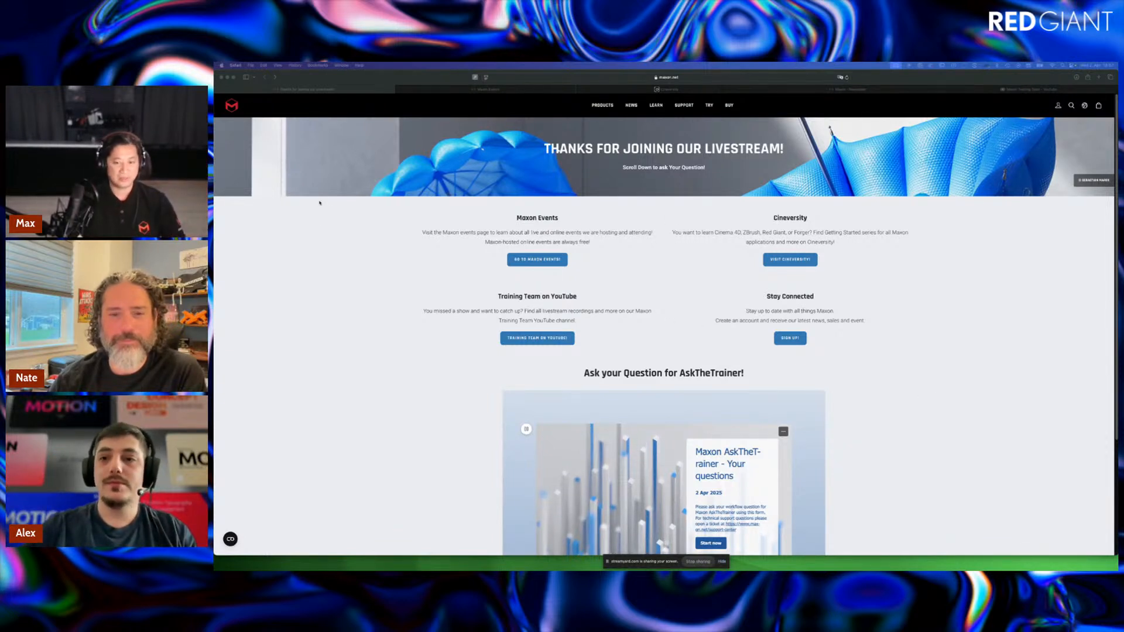
left_click(722, 562)
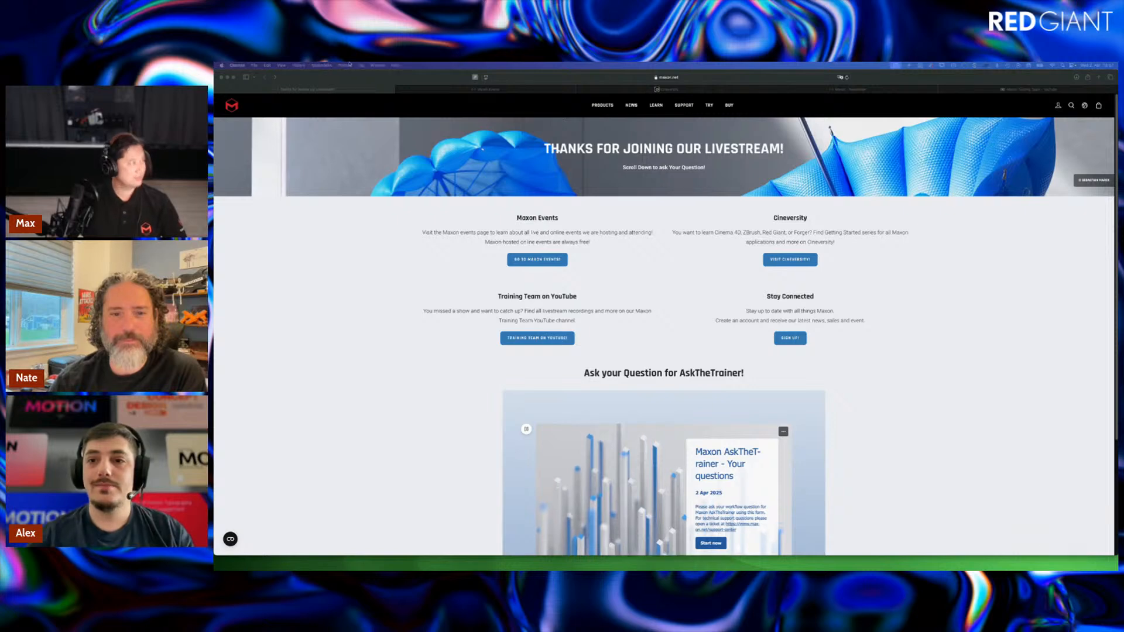
Close the other open Safari pages, keeping only the Thanks for Joining Our Livestream page.
left_click(522, 90)
left_click(307, 89)
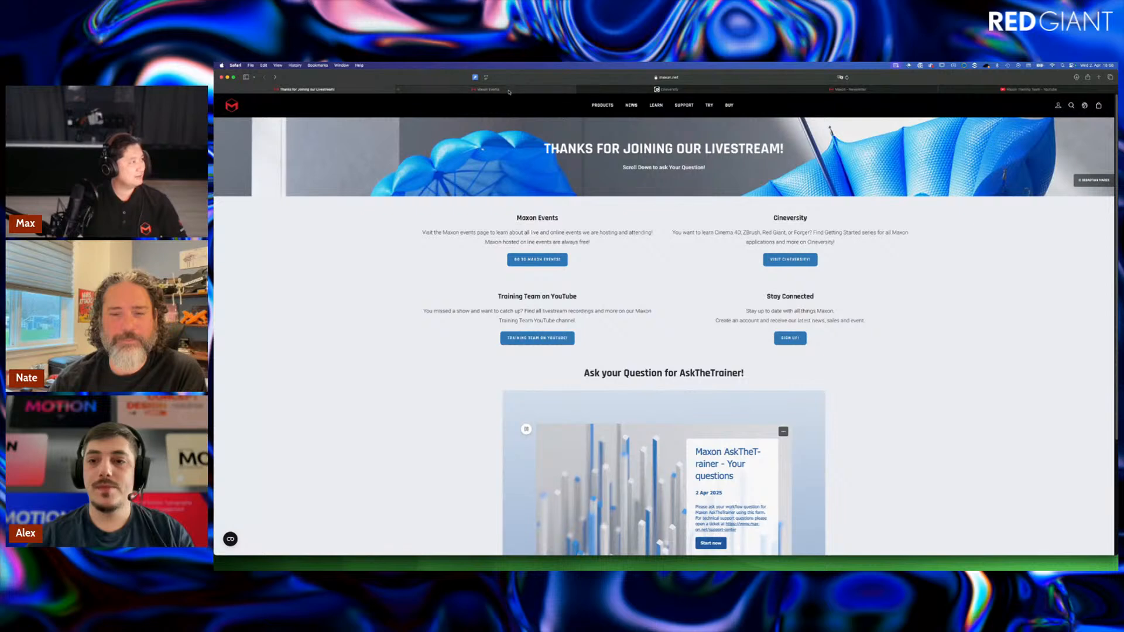
left_click(398, 89)
left_click(399, 90)
left_click(399, 89)
left_click(399, 90)
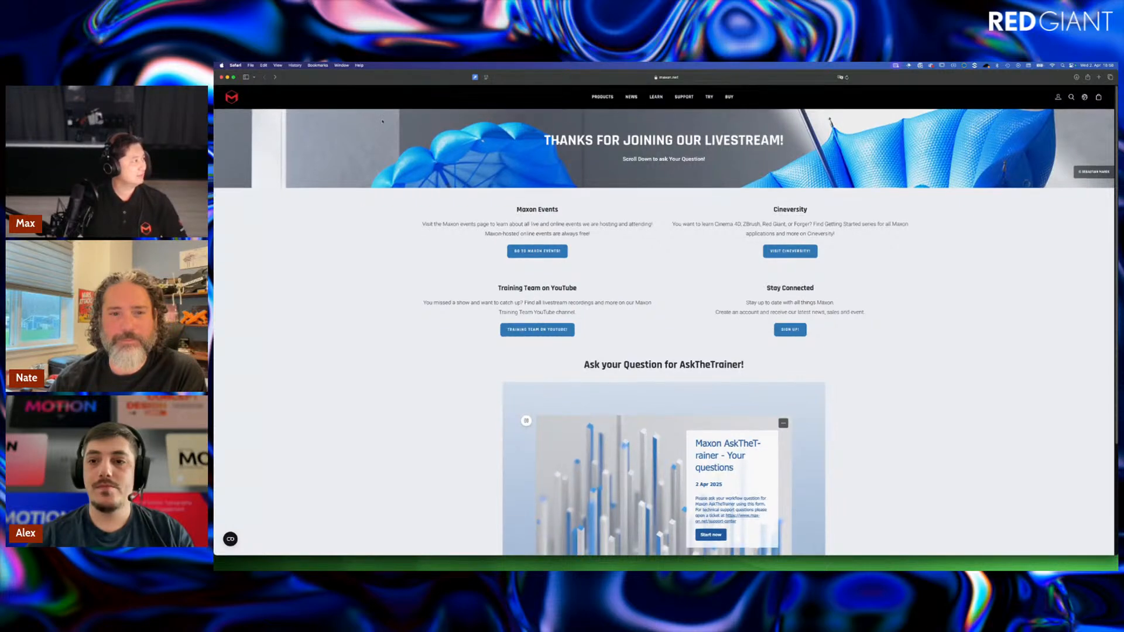
Open the Maxon Events page, look over the upcoming events, and return to the livestream thank-you page.
left_click(523, 253)
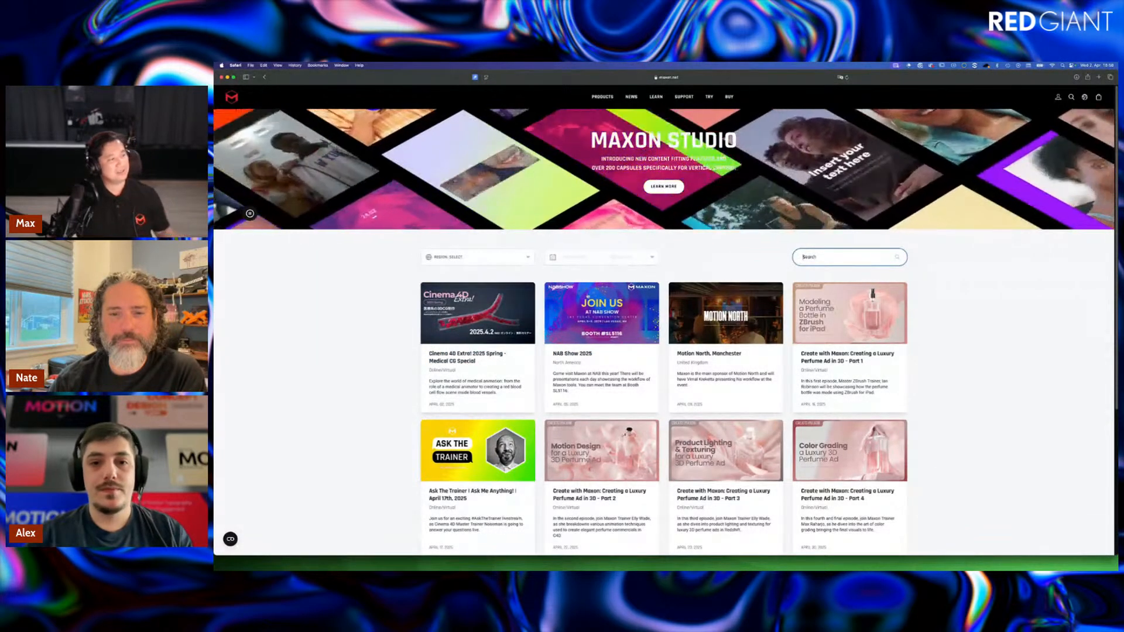
scroll(541, 297, "down", 1)
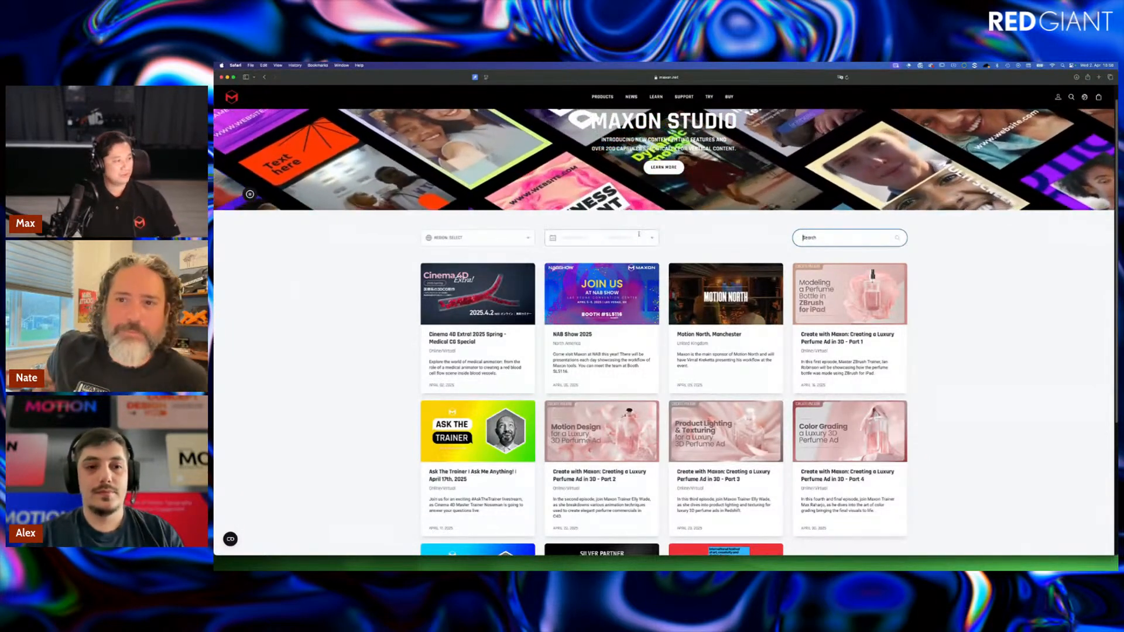
left_click(266, 78)
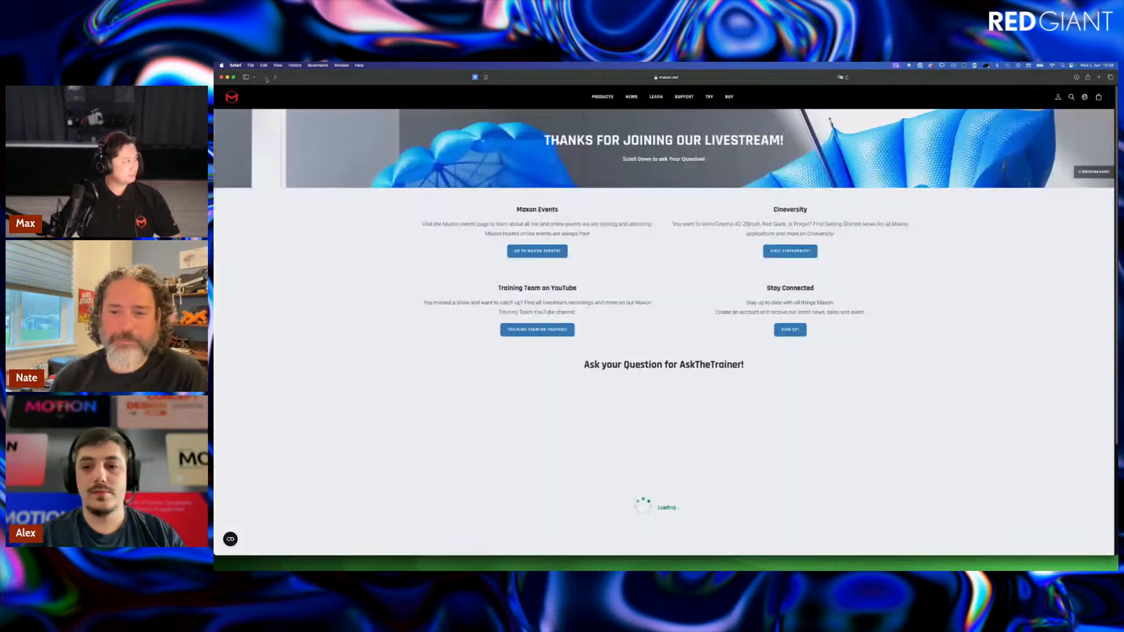
Revisit the Maxon Events listing to show its event cards and go back to the livestream thank-you page.
left_click(275, 77)
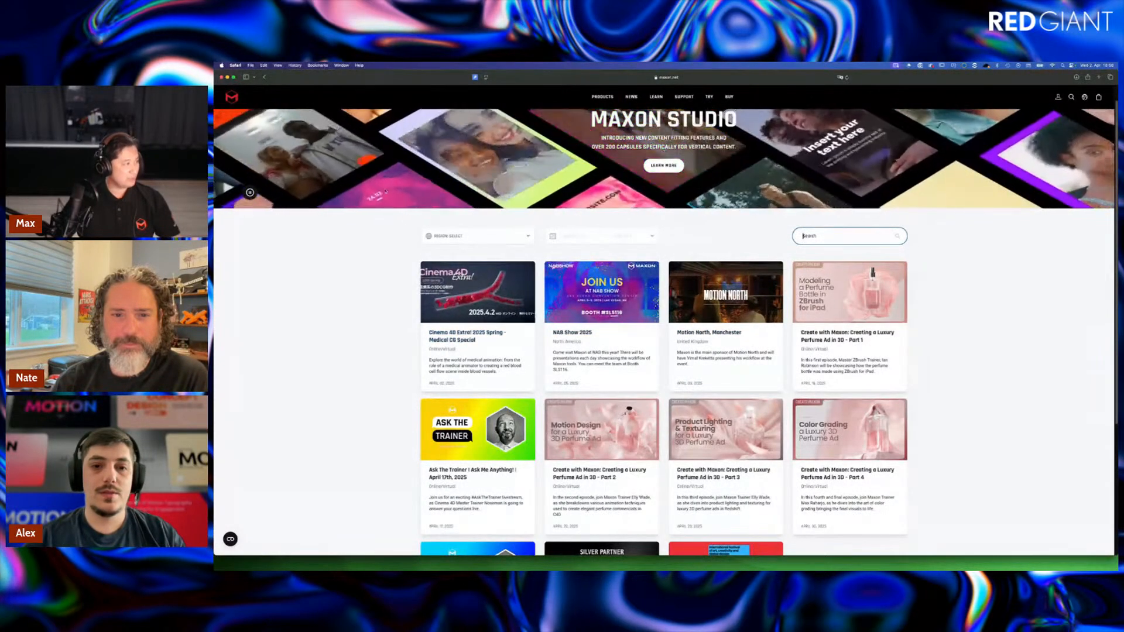
left_click(265, 79)
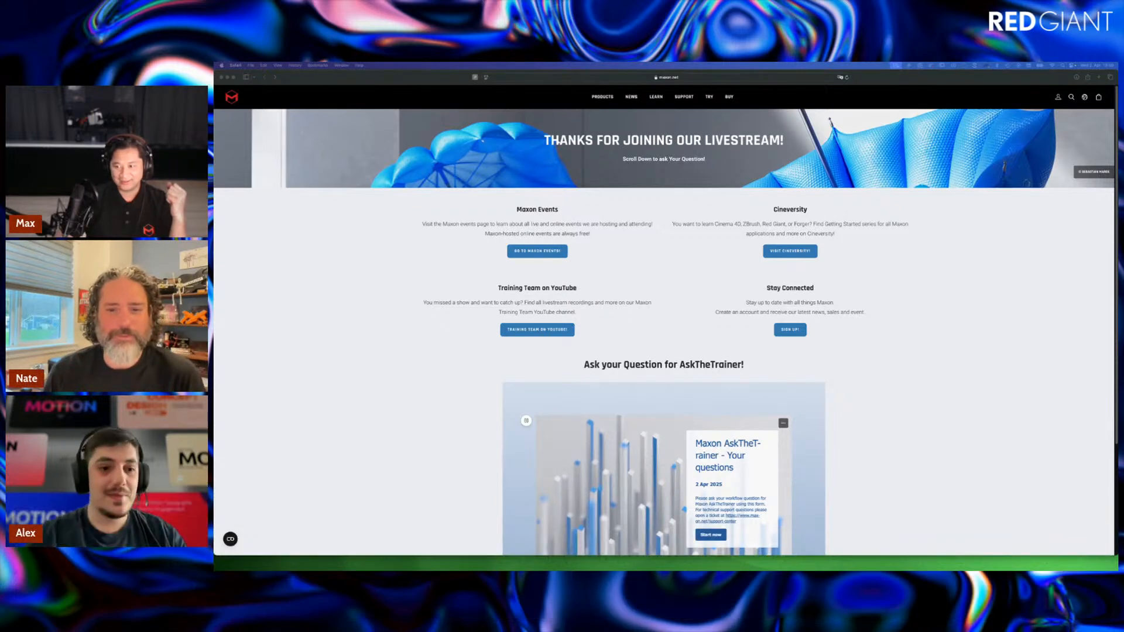
Visit the Cineversity site from the thank-you page, allow all cookies, and return to the thank-you page.
left_click(796, 257)
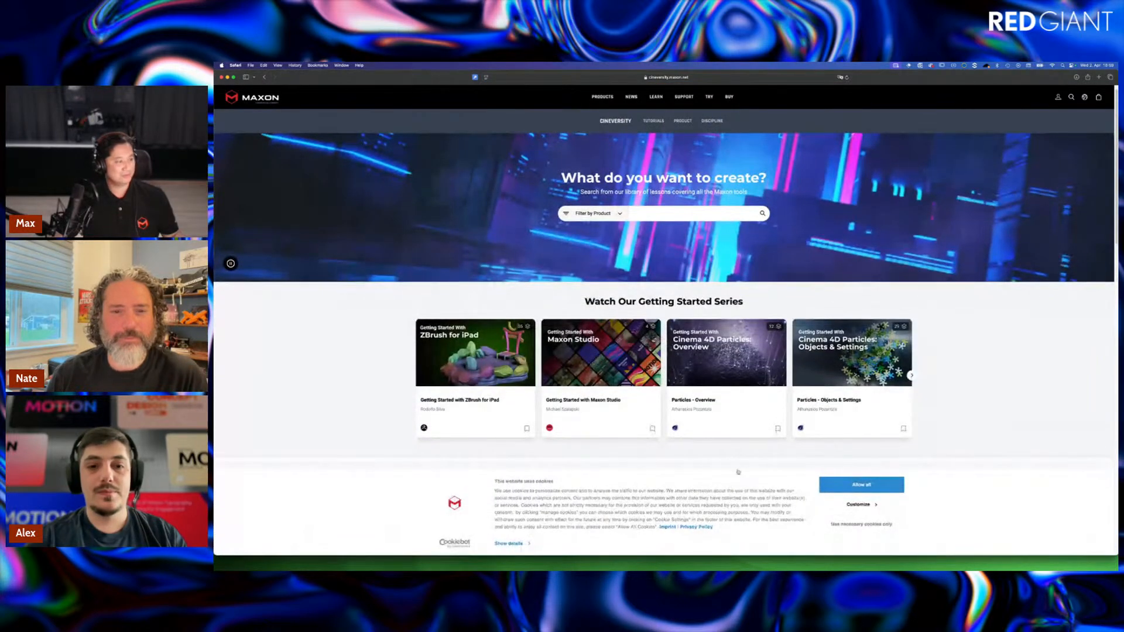
left_click(864, 485)
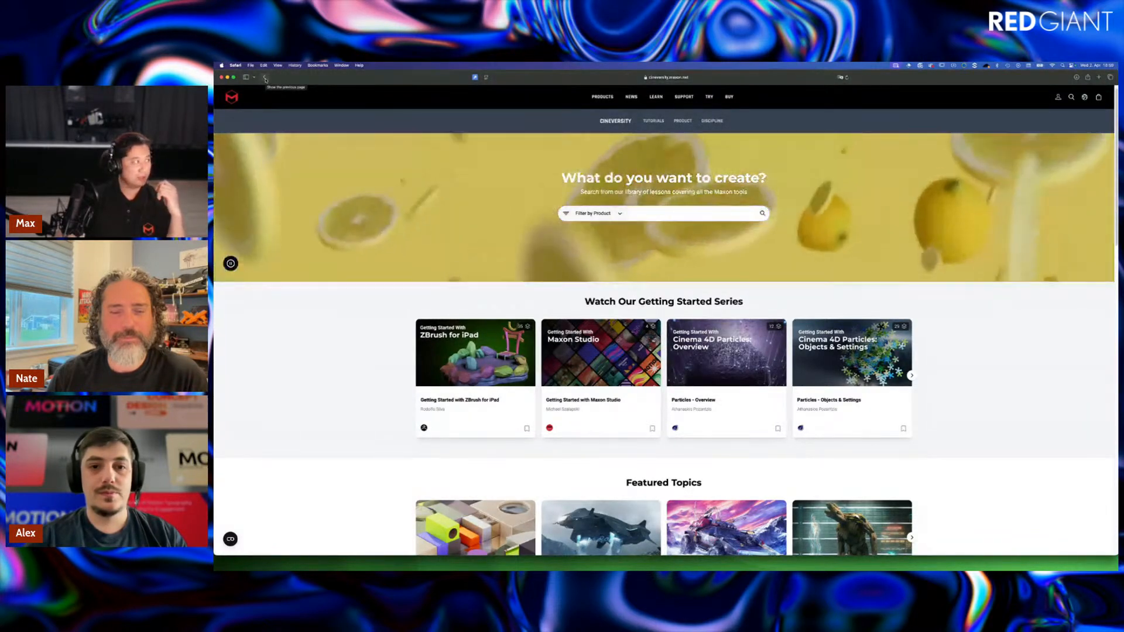
left_click(265, 78)
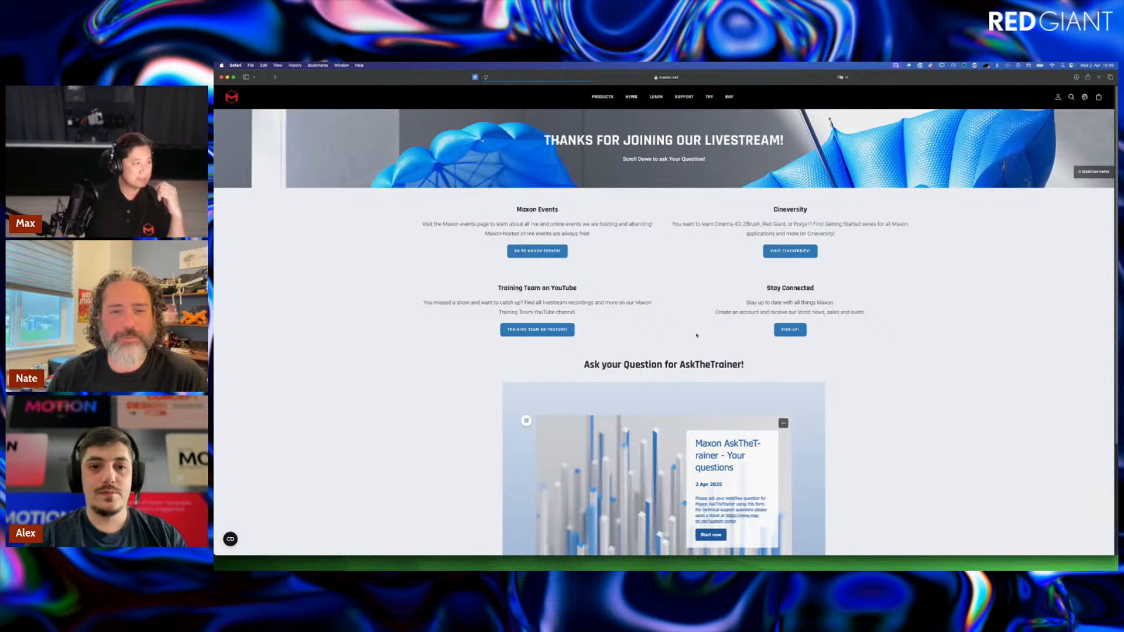
Open the Maxon Training Team YouTube channel, look over its streams and videos, and return to the livestream thank-you page.
left_click(554, 331)
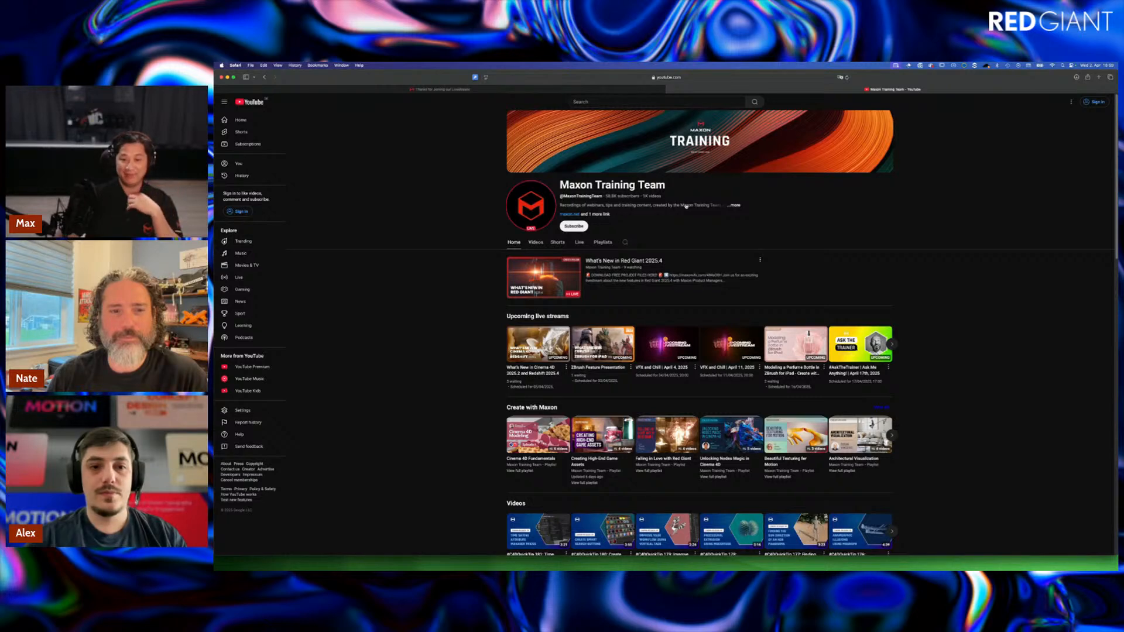
left_click(670, 89)
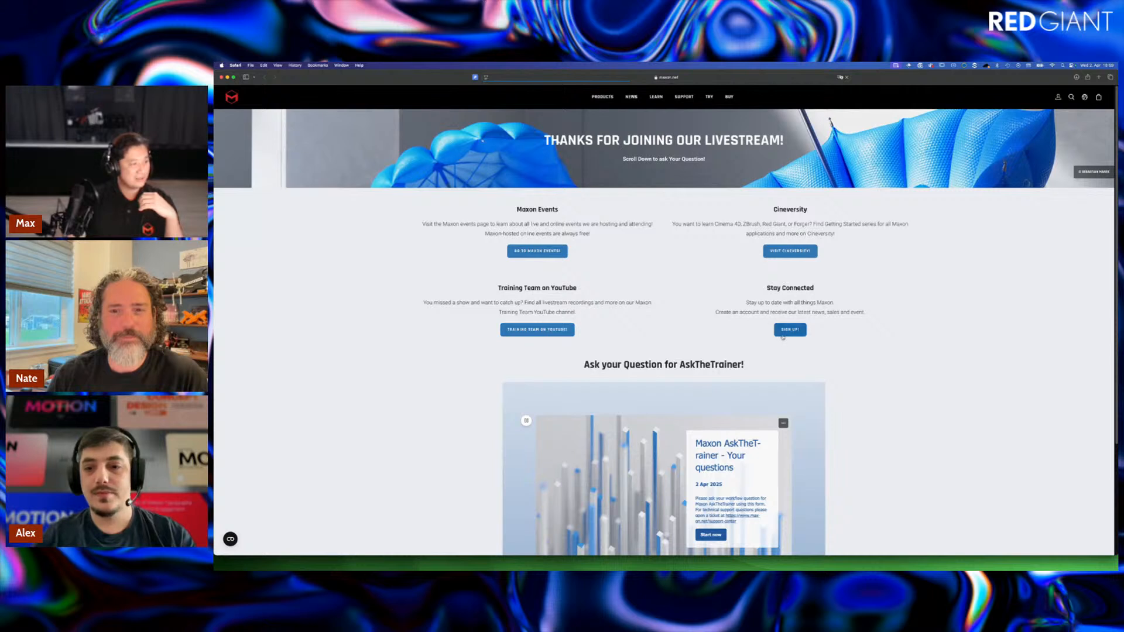